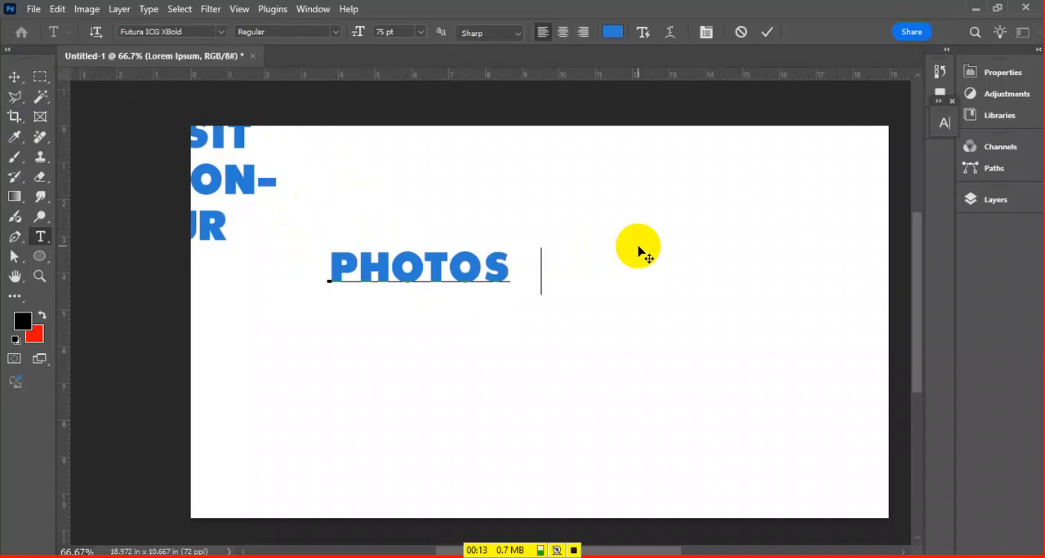
Commit the PhotoShop text and delete the stray Lorem Ipsum text layer
key("ctrl+Return")
key("v")
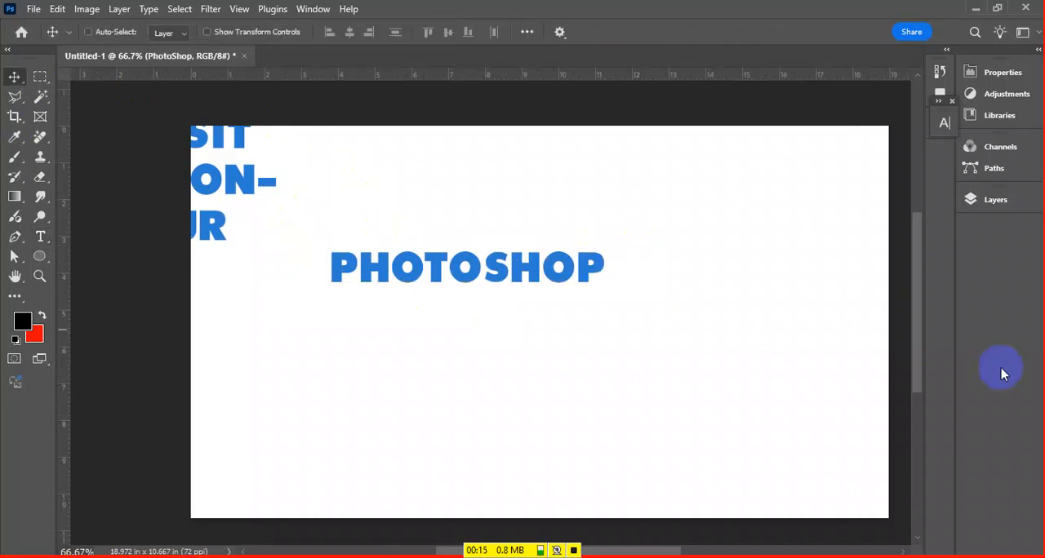
left_click(1010, 166)
left_click(989, 149)
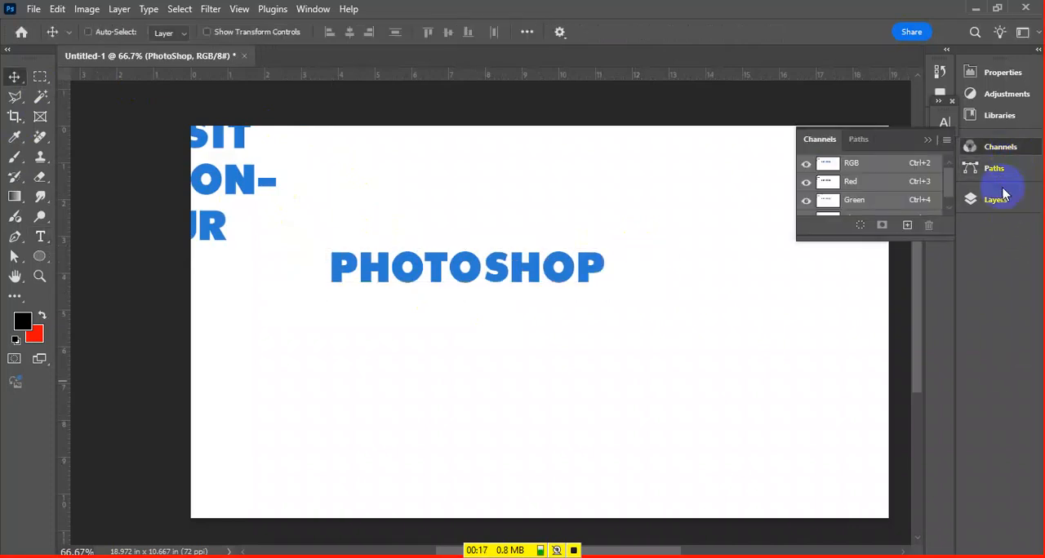
left_click(997, 199)
left_click(881, 282)
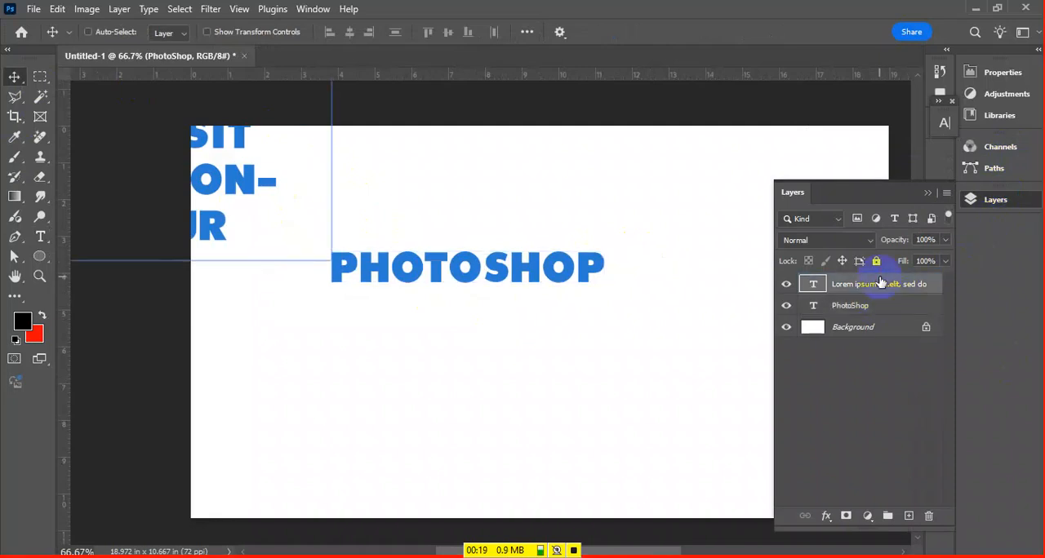
key("Delete")
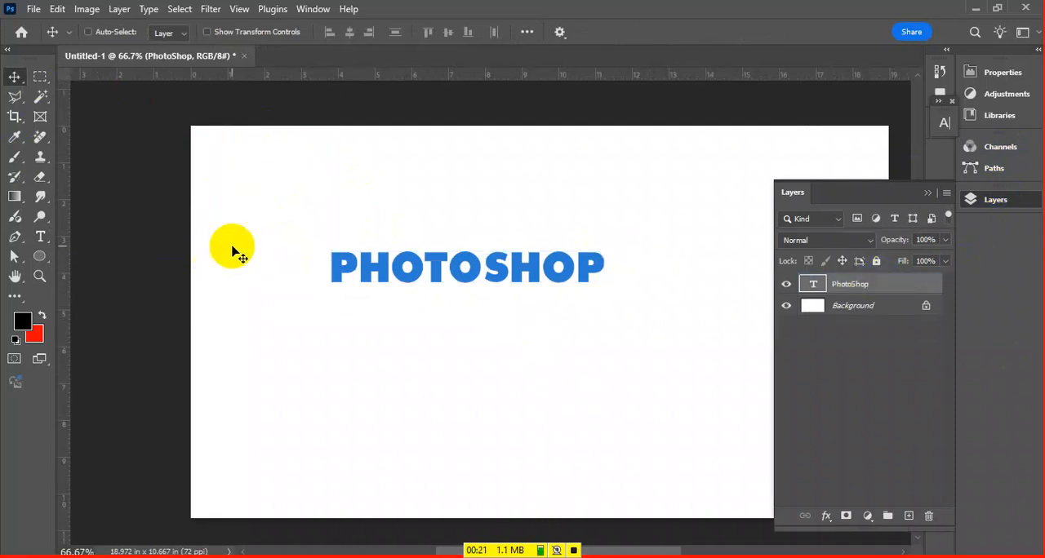
Scale the PhotoShop text proportionally to about 145% with Free Transform and collapse the layer list
key("ctrl+t")
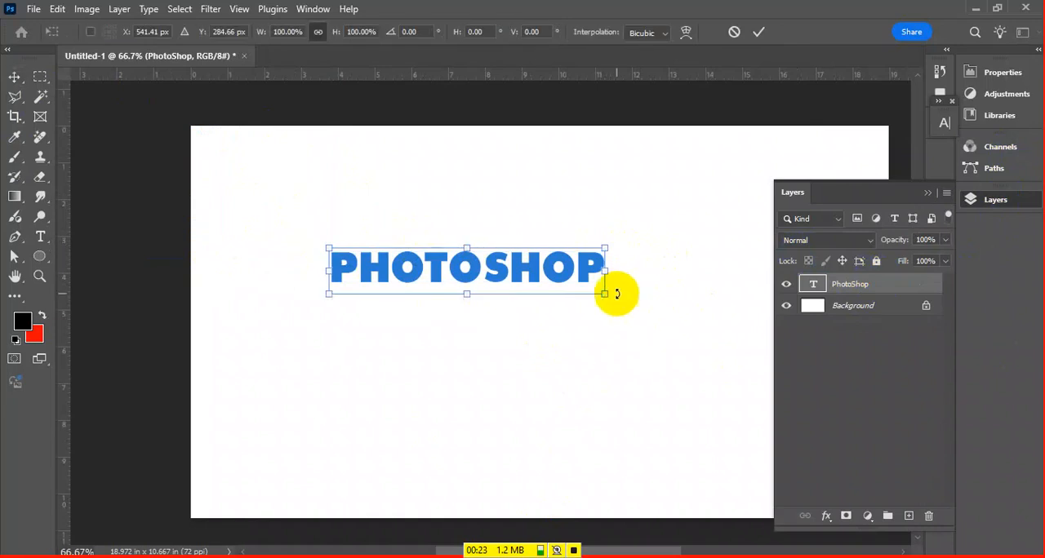
left_click_drag(605, 285, 727, 350)
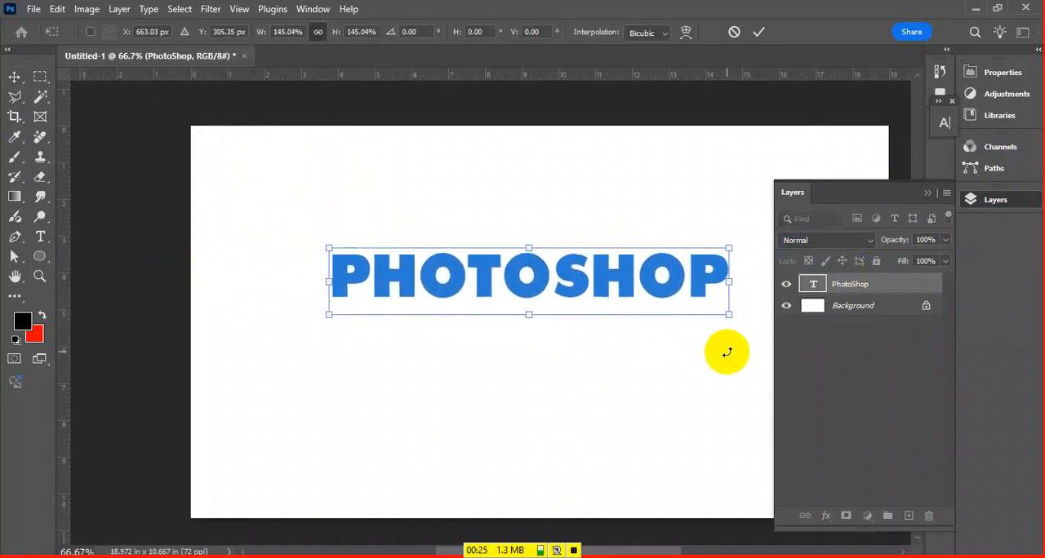
key("Return")
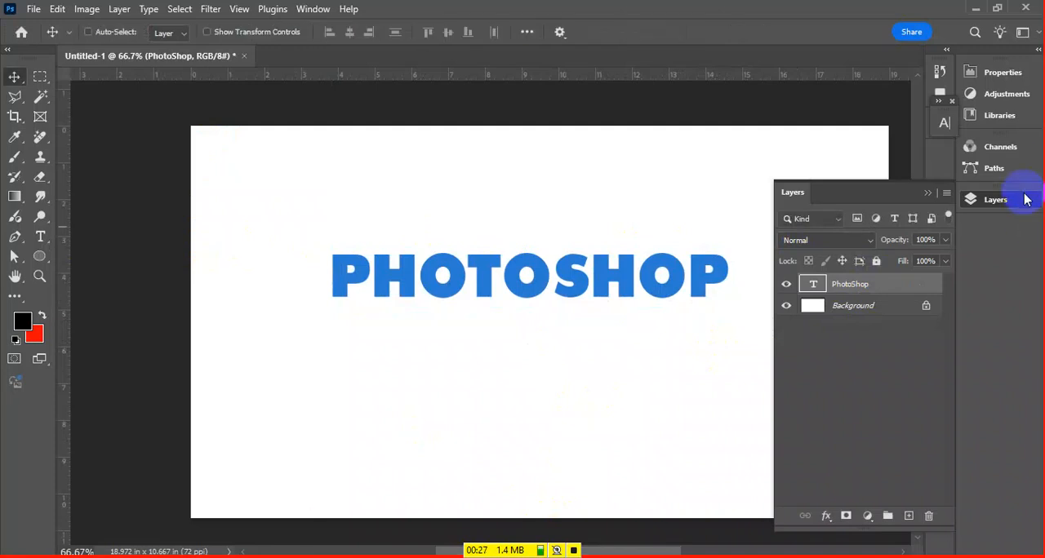
left_click(1026, 200)
Switch to Chrome and search Google for "student girl png"
left_click(193, 555)
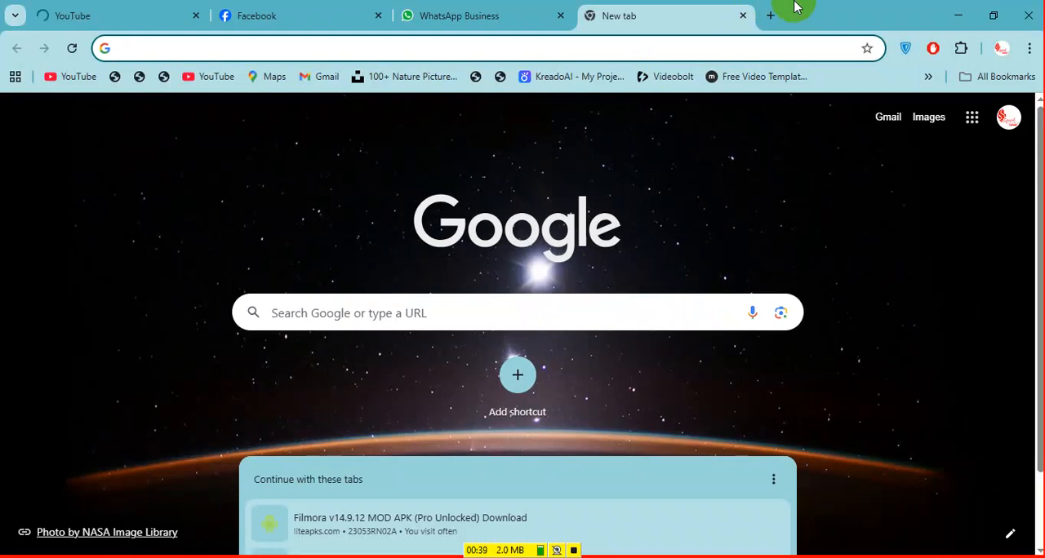
type("s")
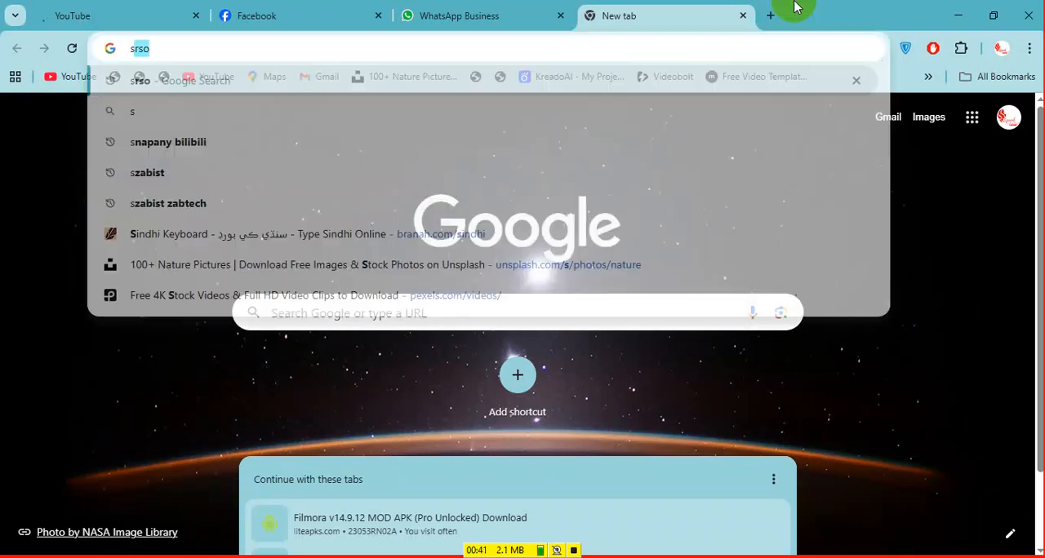
key("BackSpace")
type("student ")
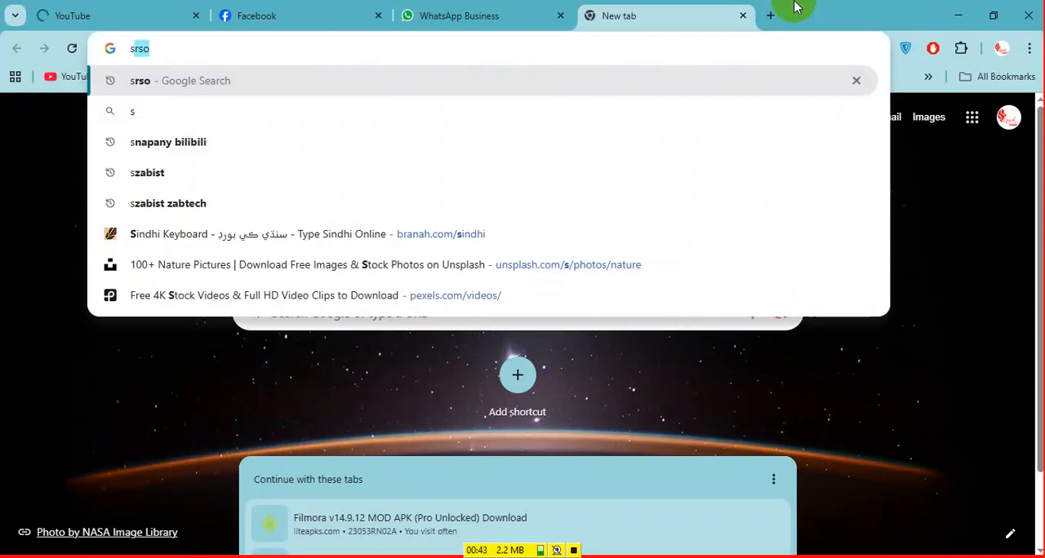
type("girl")
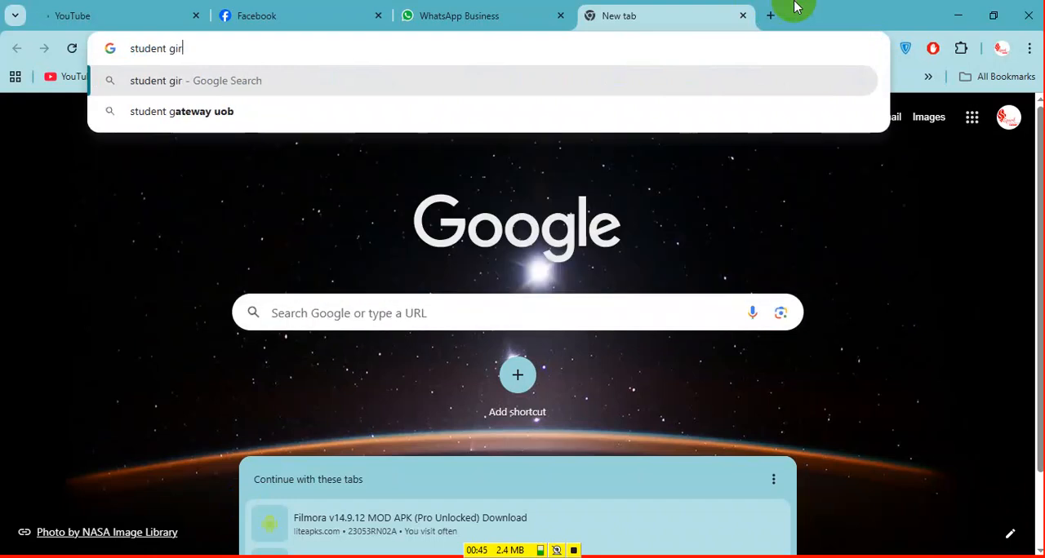
type(" png")
key("Return")
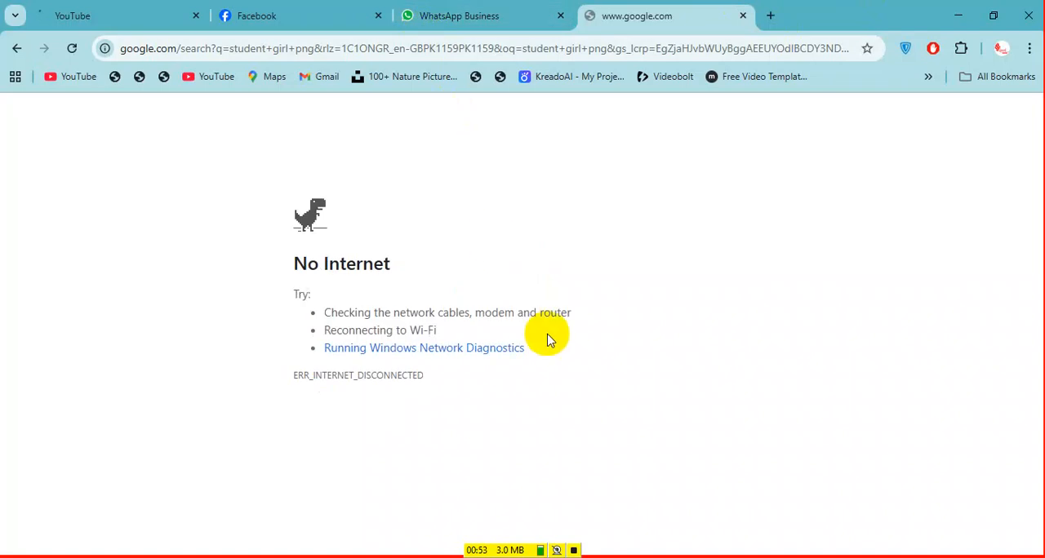
Start connecting the computer to the CLASSIC 5.G Wi-Fi network
left_click(841, 557)
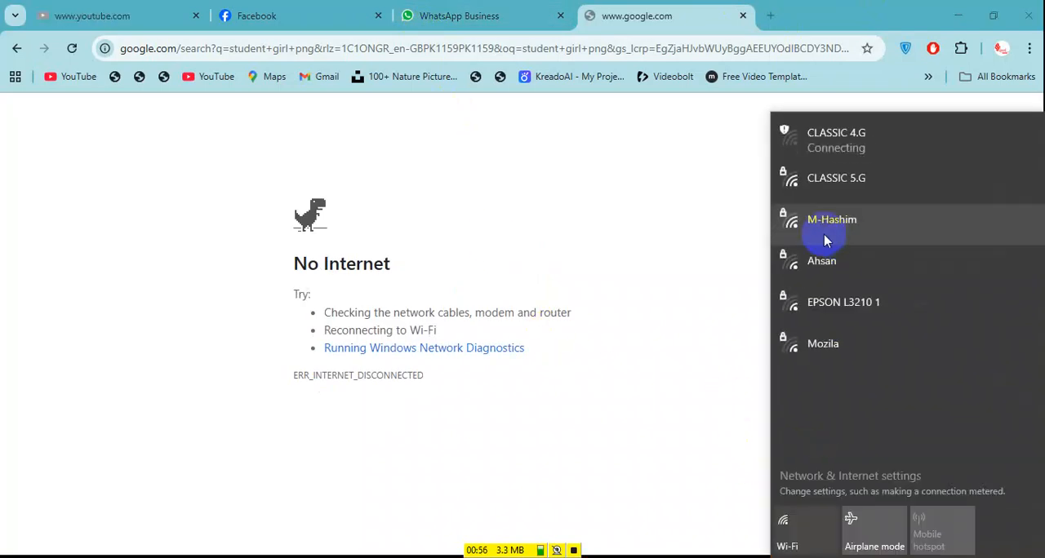
left_click(828, 139)
left_click(904, 271)
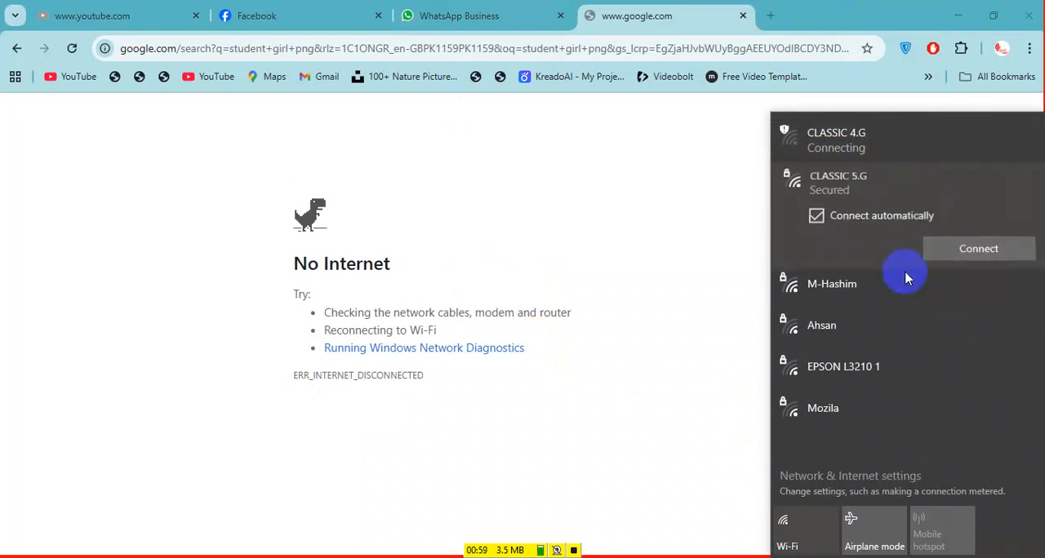
left_click(961, 245)
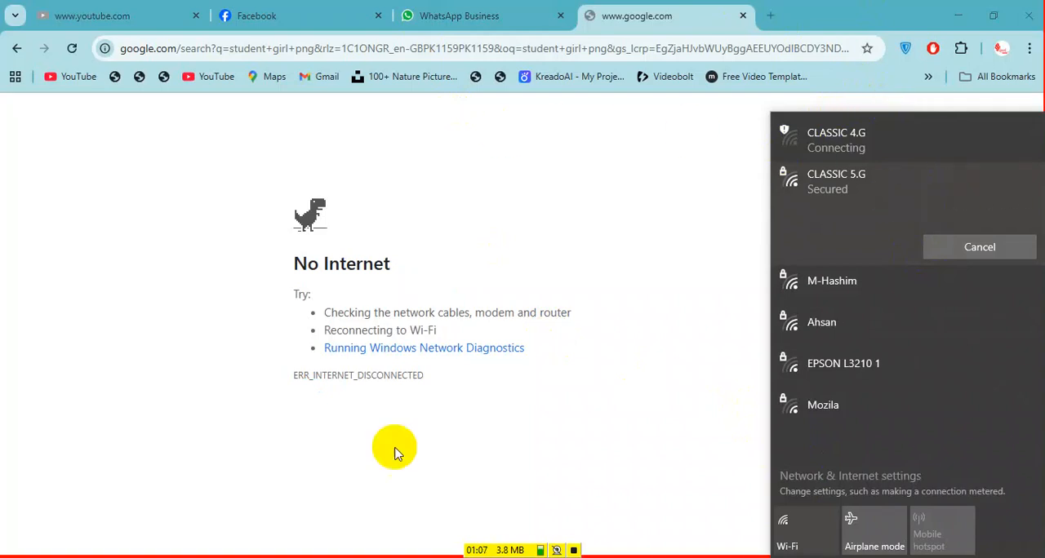
Open Notepad and write the website name PNGWing.com in a blank note
key("super")
type("note")
key("Return")
type("PNG ")
type("ing.com")
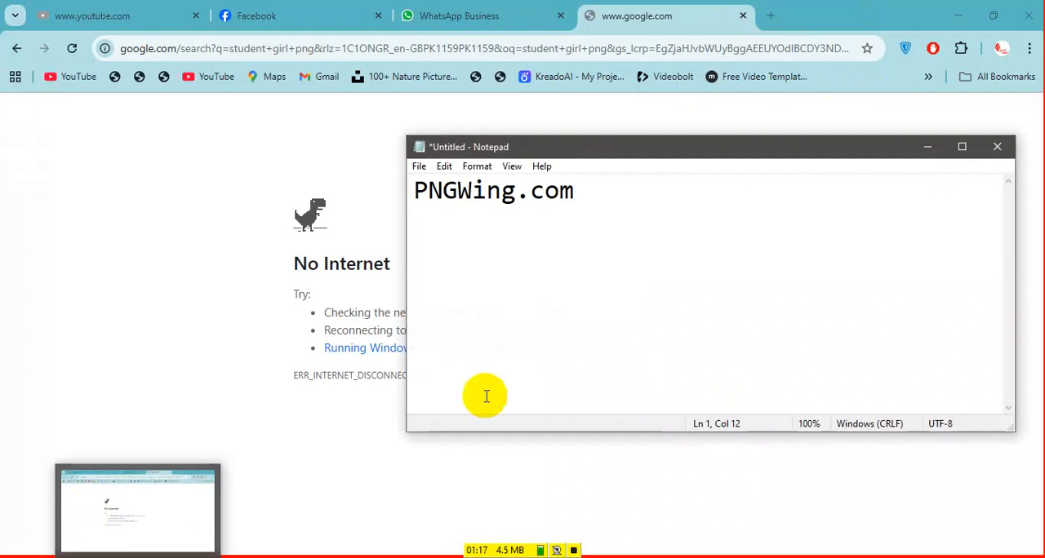
Retry the connection to the CLASSIC 5.G Wi-Fi network and return to the Chrome search page
left_click(803, 557)
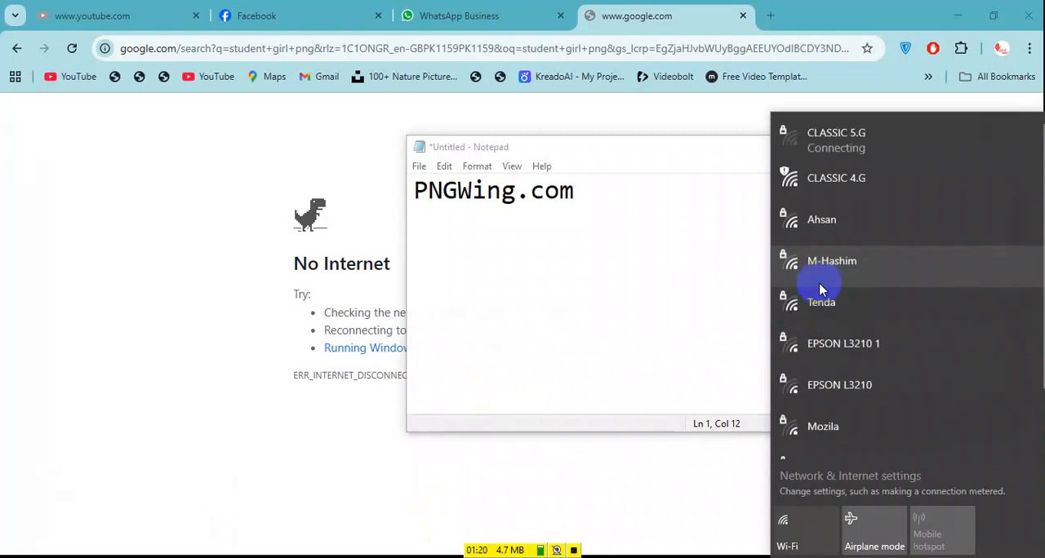
left_click(833, 149)
left_click(995, 210)
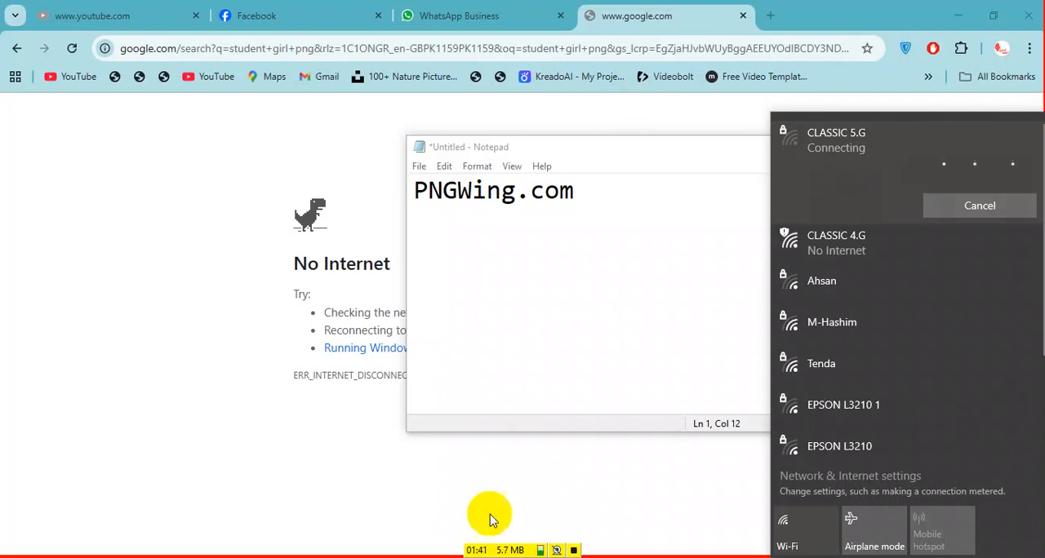
left_click(253, 557)
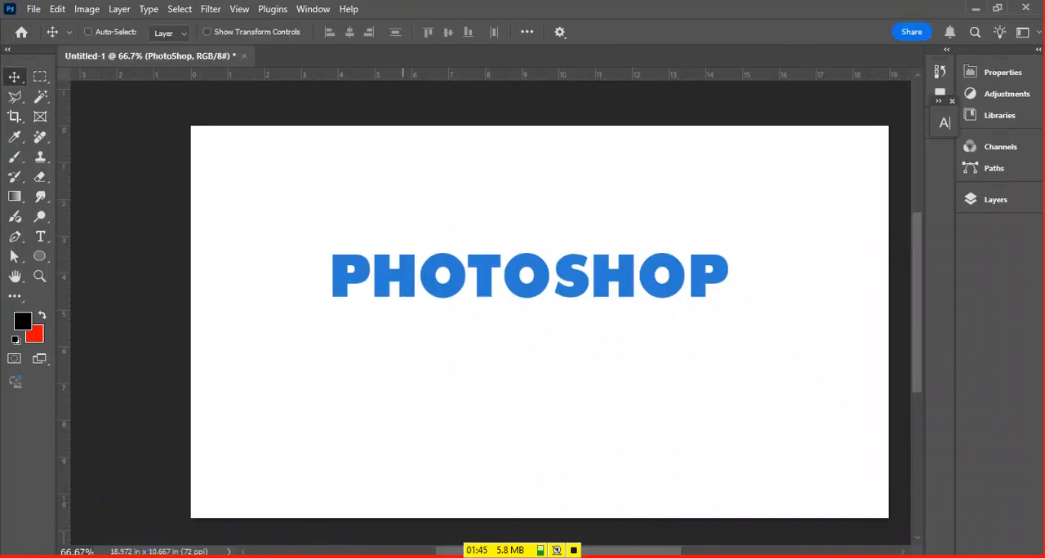
left_click(308, 557)
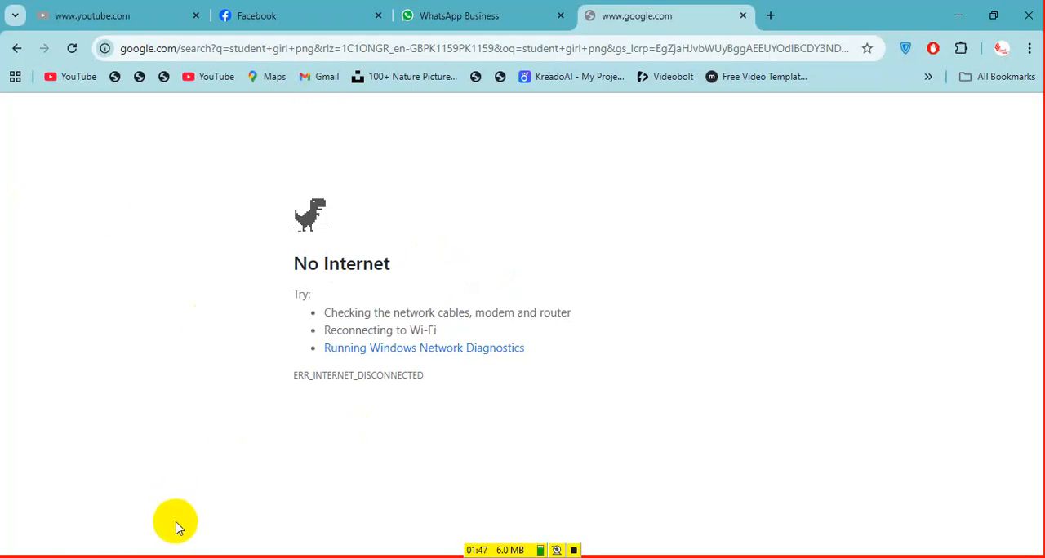
Try to connect to the vivo Y100 Wi-Fi network and reopen the list of available networks
left_click(867, 557)
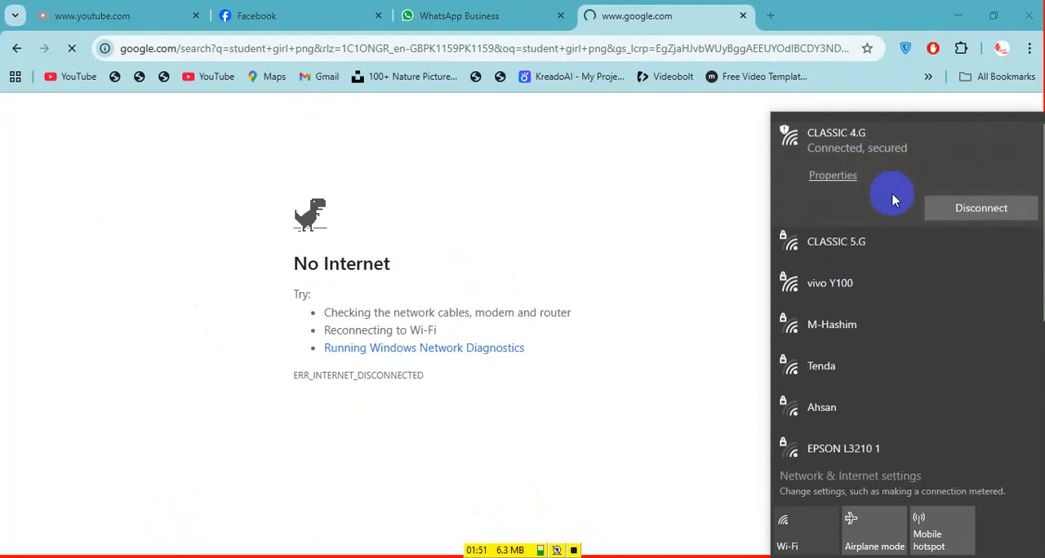
left_click(854, 290)
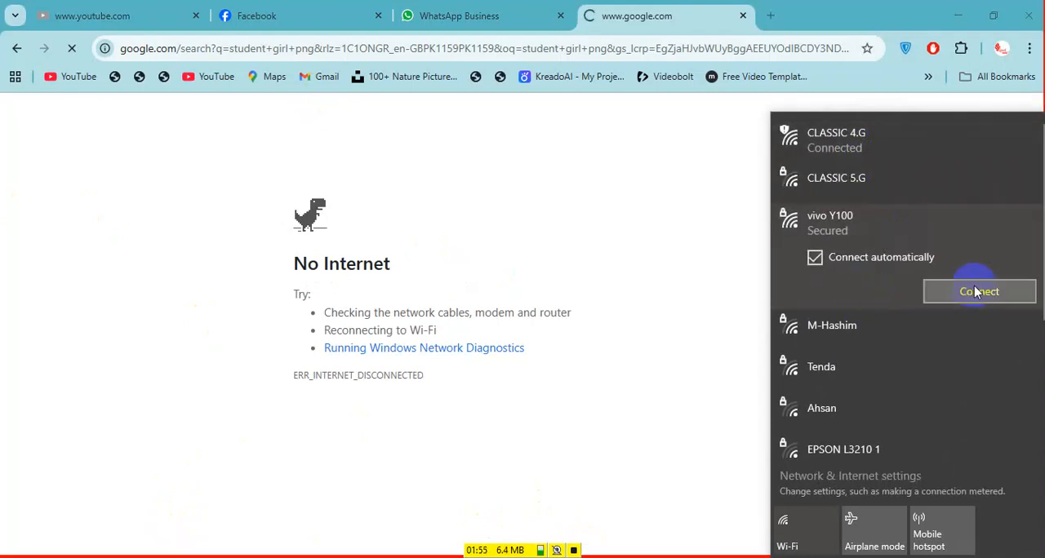
left_click(978, 293)
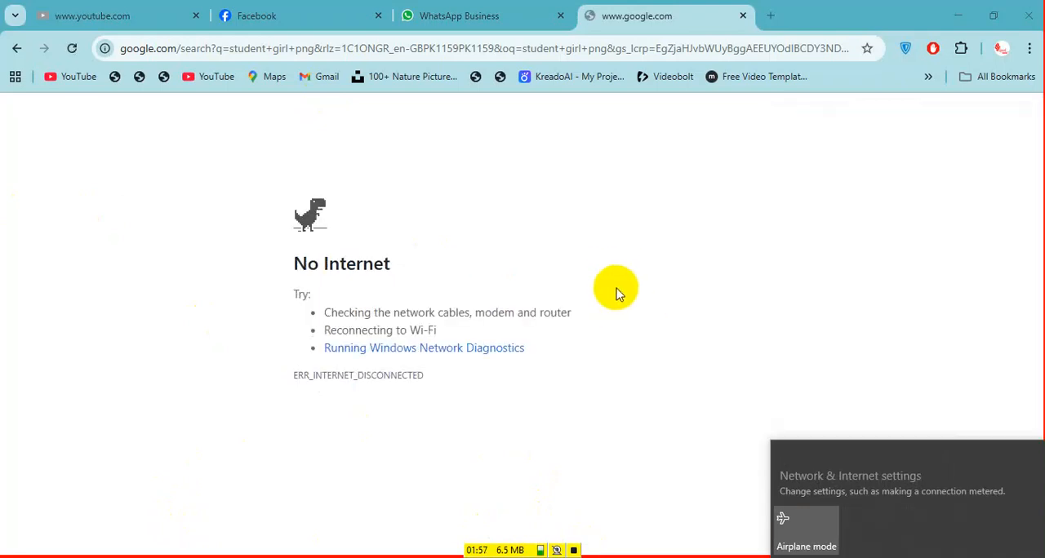
left_click(873, 557)
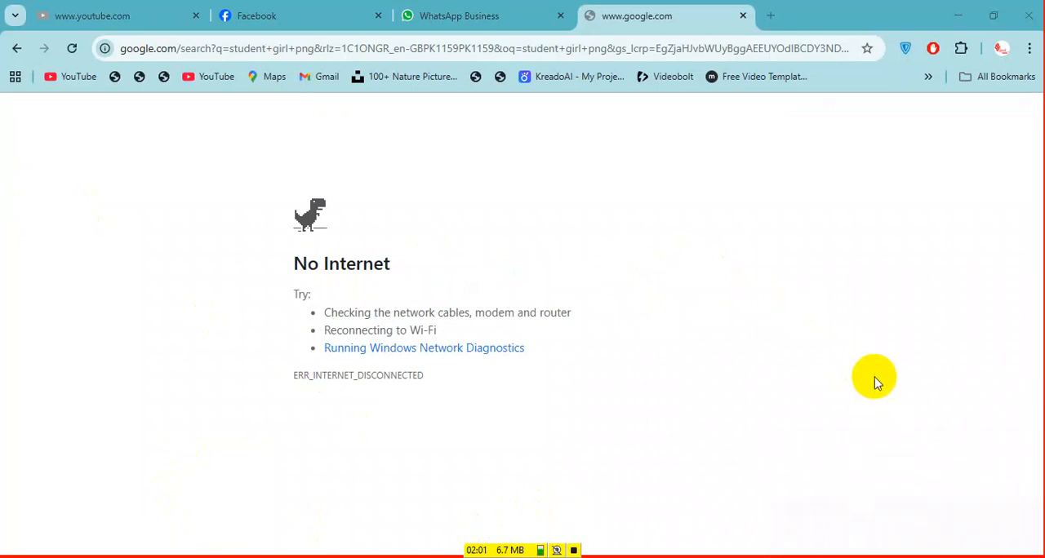
left_click(867, 557)
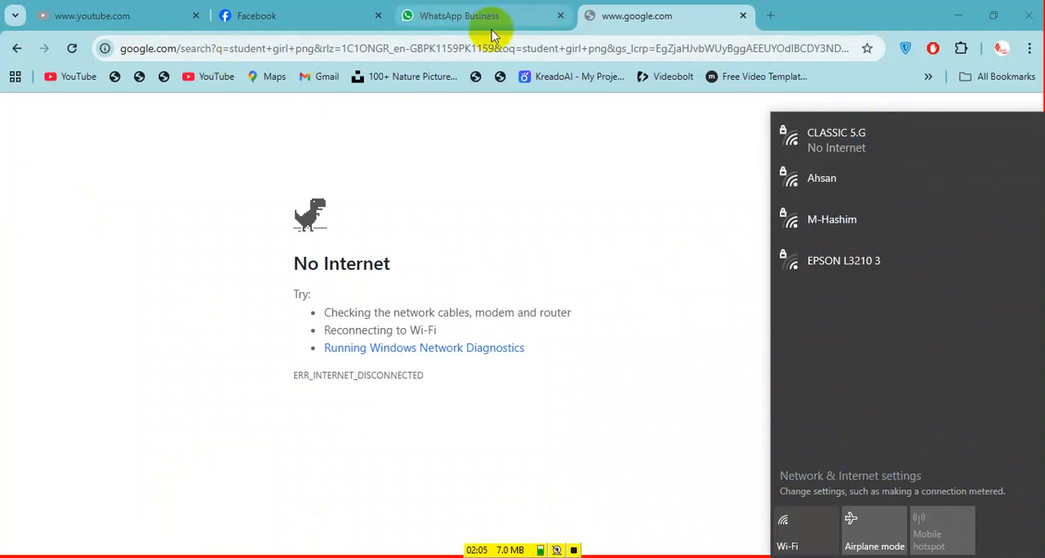
Reload the Google search page and check the Wi-Fi connection status
left_click(73, 47)
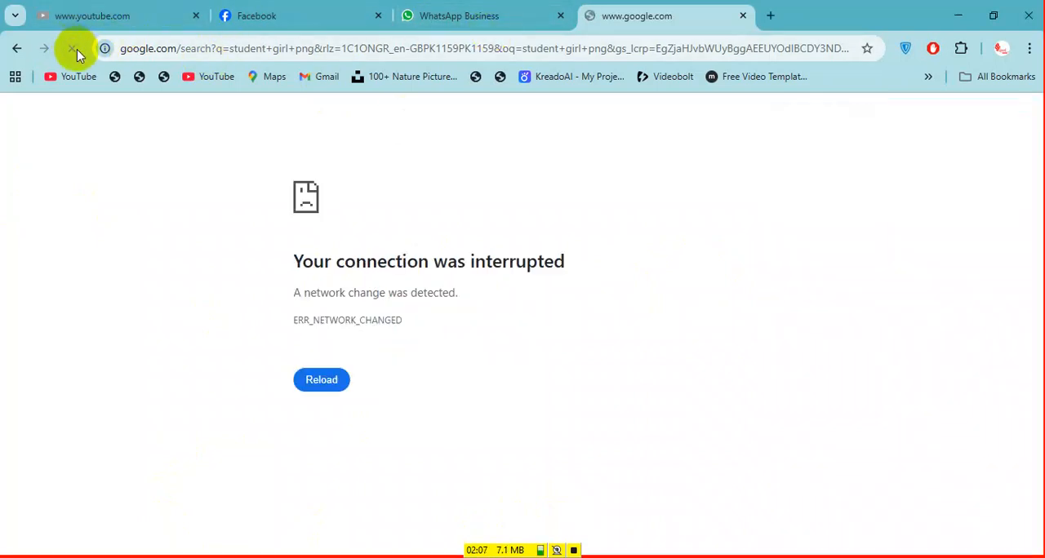
left_click(895, 557)
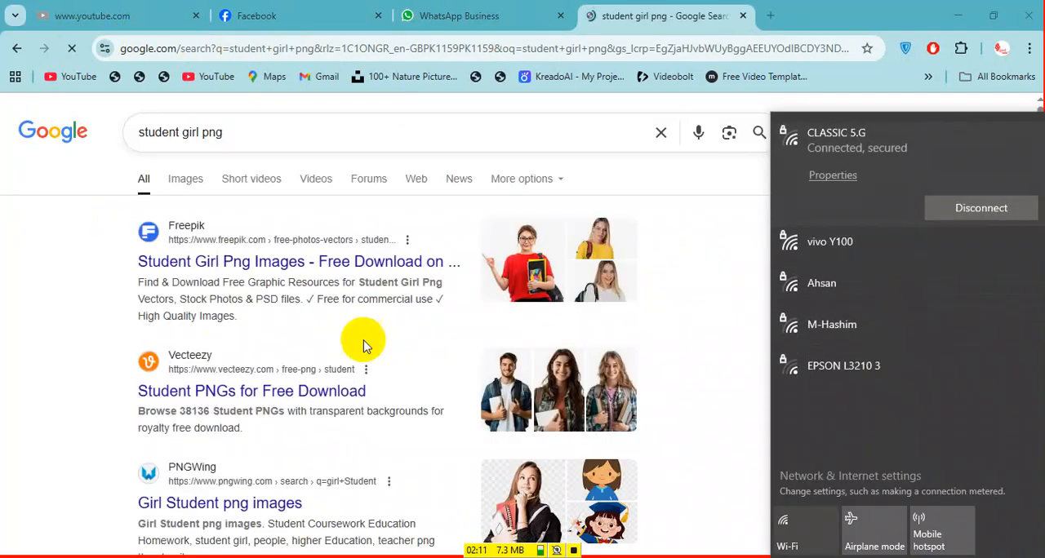
left_click(710, 290)
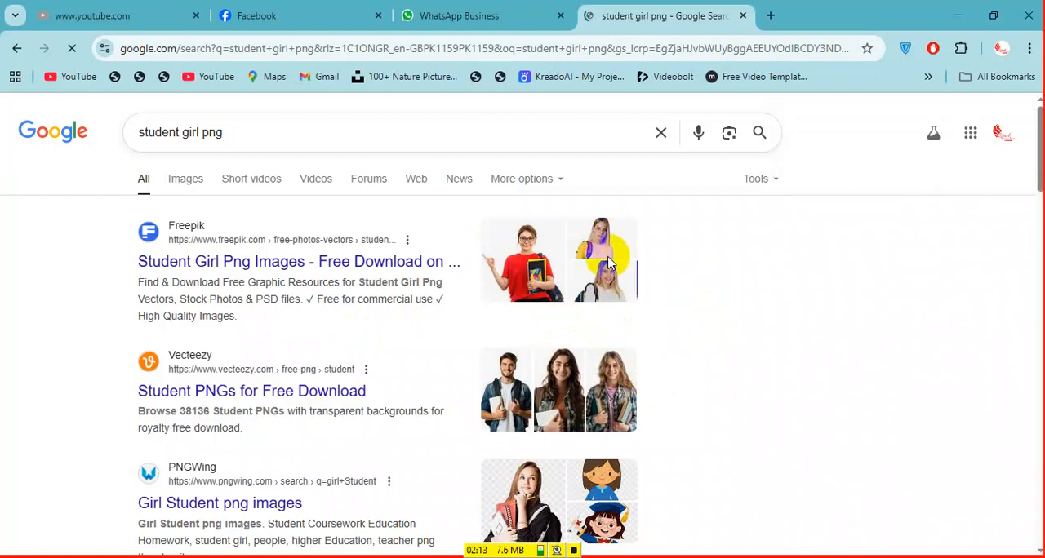
Show the image results for "student girl png" and browse the pictures
left_click(187, 179)
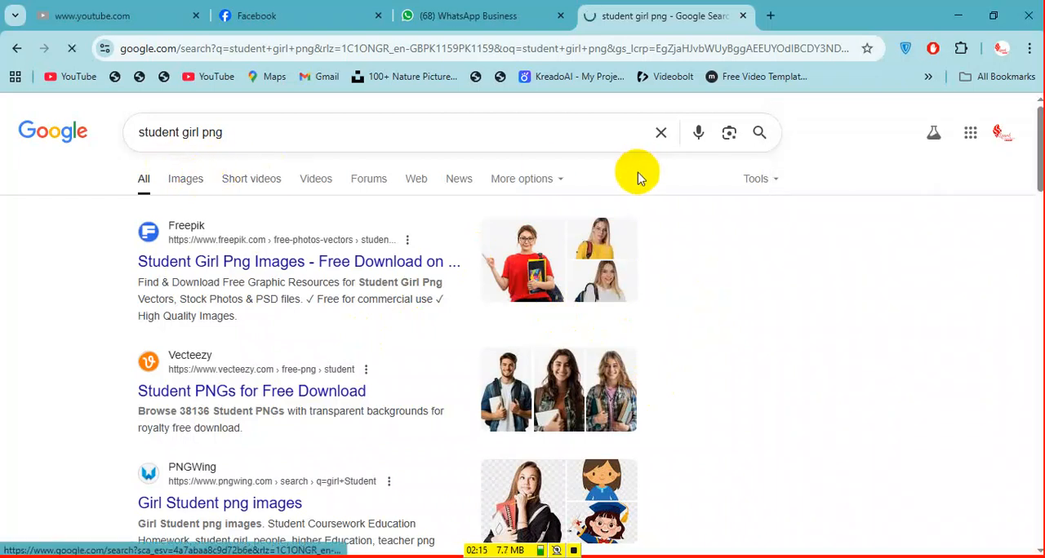
scroll(274, 191, "down", 3)
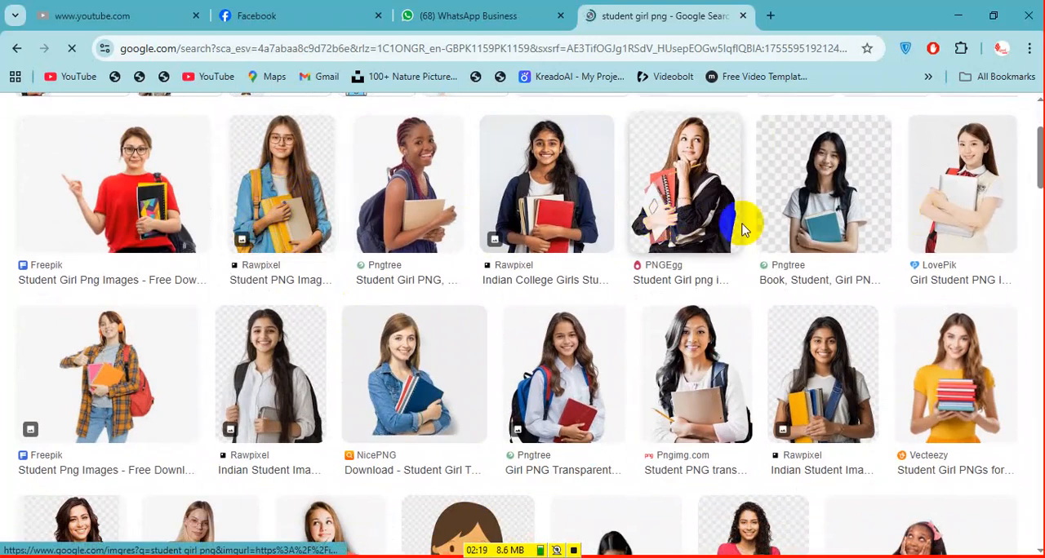
scroll(738, 241, "down", 3)
scroll(727, 279, "up", 4)
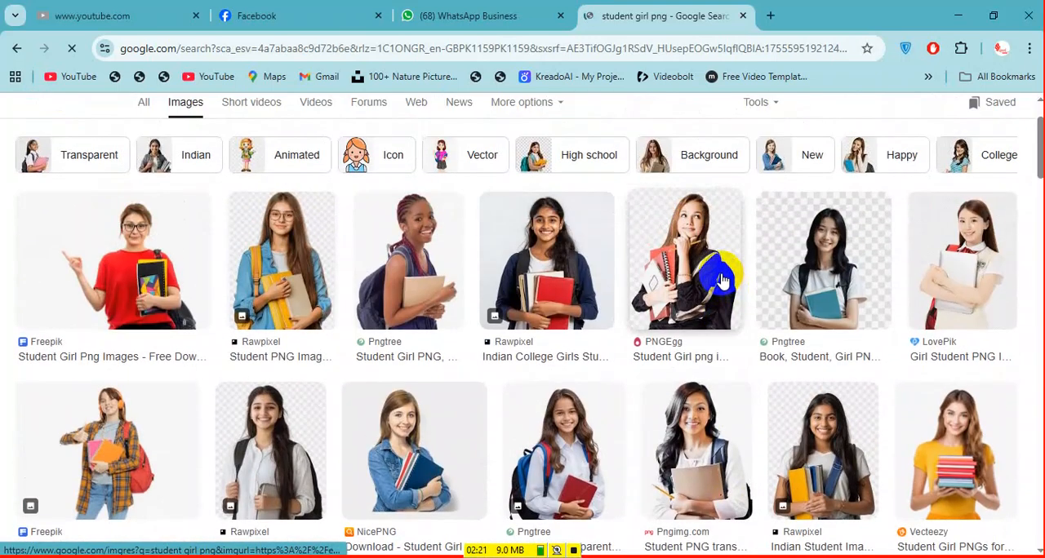
Open pngwing.com in a new incognito window and continue to the site past the HTTPS warning
key("ctrl+shift+n")
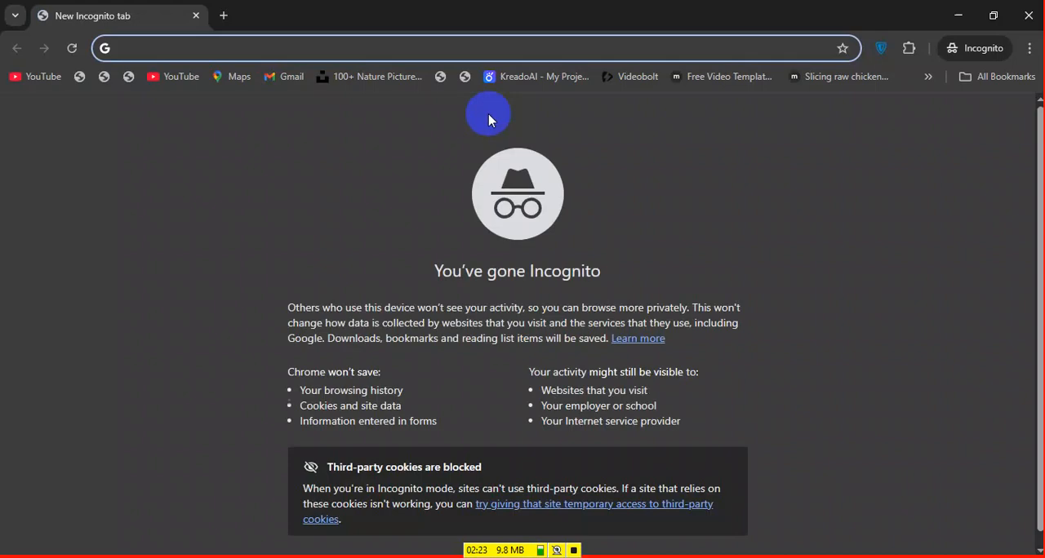
type("png")
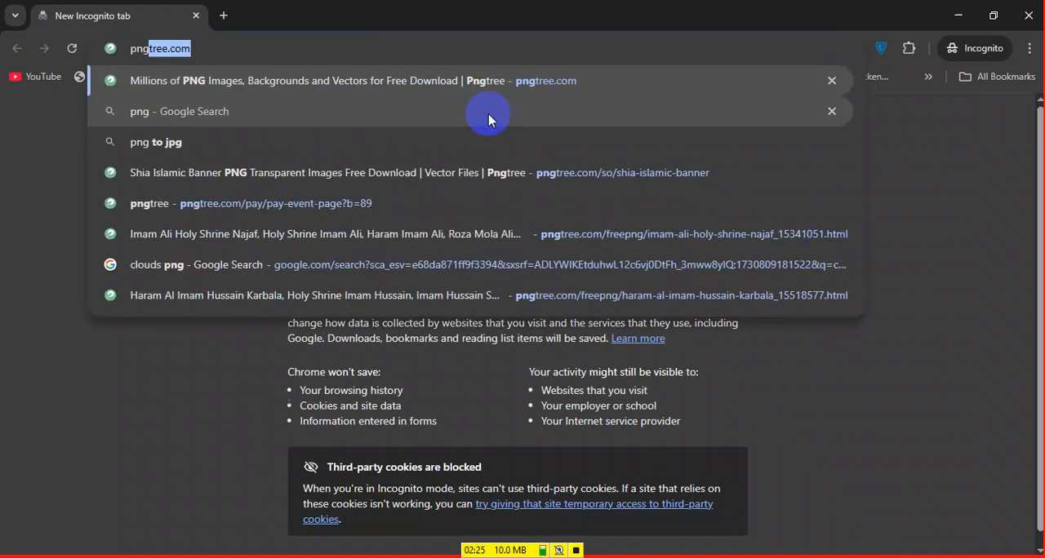
type("wing.com")
key("Return")
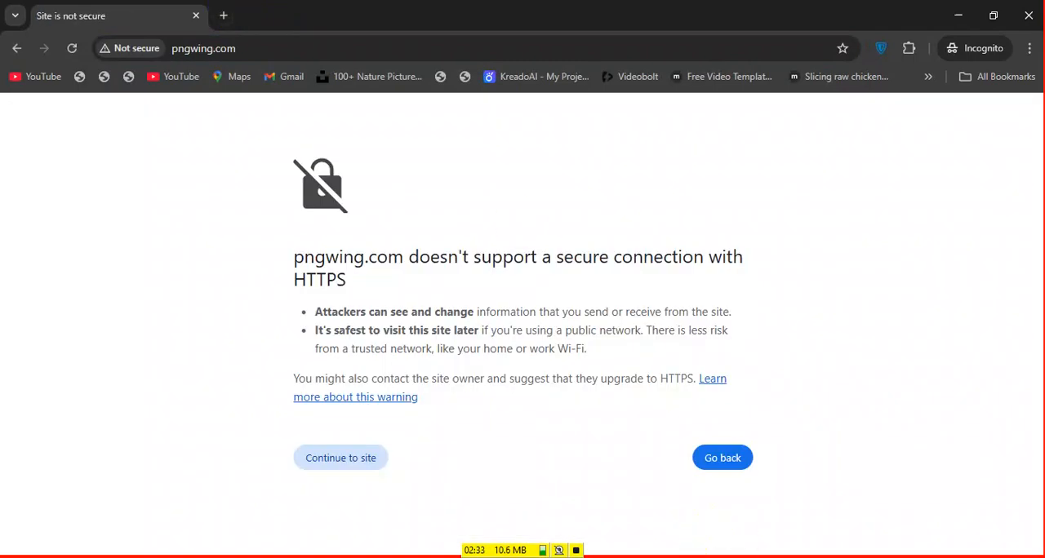
left_click(350, 453)
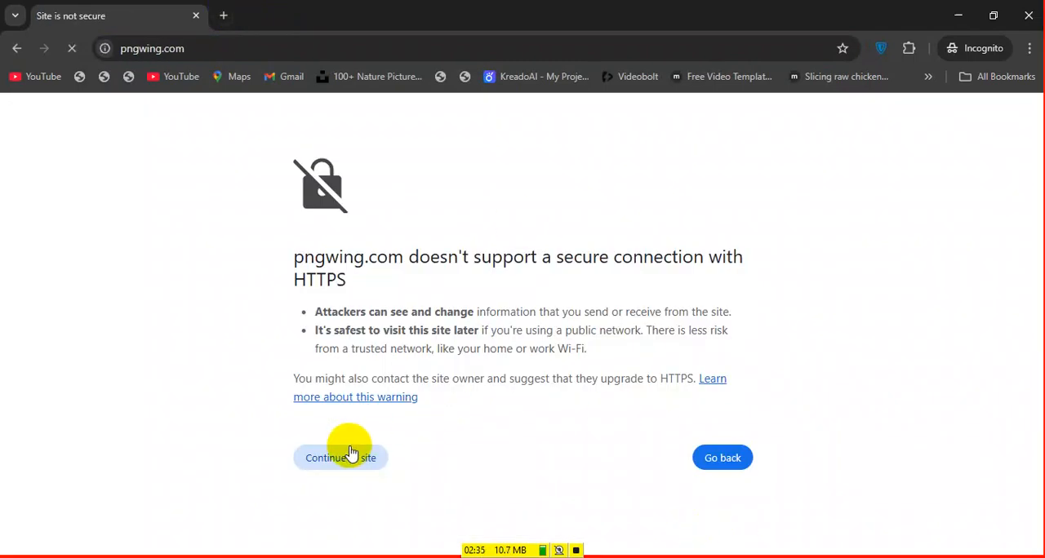
Switch between the Google image results and PNGWing, and browse the transparent PNGs on the PNGWing home page
left_click(364, 557)
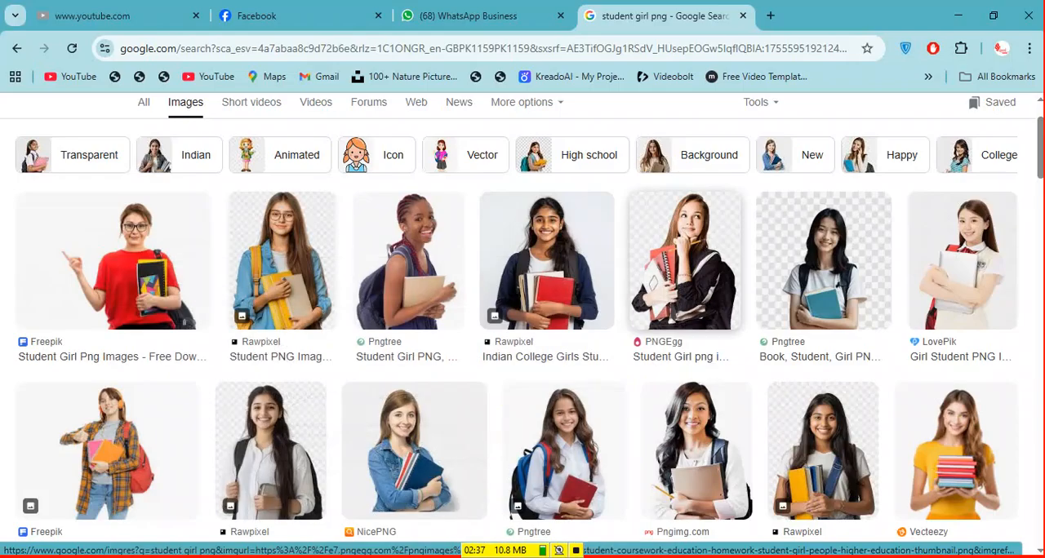
left_click(281, 350)
left_click(363, 555)
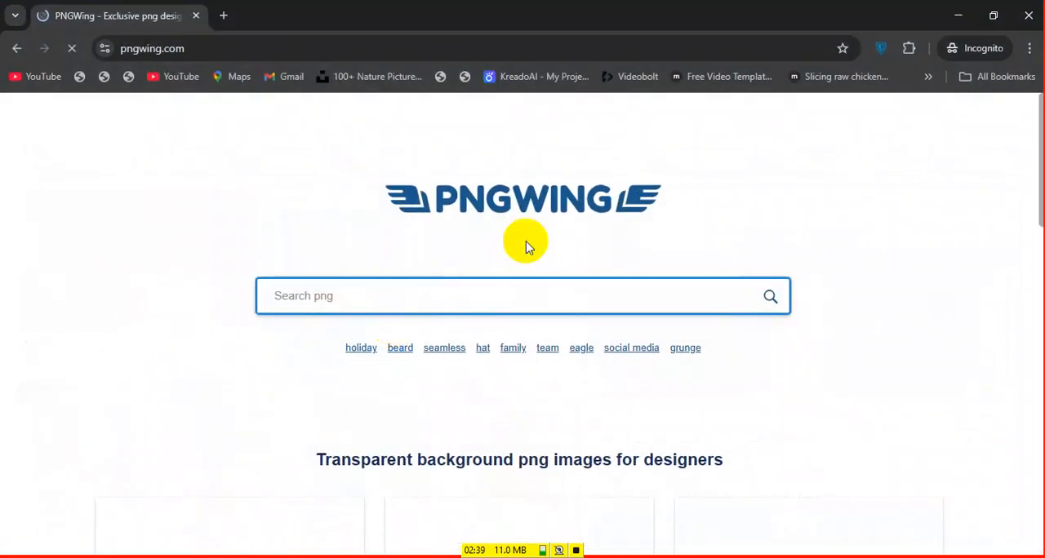
scroll(555, 342, "down", 10)
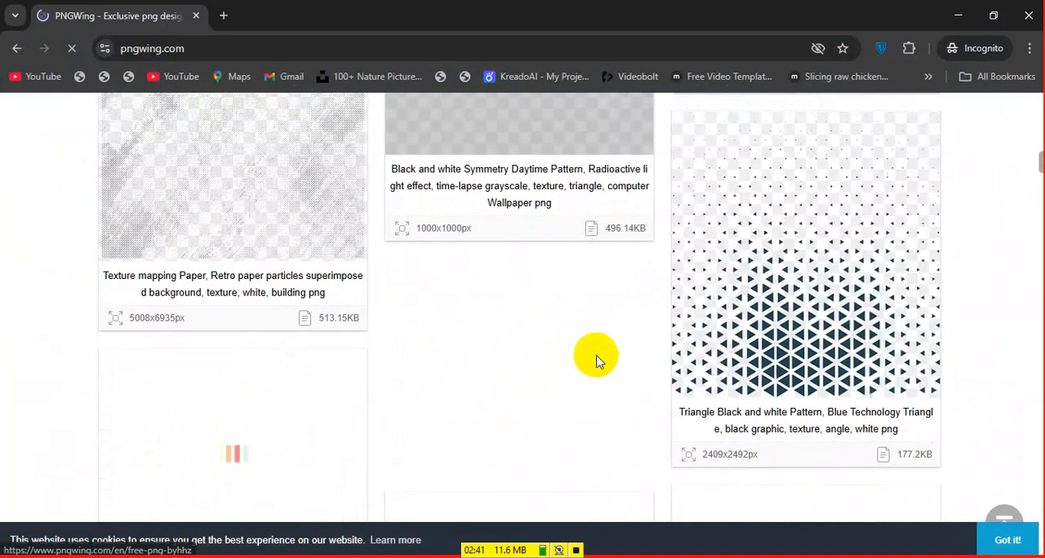
scroll(840, 333, "down", 9)
scroll(584, 400, "up", 4)
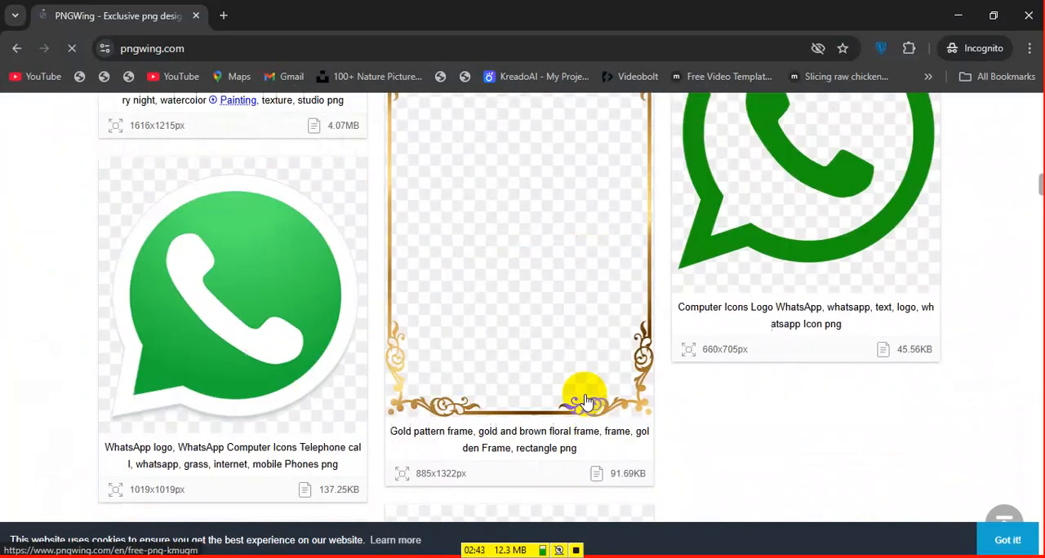
scroll(585, 400, "up", 3)
scroll(571, 383, "down", 10)
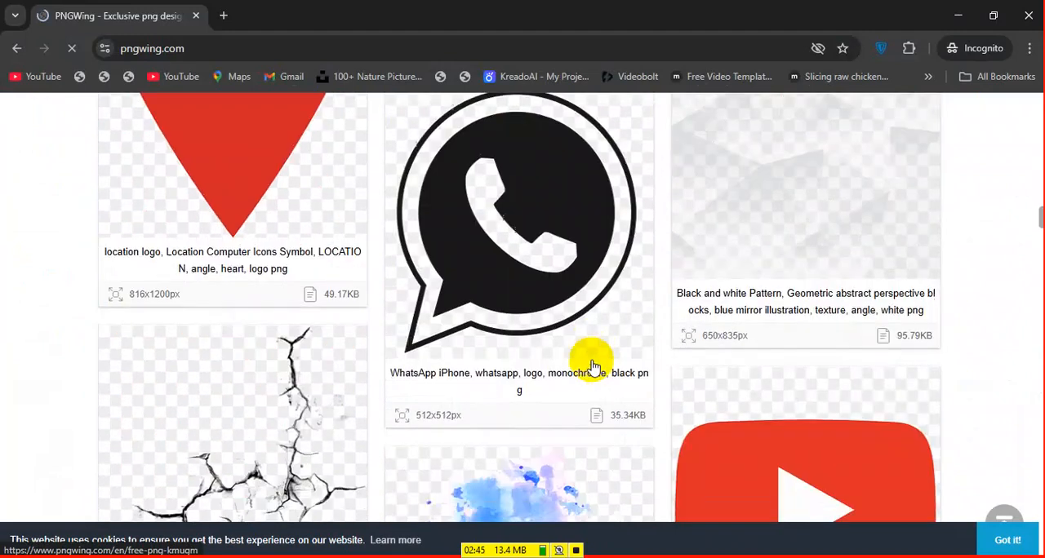
scroll(594, 367, "down", 7)
scroll(602, 320, "up", 12)
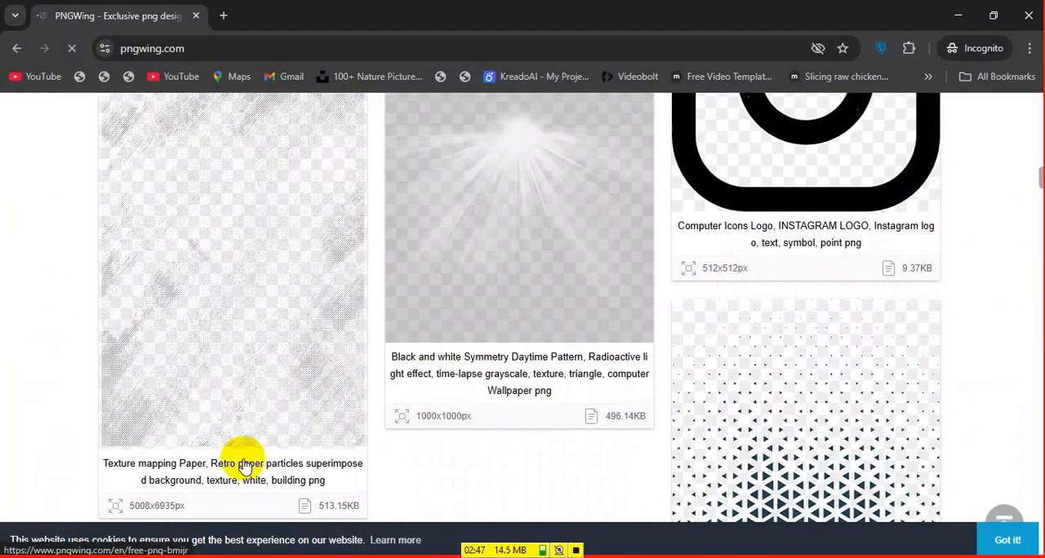
scroll(245, 465, "up", 15)
Search PNGWing for "tree"
left_click(433, 278)
type("tree")
key("Return")
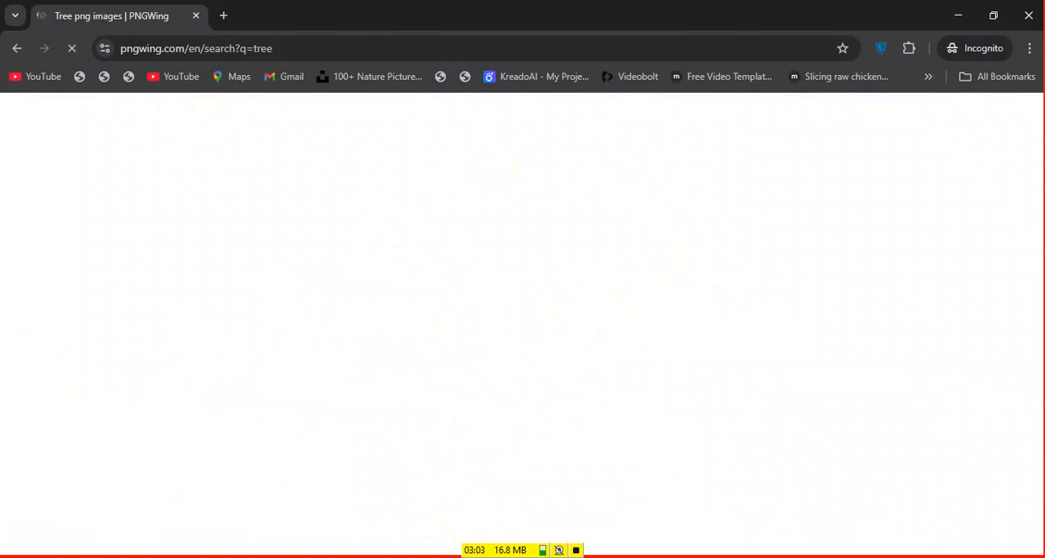
Write down the additional PNG sites "pngegg.com" and "pngtree.com (Not free)", and return to the incognito browser window
left_click(508, 551)
type("pn")
type("gegg.com ")
type("pngtree.com (Not free)")
key("Return")
key("alt+Tab")
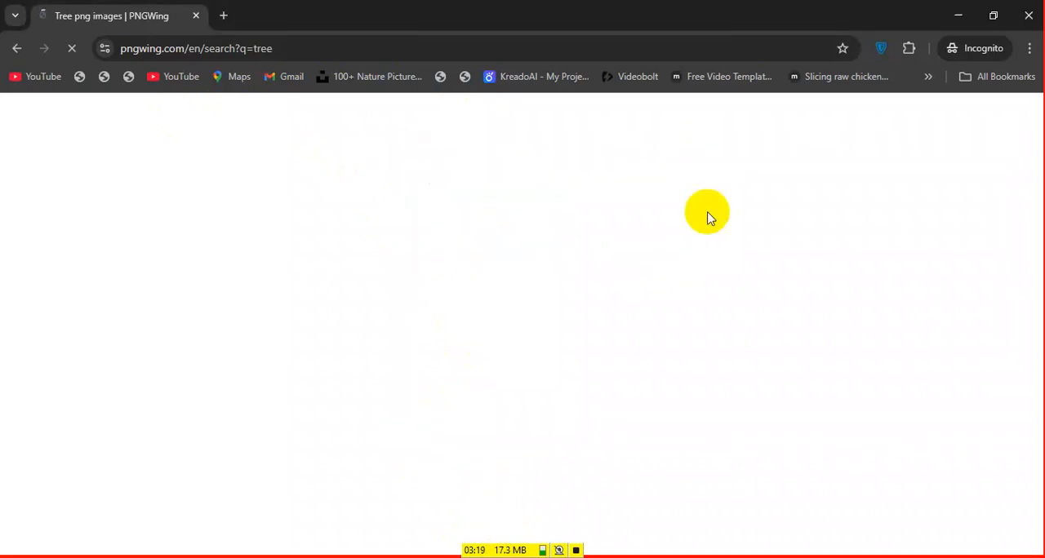
Try to connect to the vivo Y100 Wi-Fi network and dismiss the network list
left_click(849, 557)
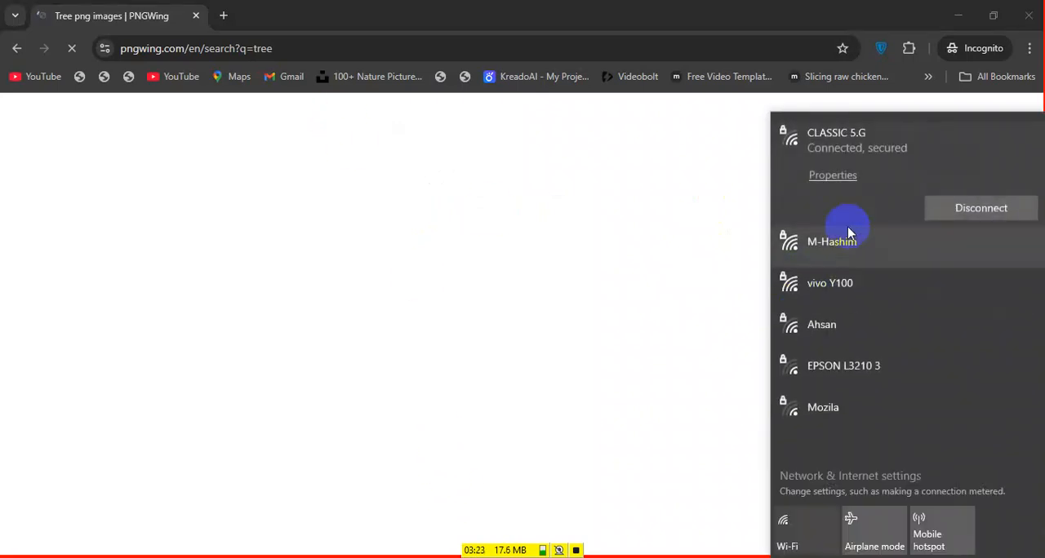
left_click(845, 283)
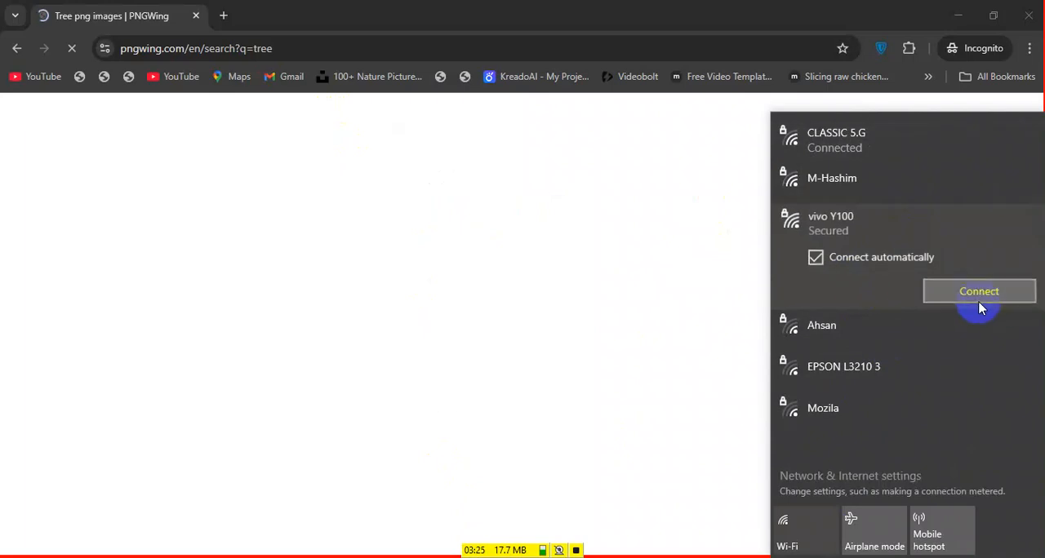
left_click(992, 292)
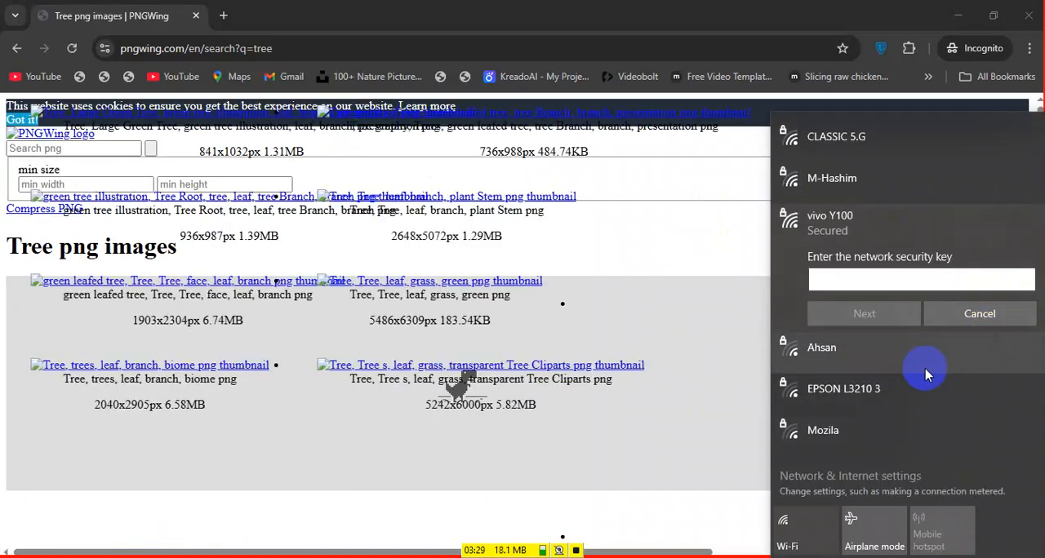
left_click(484, 8)
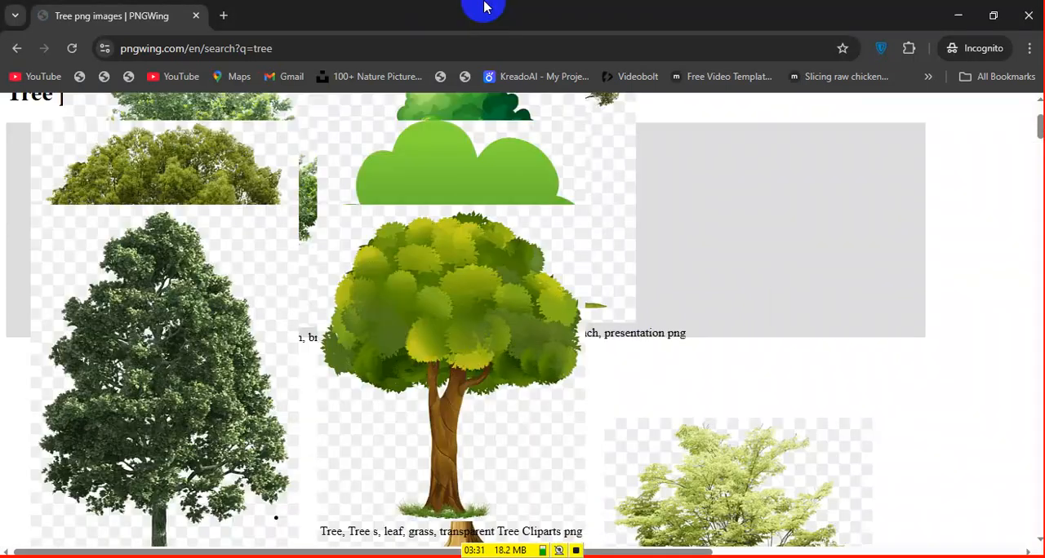
Reload the tree results, open the green tree illustration with the Tree Root caption, and view its PNG info
left_click(70, 50)
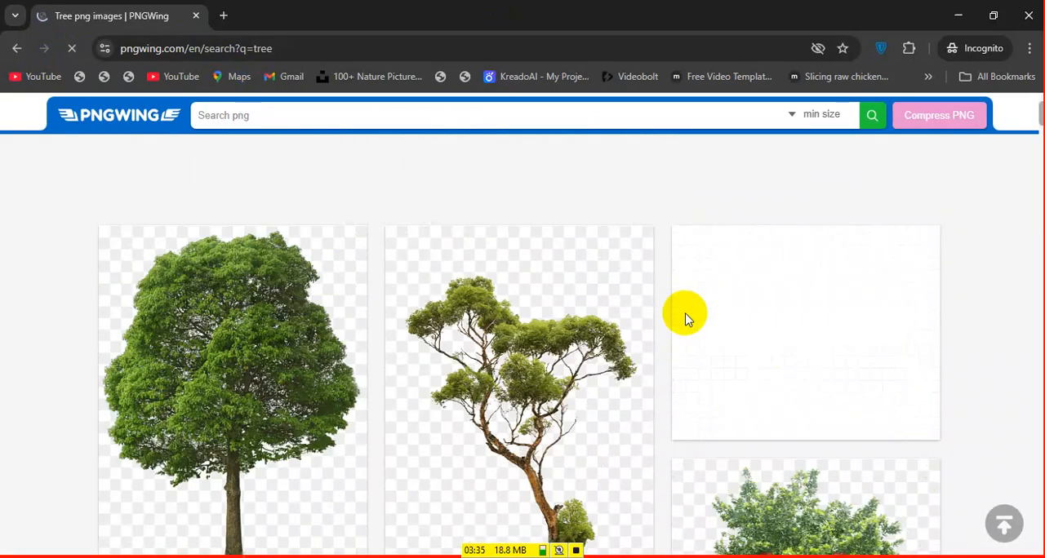
scroll(319, 380, "down", 4)
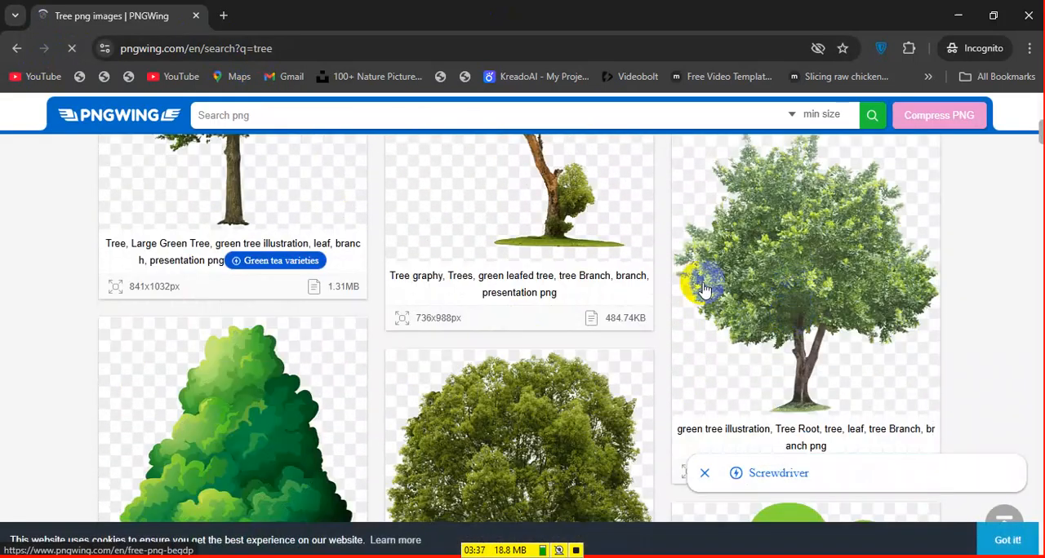
left_click(868, 264)
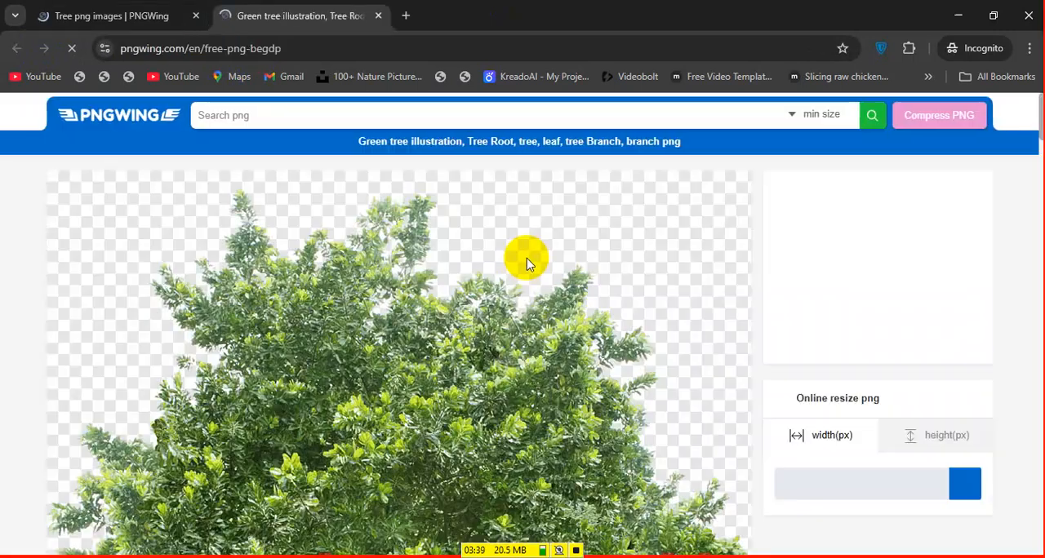
scroll(490, 303, "down", 3)
scroll(597, 314, "down", 3)
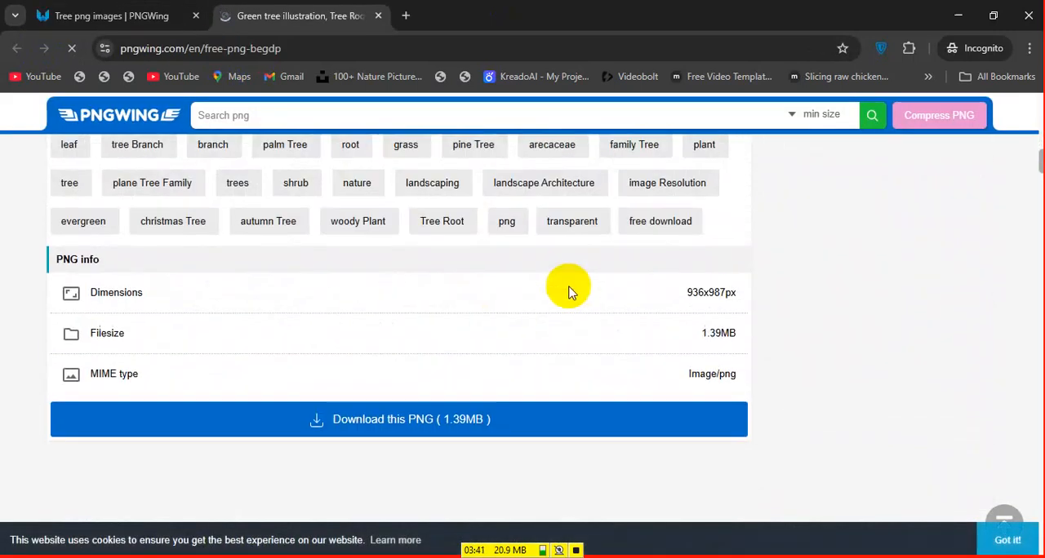
Request the download of the green tree PNG, close the ad, and bring up the character-order verification
left_click(465, 420)
left_click(537, 323)
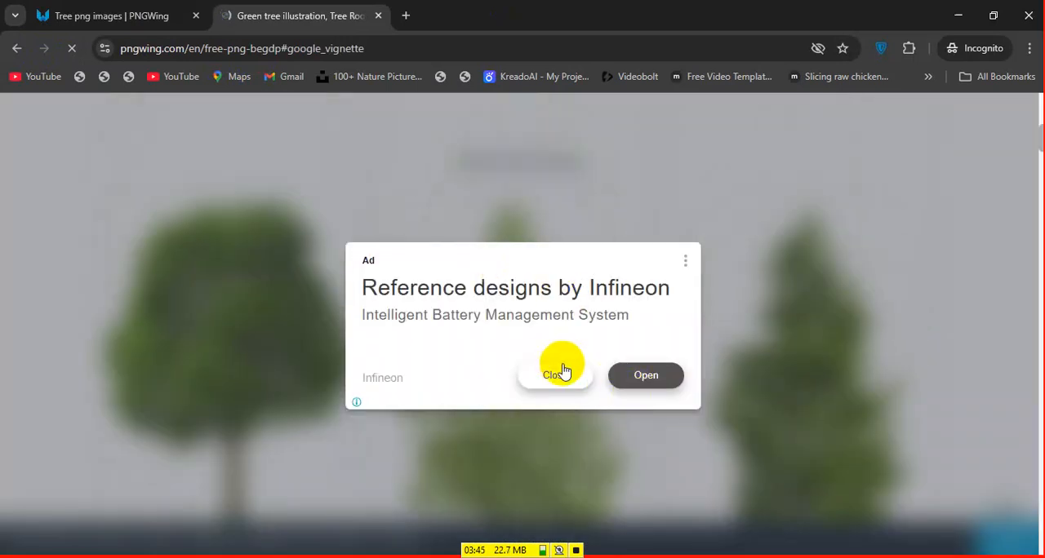
left_click(548, 378)
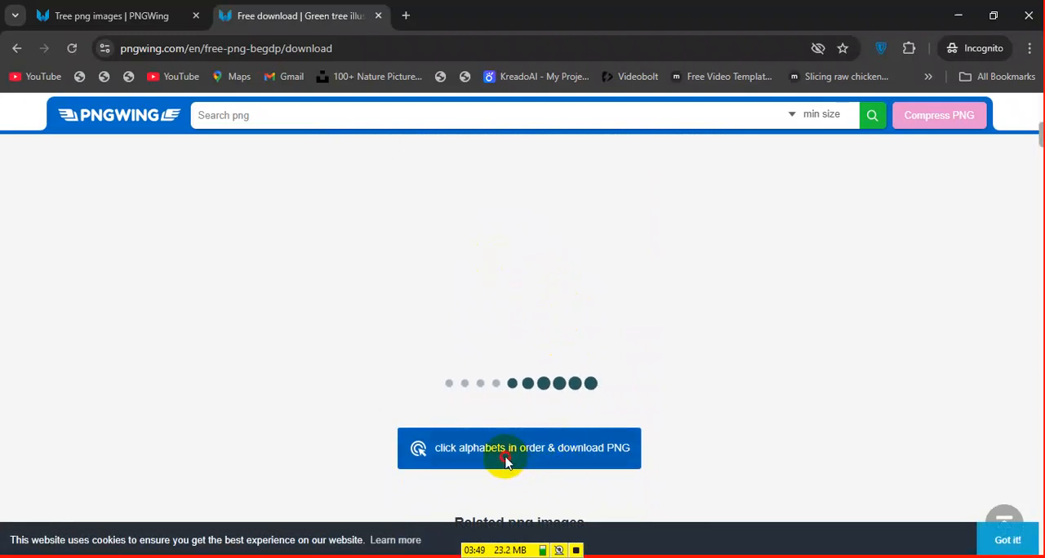
left_click(562, 441)
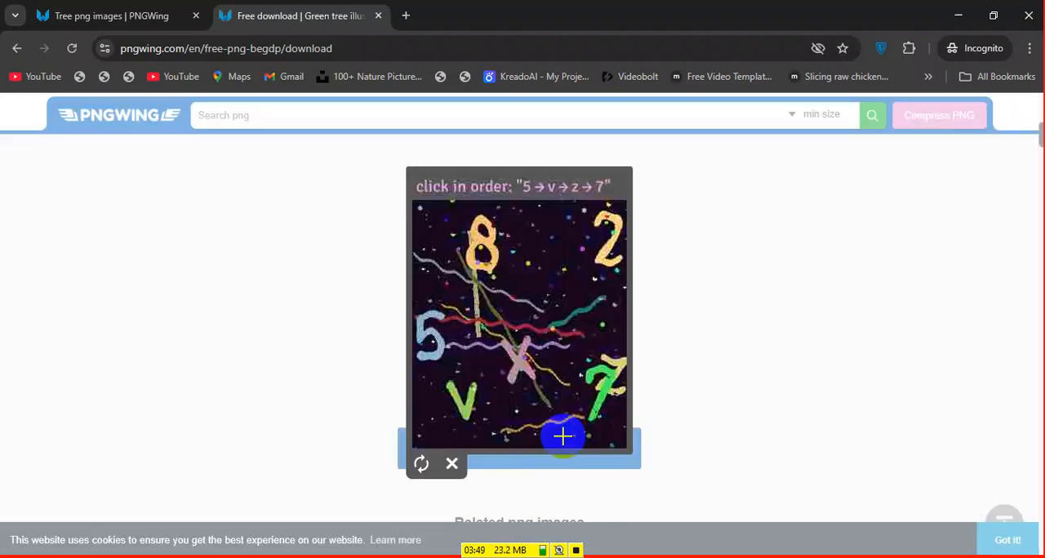
Try to complete the download's character-order verification, close it and request it again
left_click(442, 344)
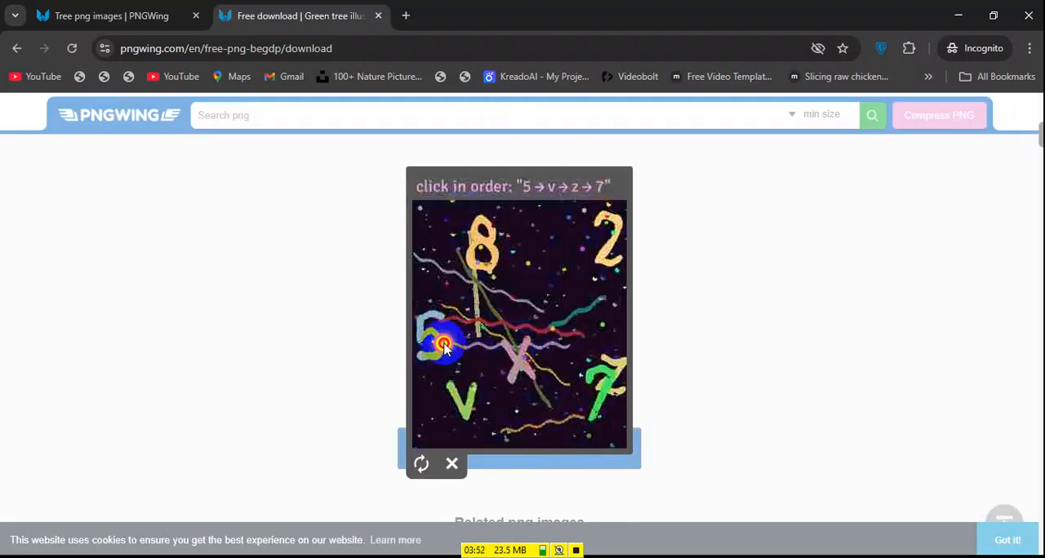
left_click(468, 394)
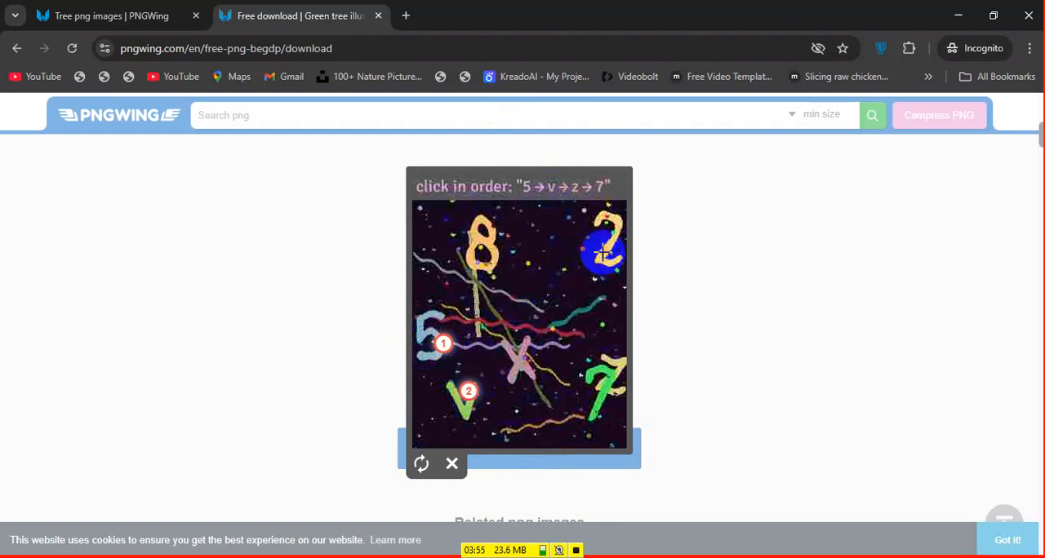
left_click(614, 360)
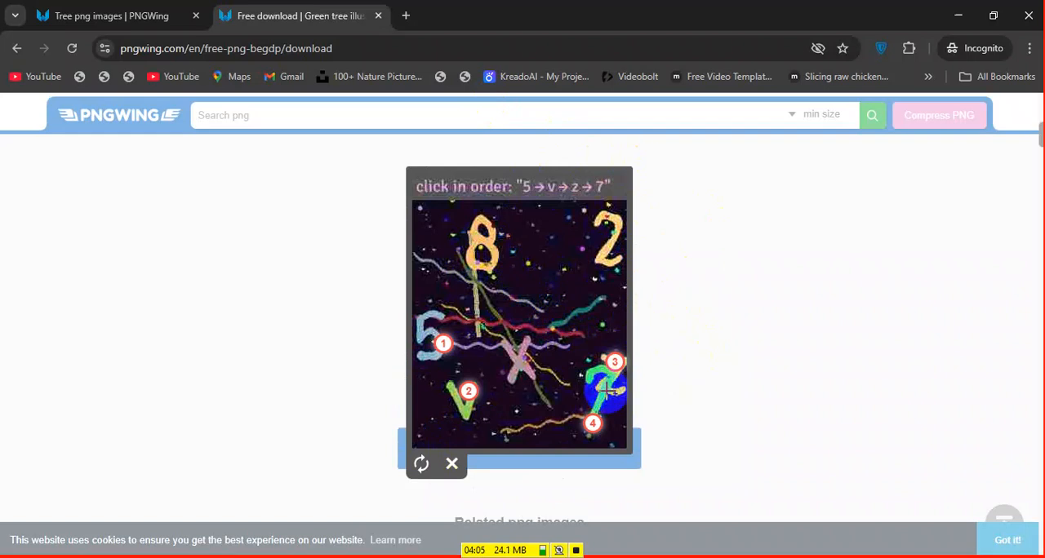
left_click(454, 468)
left_click(562, 440)
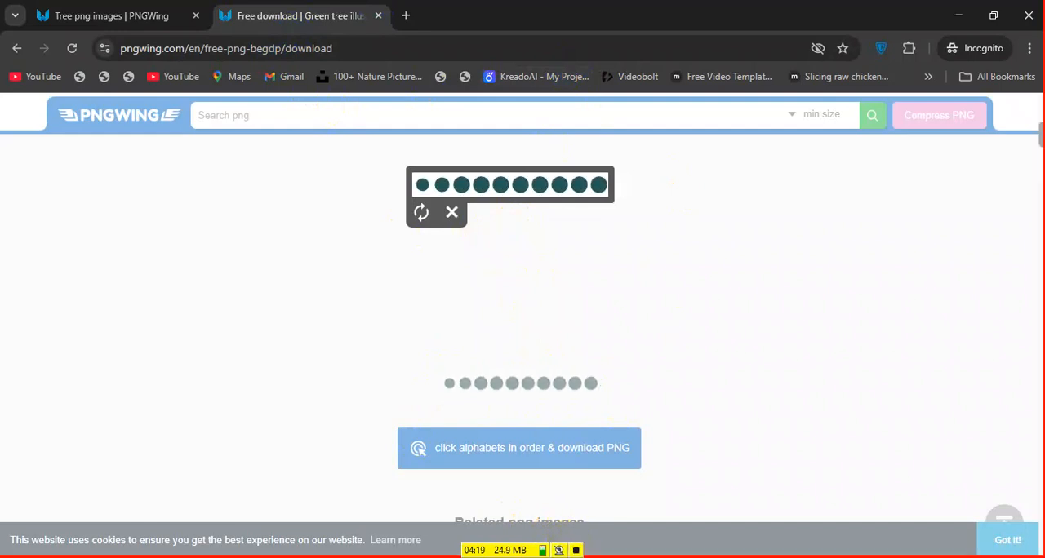
Show the Downloads folder in File Explorer, look into New folder (2) and return to Downloads
key("super+e")
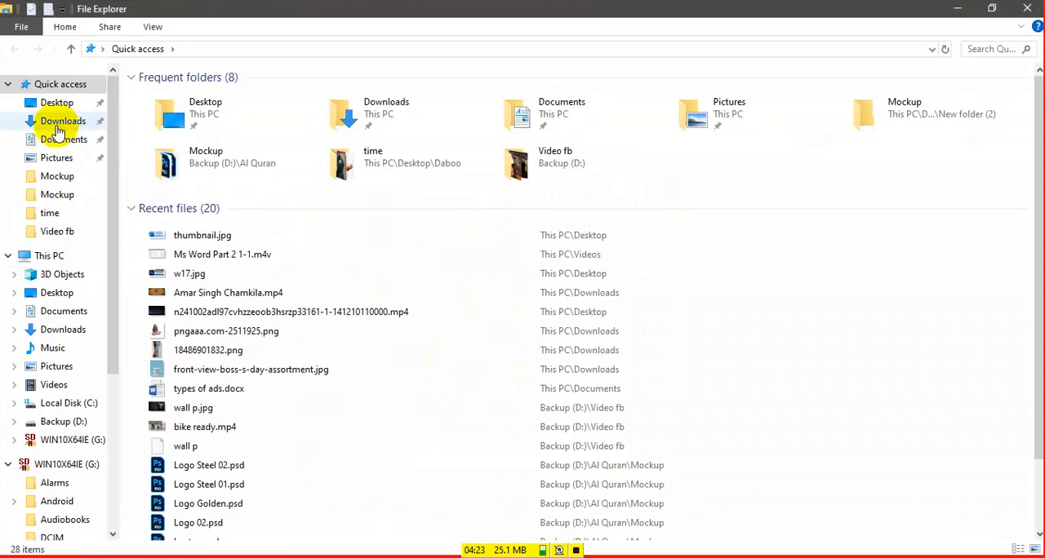
left_click(63, 121)
scroll(560, 227, "down", 10)
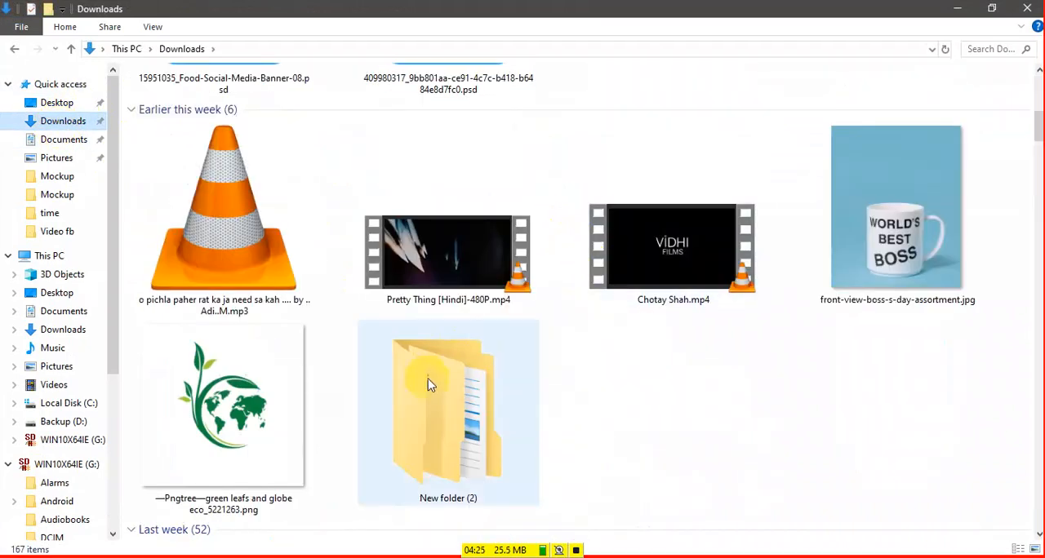
double_click(441, 400)
key("BackSpace")
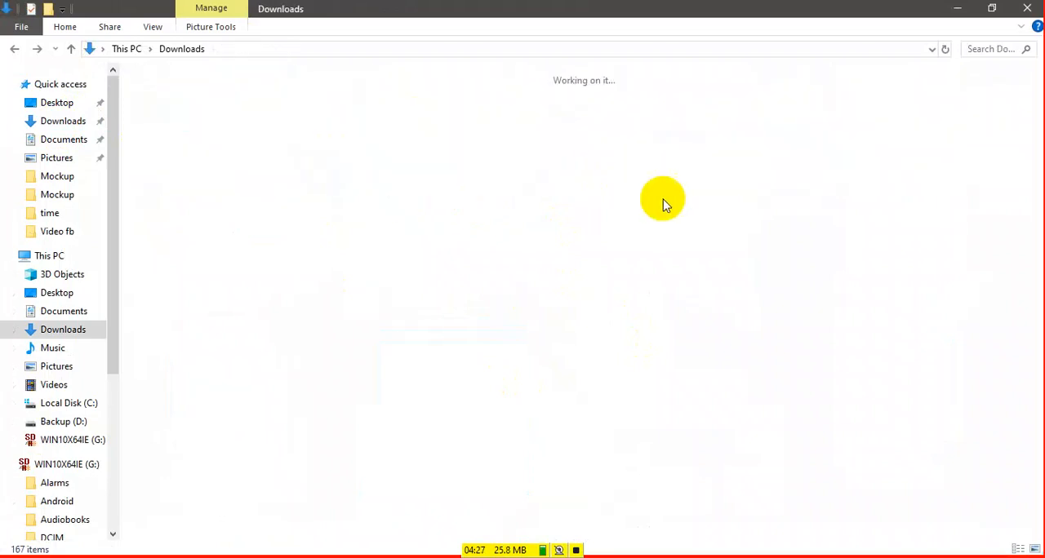
Find the subfolder named New folder within Downloads and open it
scroll(566, 250, "down", 10)
scroll(567, 304, "down", 15)
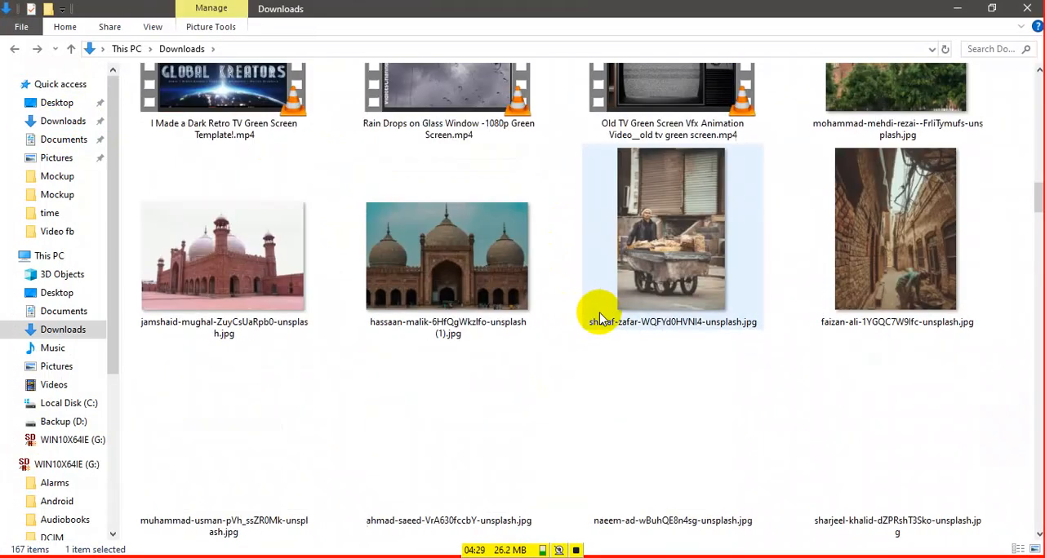
scroll(600, 329, "down", 5)
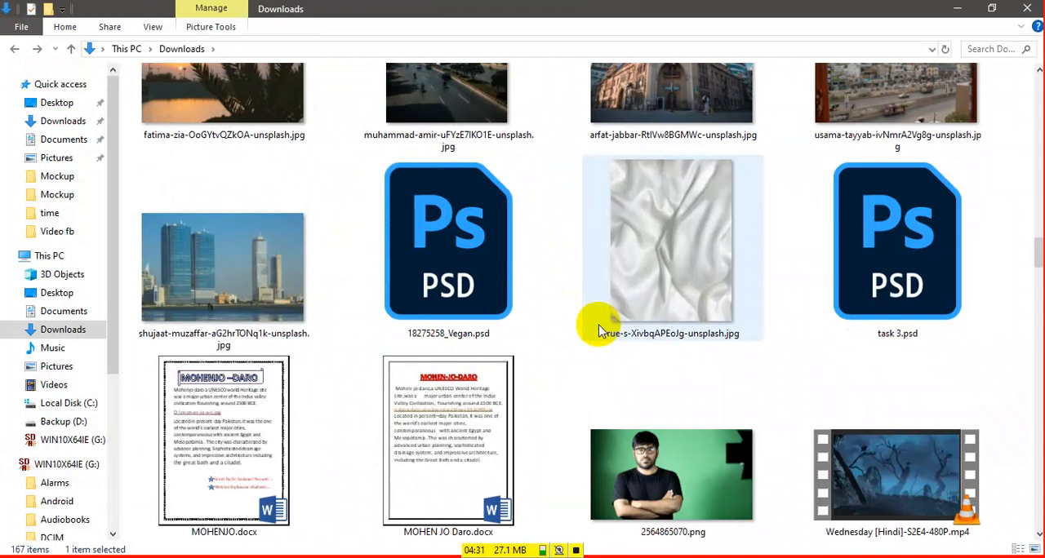
double_click(858, 416)
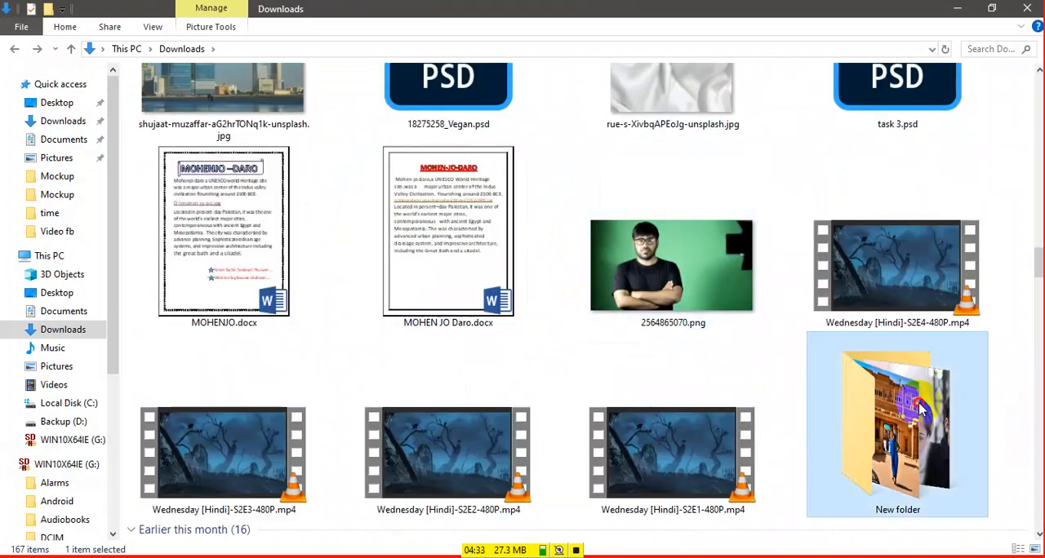
Find the red cloth image pngegg.png in New folder and open it in Photoshop as a separate document
scroll(930, 278, "down", 6)
scroll(928, 277, "down", 5)
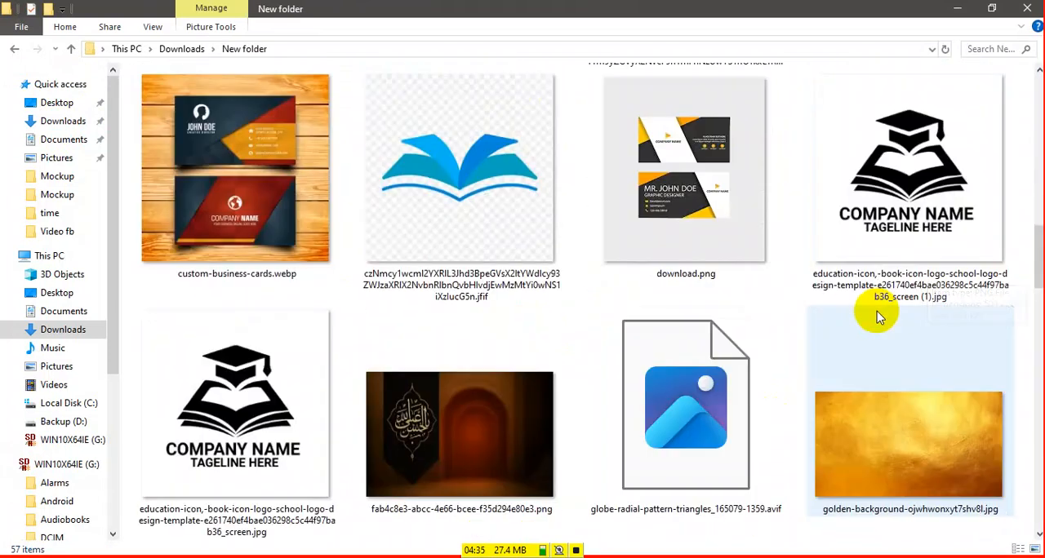
scroll(560, 233, "down", 3)
scroll(636, 269, "down", 10)
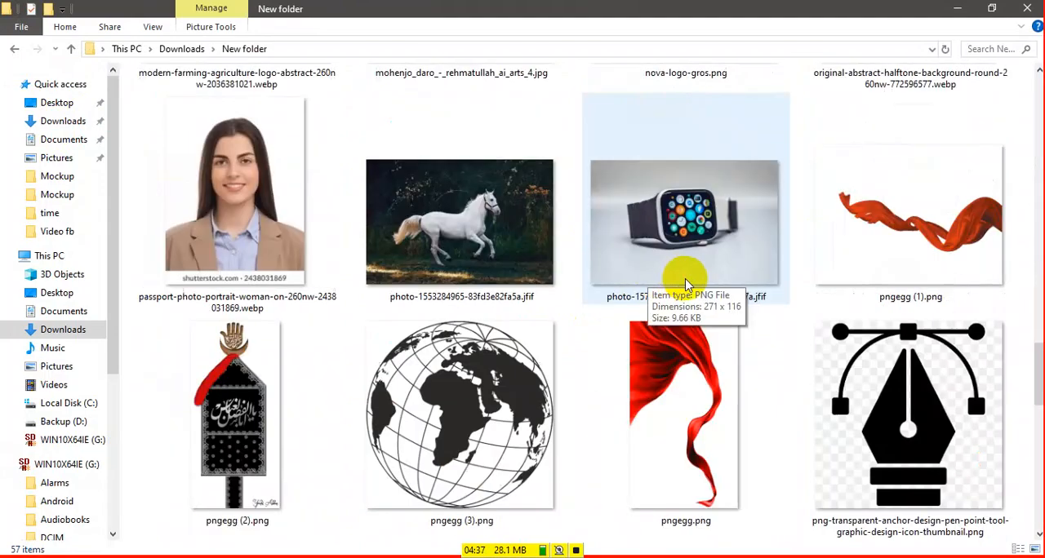
scroll(737, 301, "up", 5)
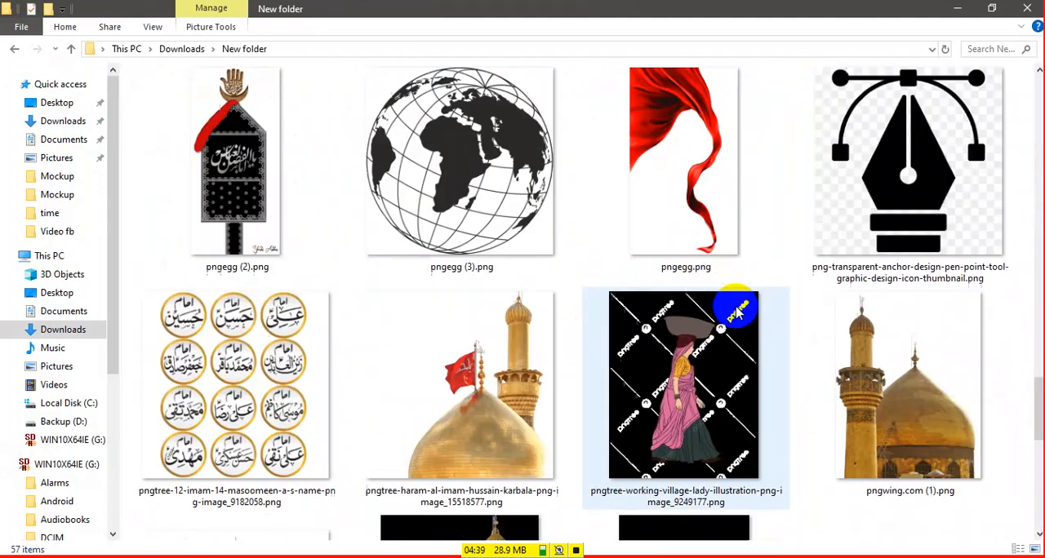
left_click(700, 113)
key("alt+Tab")
key("alt+Tab")
key("alt+Tab")
key("alt+Tab")
left_click_drag(700, 113, 702, 38)
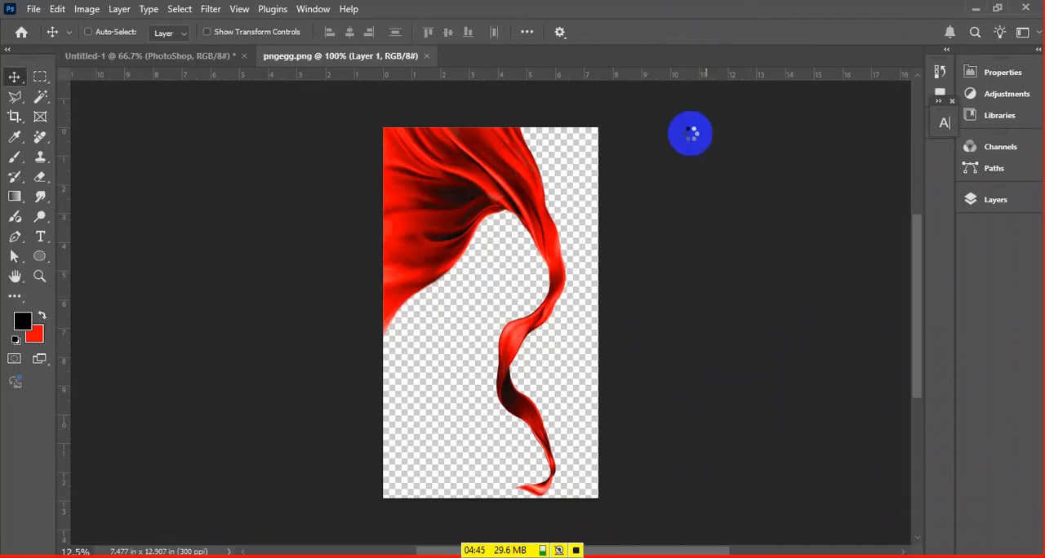
Bring the red cloth from pngegg.png into the Untitled-1 document and scale it down to suit the canvas
left_click_drag(485, 168, 209, 64)
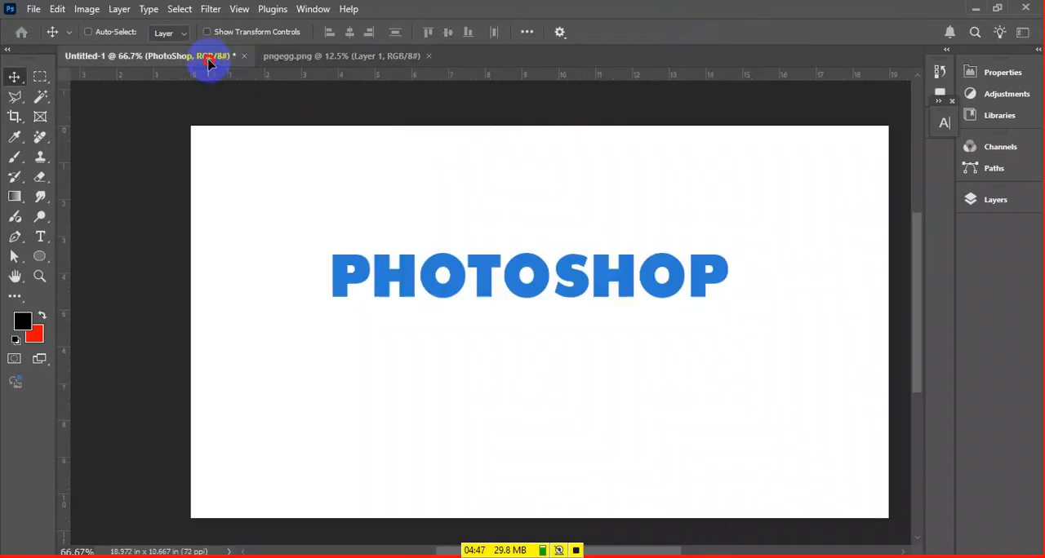
left_click_drag(537, 317, 401, 289)
key("ctrl+t")
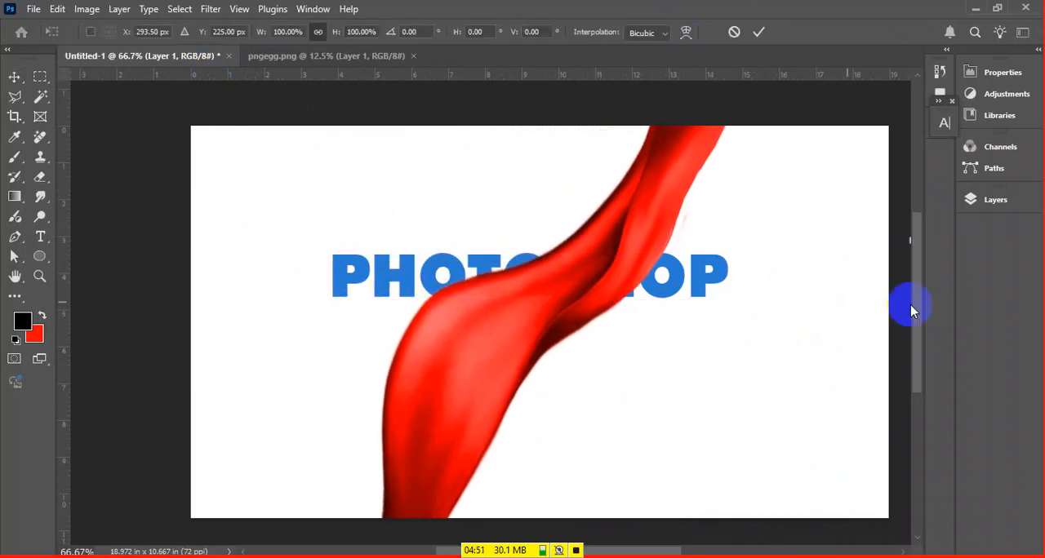
key("ctrl+0")
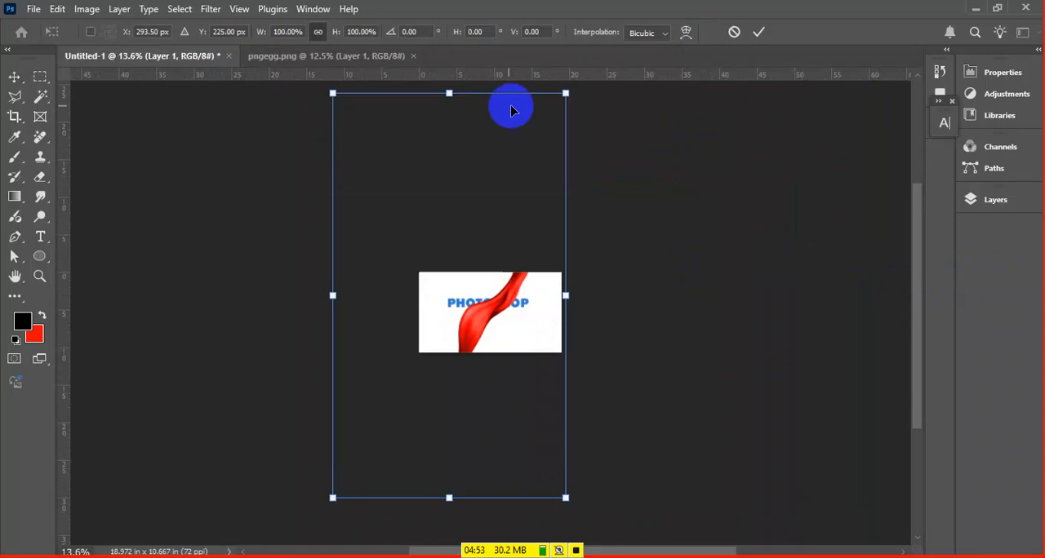
left_click_drag(565, 95, 504, 294)
left_click_drag(528, 258, 465, 306)
key("Return")
key("ctrl+0")
Place the cloth against the canvas's upper-left corner and move the PHOTOSHOP text to the lower right, clear of it
left_click_drag(400, 401, 310, 173)
key("ctrl+minus")
key("ctrl+minus")
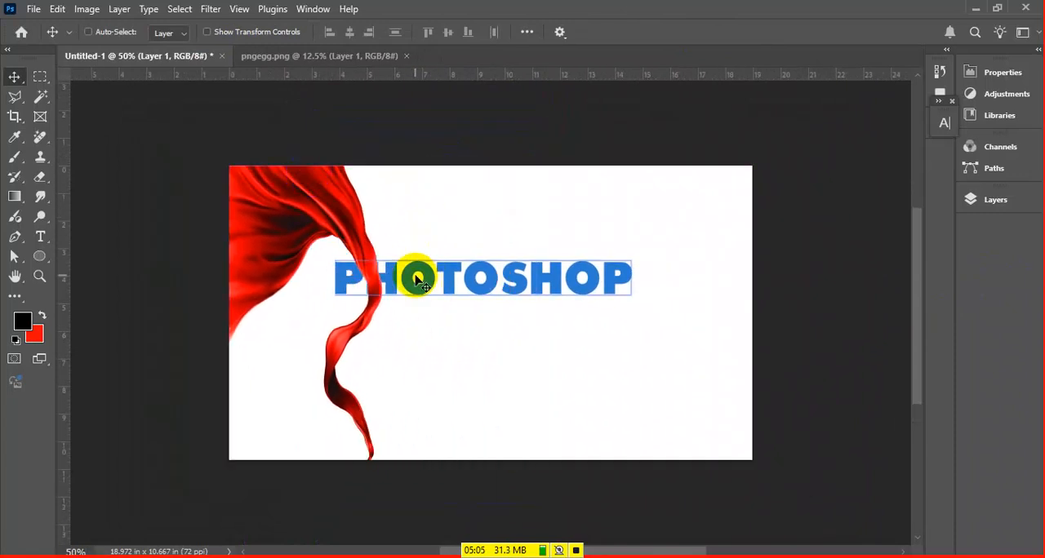
left_click_drag(433, 282, 501, 322)
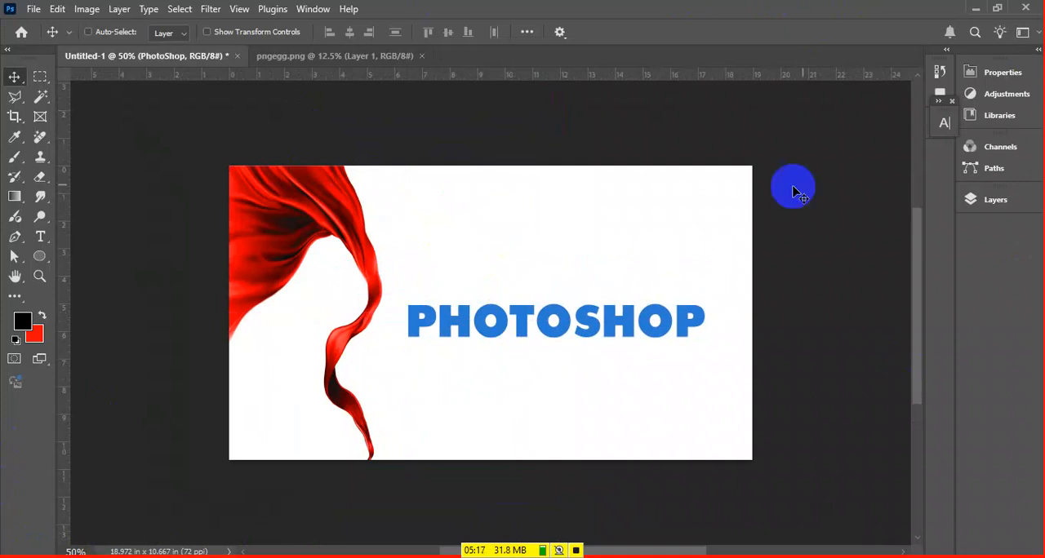
Try moving the cloth and the PHOTOSHOP text individually, undoing each move
right_click(238, 210)
left_click(270, 217)
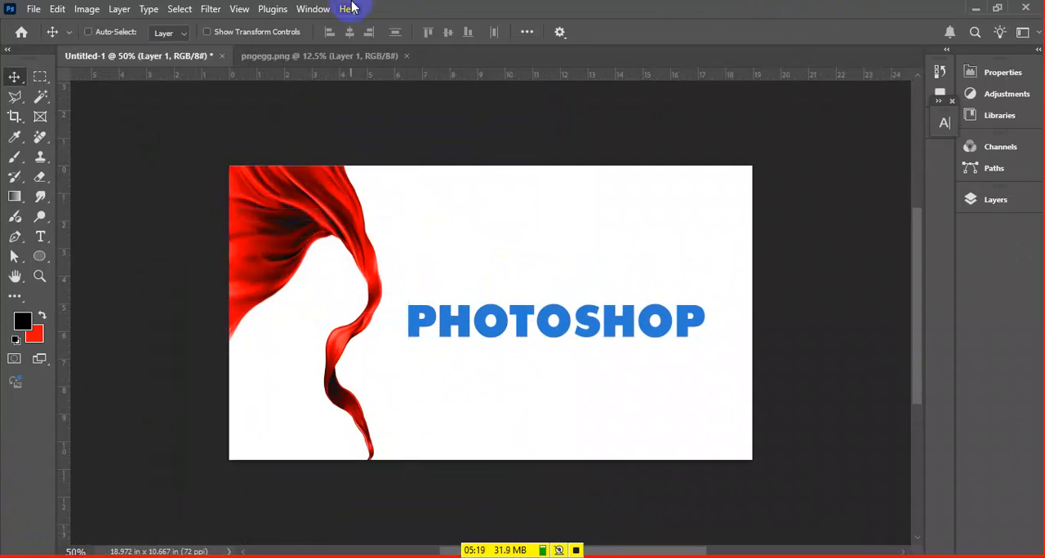
left_click_drag(276, 190, 300, 196)
key("ctrl+z")
left_click_drag(522, 334, 535, 334)
key("ctrl+z")
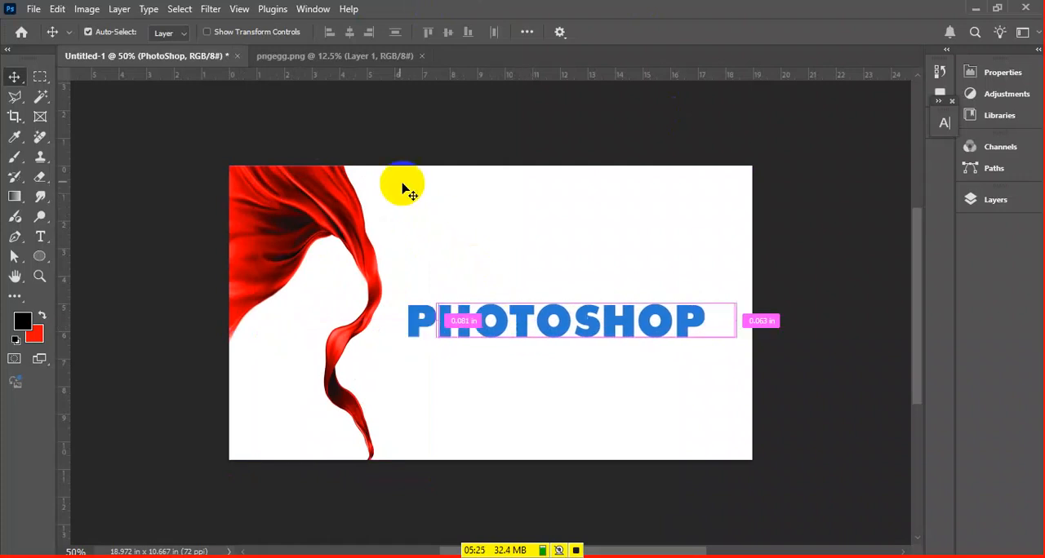
Close the pngegg.png document, show the Untitled-1 layers and select the PhotoShop text layer
left_click(334, 58)
key("ctrl+w")
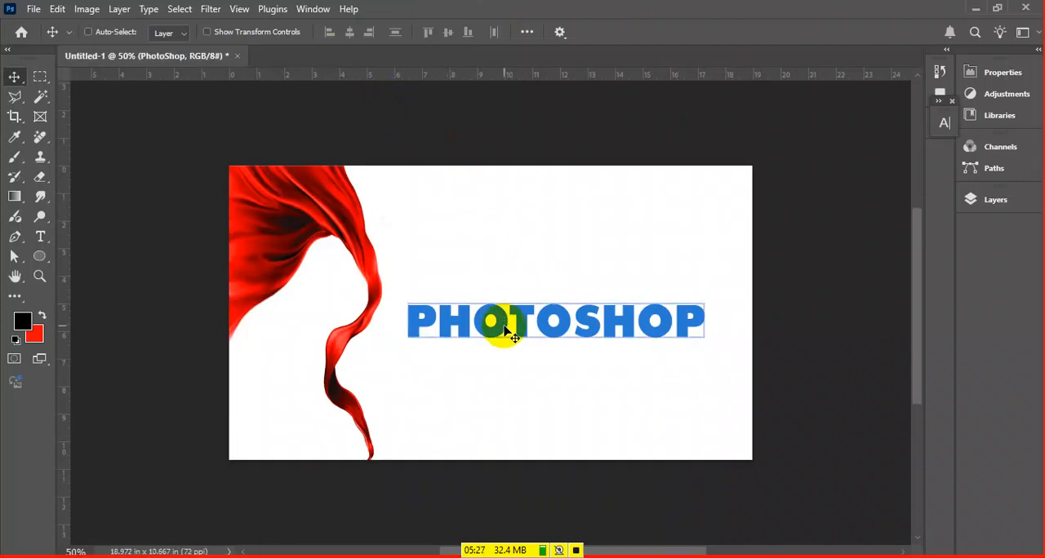
left_click(1025, 201)
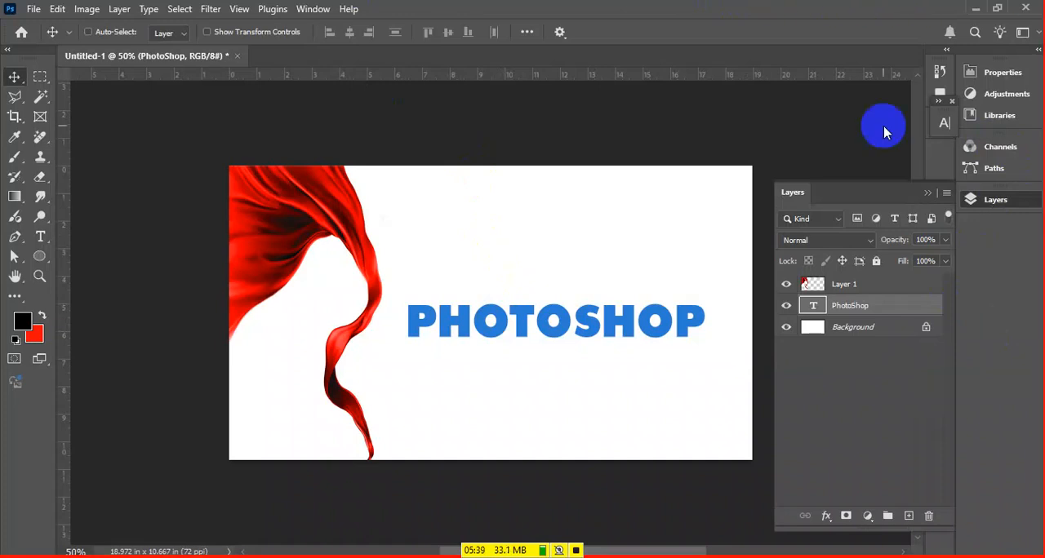
left_click(855, 286)
left_click(845, 307)
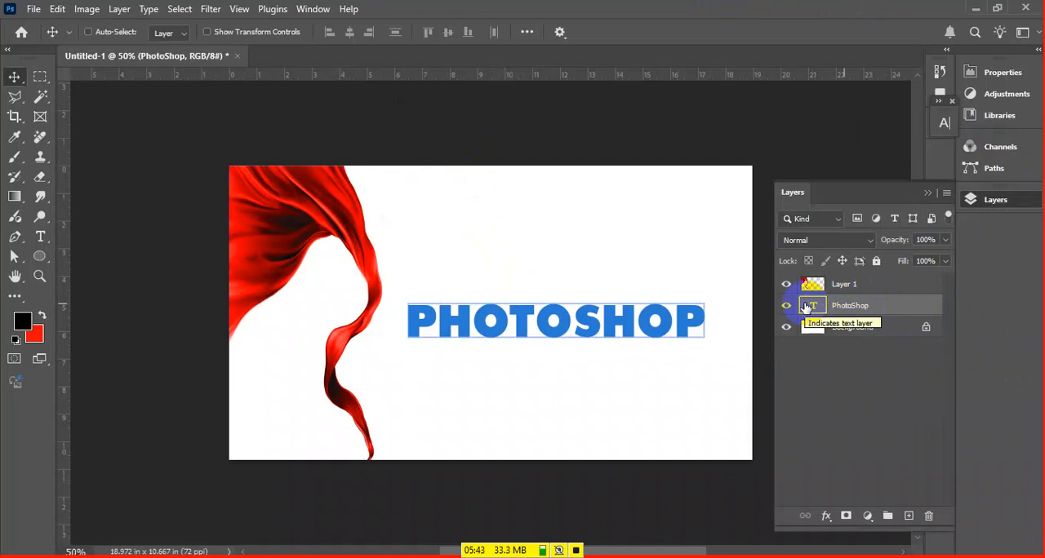
Open the Layer Style dialog for the PhotoShop text layer and arrange it beside the artwork
left_click(875, 309)
right_click(875, 313)
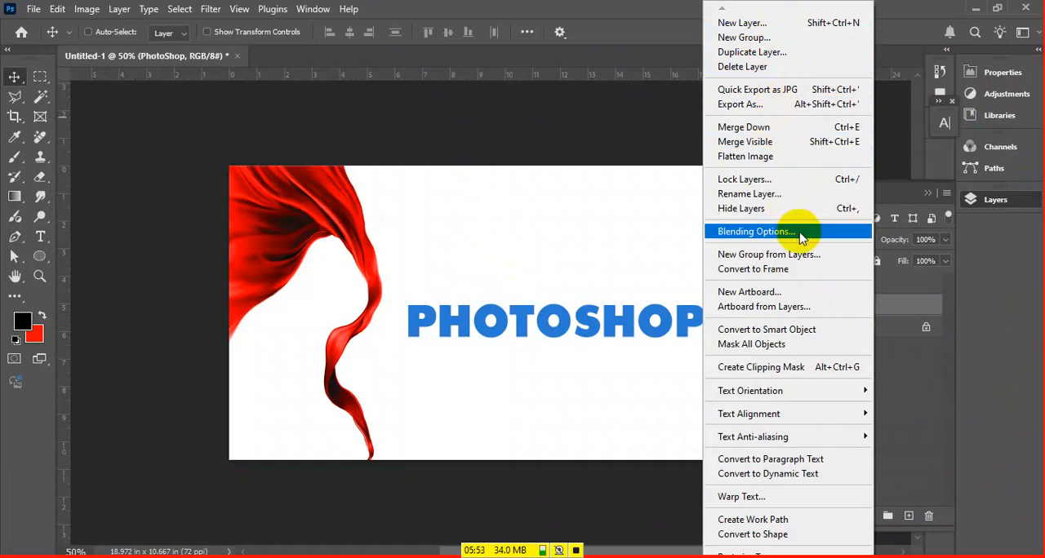
left_click(903, 391)
left_click(920, 306)
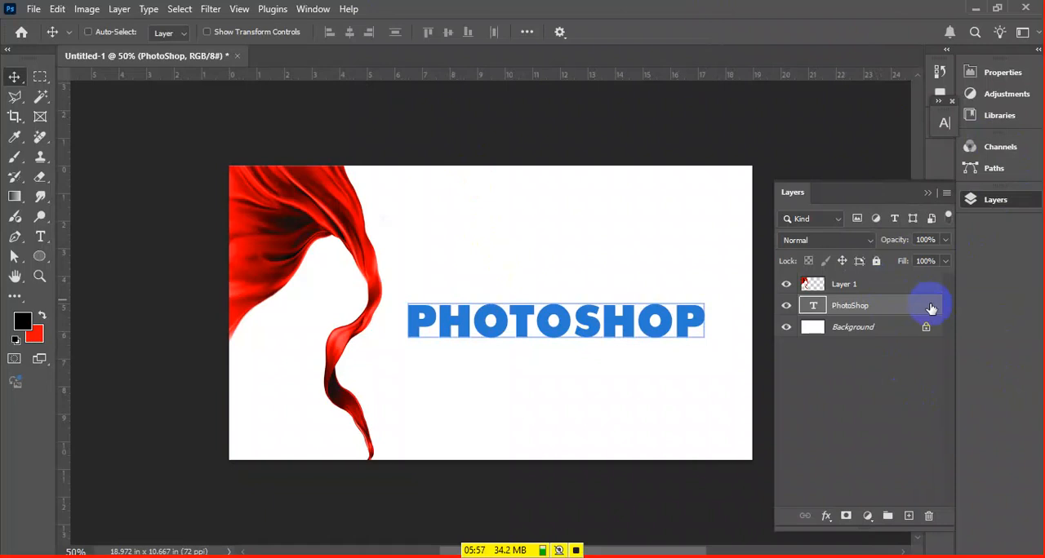
double_click(923, 303)
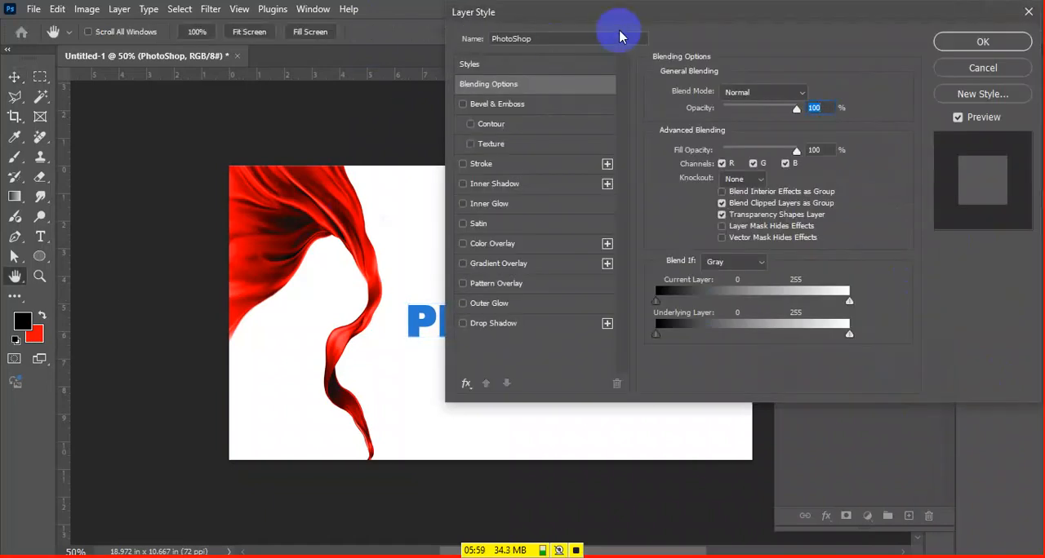
left_click_drag(412, 177, 273, 191)
left_click_drag(576, 21, 684, 46)
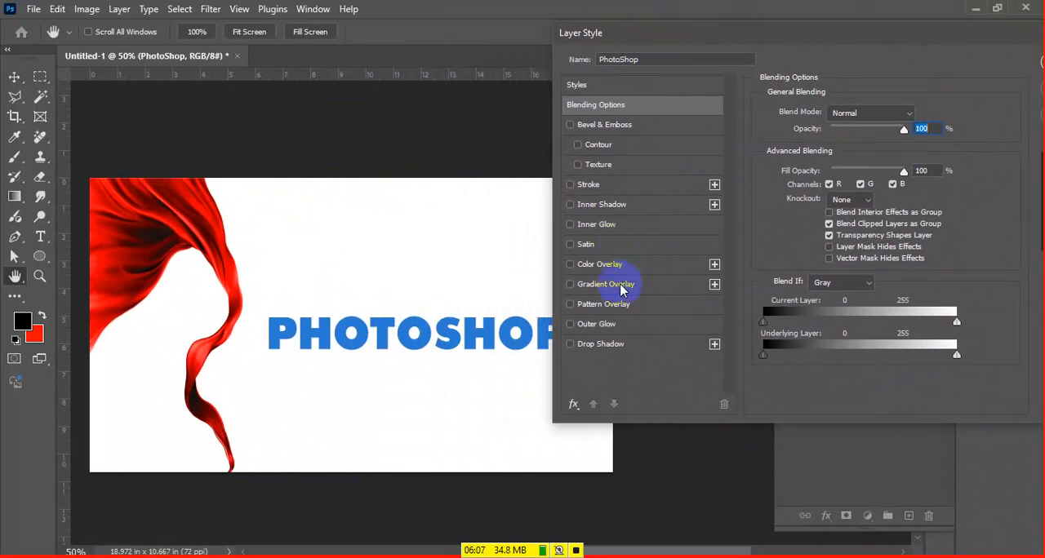
Reset the effects in the Layer Style dialog to the default list
left_click(574, 407)
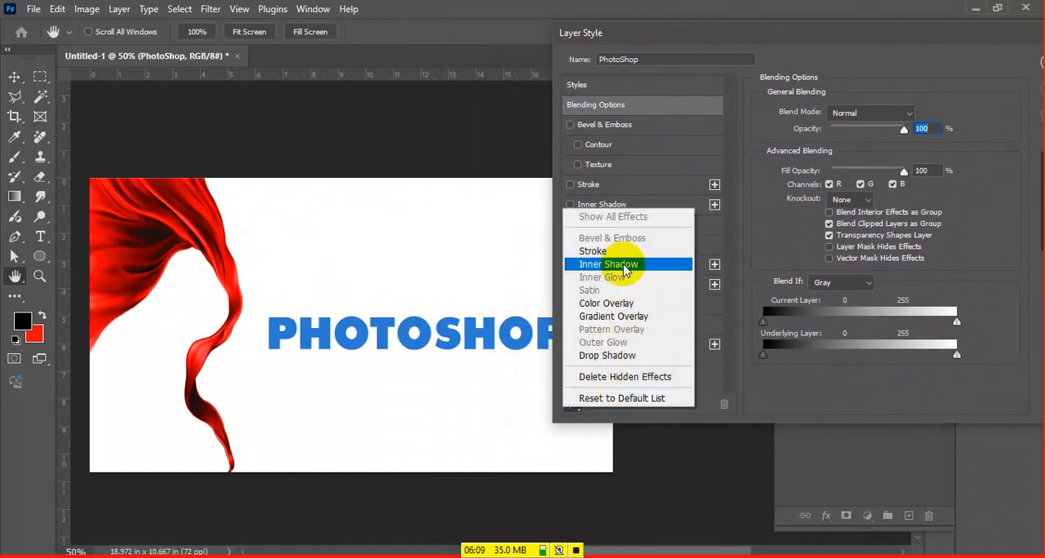
left_click(633, 399)
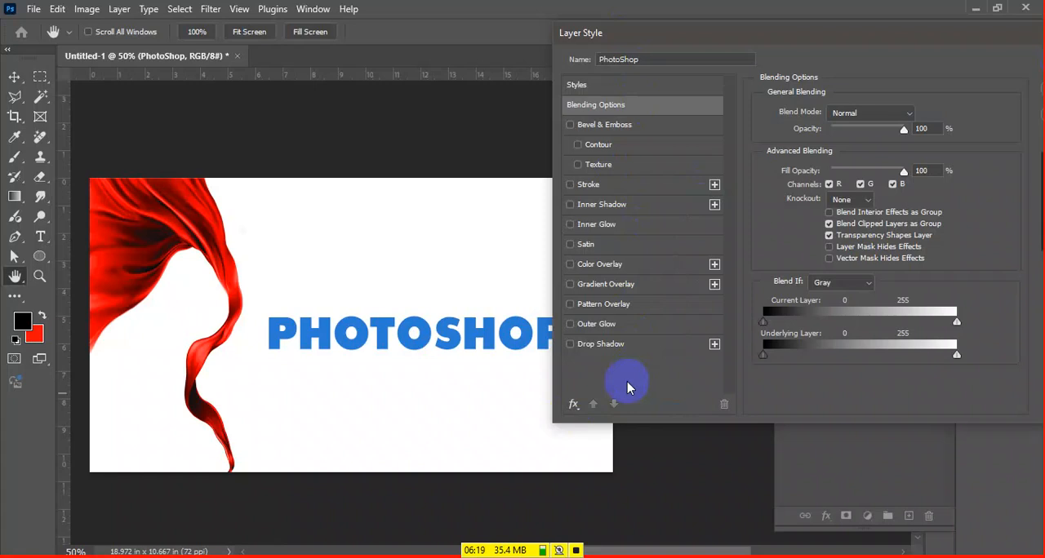
left_click(574, 406)
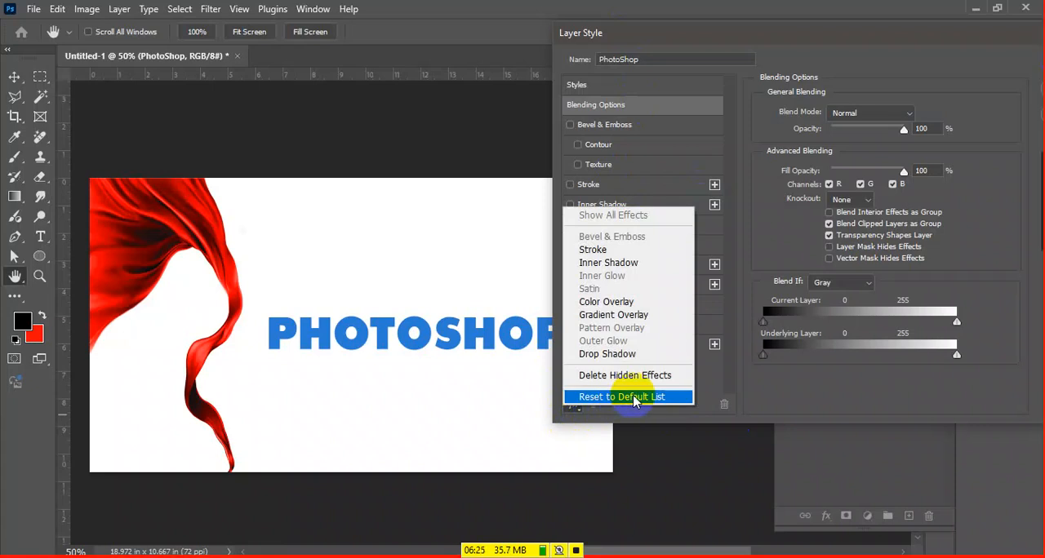
left_click(634, 399)
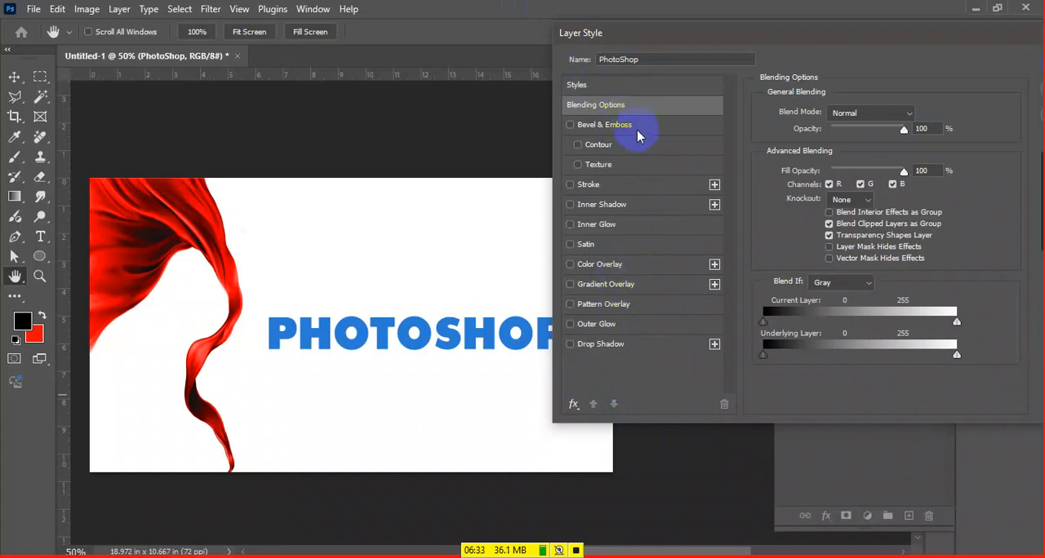
Switch to Notepad and replace the website list with the line "1 color overlay"
key("alt+Tab")
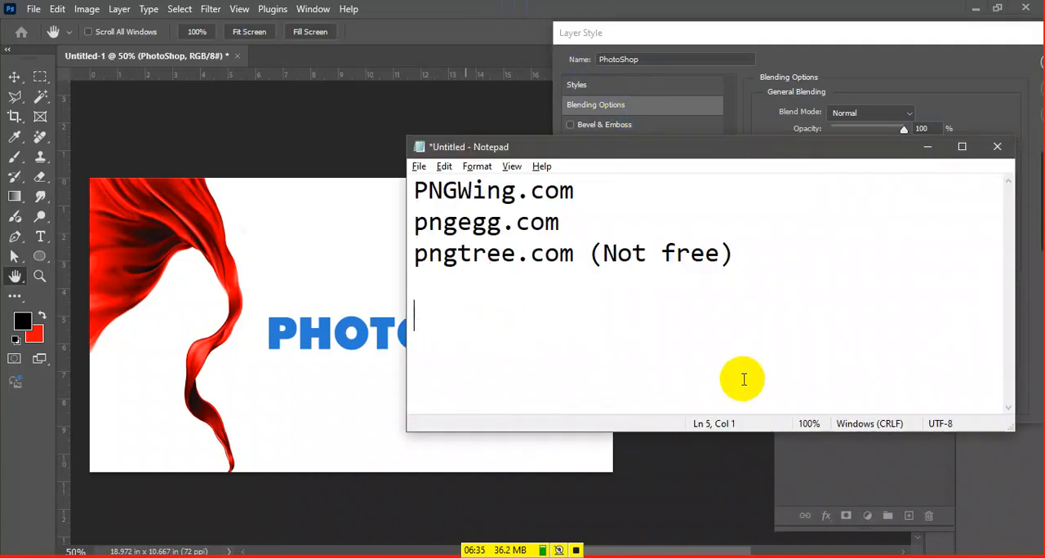
key("ctrl+a")
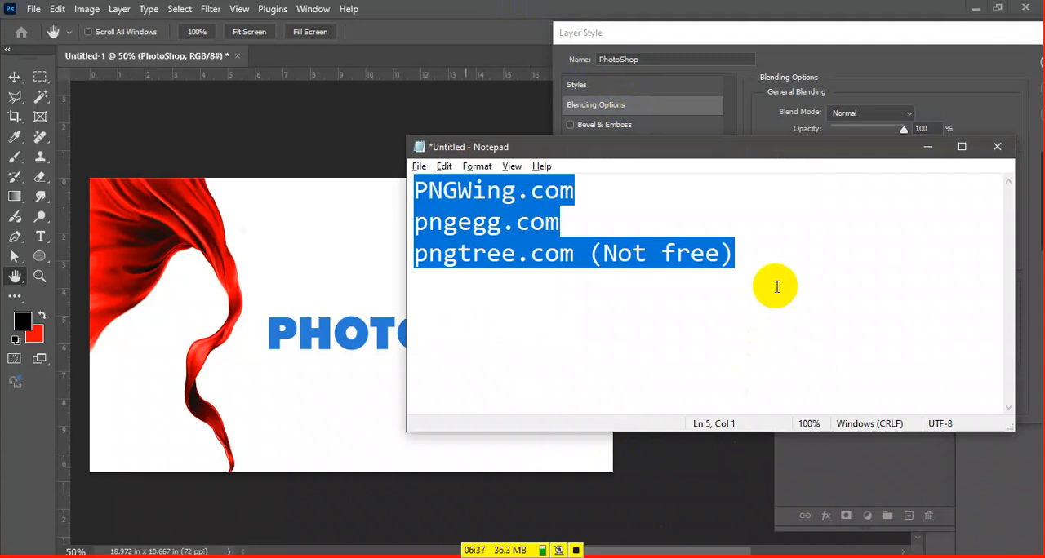
type("1\tcolor oveer")
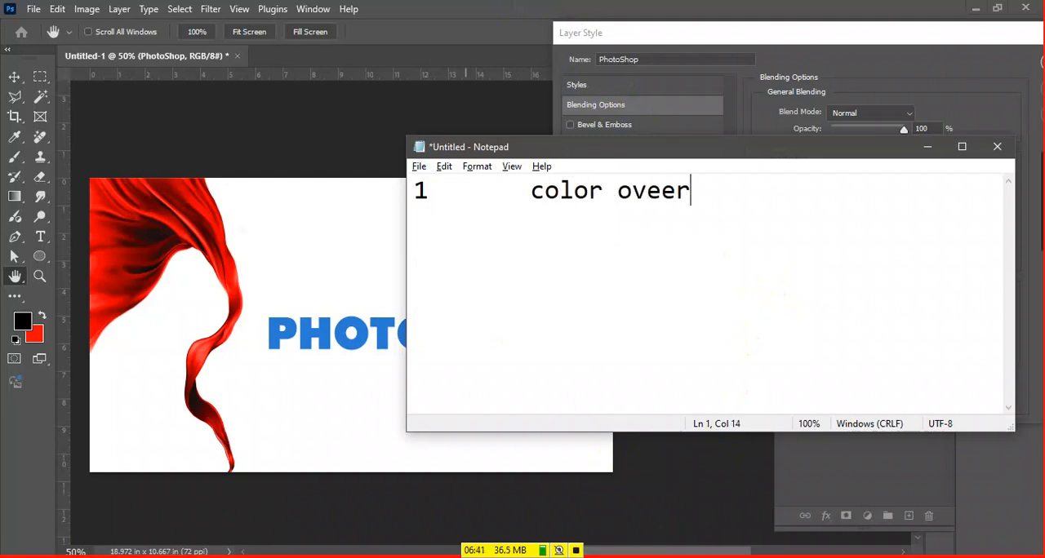
key("Left")
key("Left")
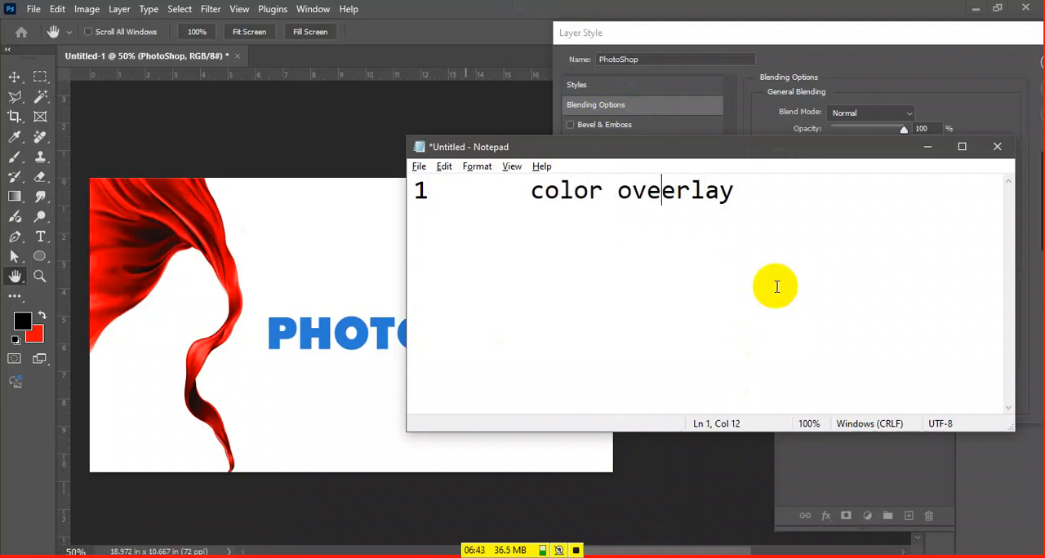
key("Left")
key("BackSpace")
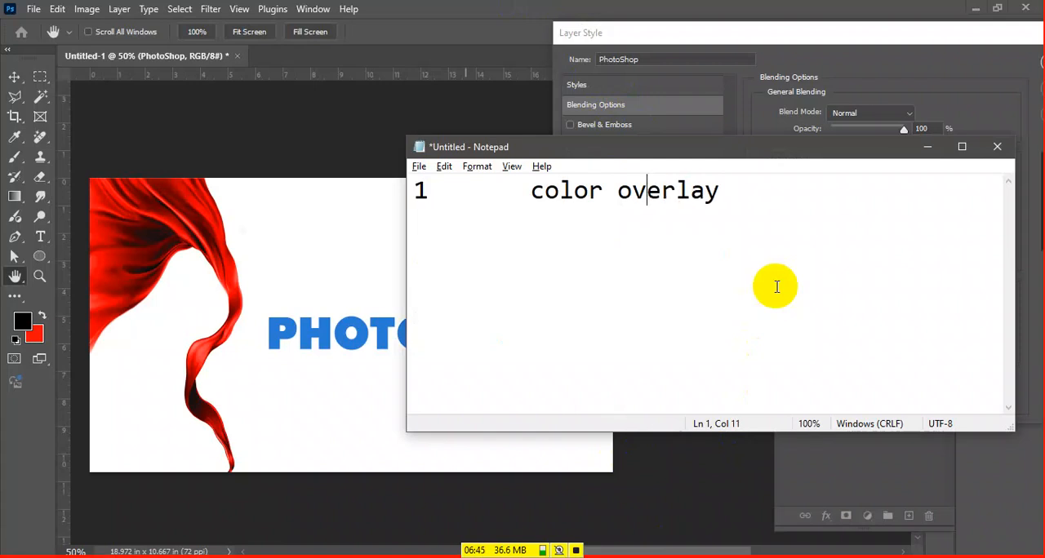
key("End")
Switch back to Photoshop, enable Color Overlay for the text layer and arrange the dialog so the whole word shows
key("alt+Tab")
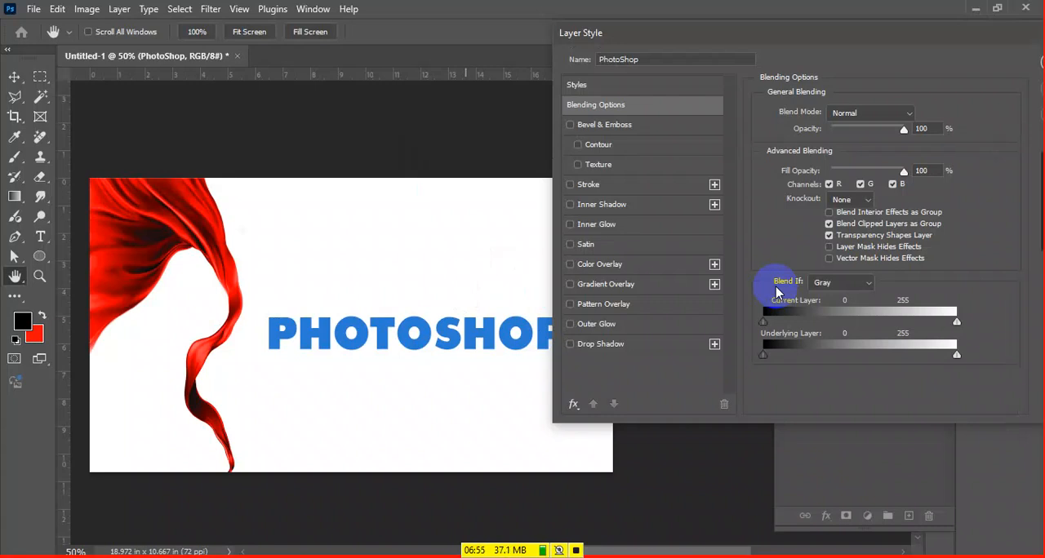
left_click(625, 264)
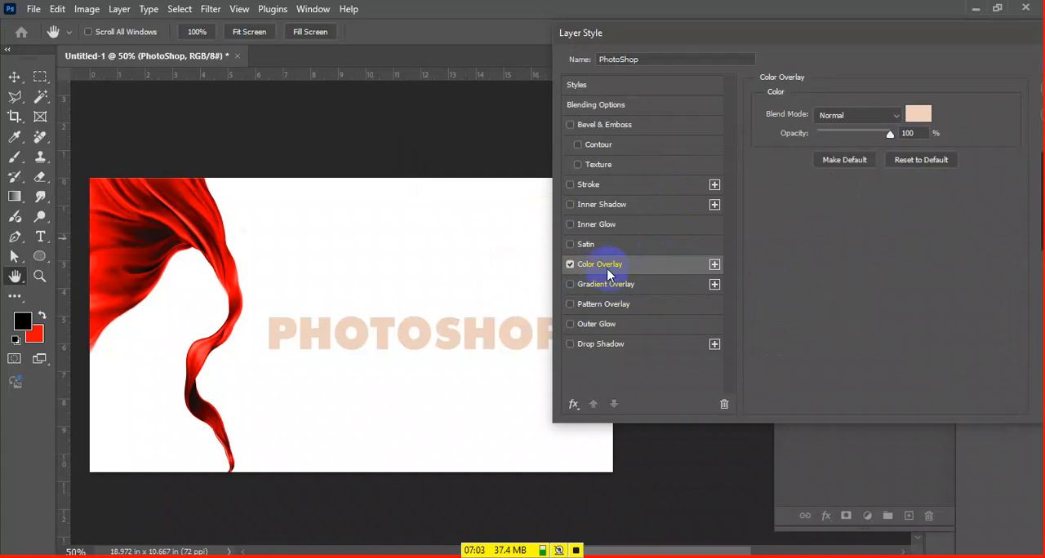
left_click(570, 264)
left_click(570, 265)
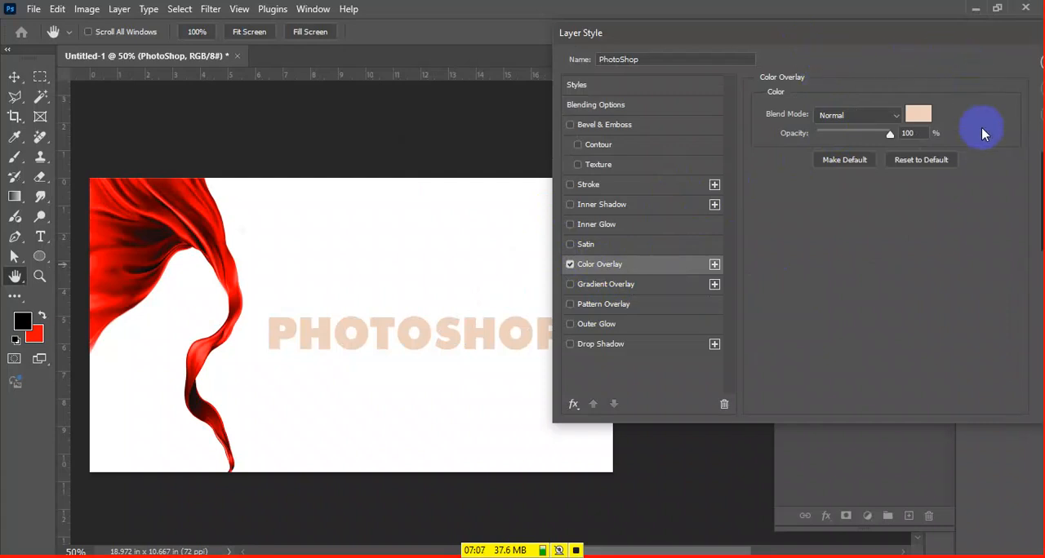
left_click_drag(916, 33, 713, 84)
left_click_drag(297, 298, 125, 293)
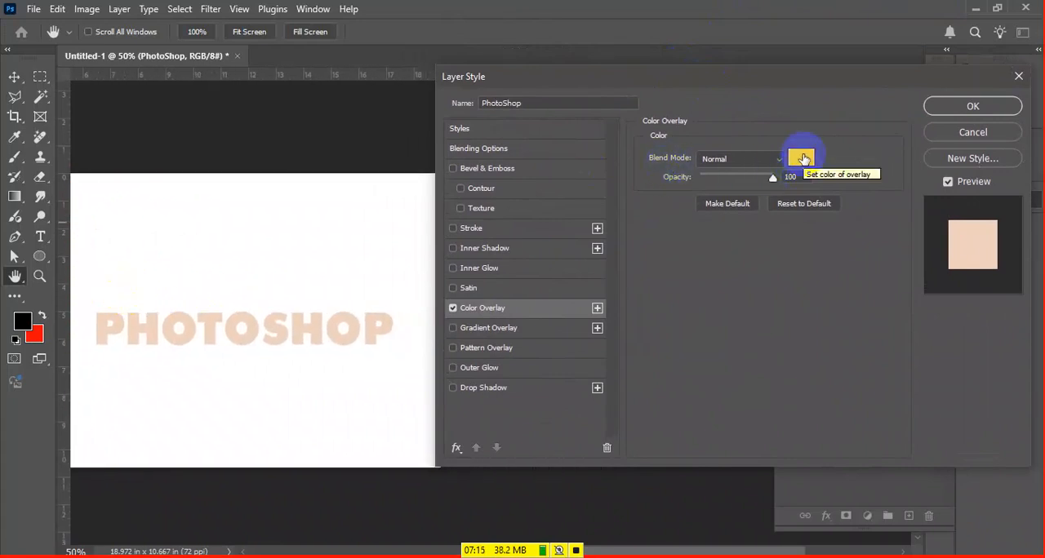
Set the Color Overlay's colour to dark orange a34804
left_click(803, 159)
left_click_drag(800, 145, 824, 145)
left_click_drag(832, 100, 762, 265)
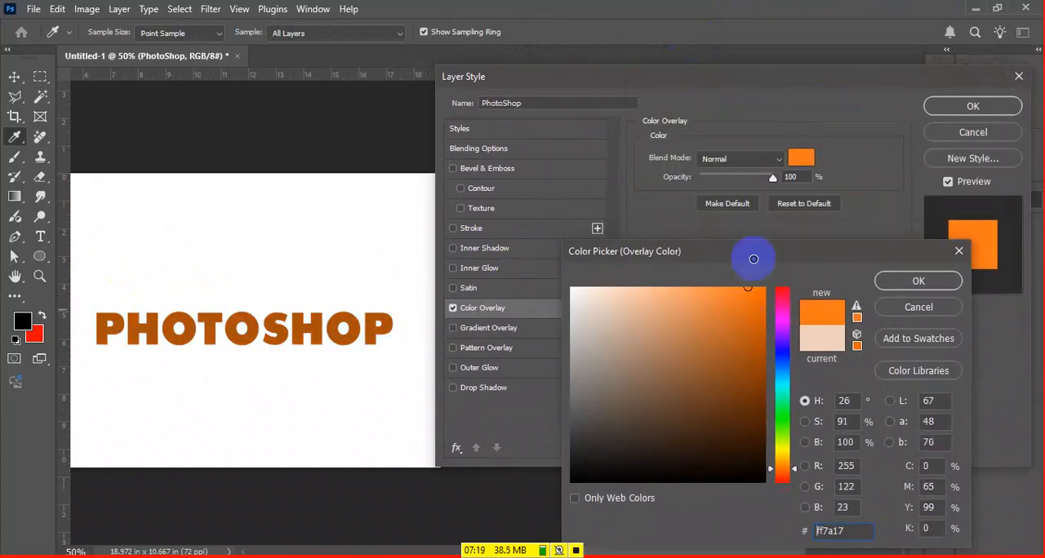
left_click(761, 358)
left_click(904, 284)
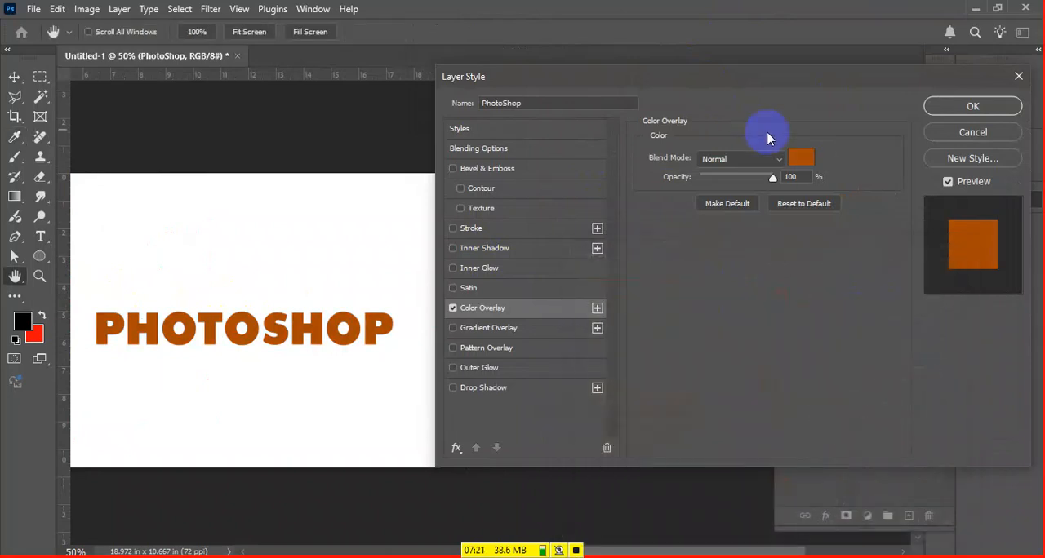
Look through the Color Overlay's blend modes and change its colour to bright orange
left_click(776, 160)
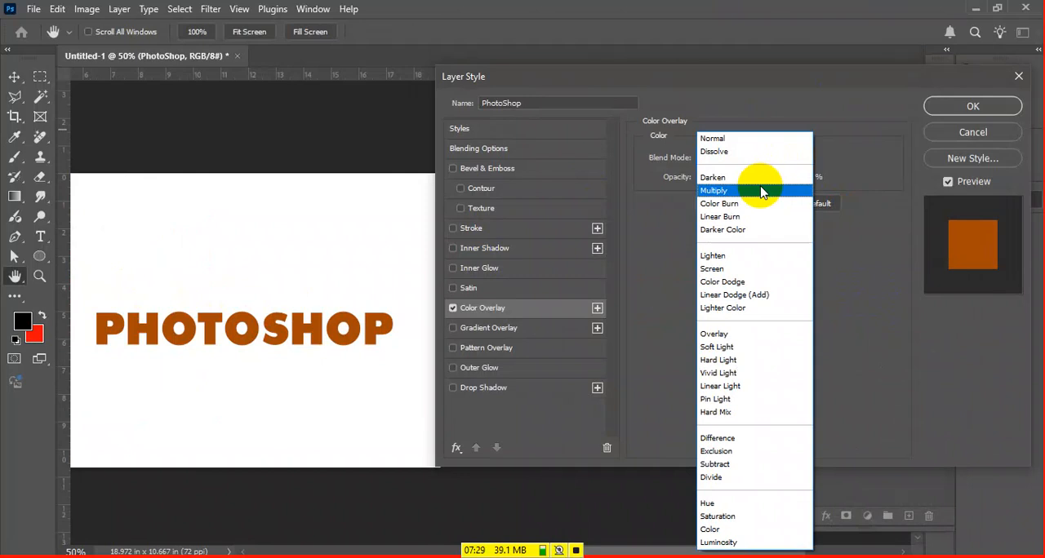
left_click(869, 290)
left_click(800, 158)
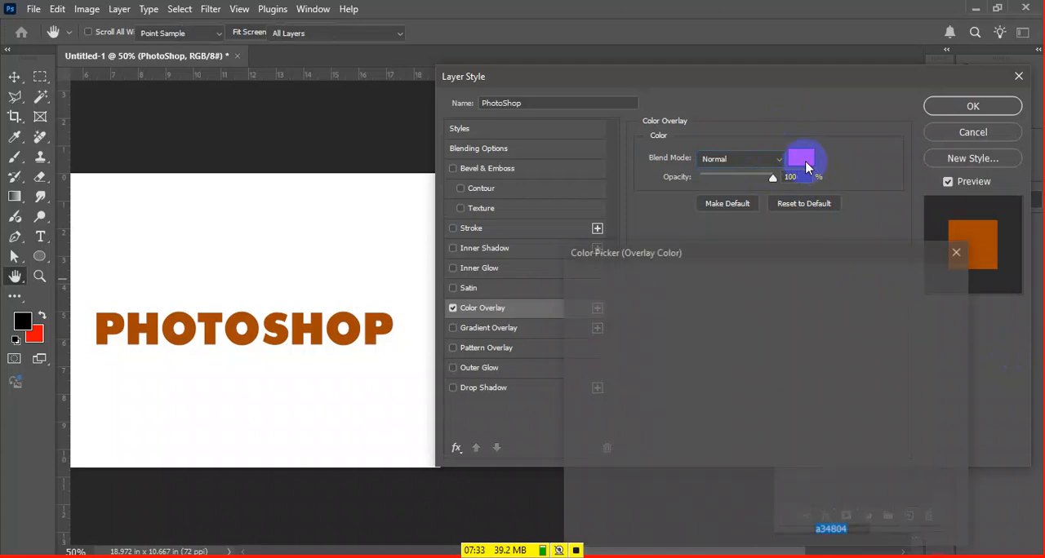
left_click(763, 309)
left_click(919, 282)
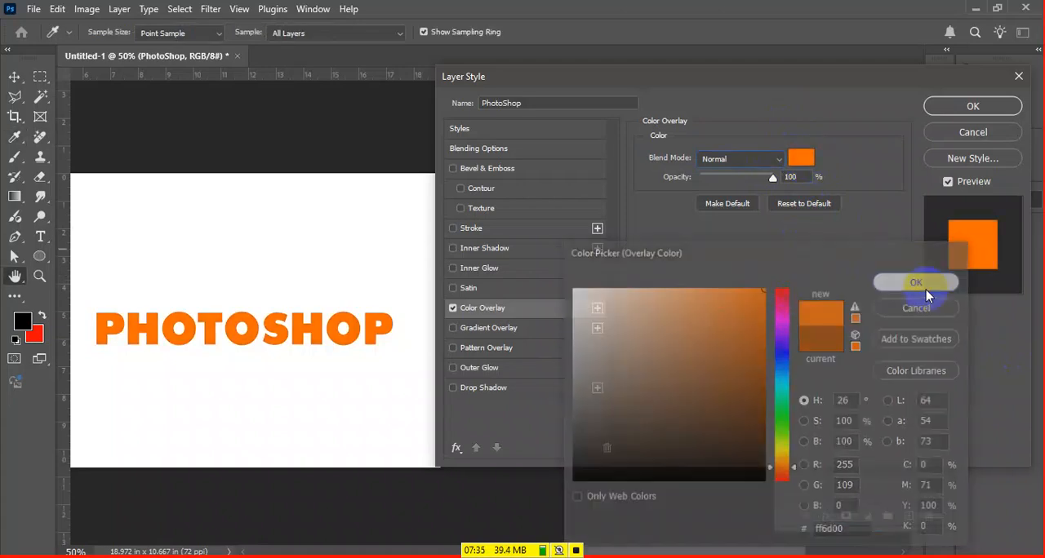
Try the Multiply blend mode on the Color Overlay and return it to Normal
left_click(737, 160)
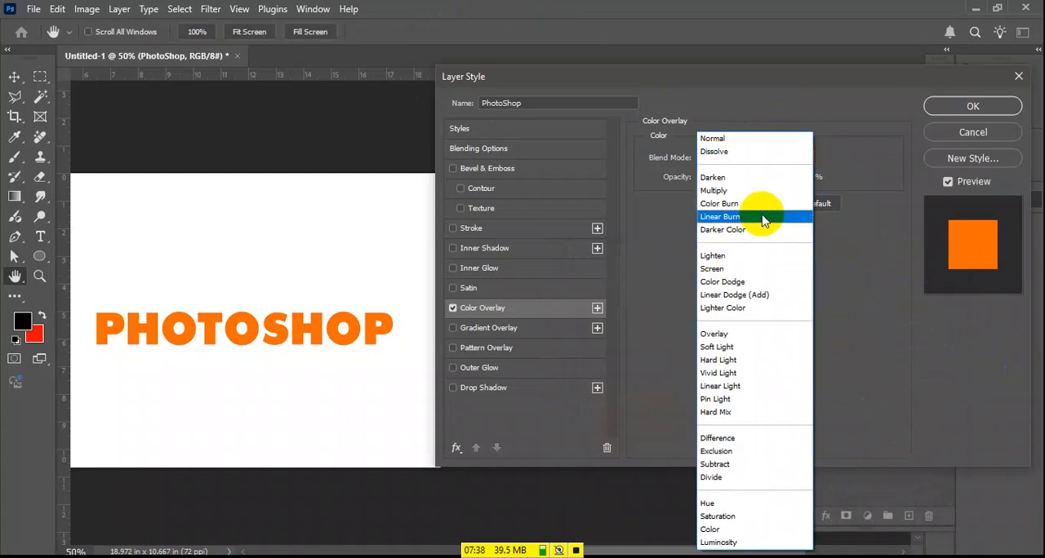
left_click(728, 185)
left_click(722, 160)
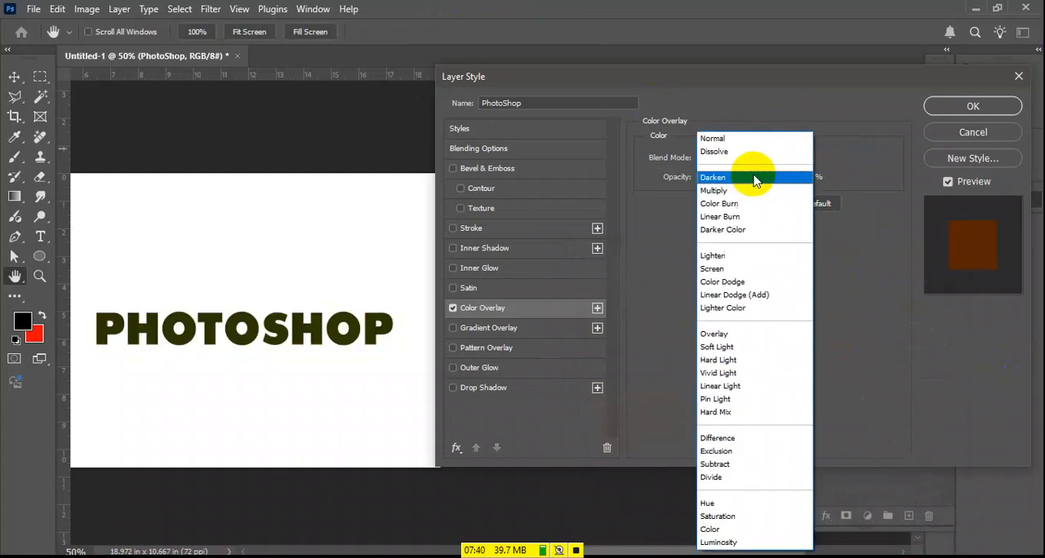
left_click(717, 135)
Try a lower opacity on the text's Color Overlay and apply the layer style
mouse_move(772, 177)
left_mouse_down()
mouse_move(632, 173)
mouse_move(723, 191)
mouse_move(767, 182)
left_mouse_up()
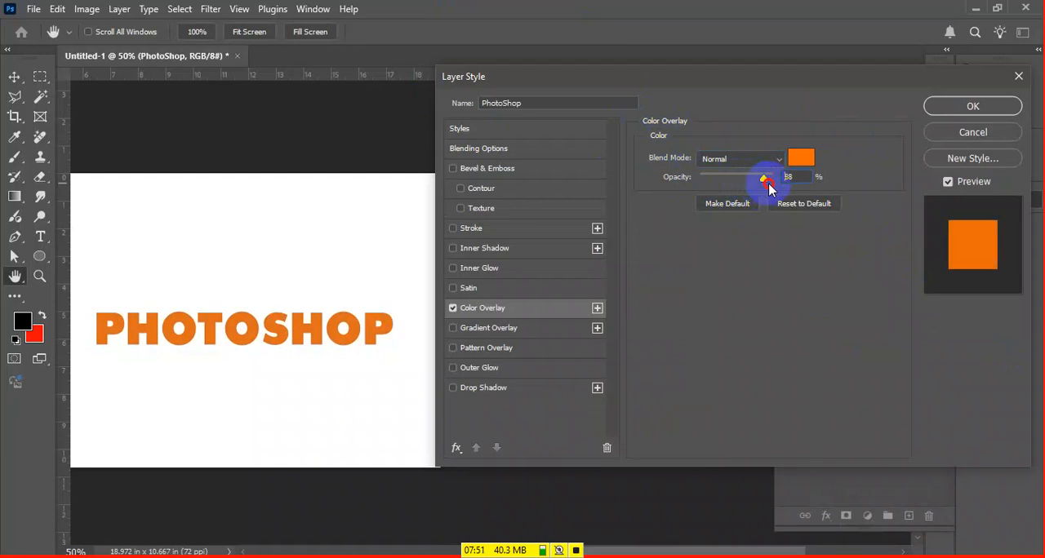
left_click(969, 106)
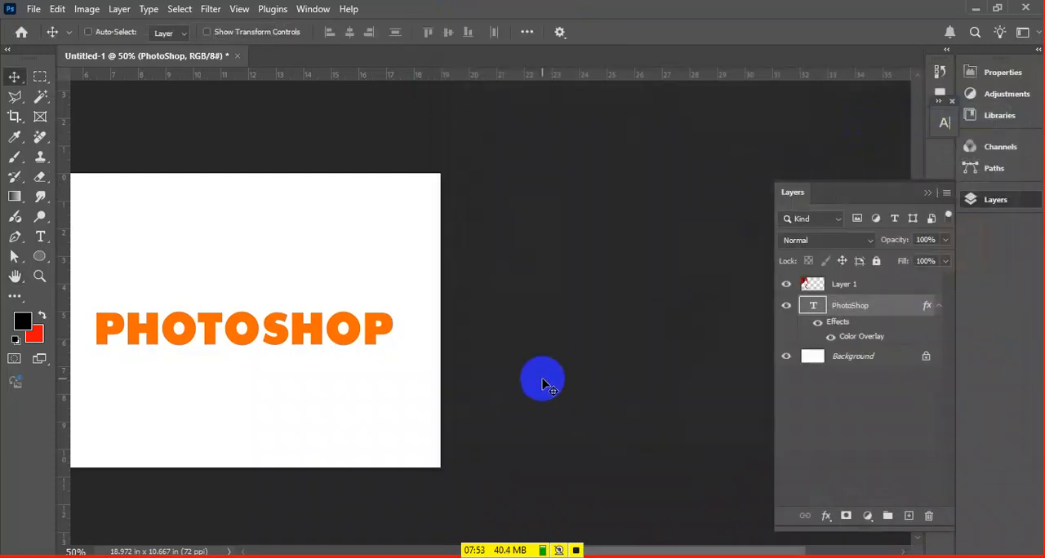
Try a Color Overlay on Layer 1, varying its colour and opacity
left_click_drag(318, 305, 536, 300)
left_click(913, 290)
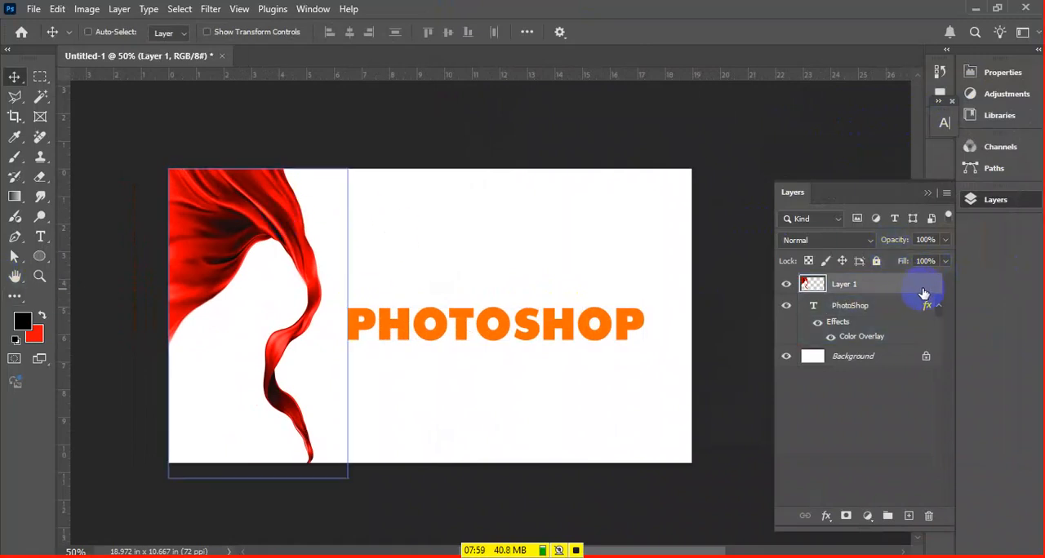
double_click(926, 283)
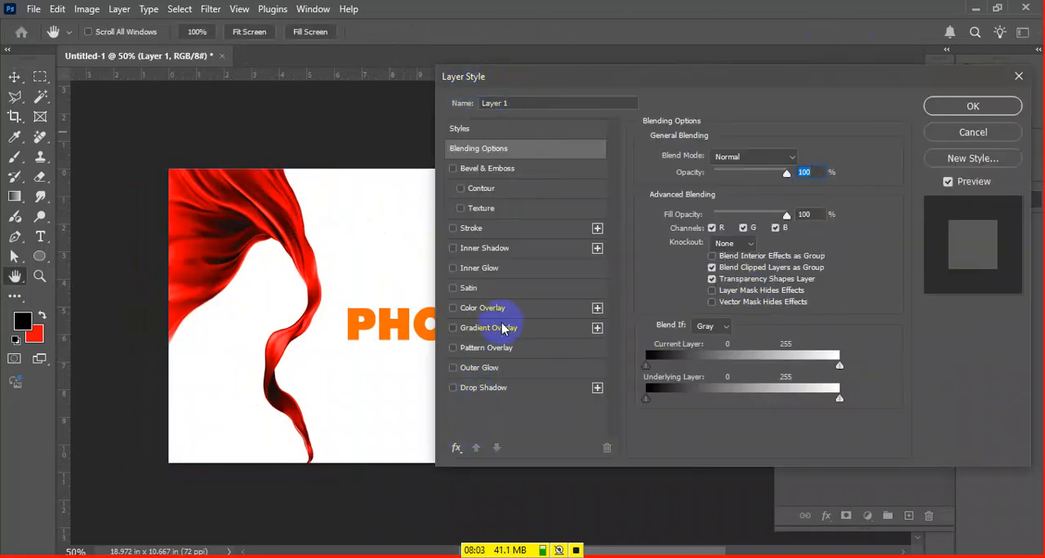
left_click(486, 309)
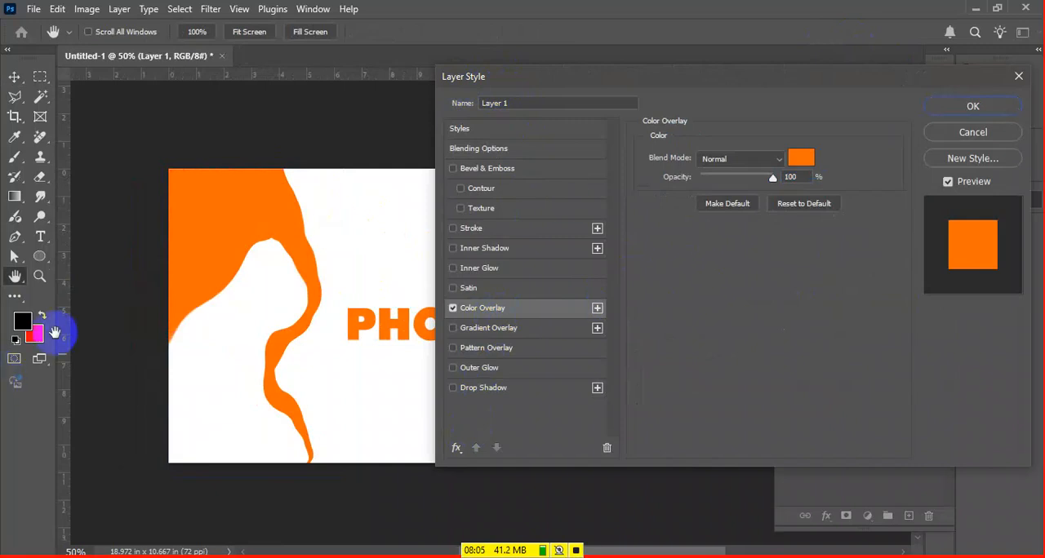
left_click(801, 158)
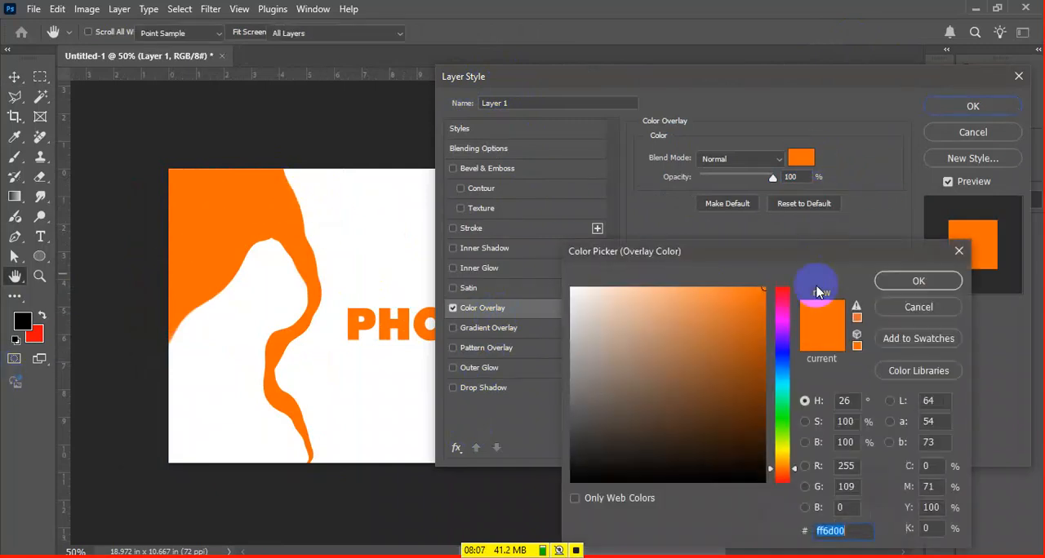
left_click(765, 338)
left_click_drag(764, 339, 771, 273)
left_click(906, 280)
left_click_drag(773, 177, 828, 159)
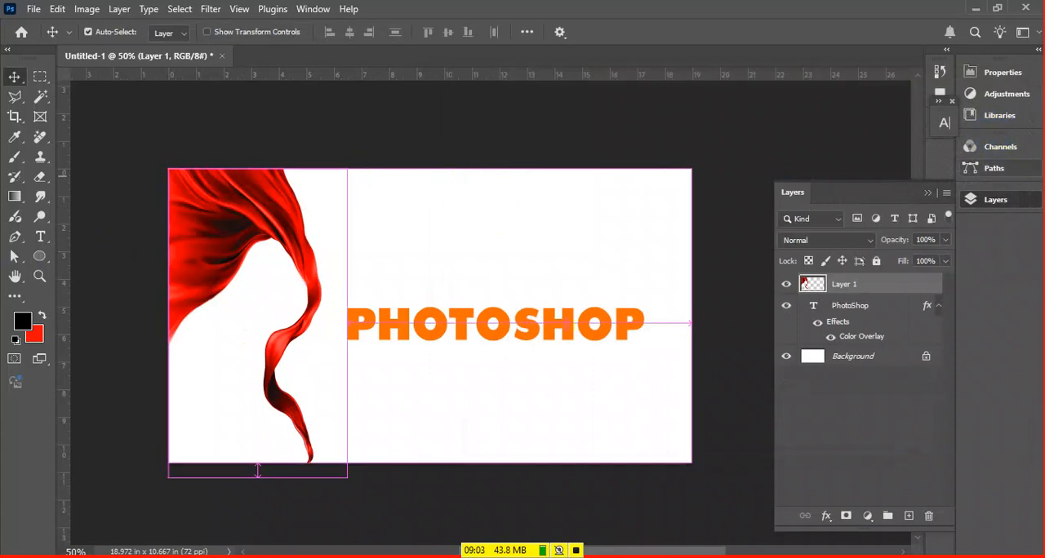
Try shifting Layer 1's hue with Hue/Saturation and cancel the adjustment
key("ctrl+u")
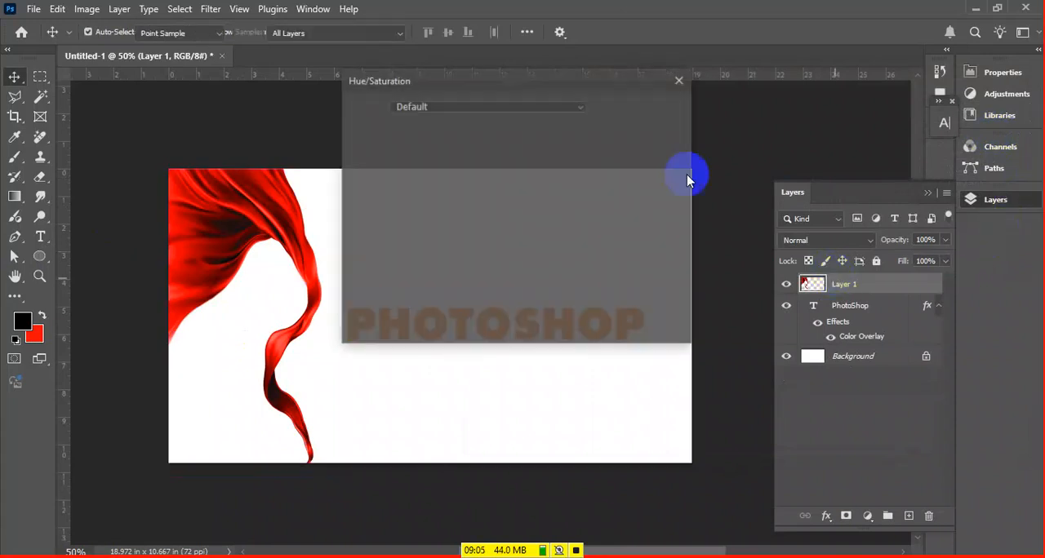
left_click_drag(482, 183, 455, 196)
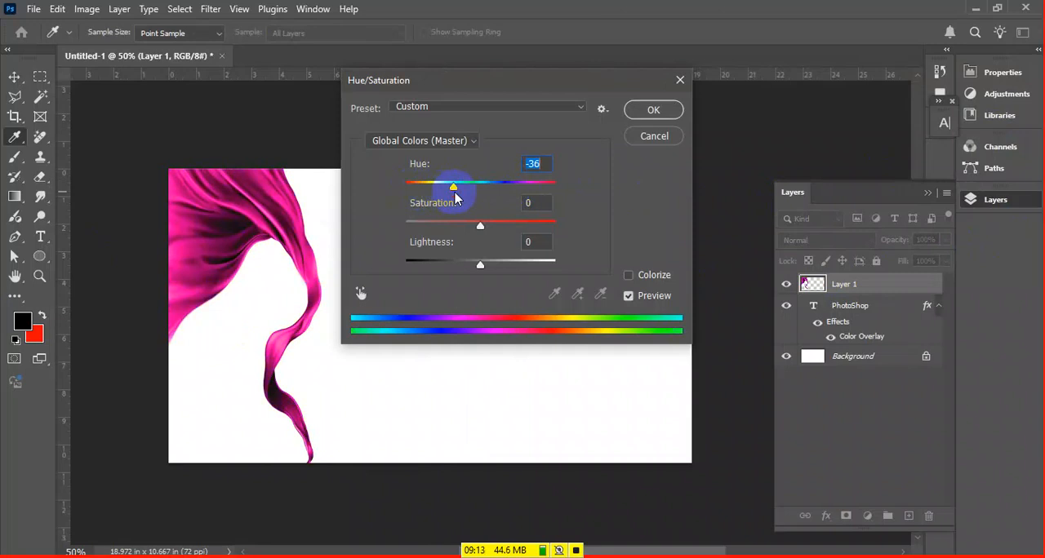
left_click(501, 190)
key("Escape")
Preview an orange Color Overlay over the red cloth again, sample other overlay colours and cancel the layer style
double_click(908, 291)
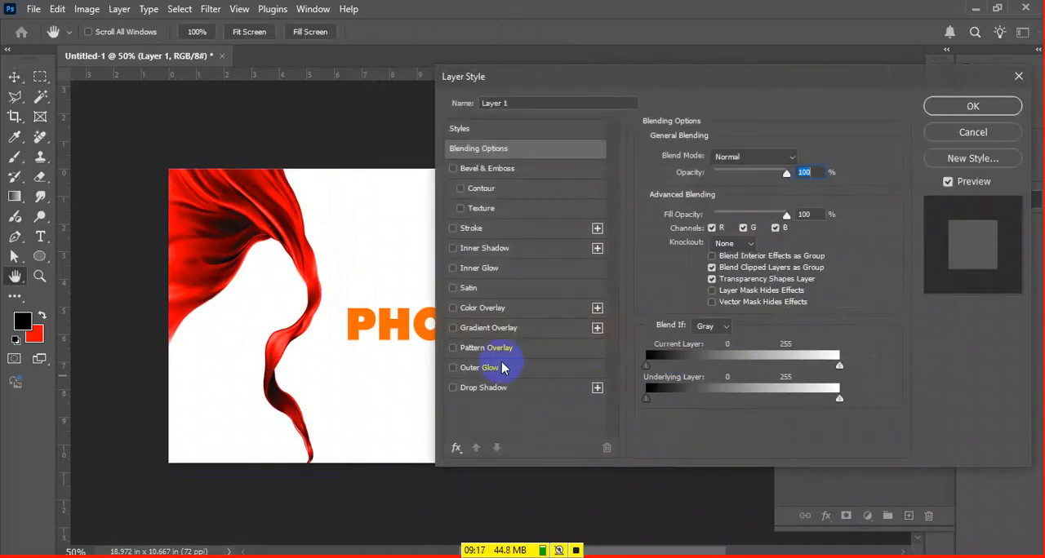
left_click(520, 307)
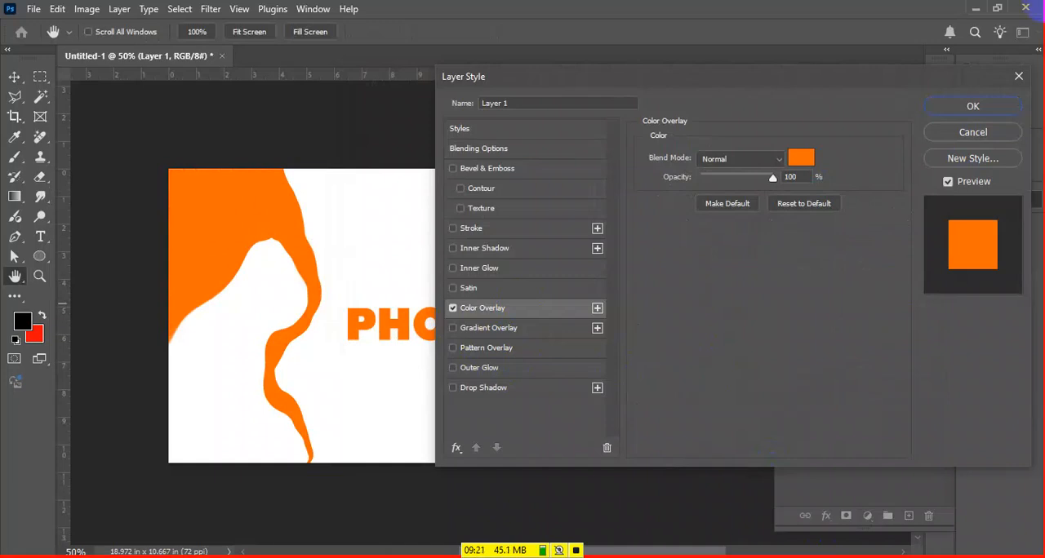
left_click(801, 157)
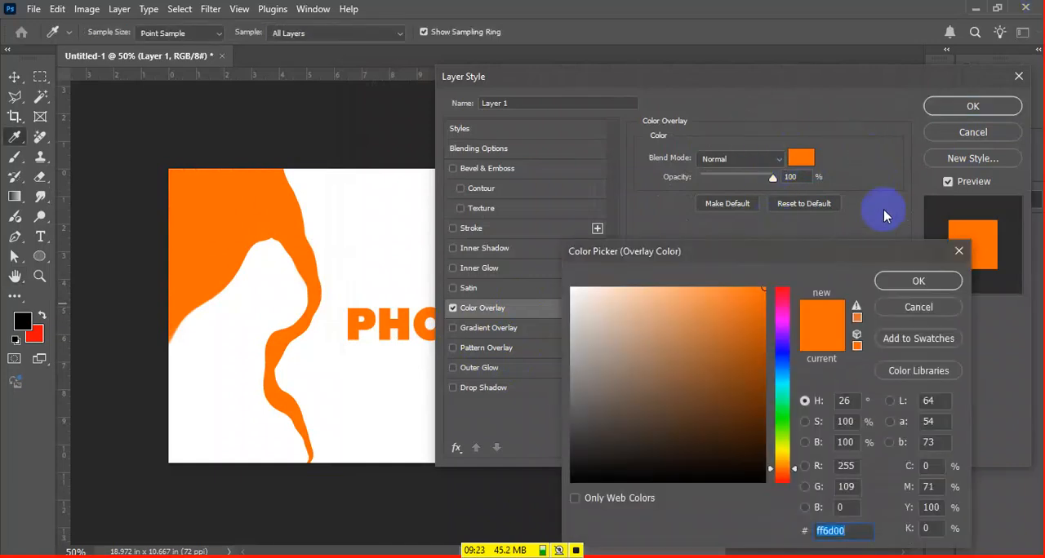
left_click_drag(726, 350, 783, 294)
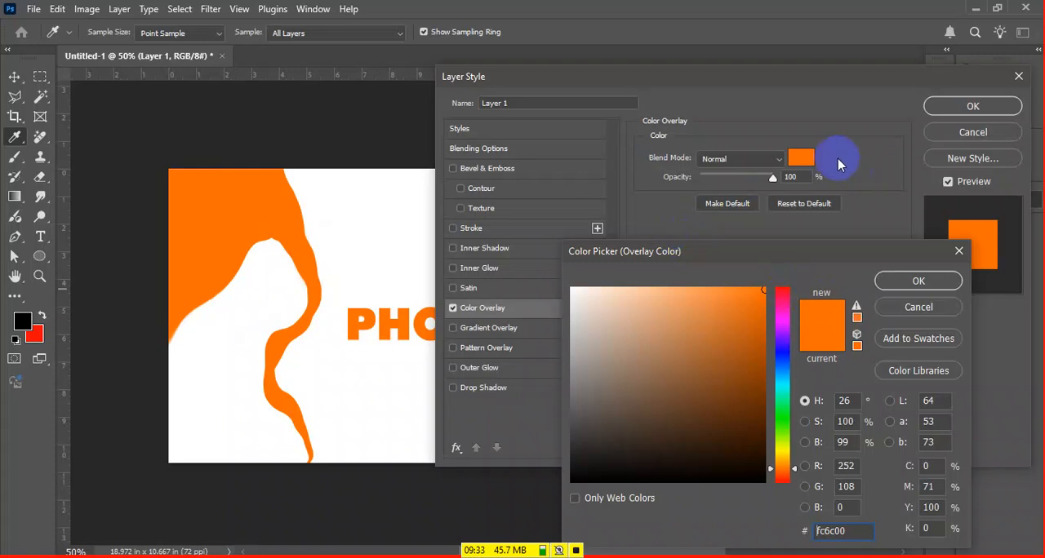
left_click(957, 249)
left_click(973, 133)
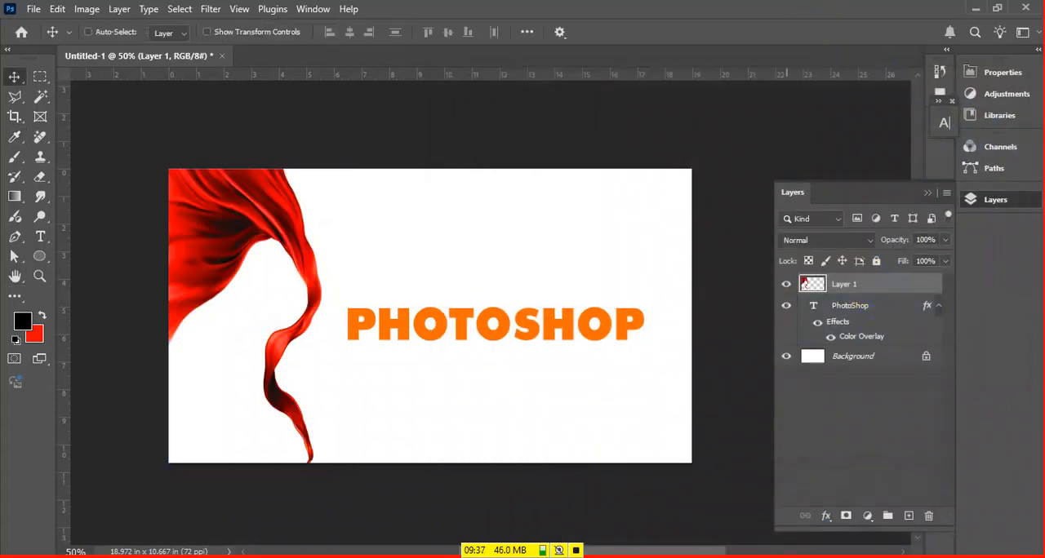
Switch to Notepad and add a second list entry numbered 2 reading "Stroke (outline)"
left_click(631, 557)
type("2")
key("Tab")
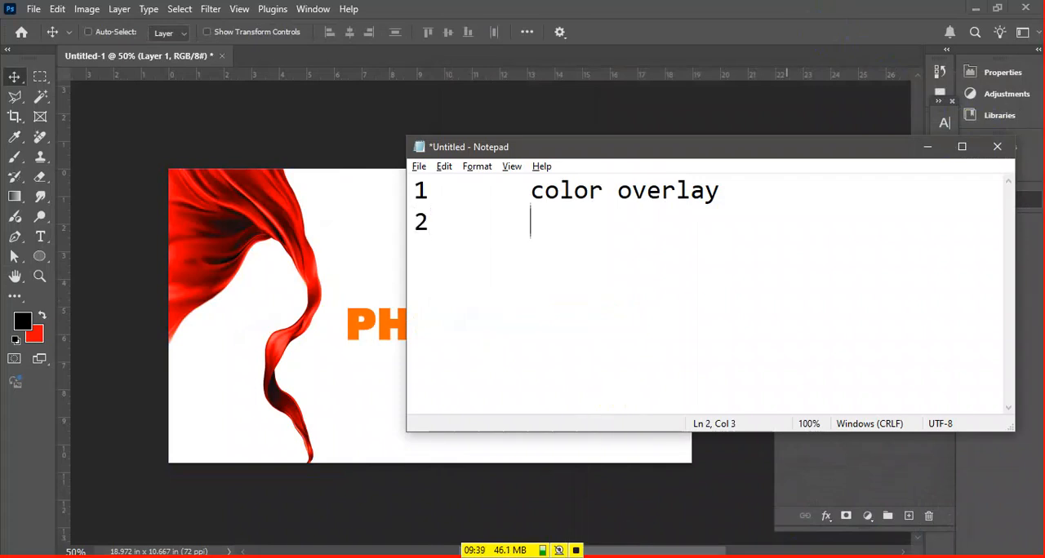
type("Stroke  ")
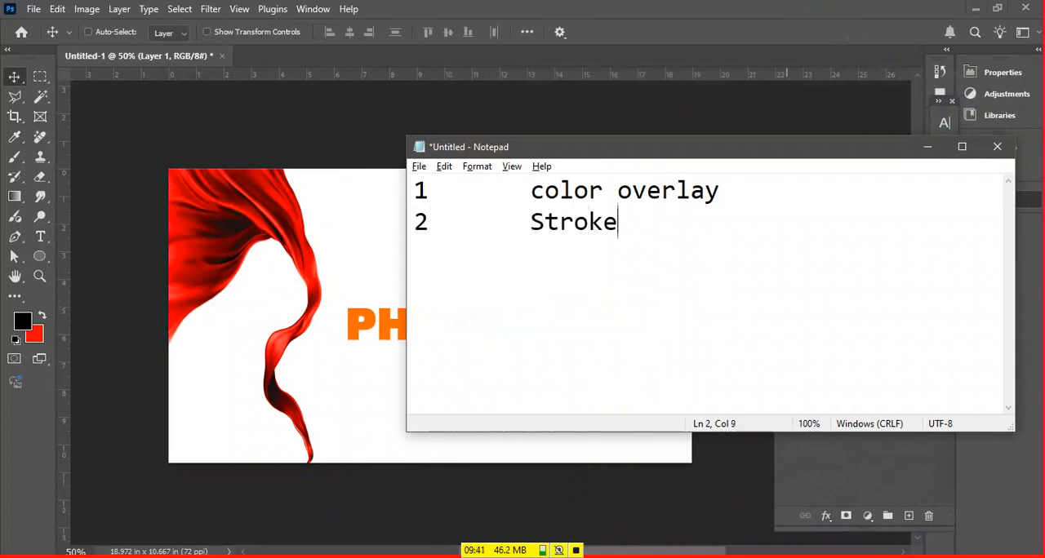
type("(")
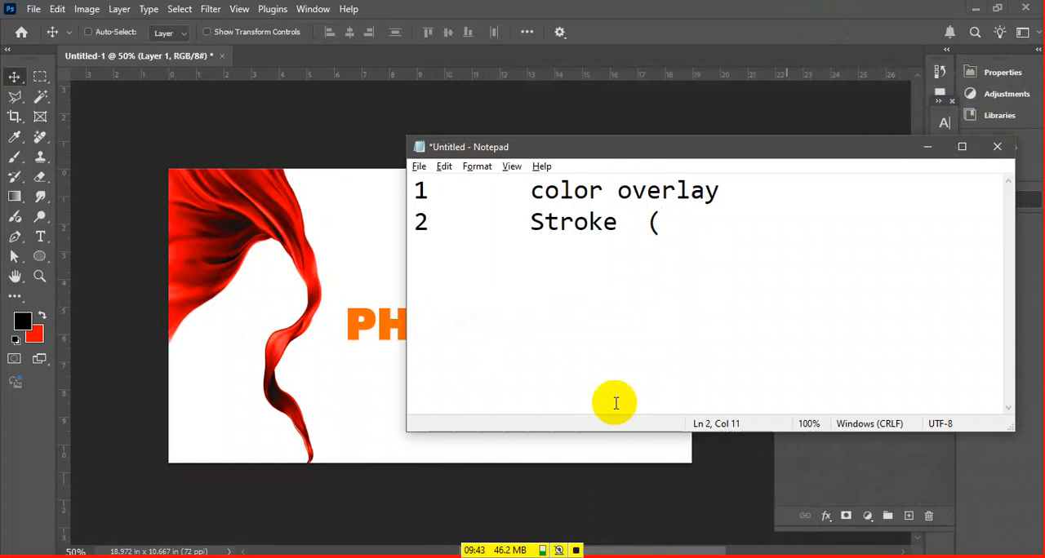
type("outline)")
Append "(to cover anything with color)" to the color overlay entry, widen the window and start a third line
key("Up")
type("(to coerver anything with color)")
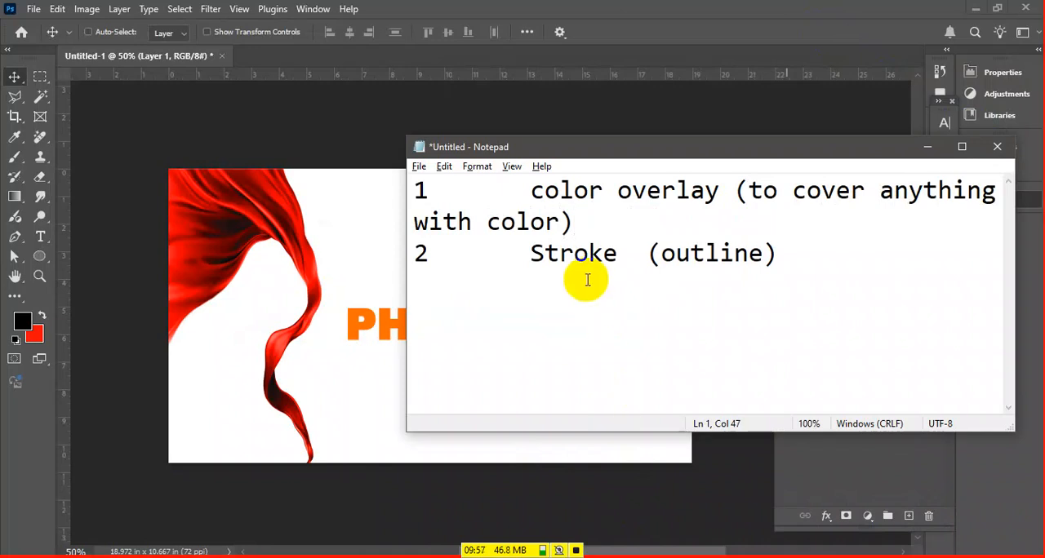
left_click_drag(401, 207, 151, 197)
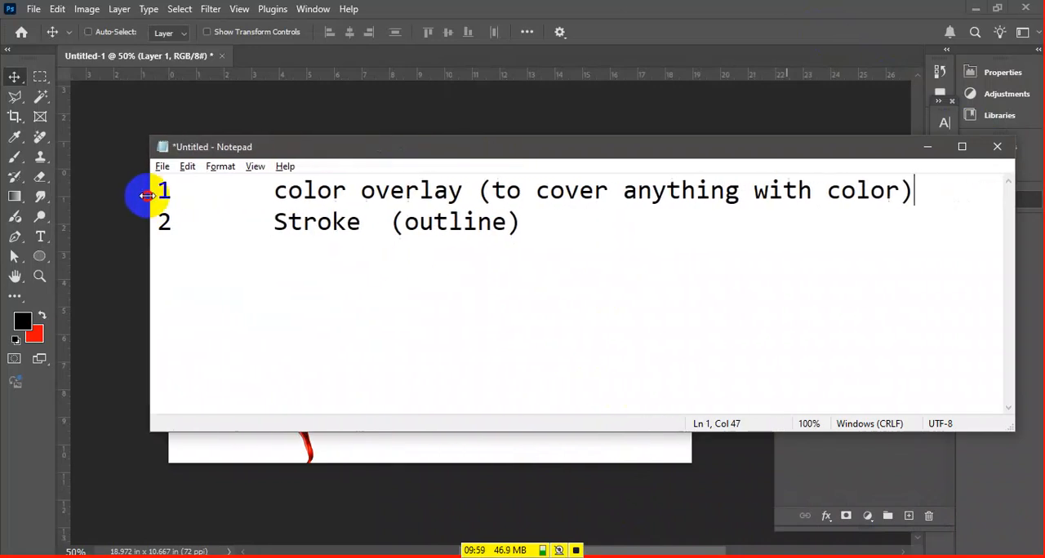
left_click(557, 242)
key("Return")
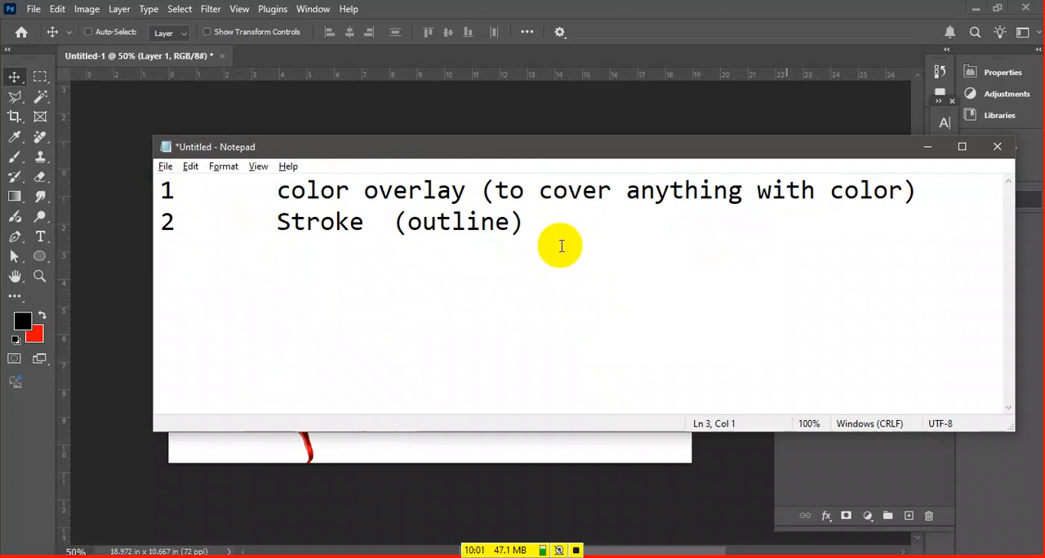
Switch back to Photoshop and enable a Stroke effect on the PhotoShop text layer, keeping the enlarged text in view
left_click(518, 477)
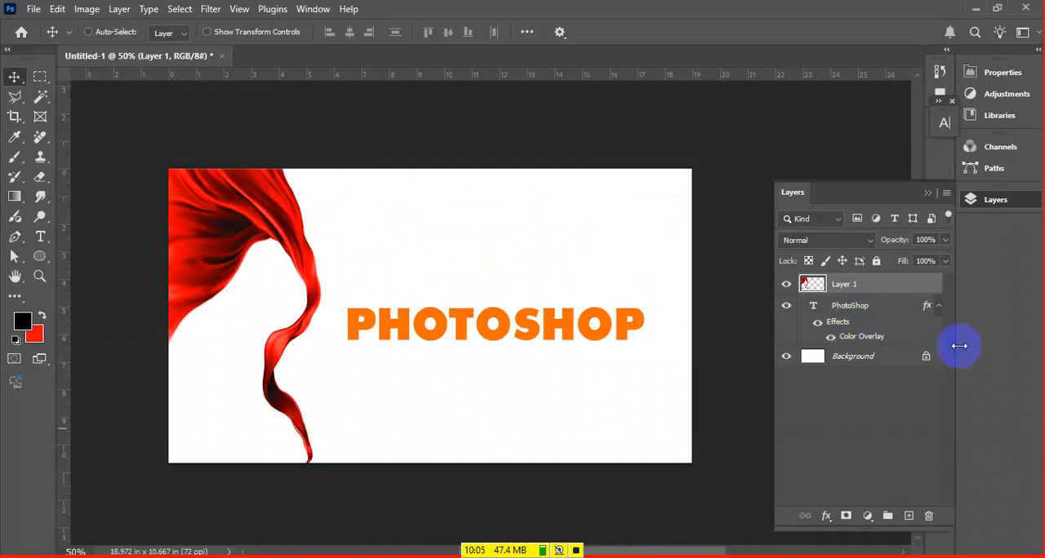
left_click(899, 321)
key("ctrl+plus")
key("ctrl+plus")
key("ctrl+plus")
key("ctrl+plus")
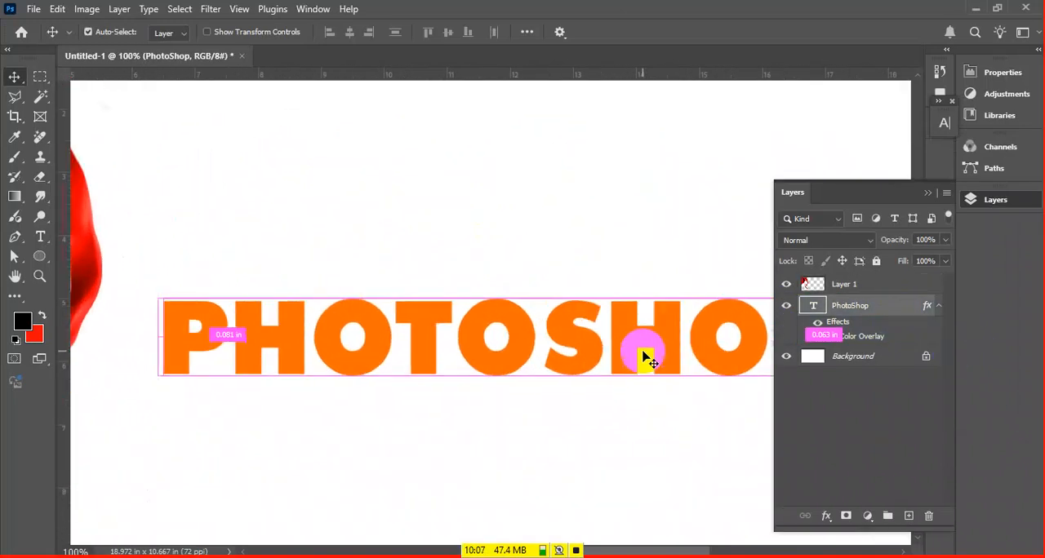
key("ctrl+minus")
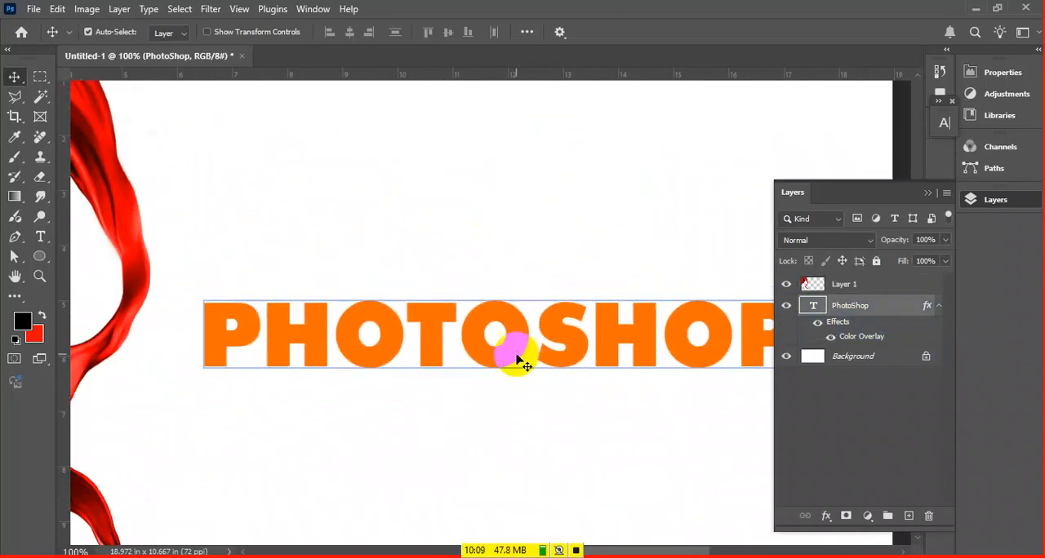
left_click_drag(361, 340, 449, 339)
left_click(885, 310)
double_click(885, 310)
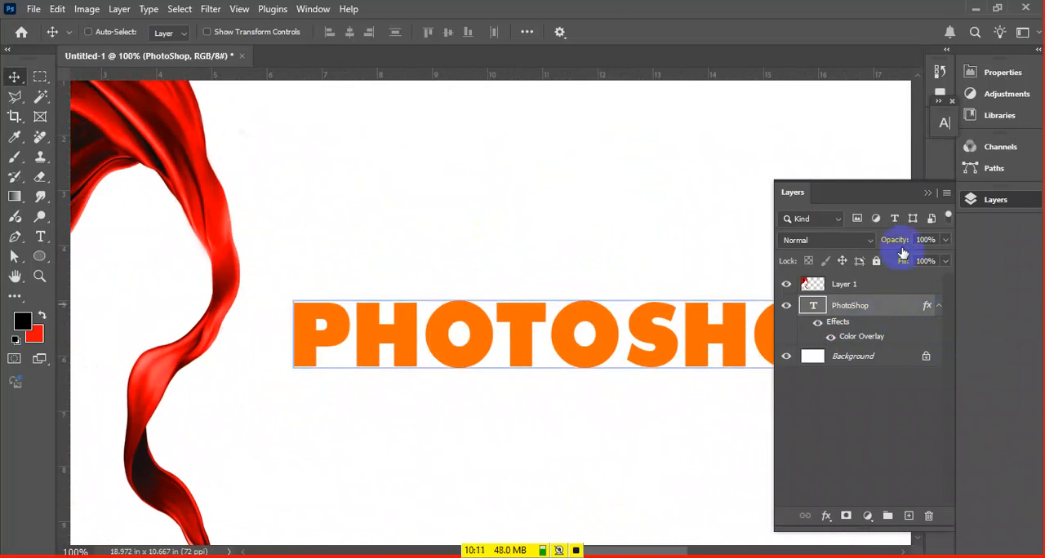
left_click_drag(501, 96, 566, 111)
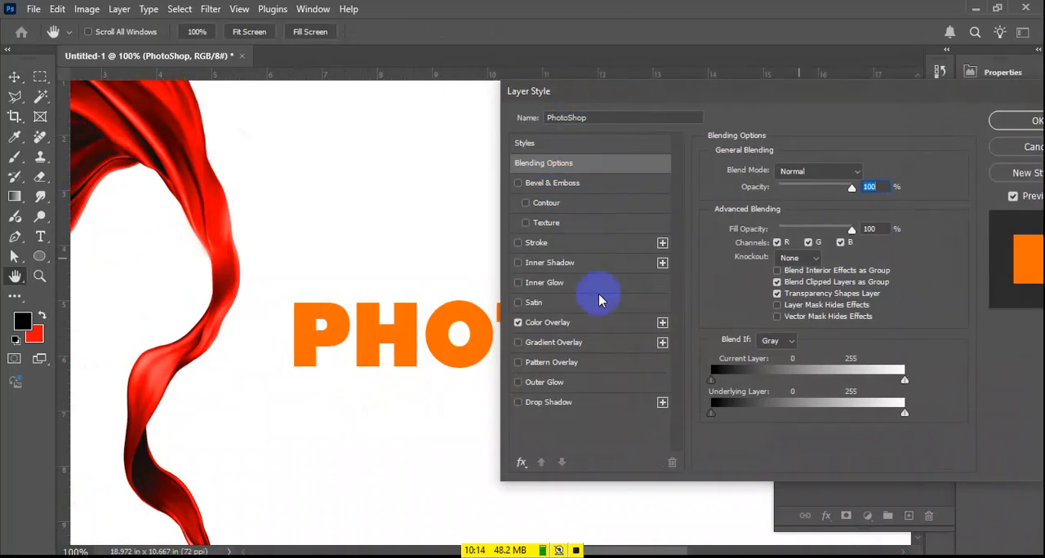
left_click(517, 243)
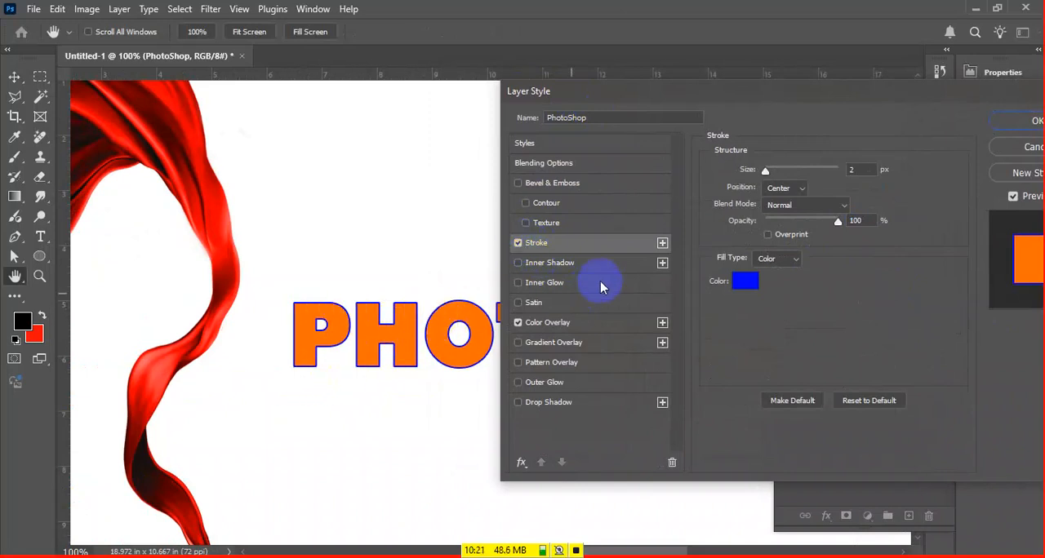
Set the text stroke's position to Outside and its size to 8 px
mouse_move(767, 174)
left_mouse_down()
mouse_move(776, 169)
mouse_move(772, 194)
mouse_move(777, 170)
left_mouse_up()
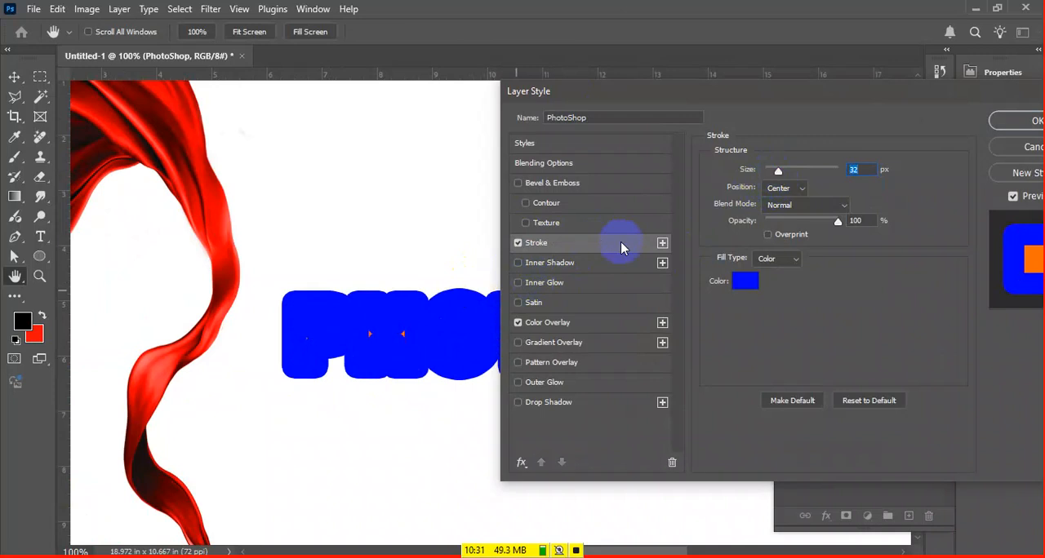
left_click_drag(775, 171, 773, 171)
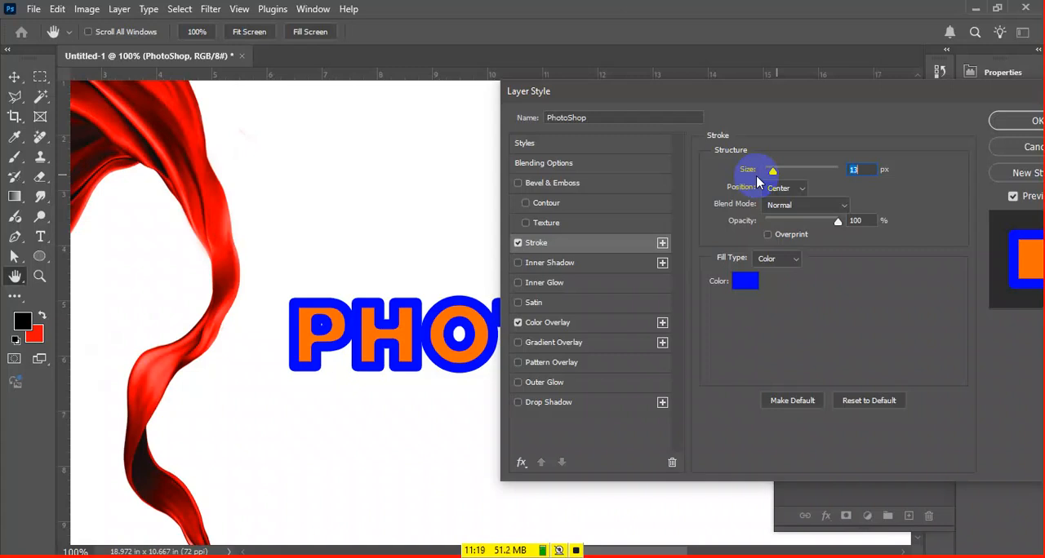
left_click(789, 188)
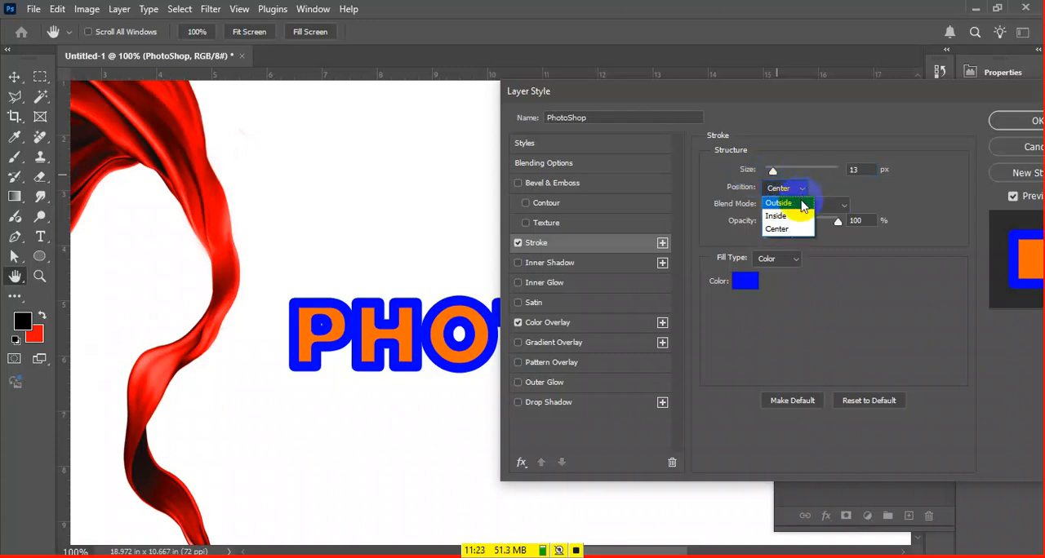
left_click(802, 204)
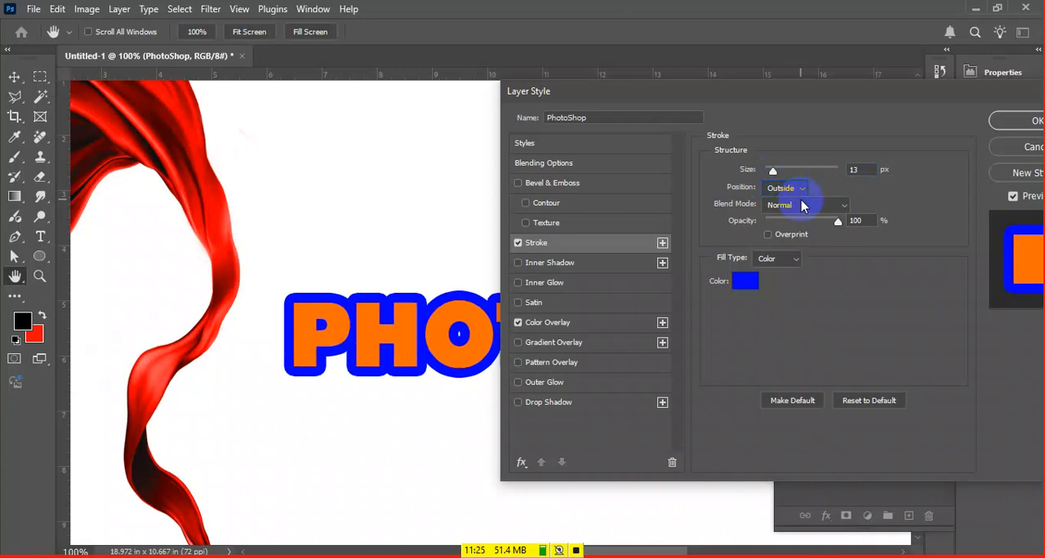
mouse_move(776, 170)
left_mouse_down()
mouse_move(821, 168)
mouse_move(755, 182)
mouse_move(770, 171)
left_mouse_up()
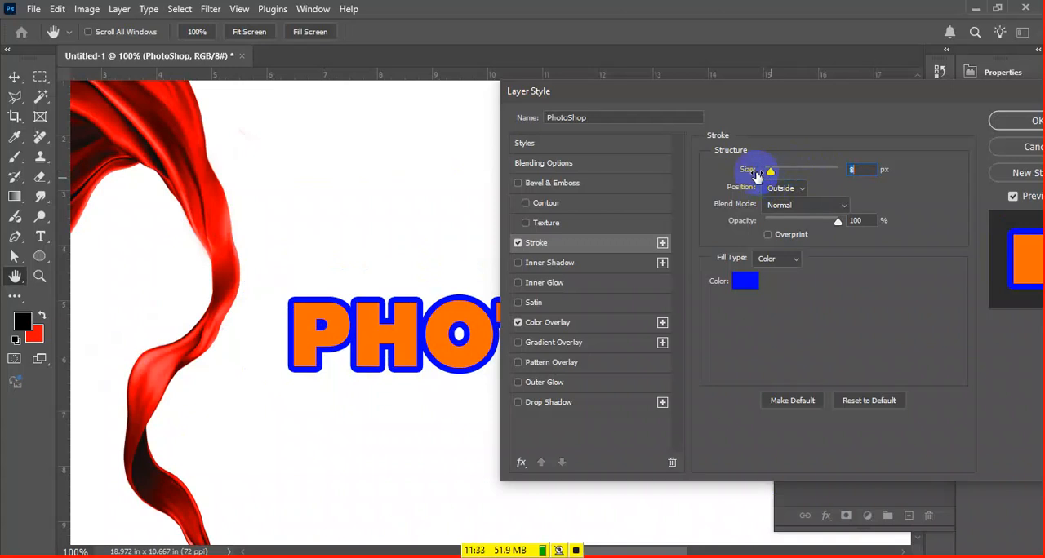
Change the text stroke's color from blue to the muted red b05a64
left_click(742, 282)
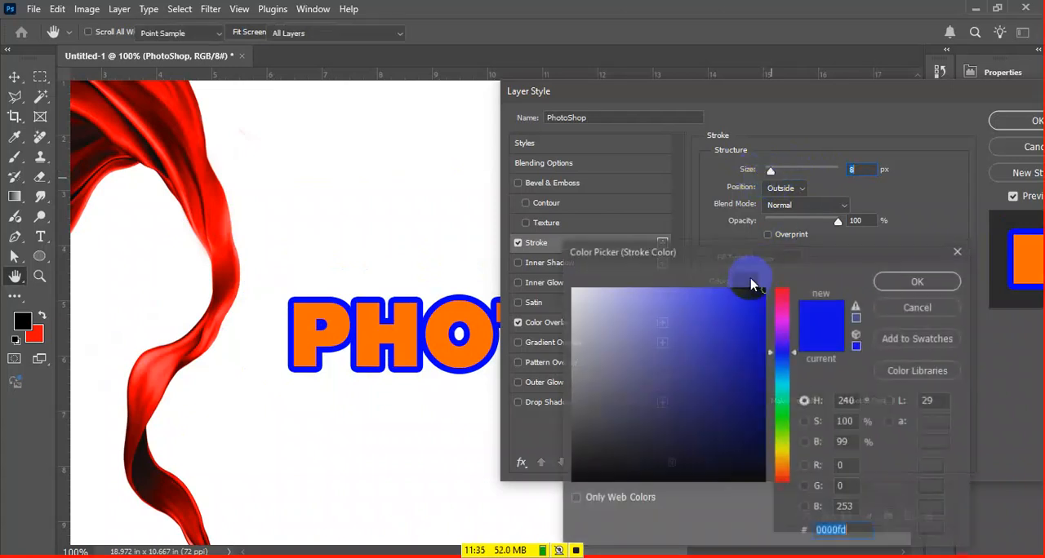
left_click(754, 364)
mouse_move(754, 363)
left_mouse_down()
mouse_move(760, 425)
mouse_move(753, 253)
left_mouse_up()
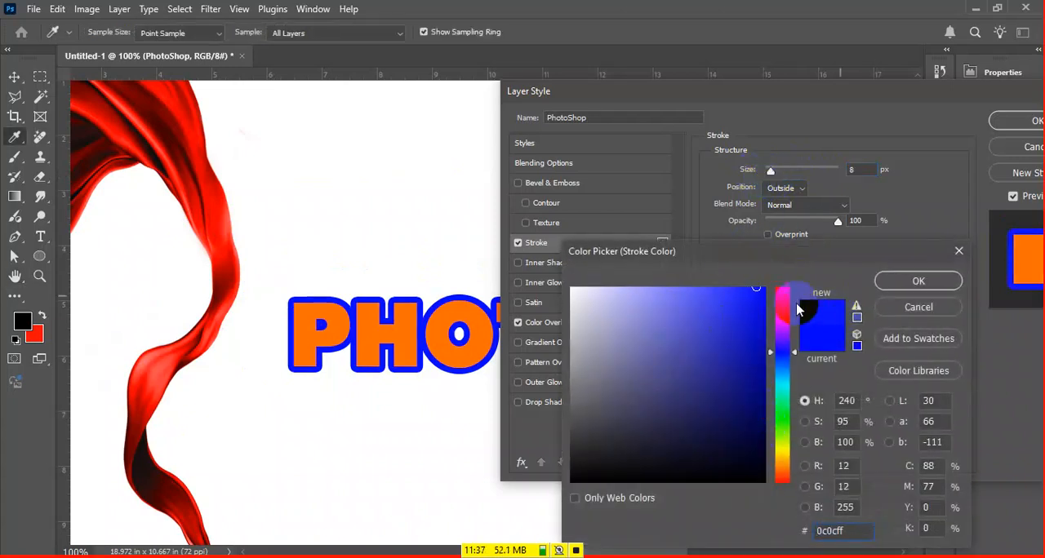
mouse_move(784, 380)
left_mouse_down()
mouse_move(780, 419)
mouse_move(748, 436)
mouse_move(746, 280)
mouse_move(575, 481)
left_mouse_up()
left_click_drag(607, 419, 665, 348)
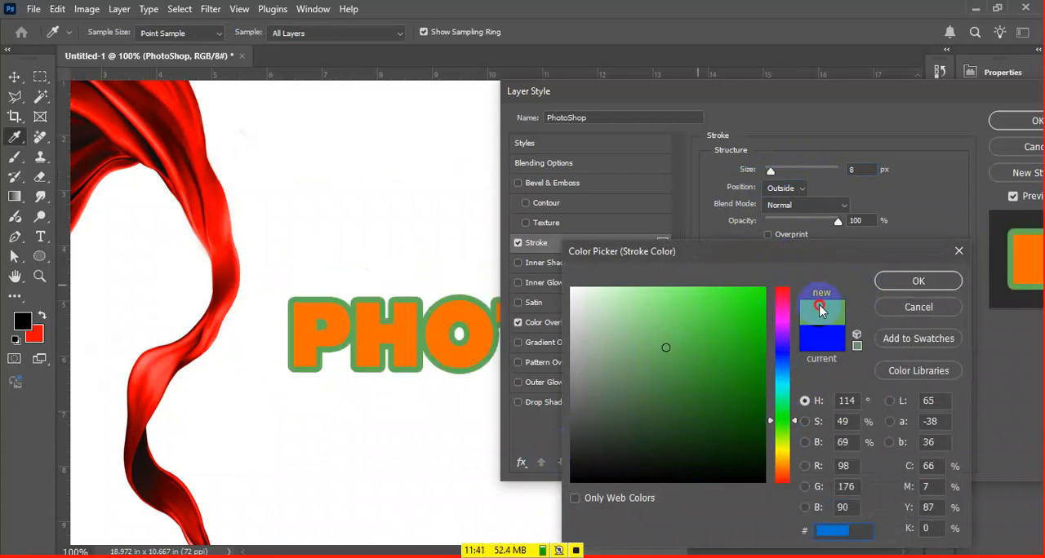
mouse_move(796, 364)
left_mouse_down()
mouse_move(781, 334)
mouse_move(782, 290)
left_mouse_up()
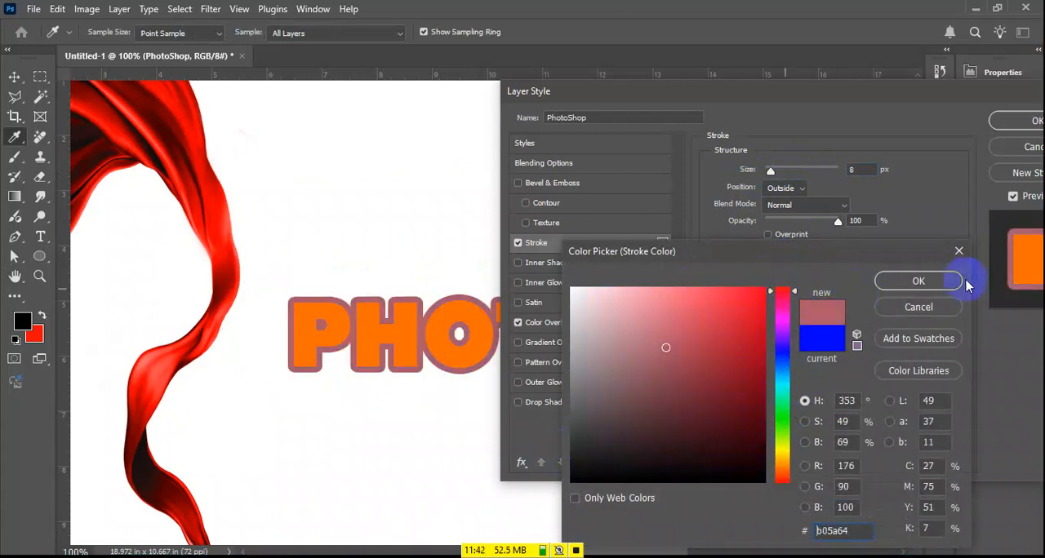
left_click(919, 281)
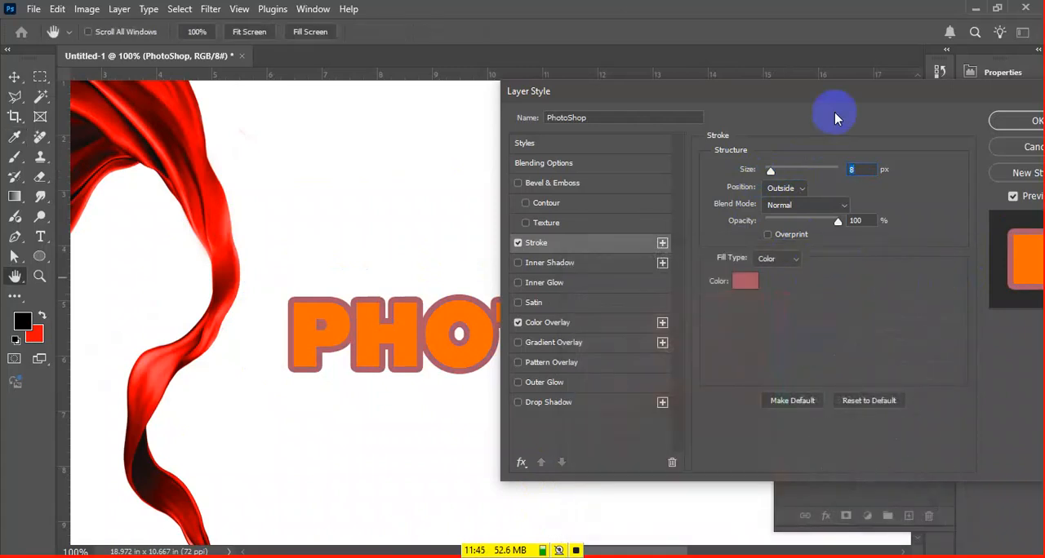
Turn off the layer style preview, adjust the stroke size and apply the style to the PhotoShop text
left_click_drag(399, 250, 245, 272)
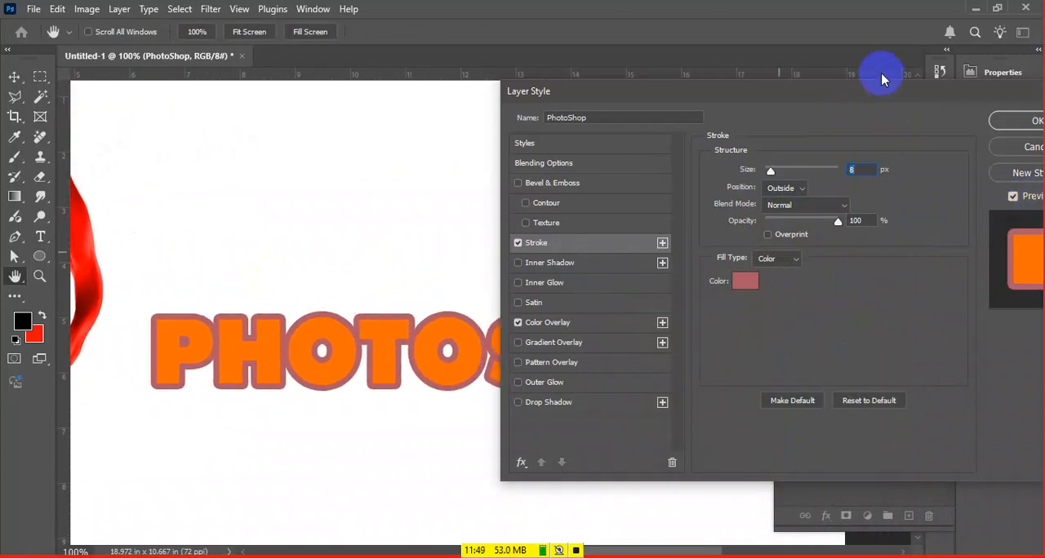
left_click_drag(885, 90, 796, 80)
left_click(919, 185)
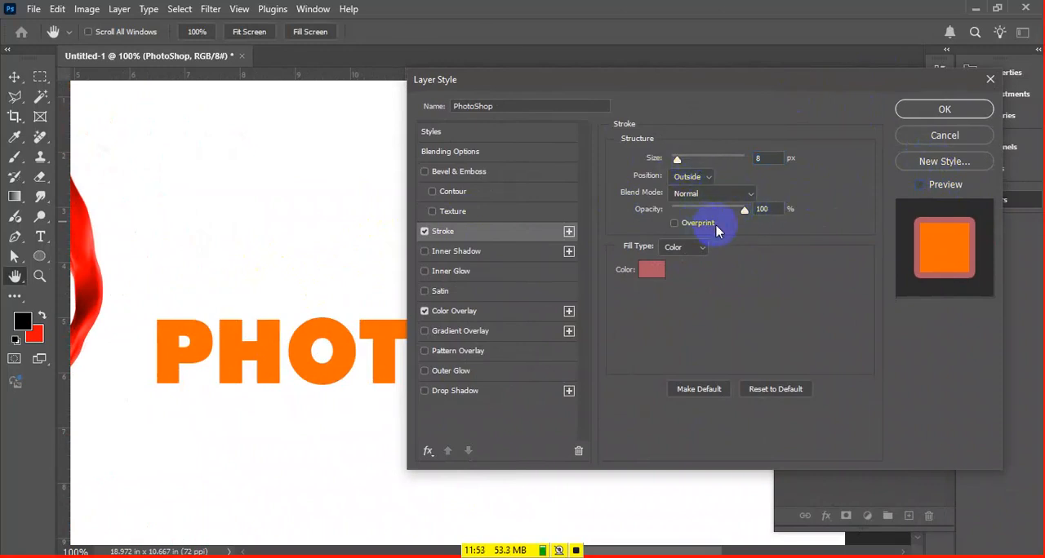
mouse_move(682, 163)
left_mouse_down()
mouse_move(672, 147)
mouse_move(721, 153)
mouse_move(676, 164)
left_mouse_up()
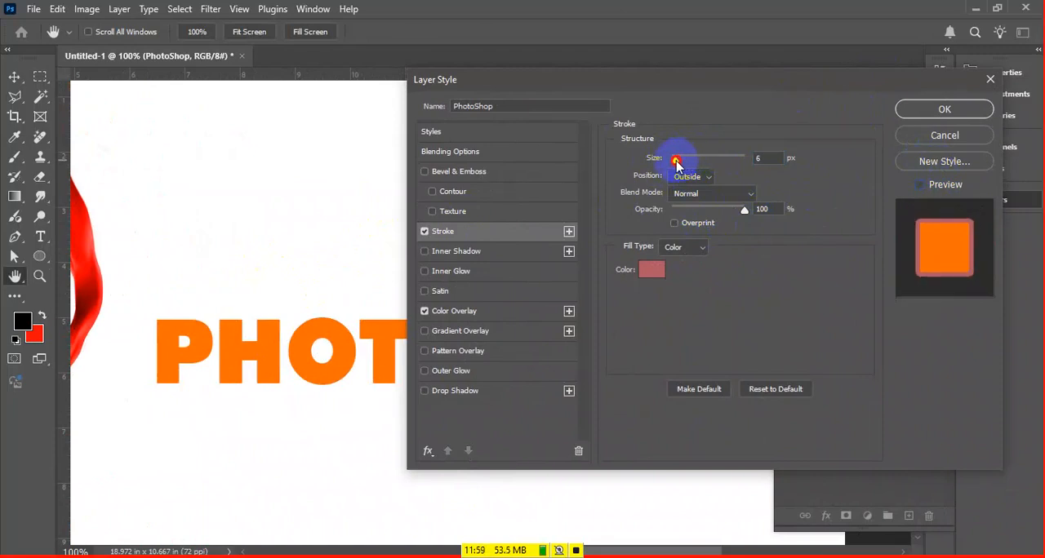
left_click(927, 107)
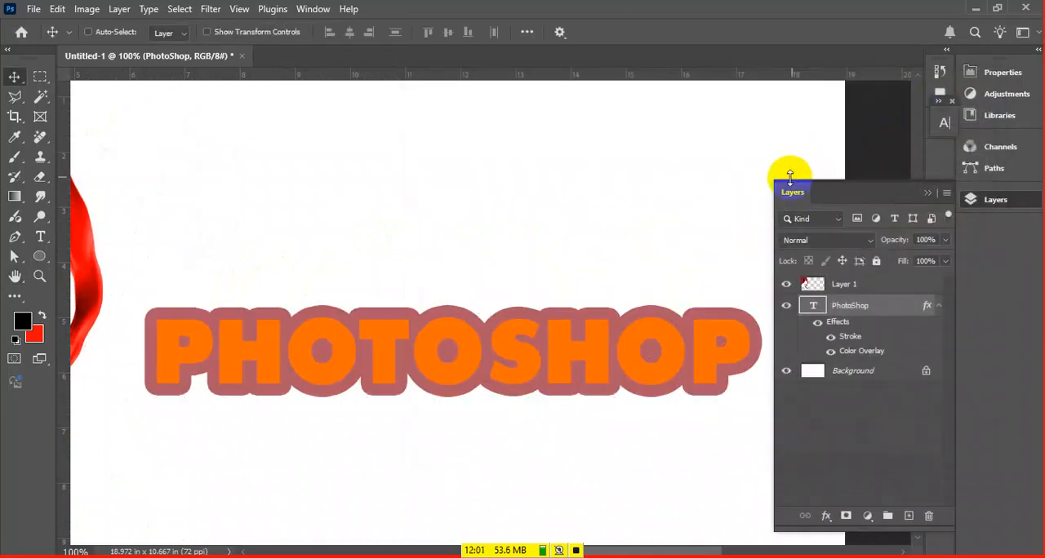
Reopen the PhotoShop text layer's style settings, turn the preview back on and set the stroke size to 4 px
double_click(884, 302)
left_click_drag(375, 329, 346, 323)
left_click(457, 313)
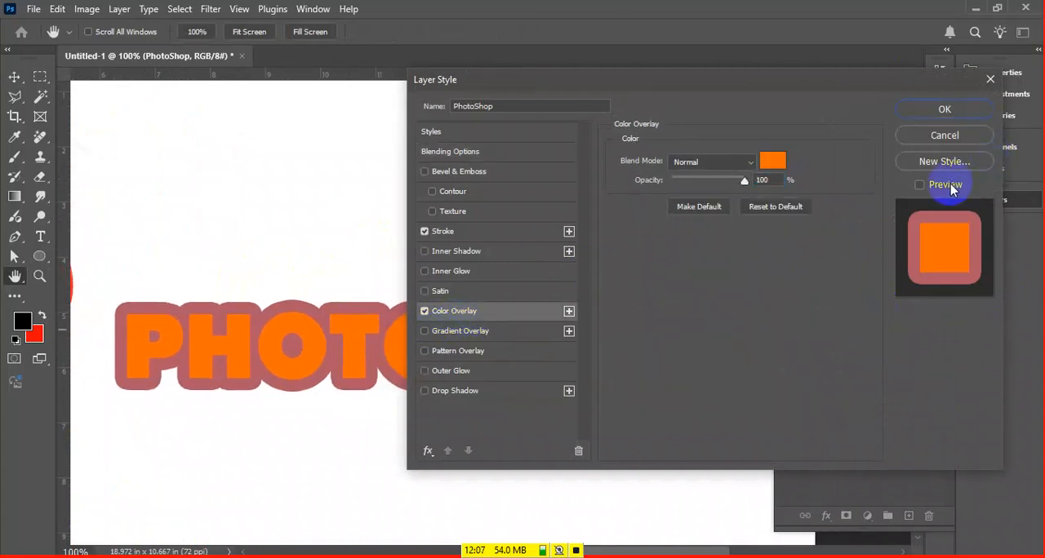
left_click(920, 186)
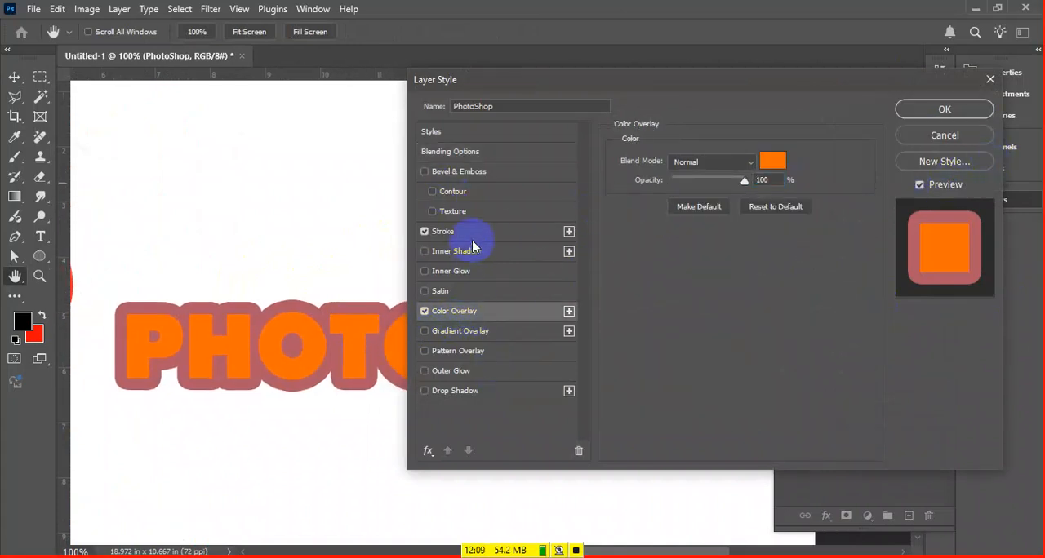
left_click(515, 232)
left_click_drag(680, 158, 674, 162)
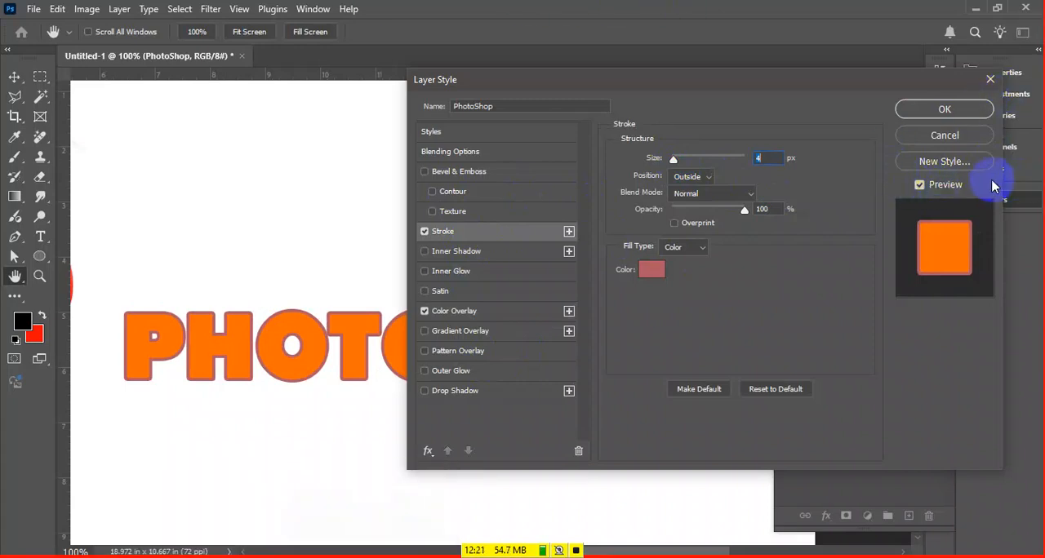
Try the Inside position for the text stroke, with sizes of 9 px and 1 px
left_click(698, 177)
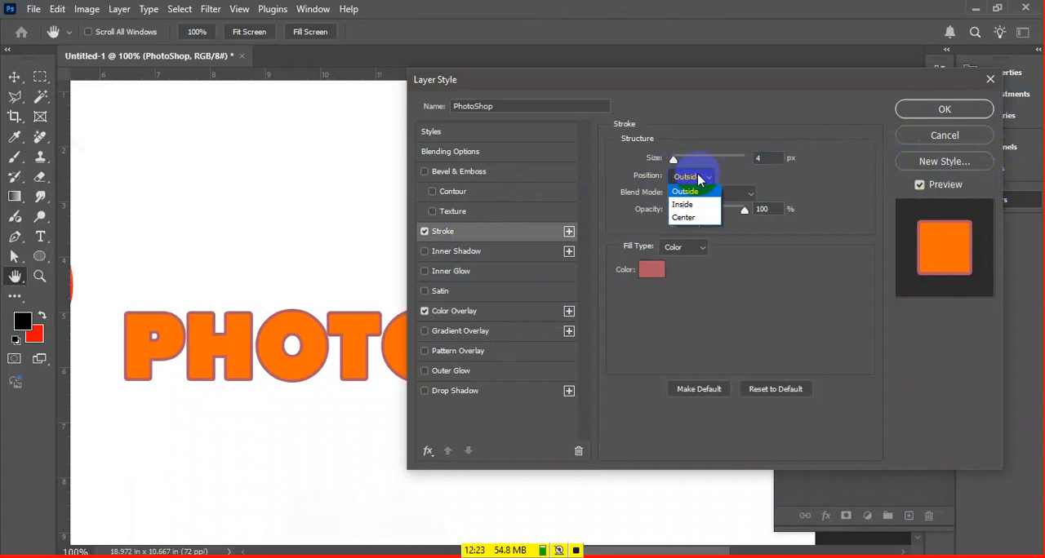
left_click(699, 194)
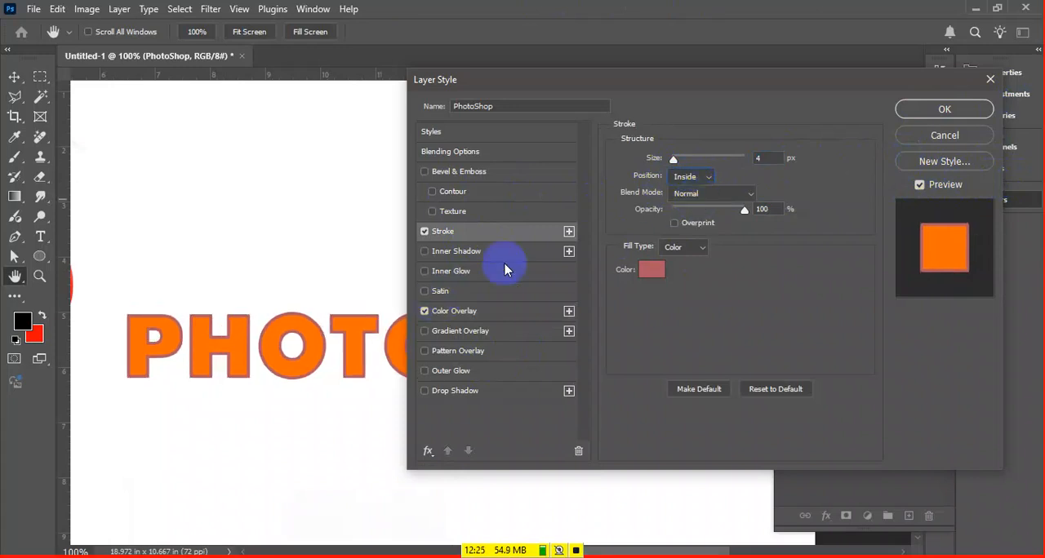
left_click_drag(675, 163, 678, 162)
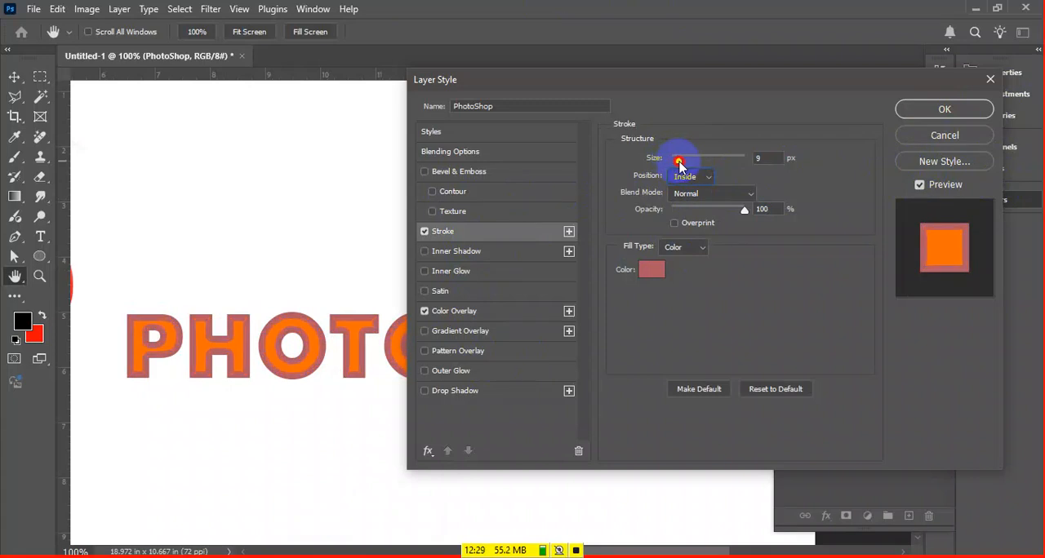
left_click_drag(680, 164, 671, 159)
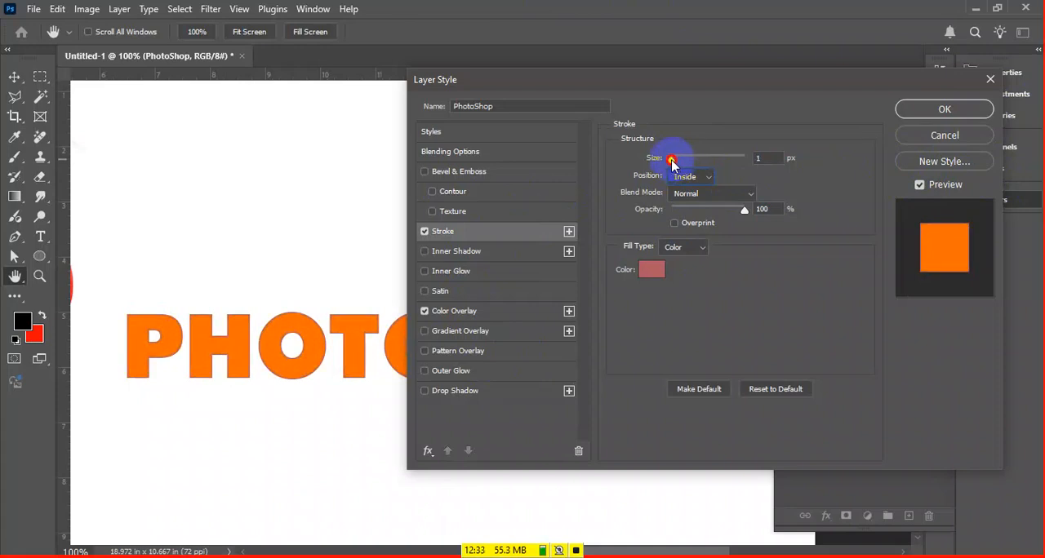
Try the Center position for the text stroke at a size of 1 px
left_click(692, 176)
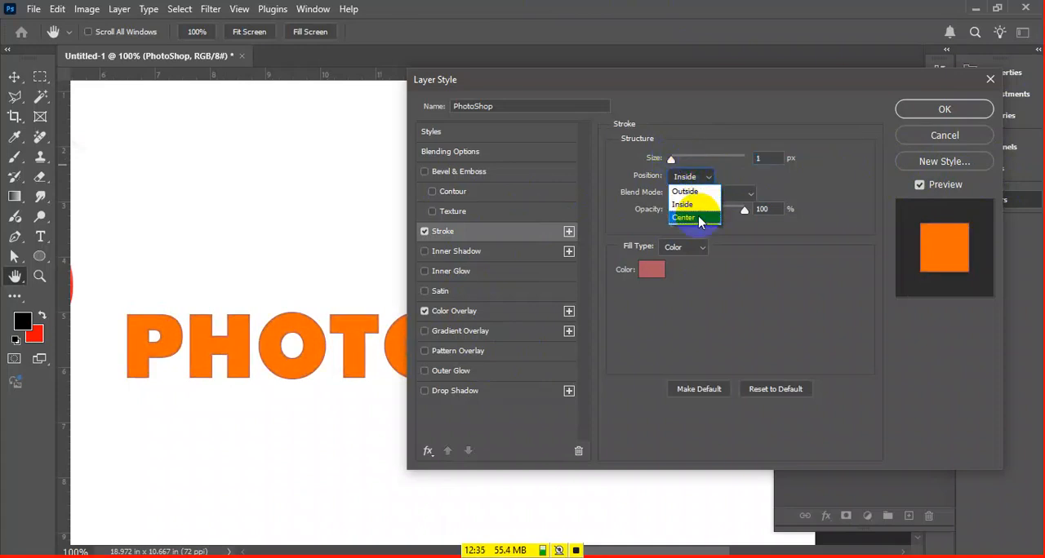
left_click(699, 218)
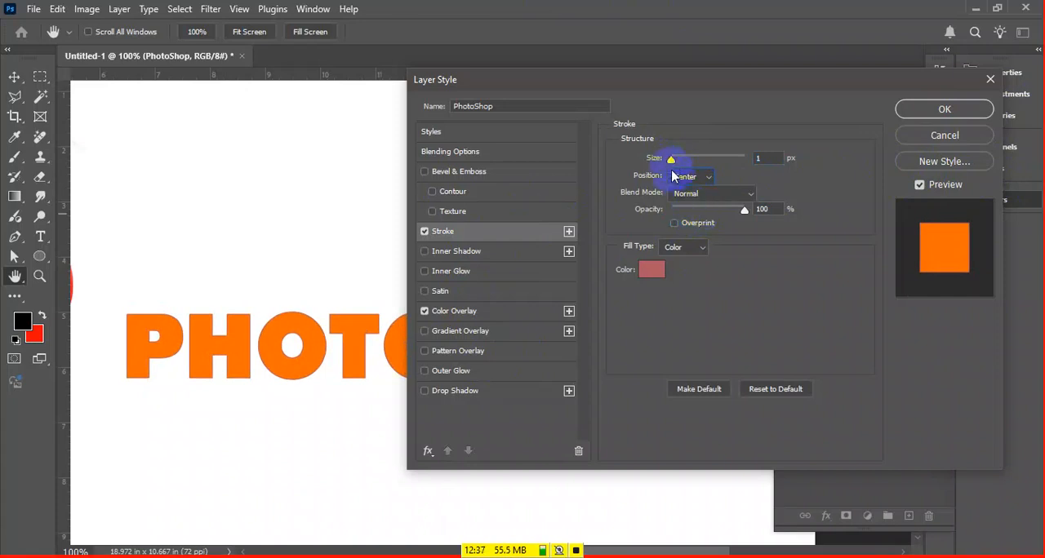
mouse_move(672, 163)
left_mouse_down()
mouse_move(683, 160)
mouse_move(671, 160)
left_mouse_up()
Return the stroke's position to Outside and set its size to 3 px
left_click(697, 177)
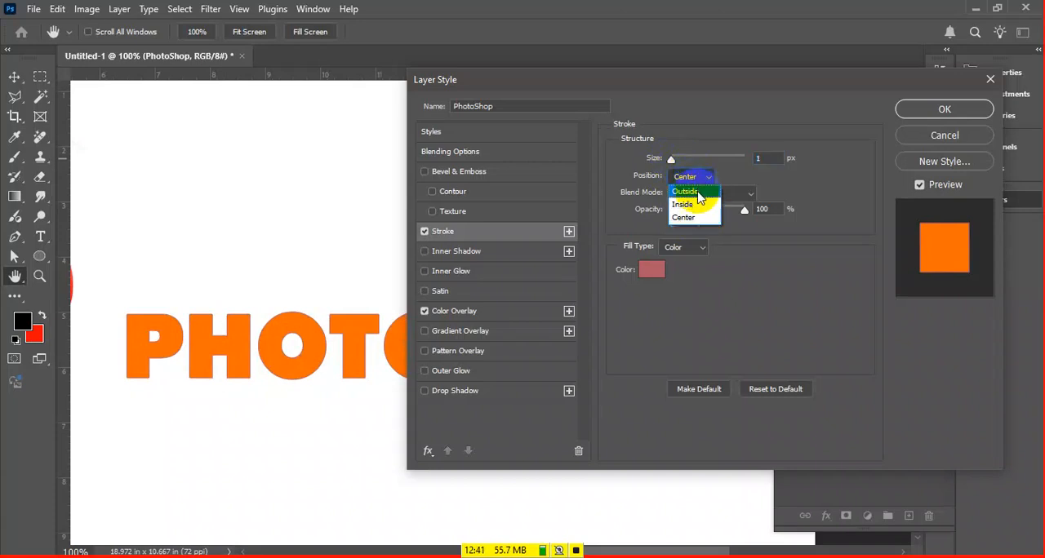
left_click(693, 193)
left_click_drag(672, 159, 675, 156)
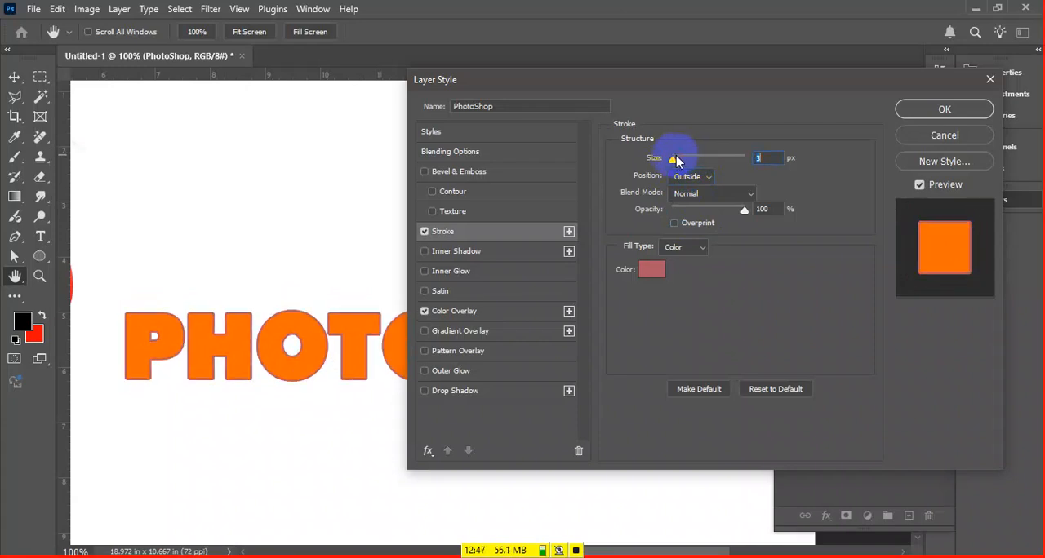
Examine the blend modes available for the text stroke, keeping Normal
key("ctrl+plus")
key("ctrl+plus")
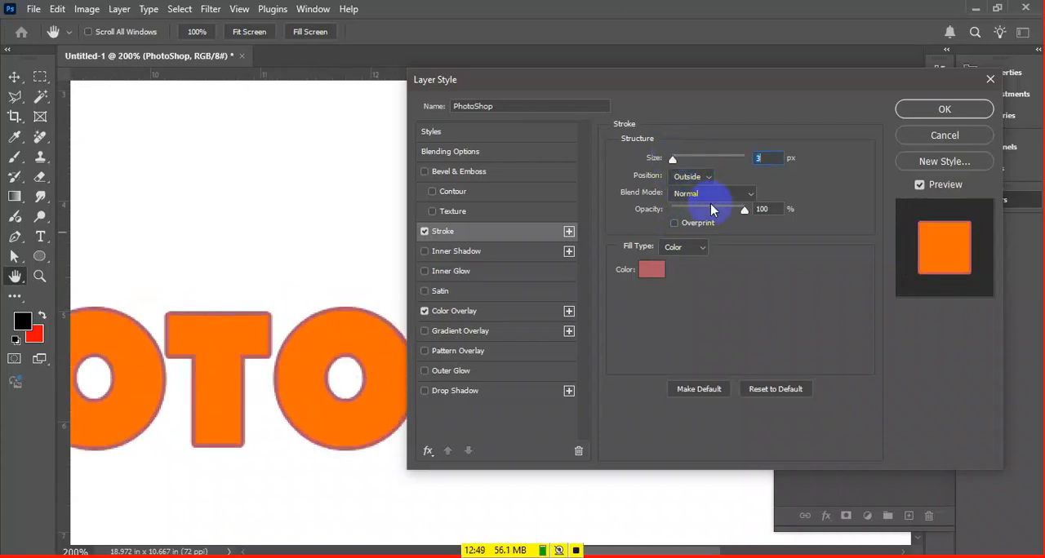
left_click(708, 194)
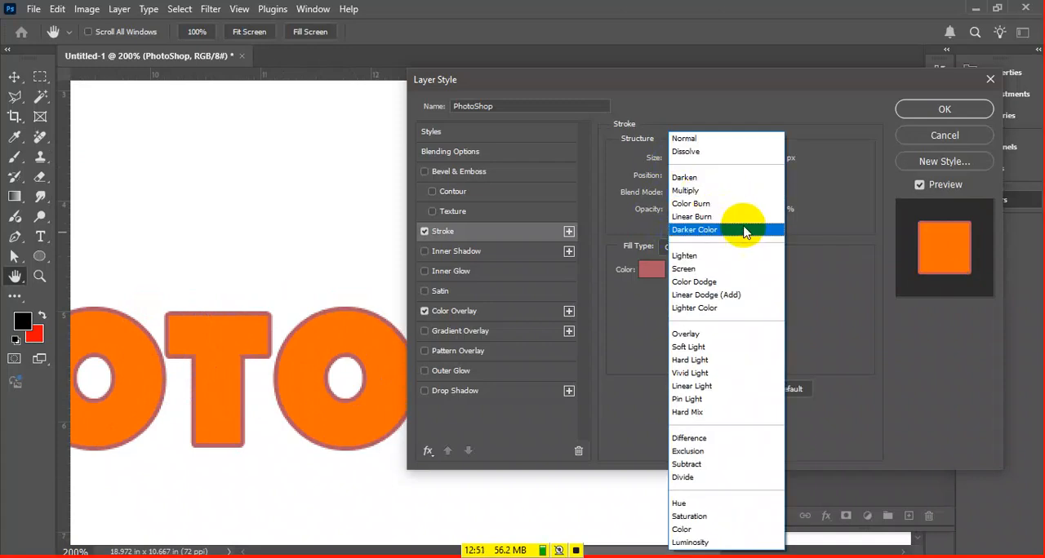
left_click(816, 280)
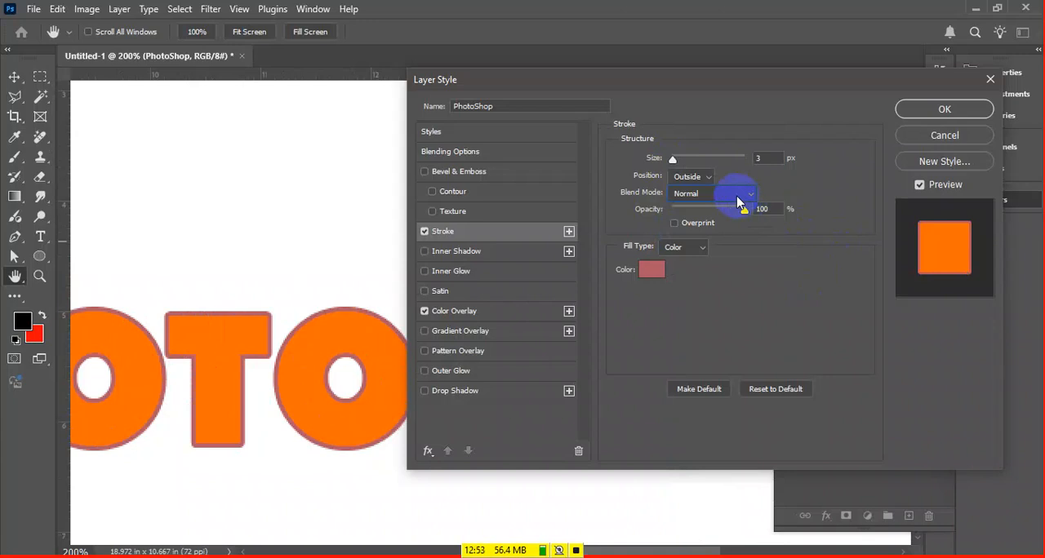
Set the stroke size to 21 px and try opacities of 74% and 47% before restoring 100%
key("ctrl+minus")
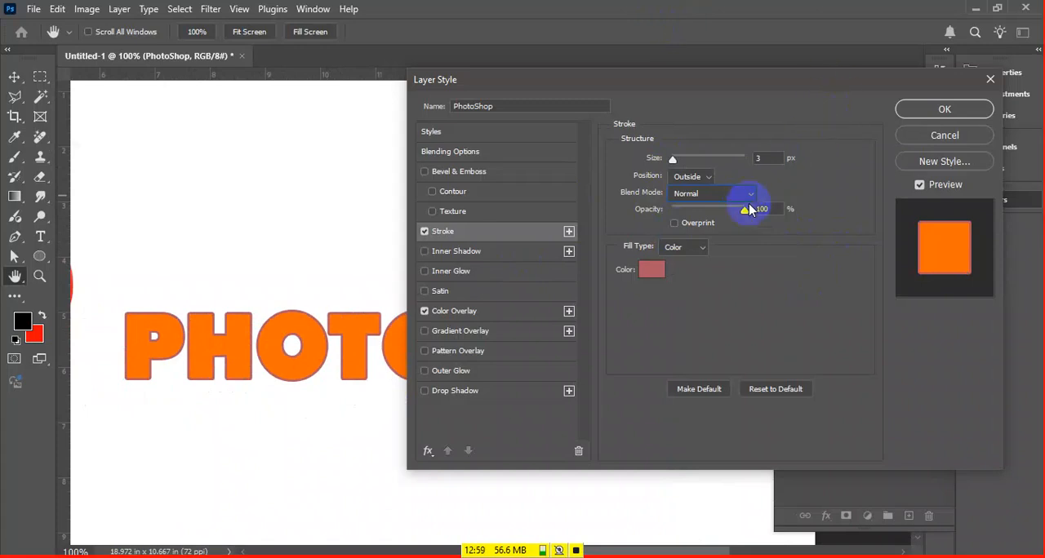
mouse_move(752, 218)
left_mouse_down()
mouse_move(711, 213)
mouse_move(726, 211)
left_mouse_up()
left_click_drag(678, 162, 684, 162)
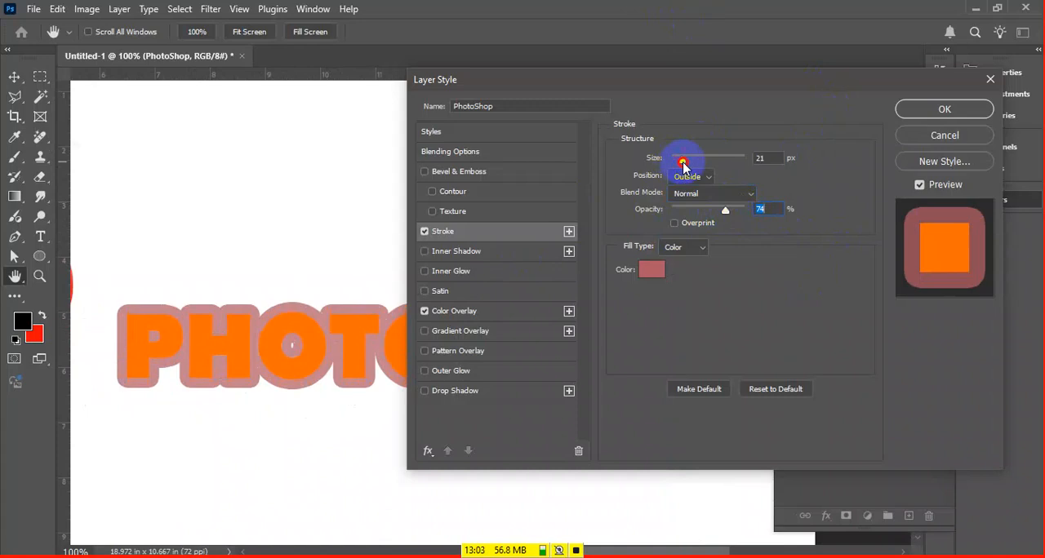
mouse_move(718, 216)
left_mouse_down()
mouse_move(695, 214)
mouse_move(706, 211)
left_mouse_up()
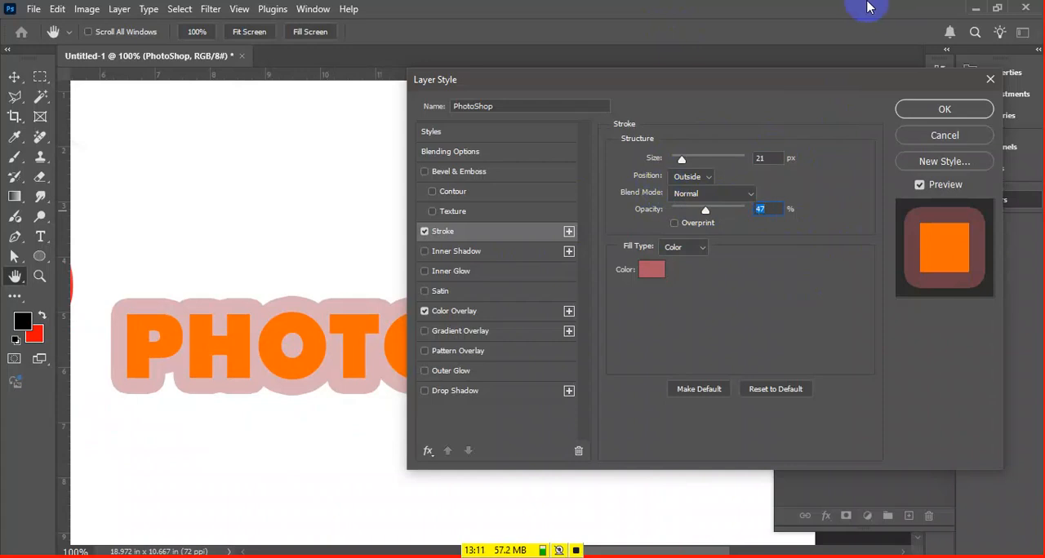
mouse_move(705, 211)
left_mouse_down()
mouse_move(728, 224)
mouse_move(711, 213)
mouse_move(737, 218)
mouse_move(702, 207)
mouse_move(726, 207)
mouse_move(699, 211)
mouse_move(758, 211)
left_mouse_up()
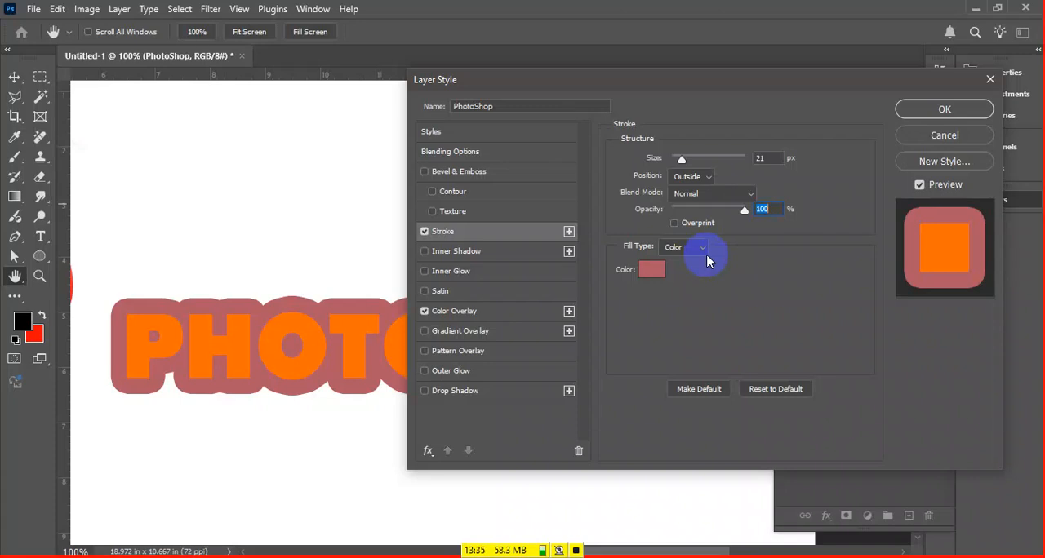
Try a Gradient fill type on the text stroke and switch it back to Color
left_click(690, 250)
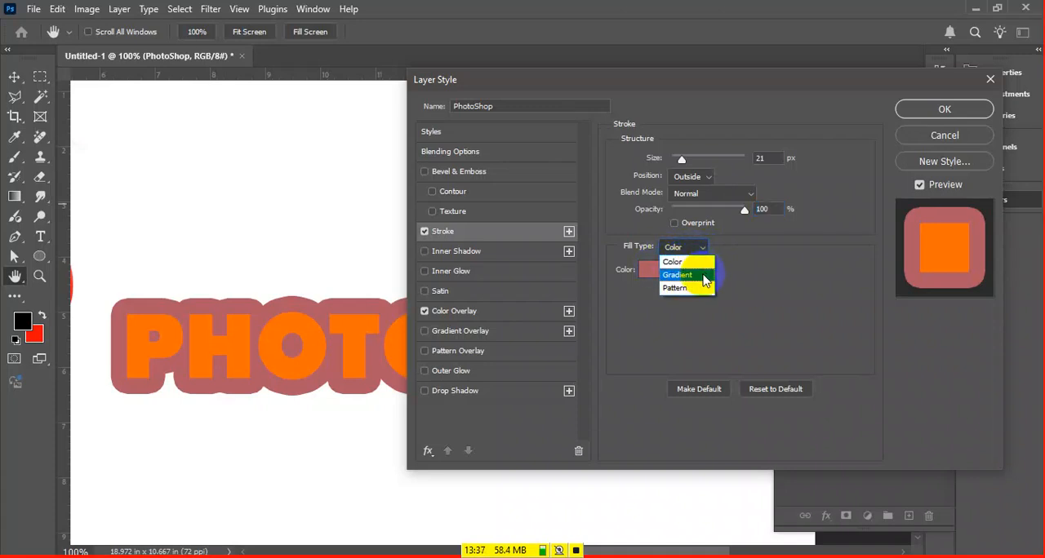
left_click(678, 275)
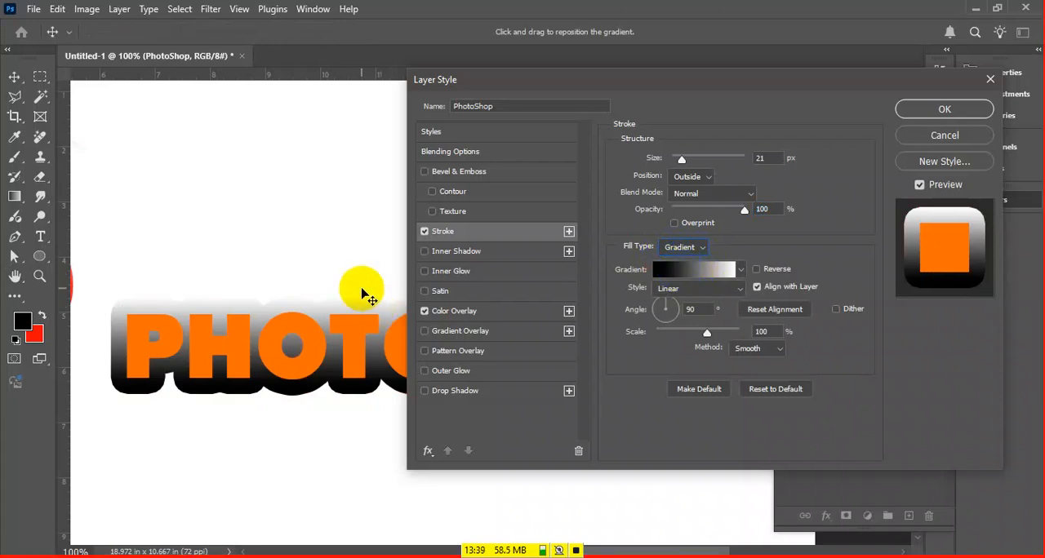
left_click(744, 210)
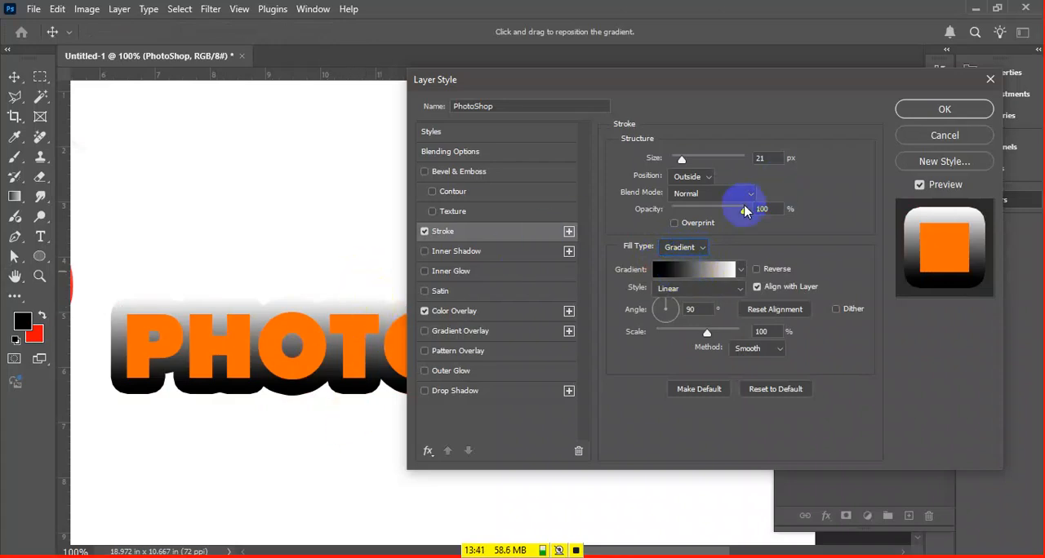
left_click(692, 242)
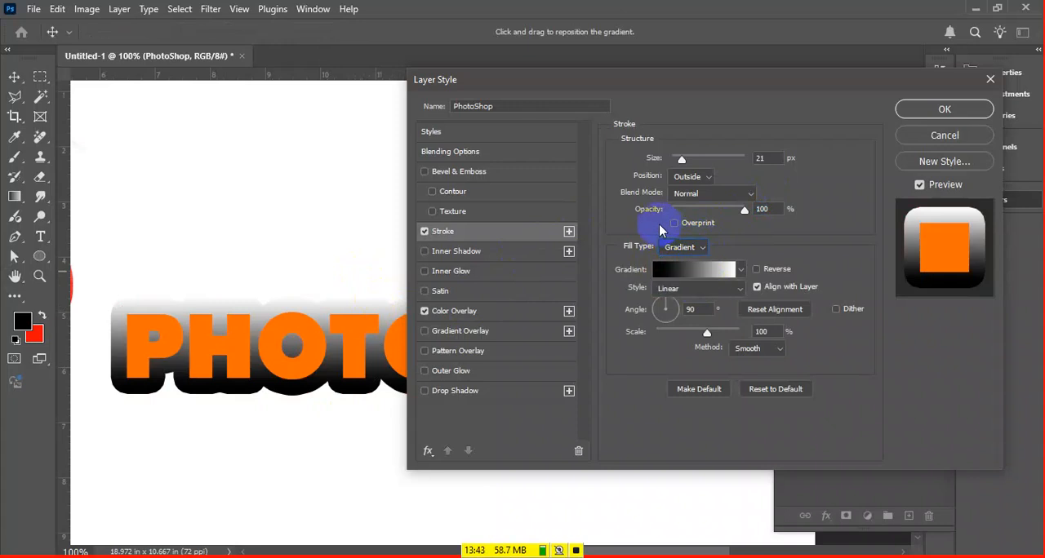
left_click(692, 244)
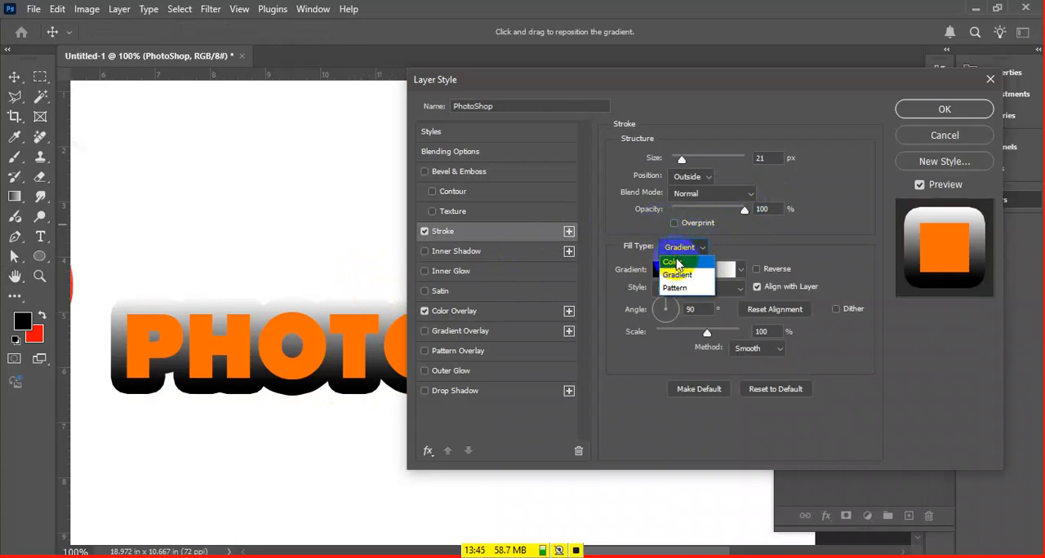
left_click(675, 261)
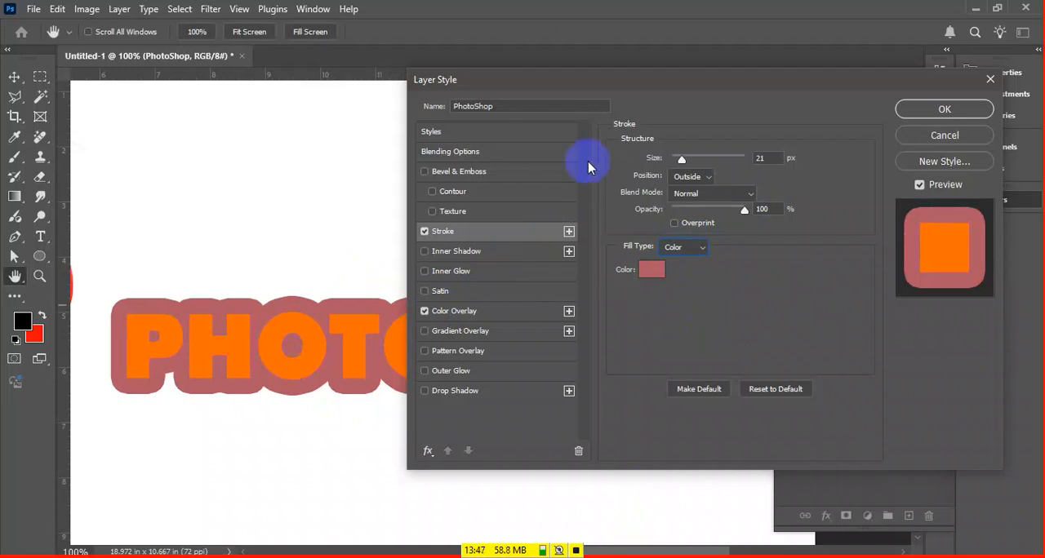
Switch to Notepad and add note line 3: "gradient overlay (to cover anything with multiple colors)", then return to Photoshop
key("alt+Tab")
type("3")
key("Tab")
type("gradient over")
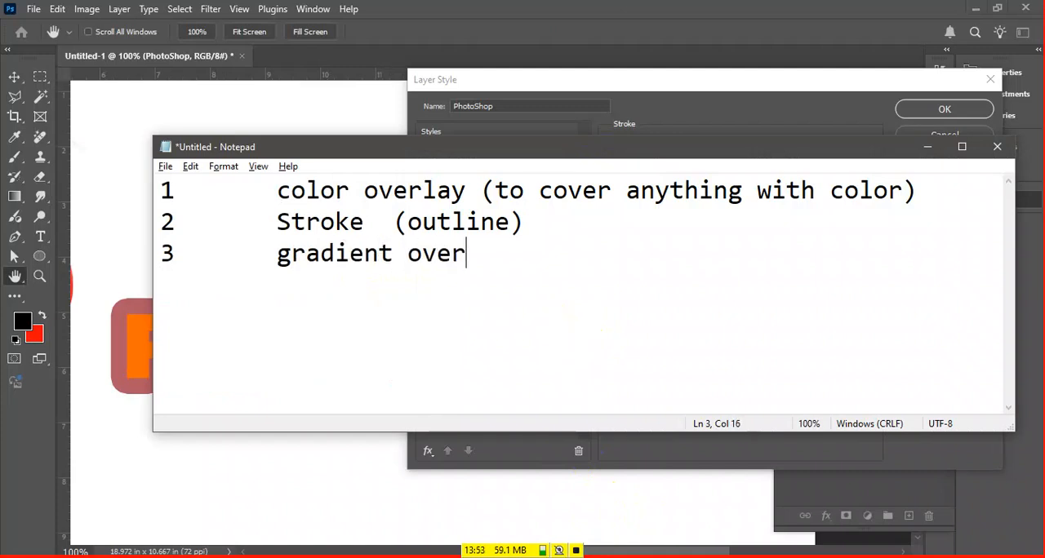
type("lay")
key("Tab")
type("(t")
type("o")
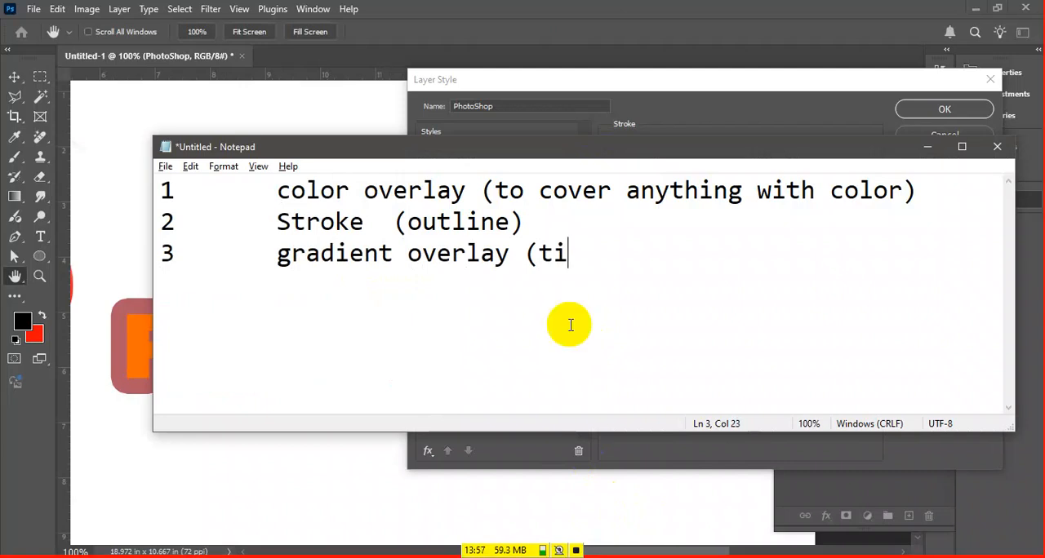
type(" cover")
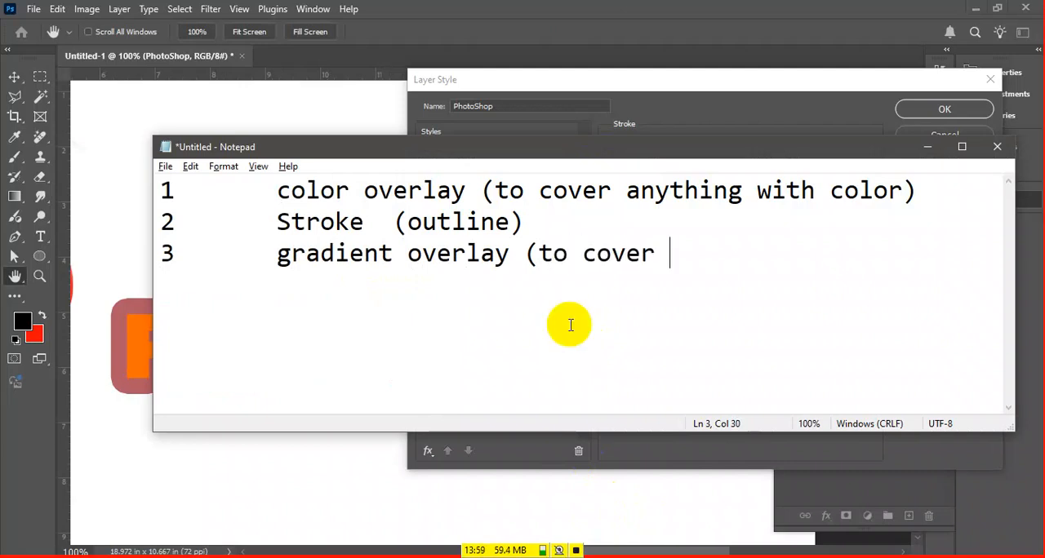
type(" anything with multiple cu")
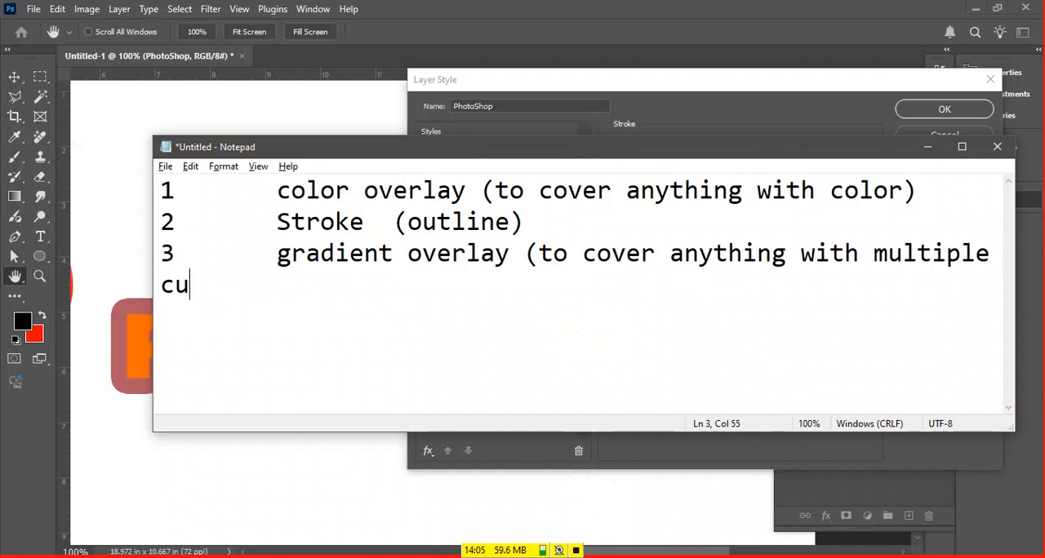
key("BackSpace")
key("BackSpace")
type("olors")
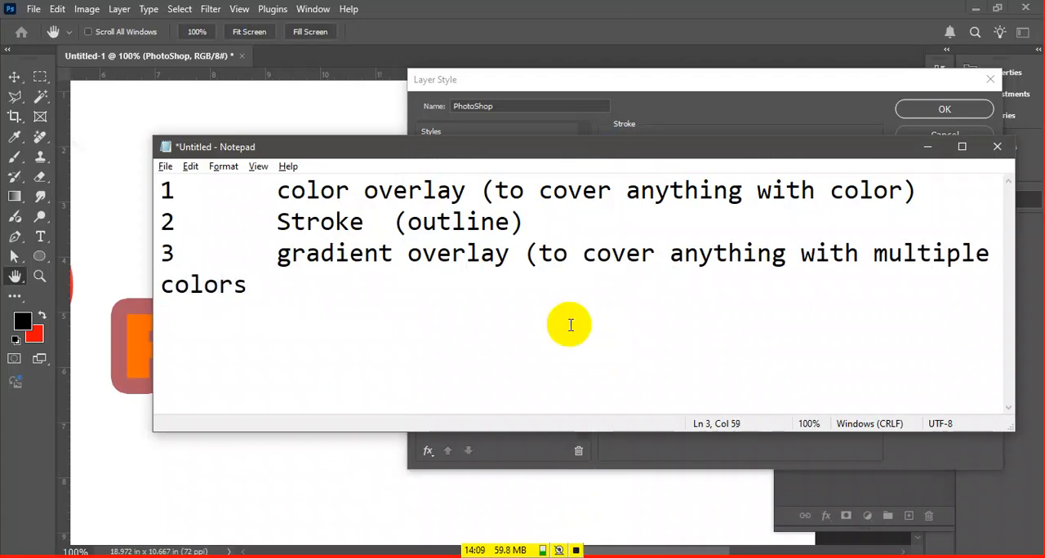
type(")")
left_click_drag(151, 236, 16, 217)
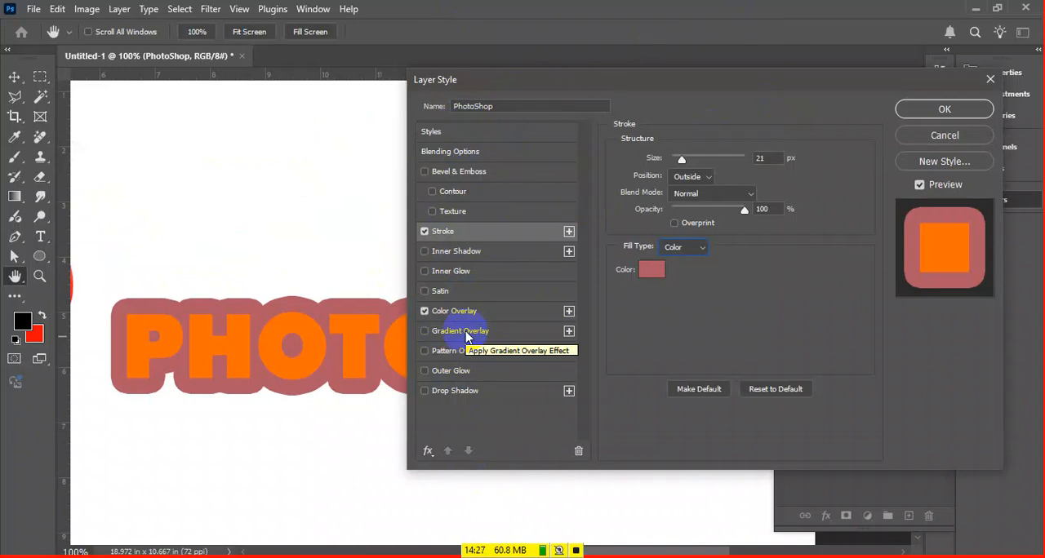
Enable Gradient Overlay on the PHOTOSHOP text with Color Overlay turned off, keeping the gradient's opacity at 100%
left_click(461, 331)
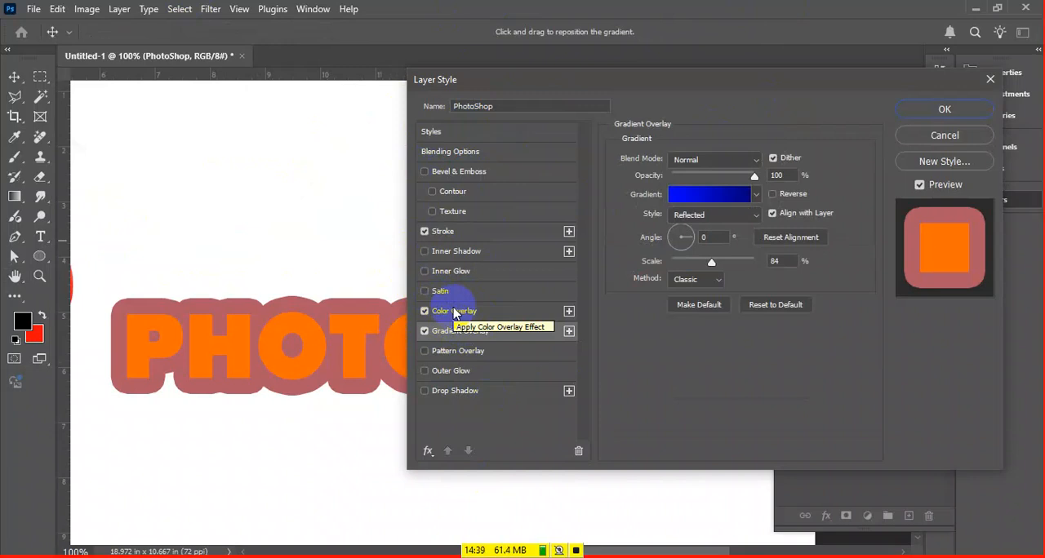
left_click(504, 313)
mouse_move(746, 182)
left_mouse_down()
mouse_move(707, 189)
mouse_move(747, 184)
left_mouse_up()
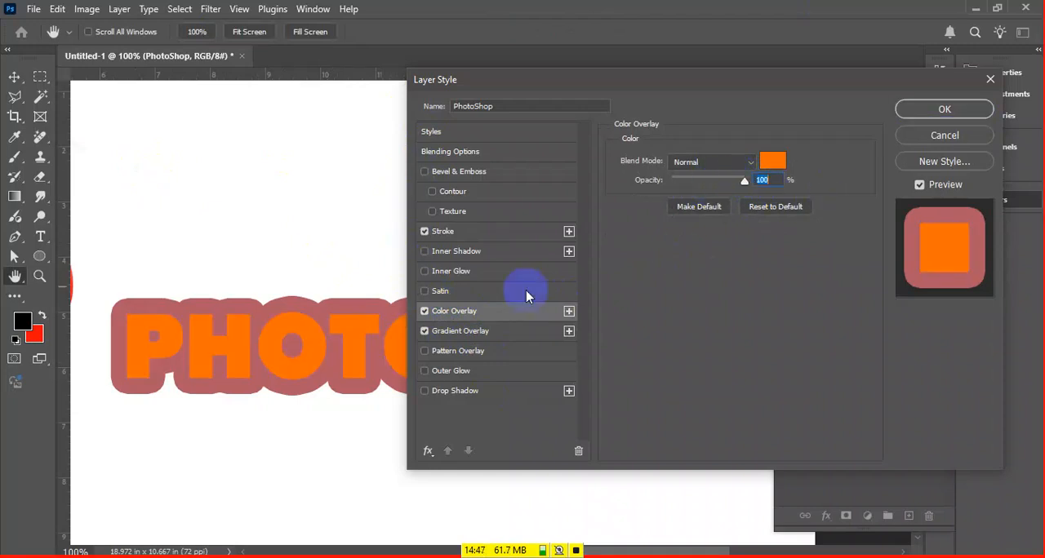
left_click(425, 311)
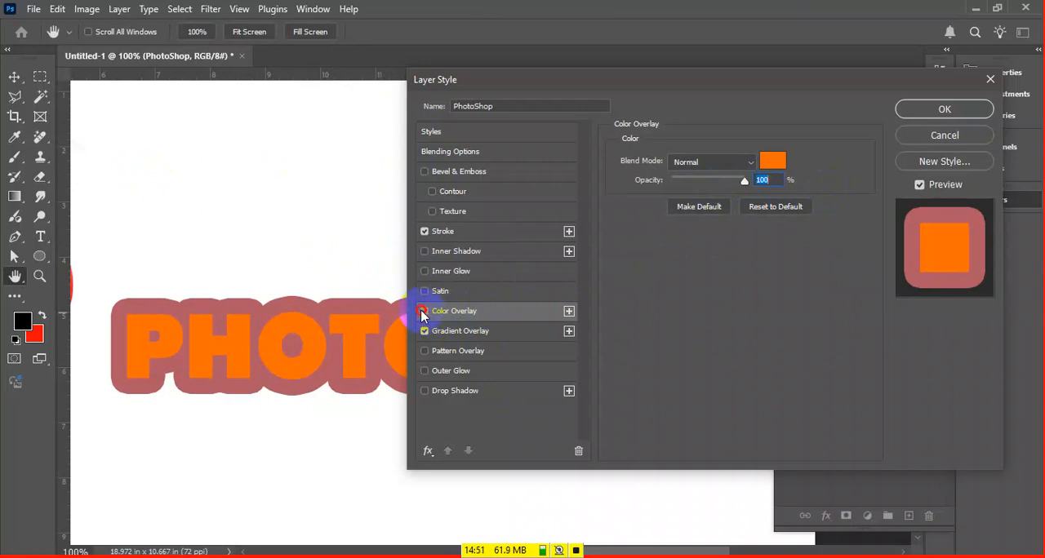
left_click(495, 336)
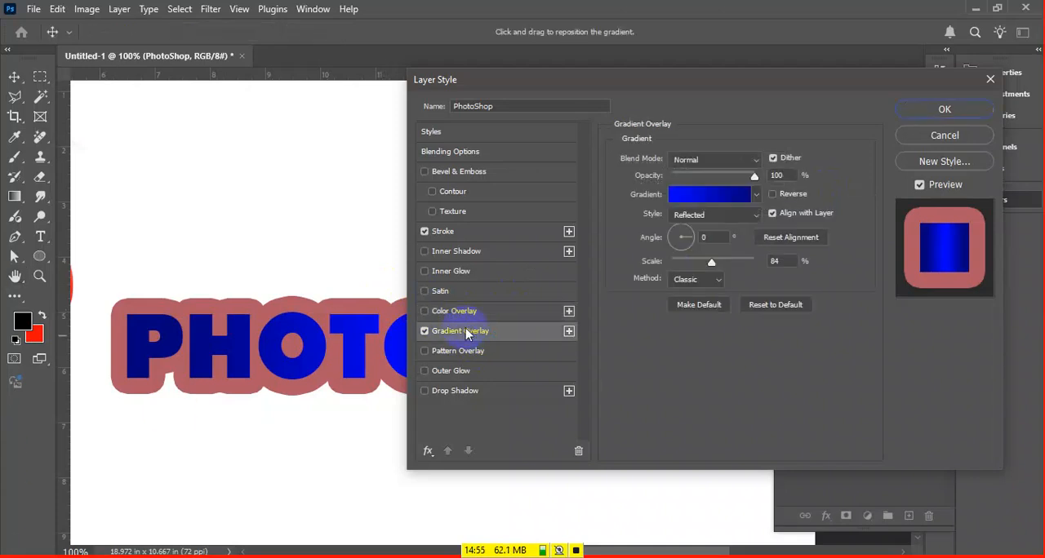
left_click_drag(637, 82, 802, 79)
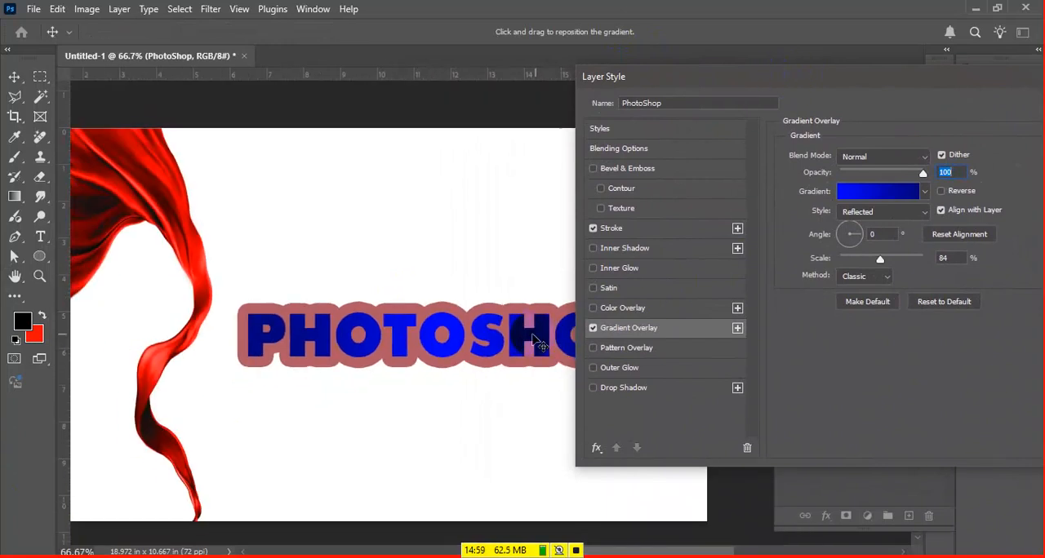
left_click_drag(489, 332, 372, 364)
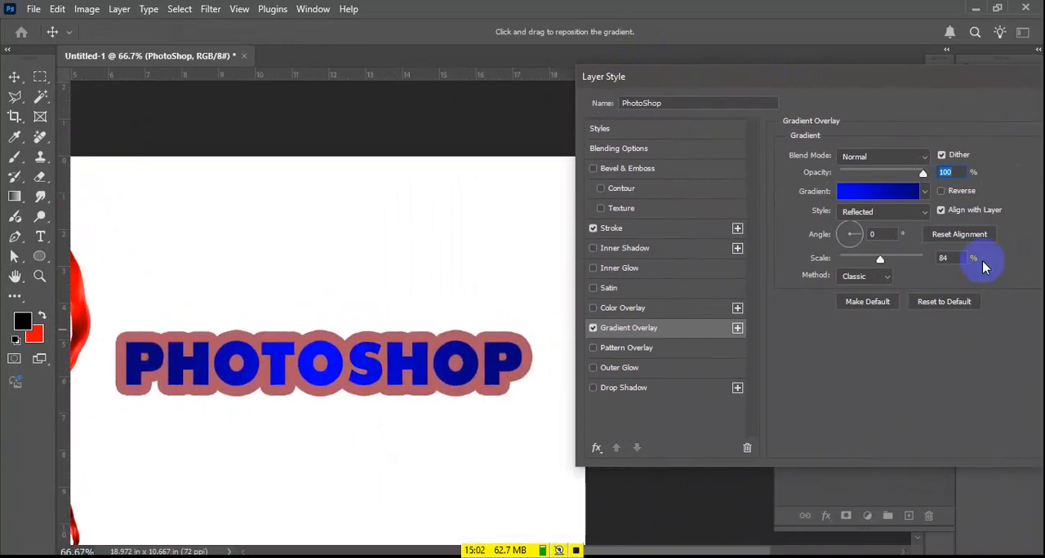
left_click(373, 326)
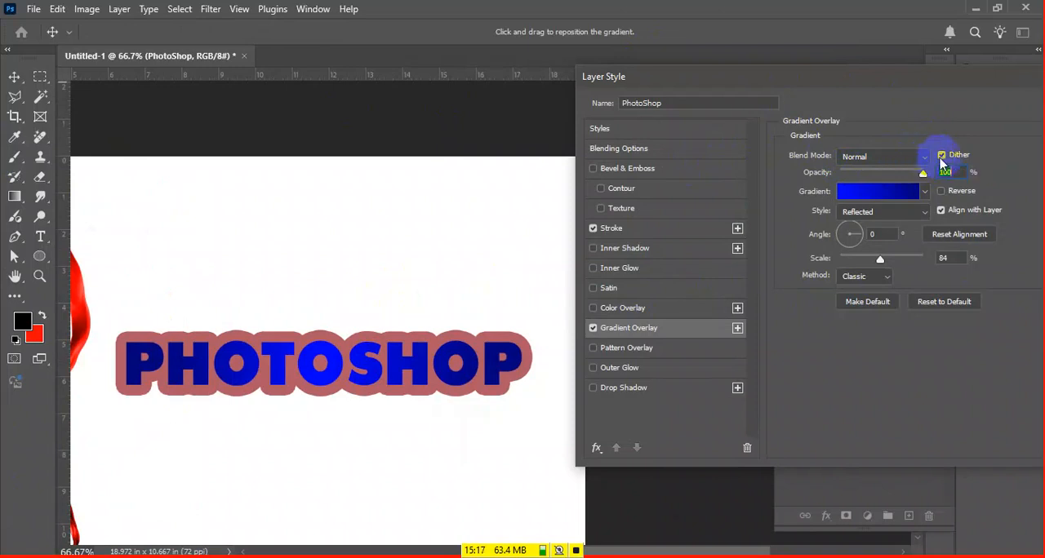
left_click_drag(923, 174, 976, 189)
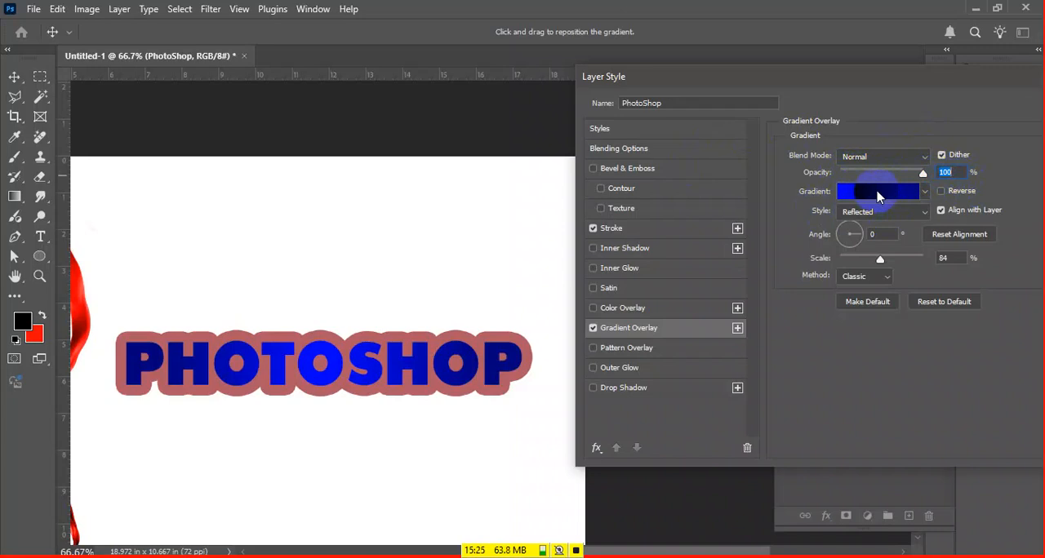
Try gradient presets from the Blues group on the text, including Blue_11 and Blue_02, and discard the change
left_click(877, 196)
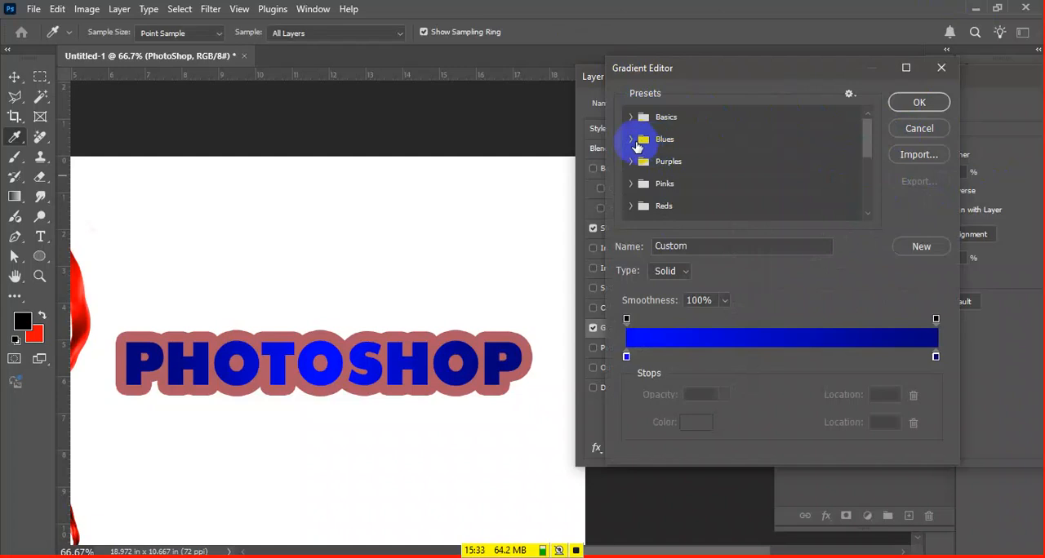
left_click(634, 141)
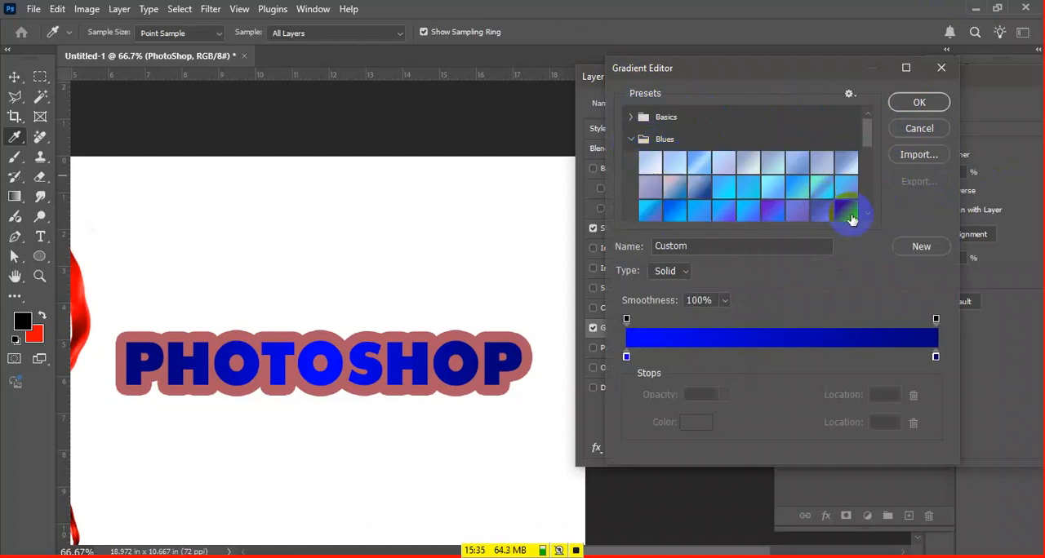
left_click(827, 212)
left_click(794, 194)
left_click(676, 181)
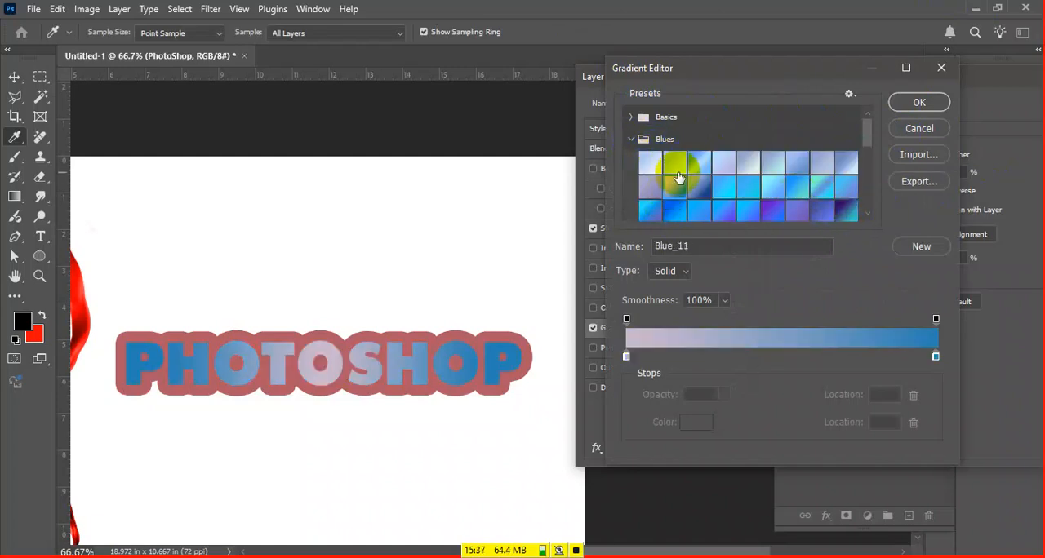
left_click(685, 170)
left_click(630, 137)
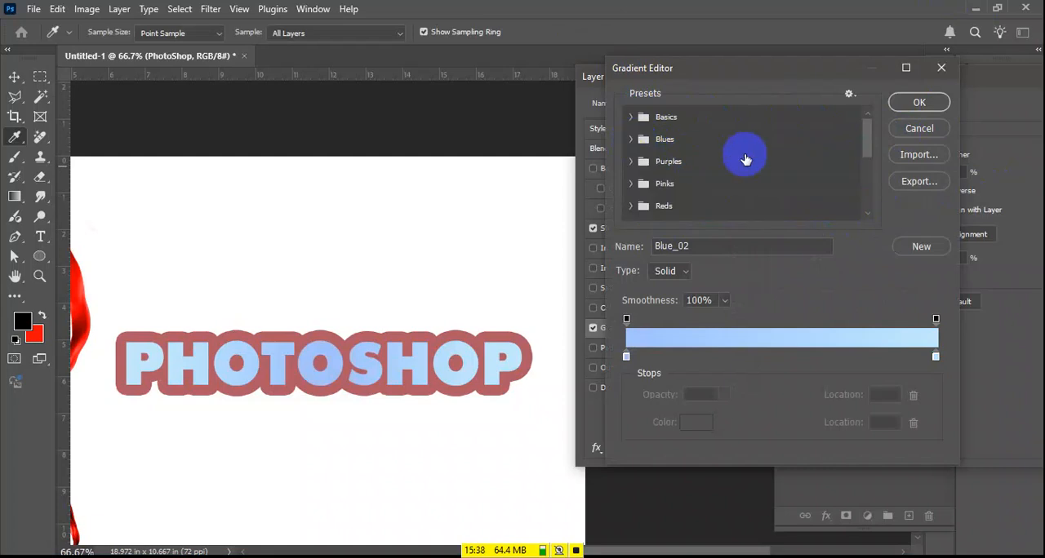
left_click(914, 129)
Accept the text's layer style settings and undo them
left_click_drag(967, 76, 835, 70)
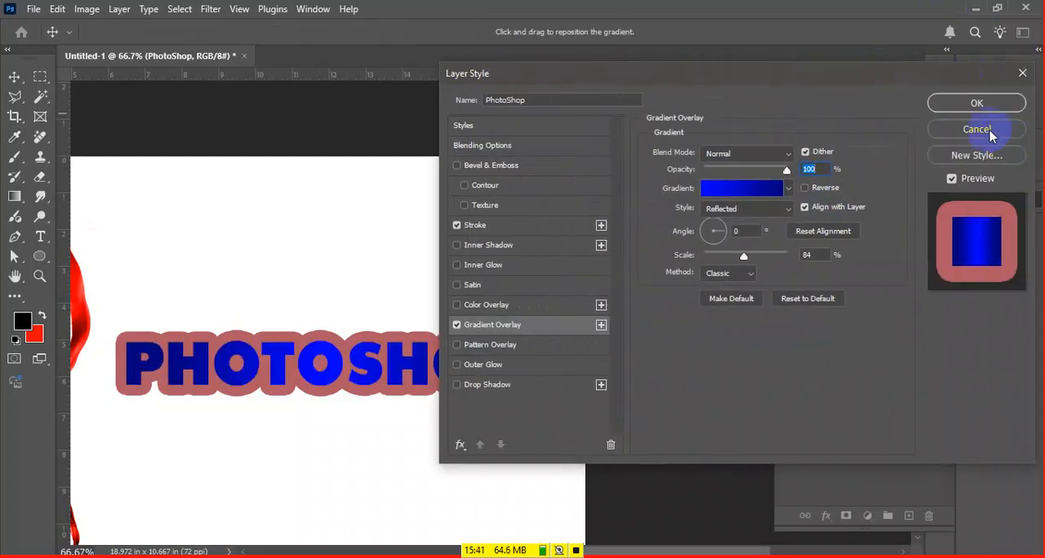
left_click(982, 108)
key("ctrl+z")
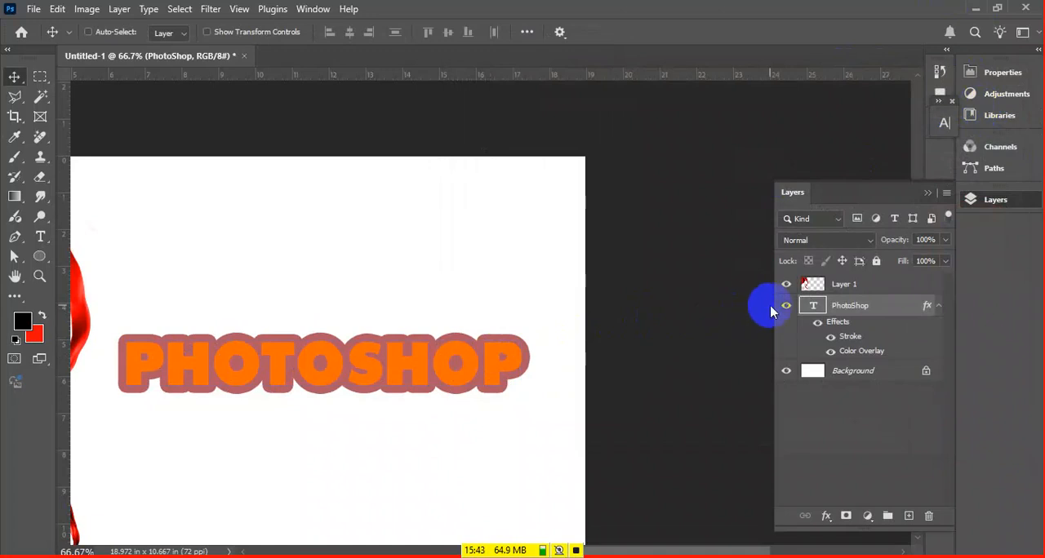
Hide the PhotoShop text layer and draw a black-filled circle about 6.7 in across on the white canvas
left_click(785, 307)
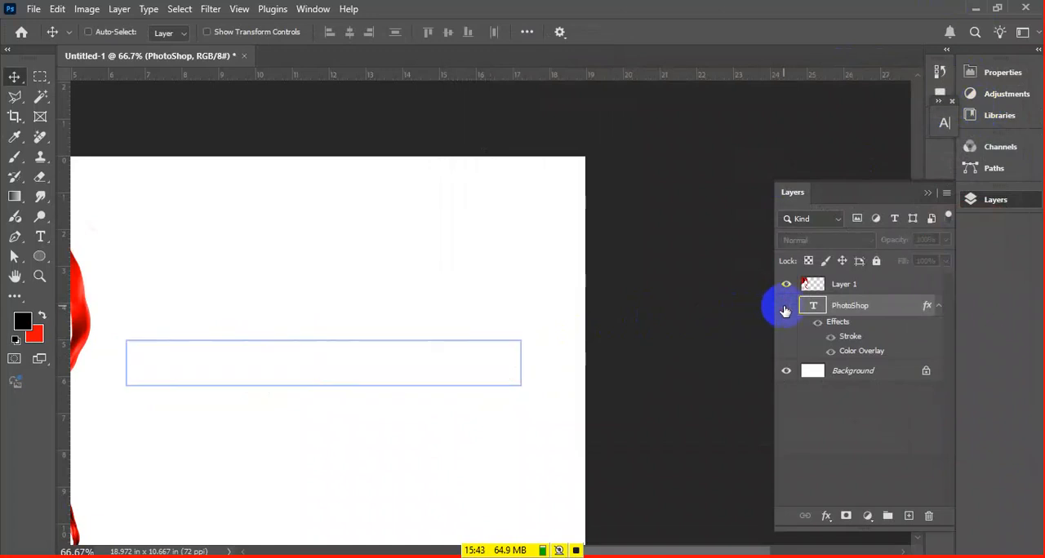
left_click(39, 256)
left_click_drag(180, 237, 550, 409)
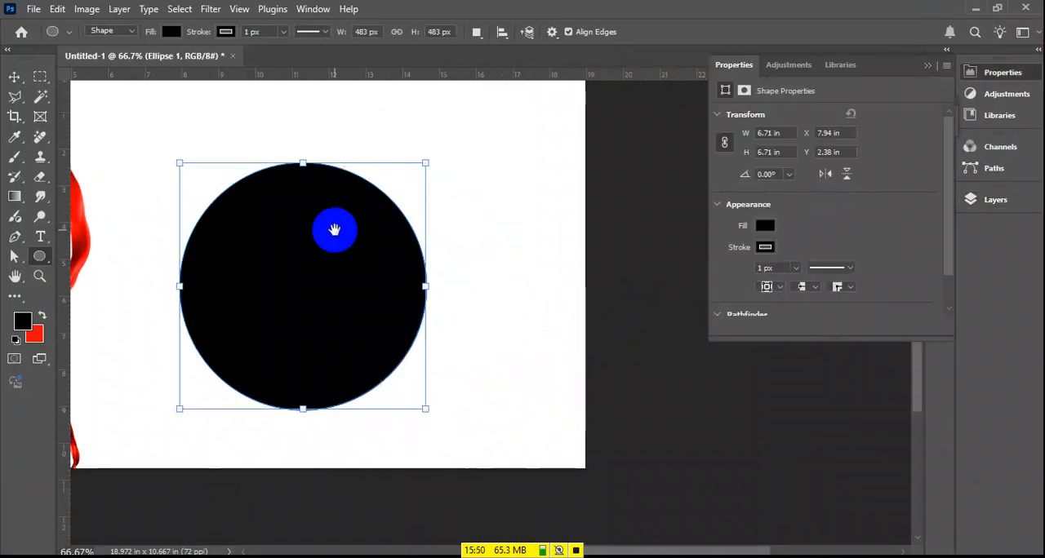
left_click_drag(333, 226, 405, 331)
Apply a Gradient Overlay layer style to the black circle
left_click(969, 199)
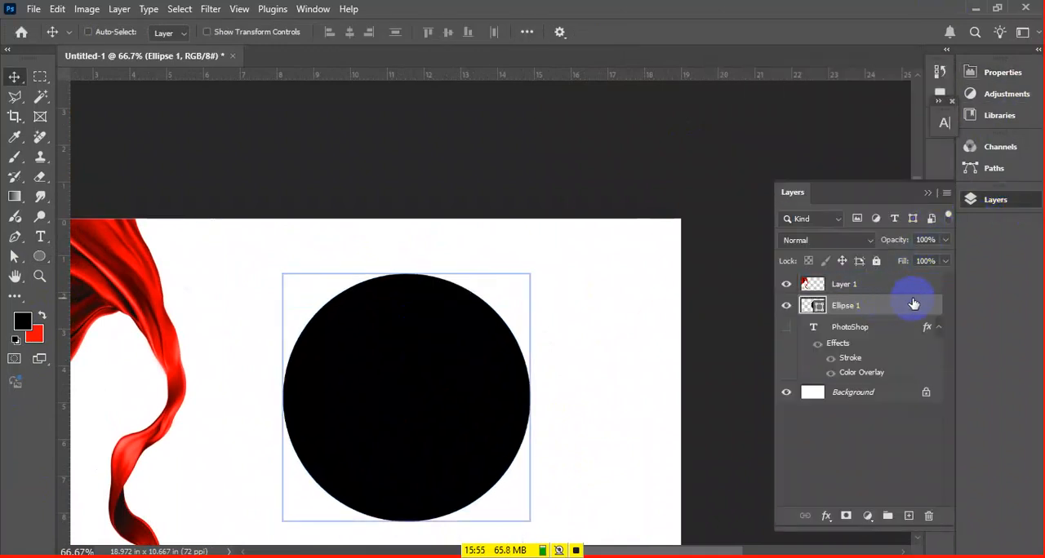
double_click(886, 300)
left_click_drag(362, 361, 285, 334)
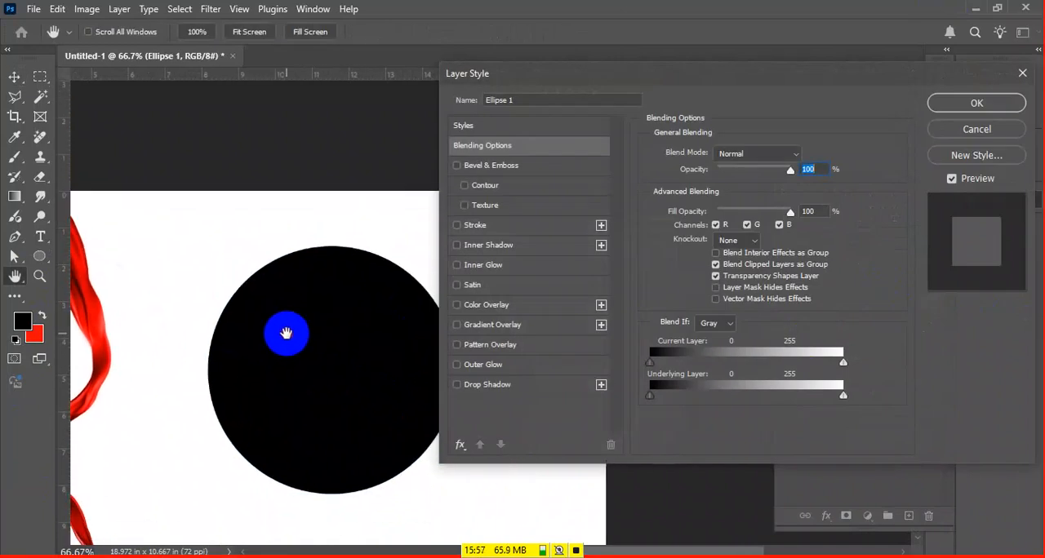
left_click(493, 324)
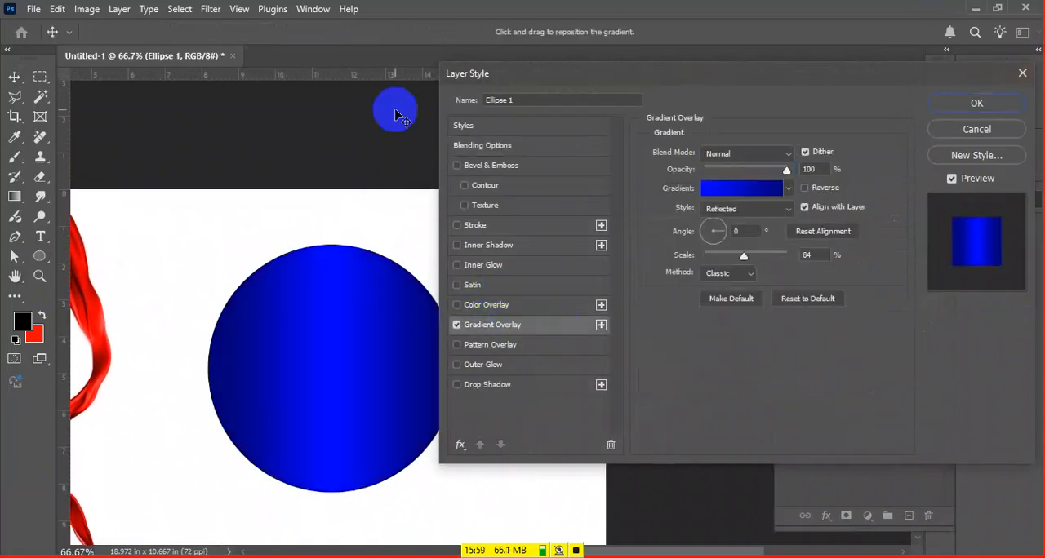
Try gradient presets from the Pinks group on the circle, ending with Pink_02
left_click(744, 201)
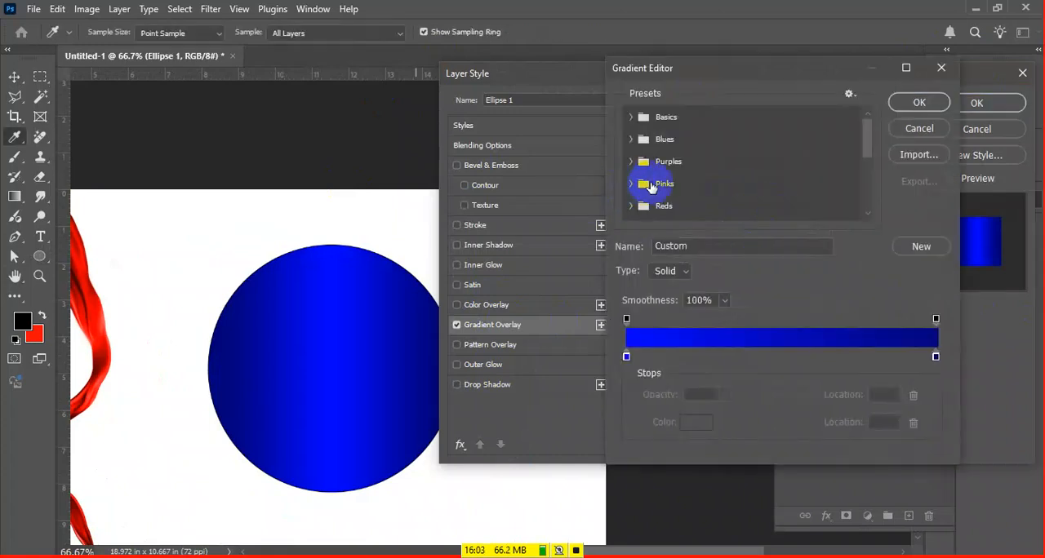
left_click(631, 183)
scroll(686, 208, "down", 3)
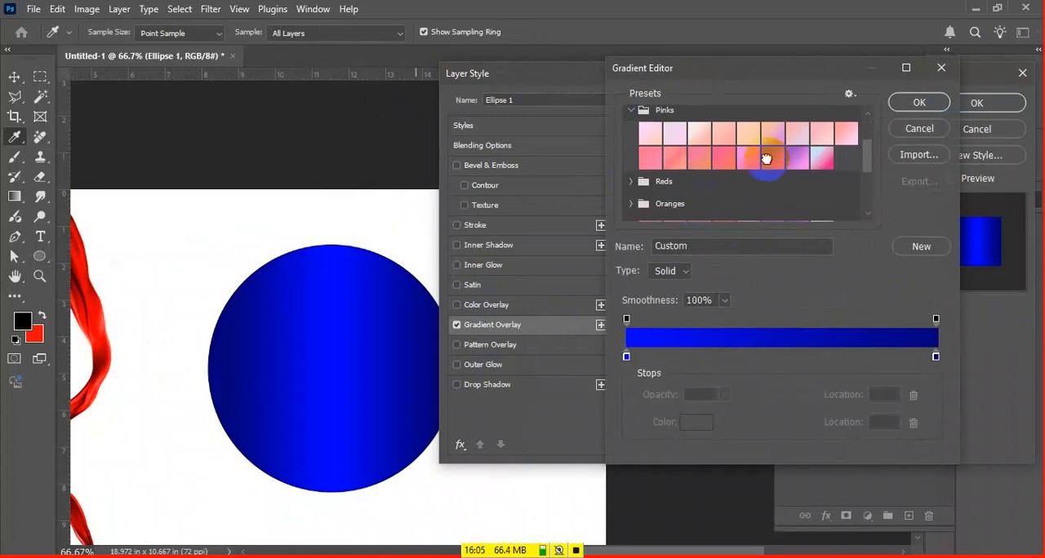
left_click(746, 156)
left_click(745, 155)
left_click(699, 151)
left_click(667, 135)
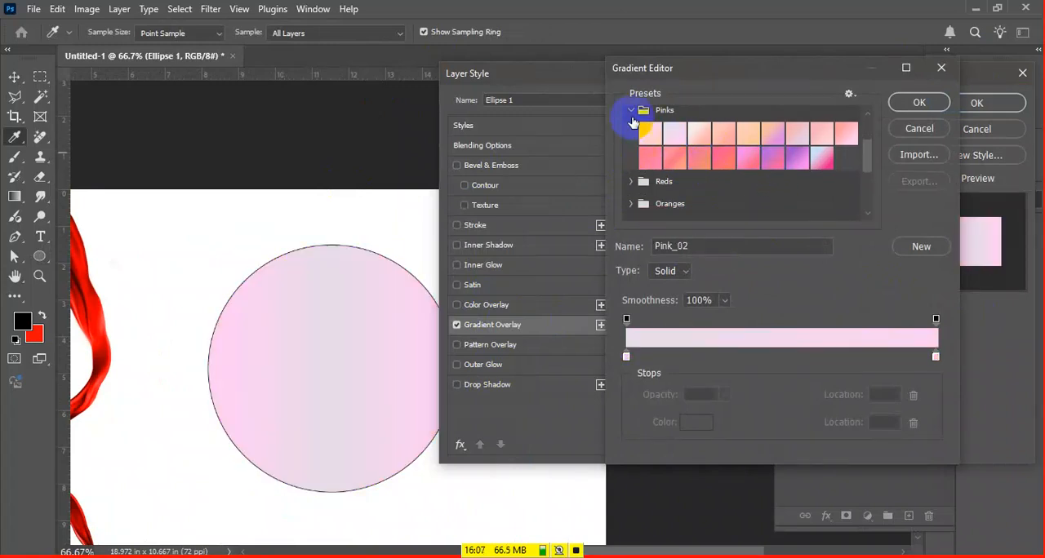
scroll(633, 123, "up", 1)
left_click(633, 148)
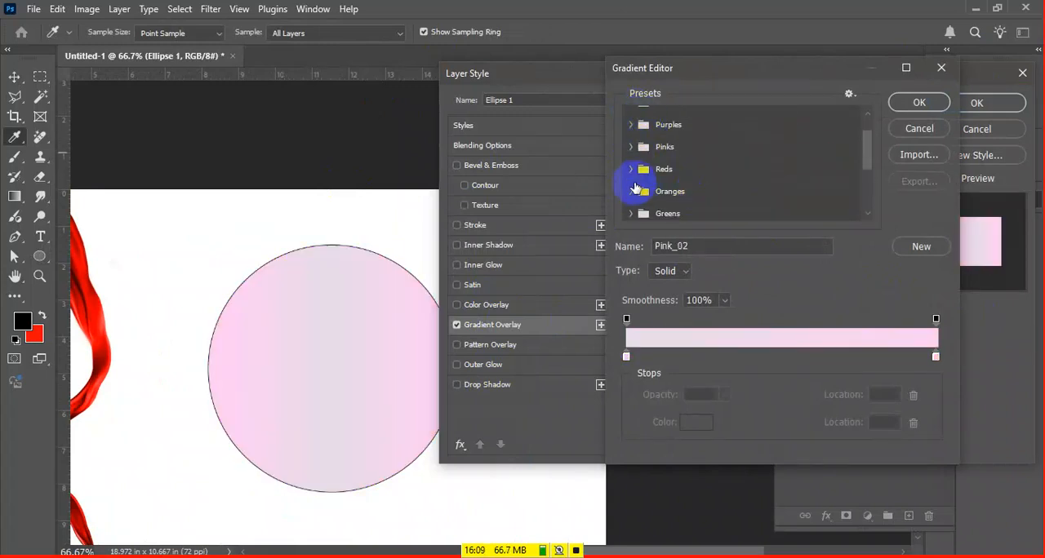
Try gradient presets from the Oranges group on the circle, including Orange_12 and Orange_05
left_click(631, 192)
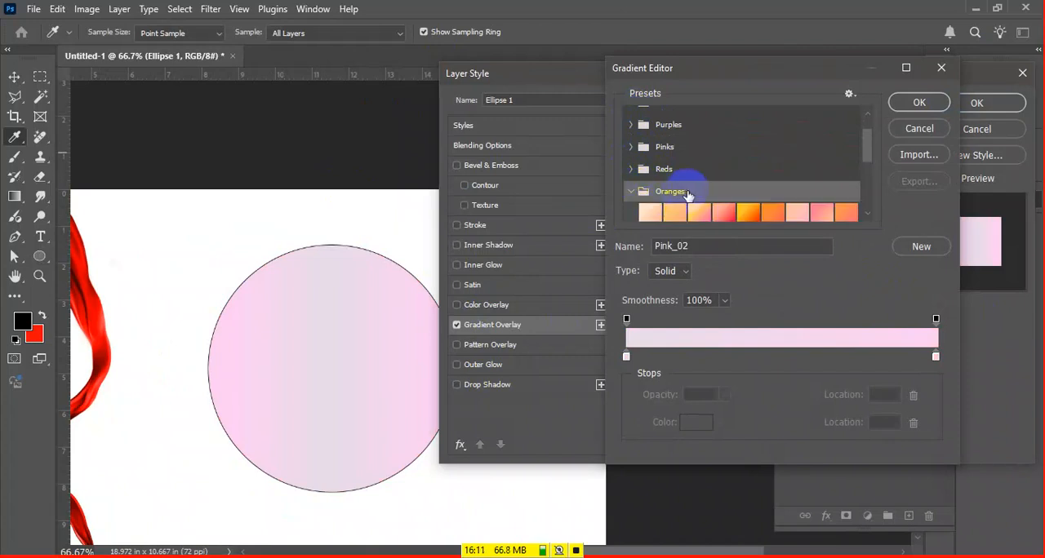
scroll(735, 180, "down", 1)
left_click(723, 155)
left_click(699, 178)
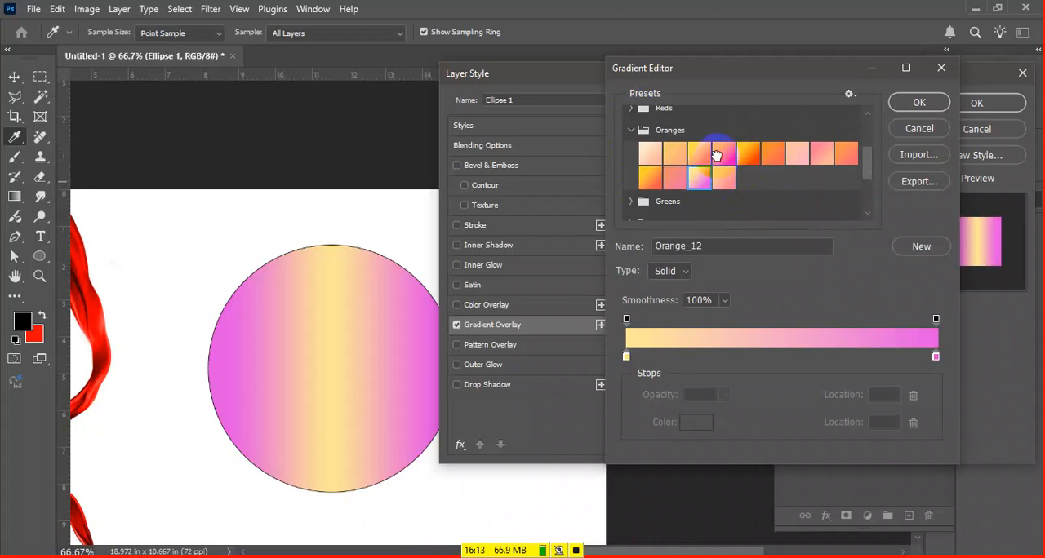
left_click(723, 153)
left_click(748, 154)
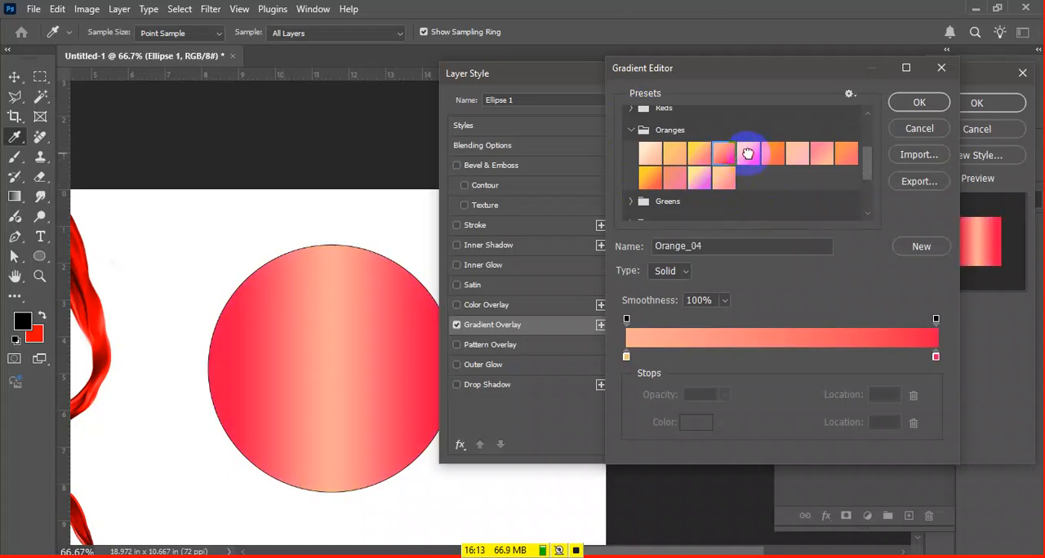
left_click(631, 130)
Set the circle's gradient to the Cloud_06 preset from the Cloud group
scroll(630, 186, "down", 2)
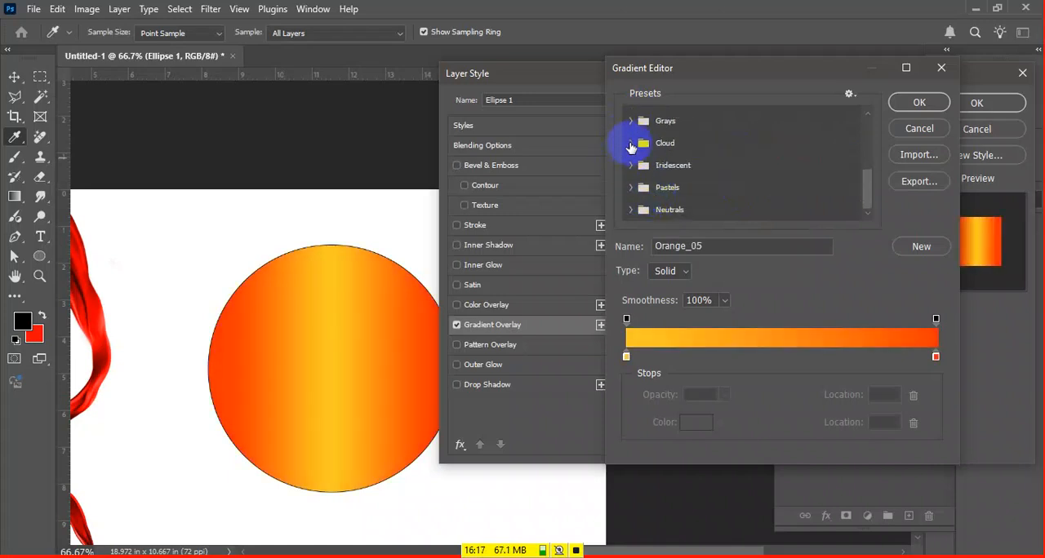
left_click(631, 143)
left_click(693, 167)
left_click(759, 168)
left_click(631, 143)
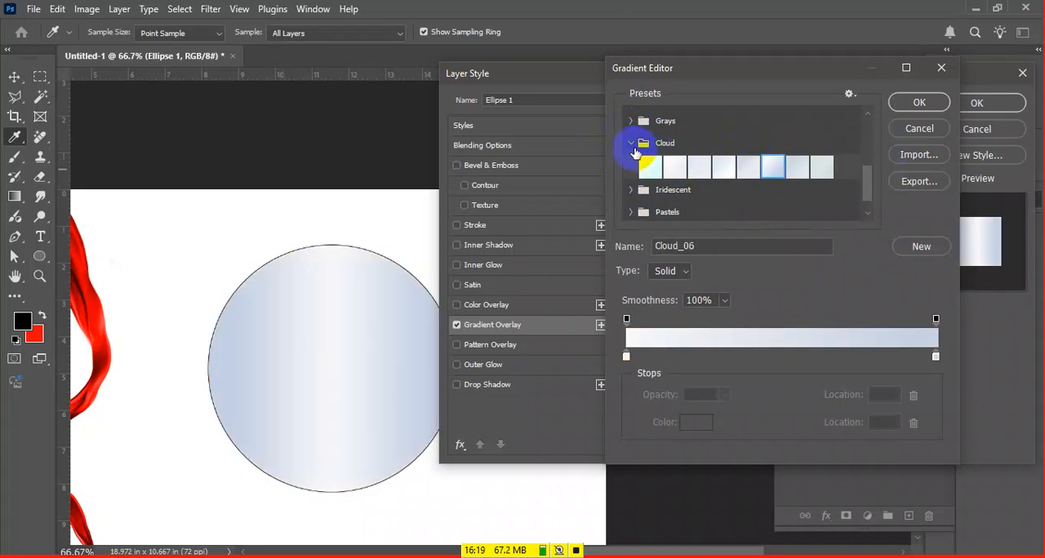
left_click(626, 359)
left_click(935, 359)
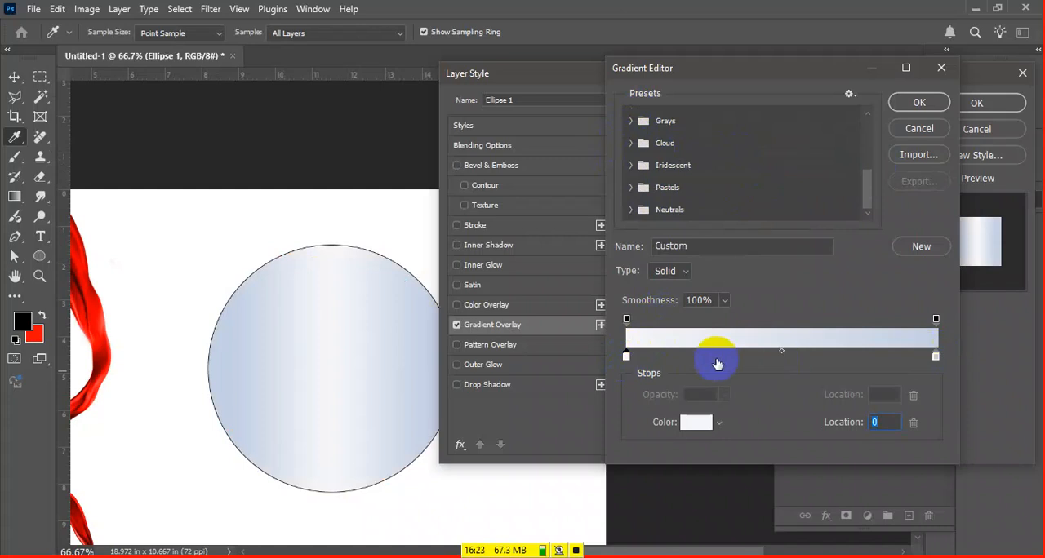
left_click(630, 359)
left_click(926, 361)
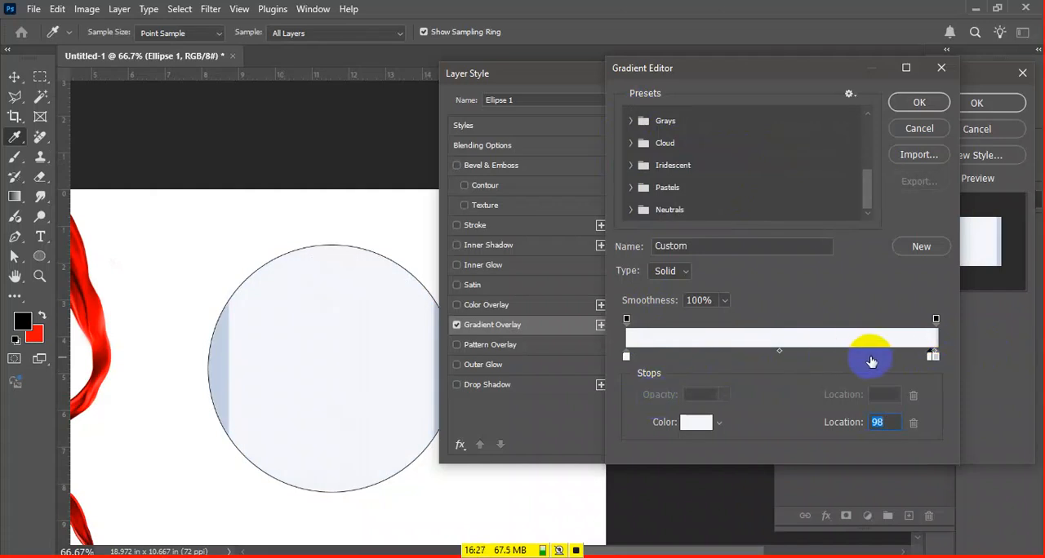
key("Delete")
left_click(936, 365)
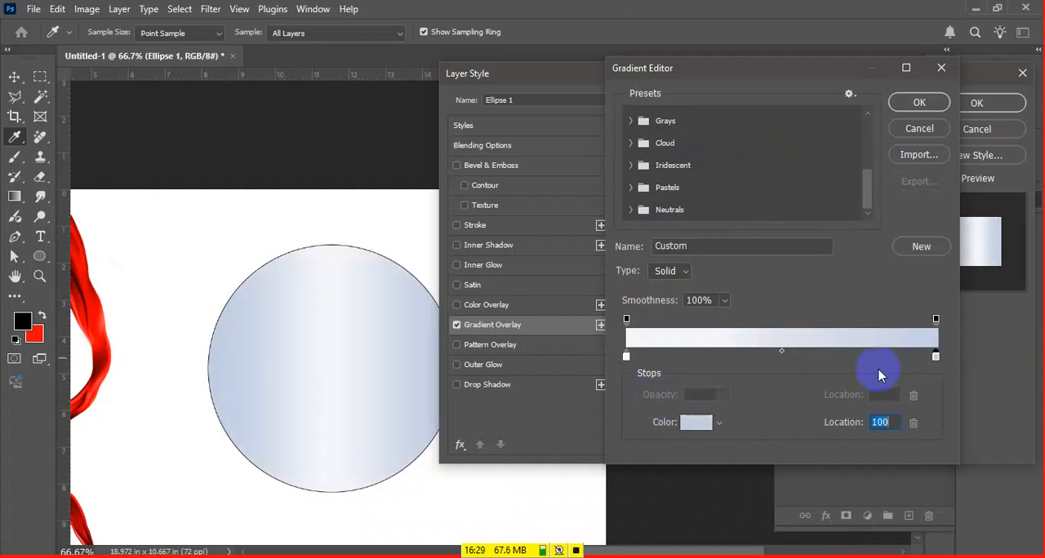
Recolor the gradient's starting color stop bright blue and its ending stop white
double_click(627, 358)
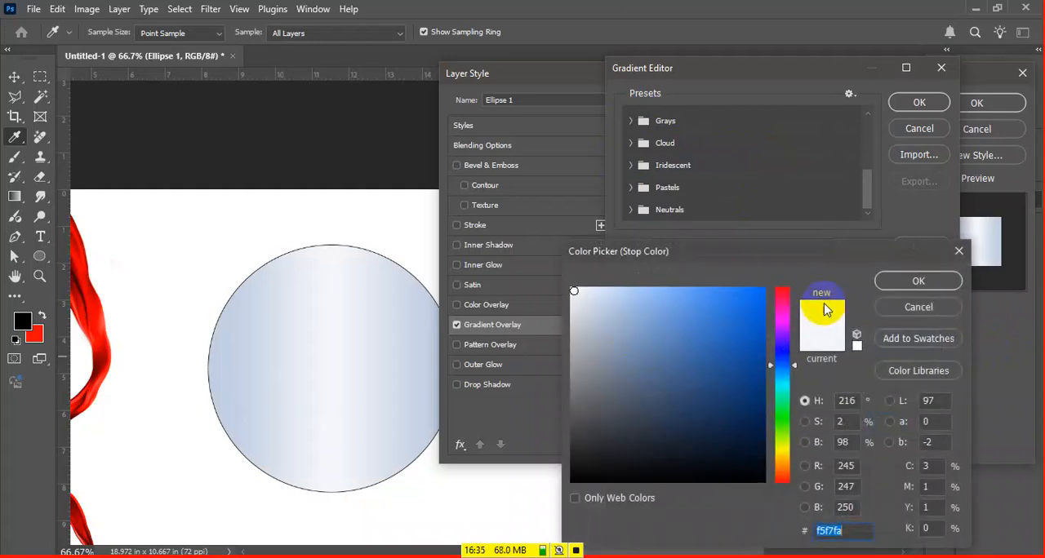
left_click_drag(749, 408, 760, 296)
left_click(959, 280)
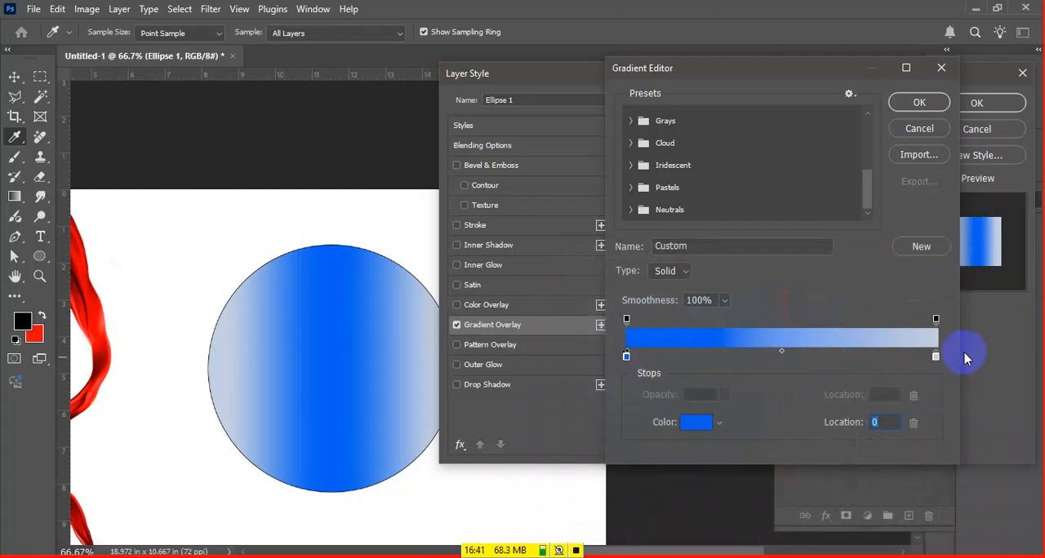
left_click(935, 356)
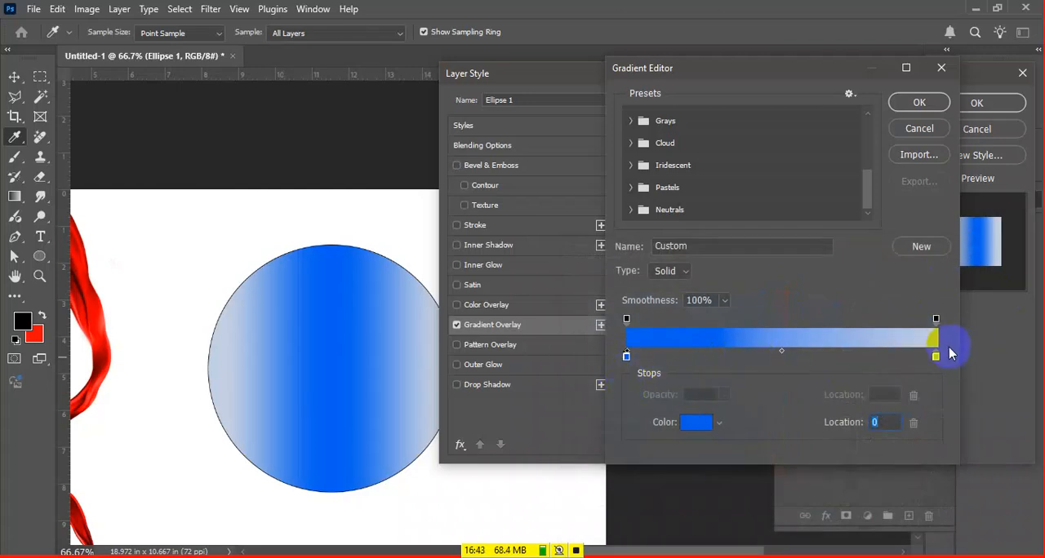
double_click(935, 355)
left_click_drag(636, 323, 453, 212)
left_click(919, 280)
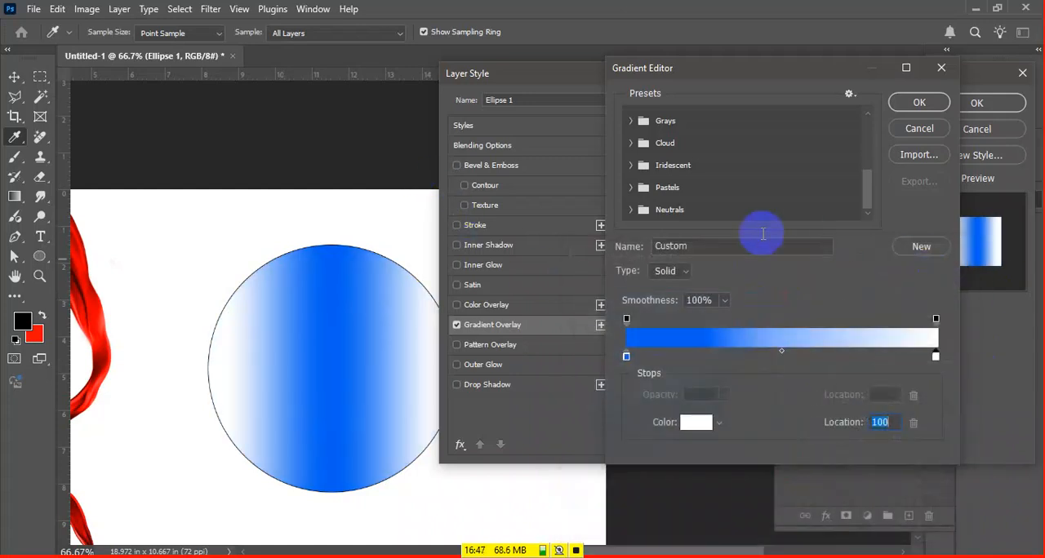
Apply the edited gradient and set the Gradient Overlay style to Linear
left_click(919, 102)
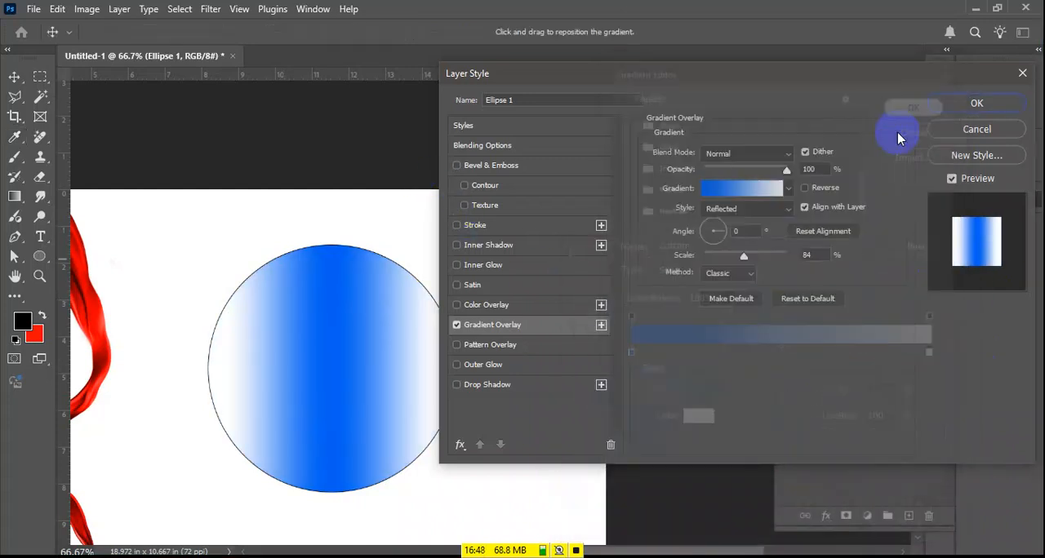
left_click(749, 209)
left_click(738, 223)
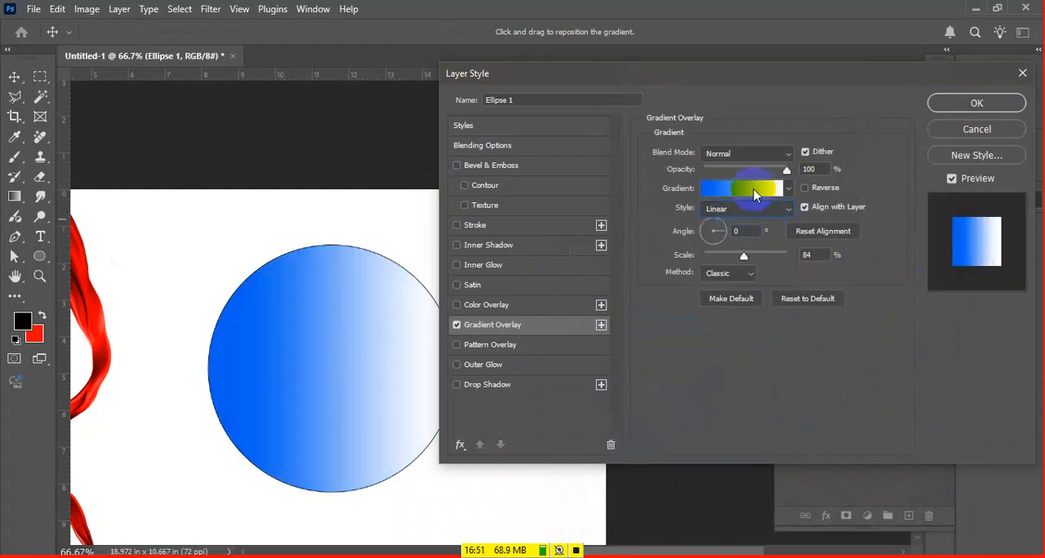
Edit the gradient and add a color stop at location 47, colored red (f90000)
left_click(754, 189)
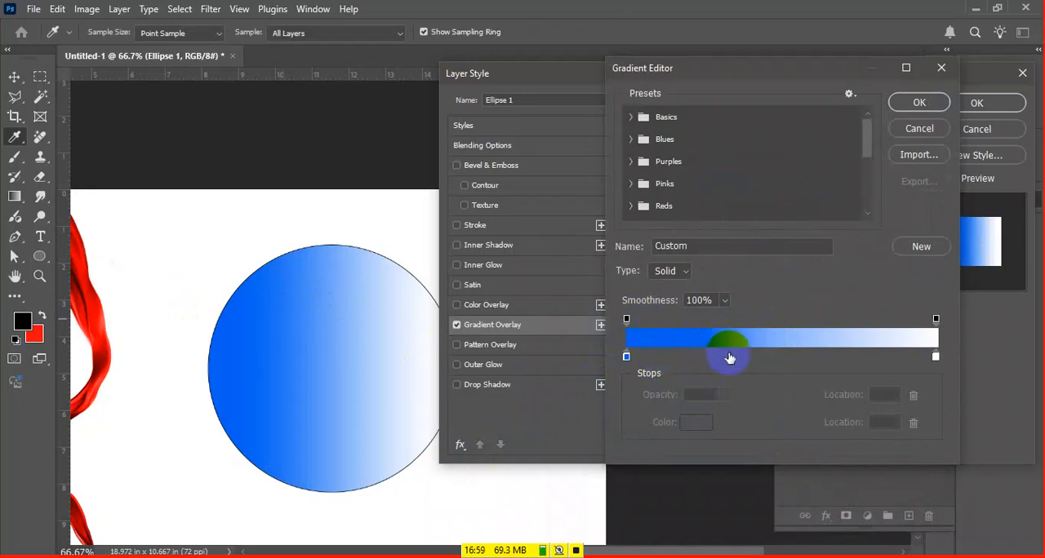
left_click(772, 357)
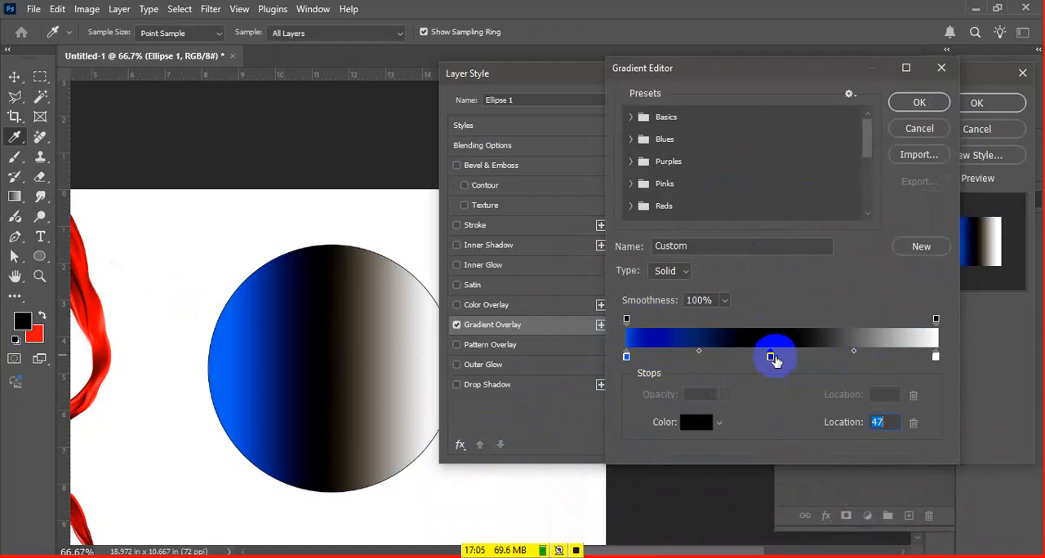
double_click(769, 356)
left_click(761, 294)
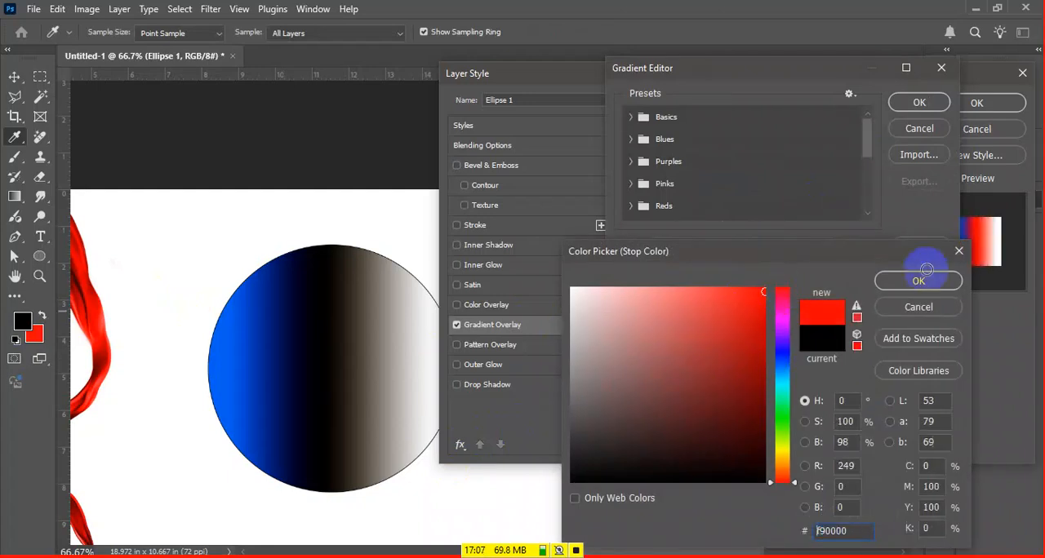
left_click(897, 289)
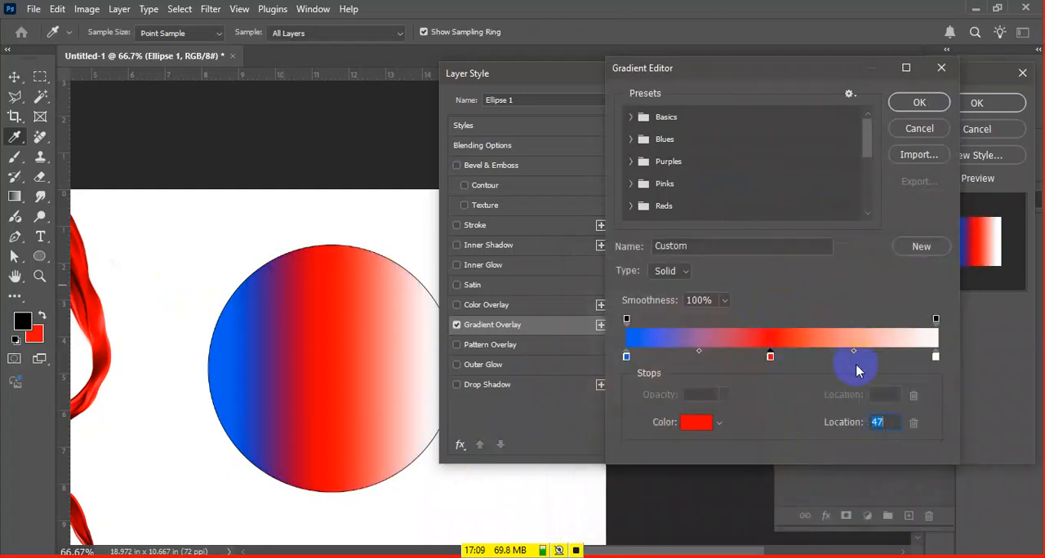
Set the midpoint between the red and white stops to 43 and move the red stop to location 29
mouse_move(852, 356)
left_mouse_down()
mouse_move(902, 362)
mouse_move(850, 349)
left_mouse_up()
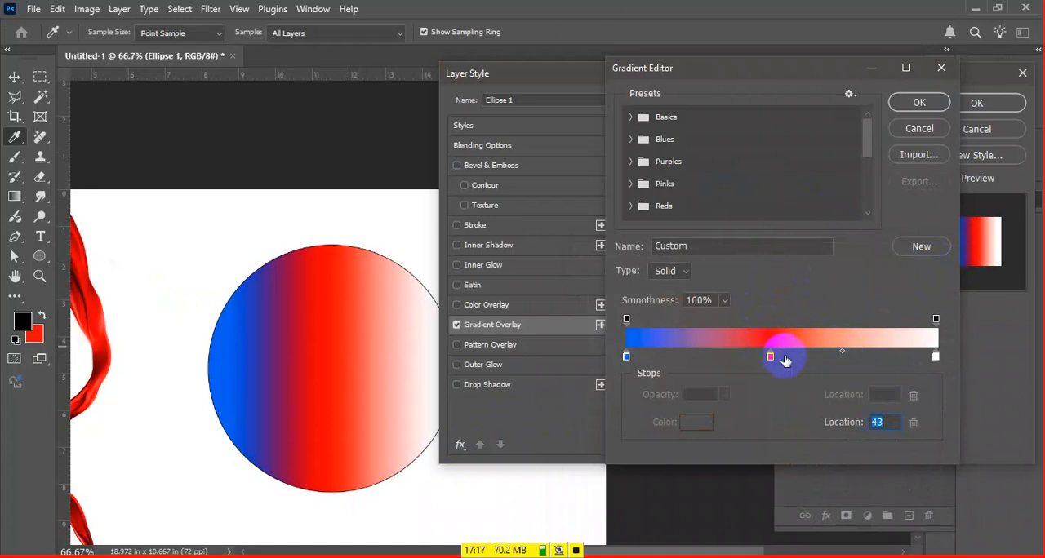
left_click_drag(771, 358, 796, 480)
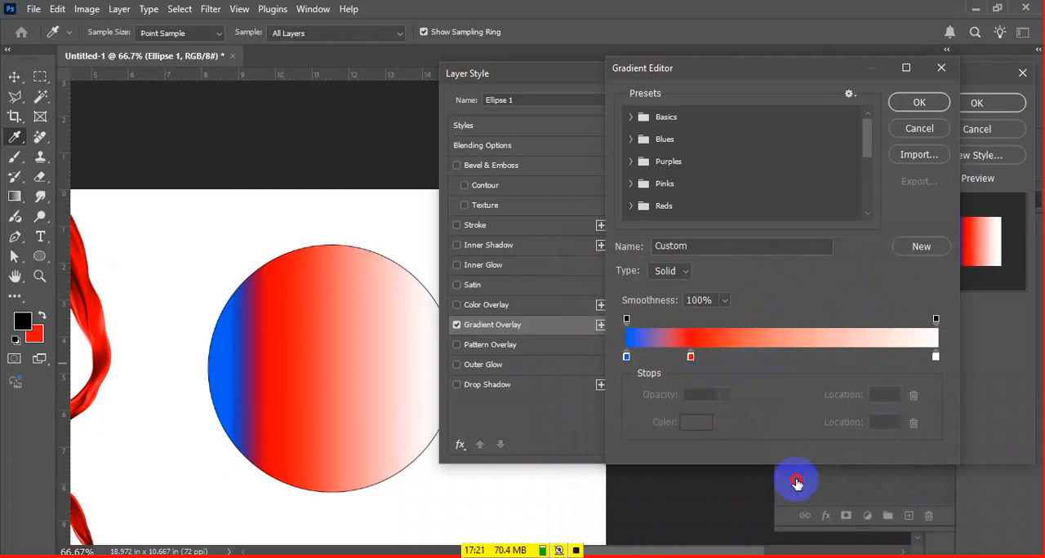
left_click_drag(690, 358, 715, 356)
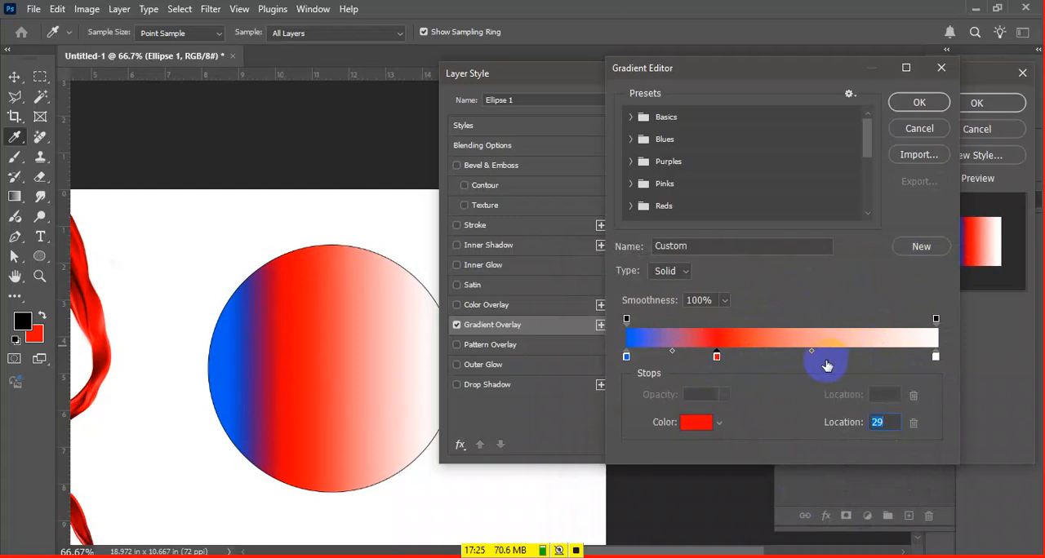
Add a green color stop at location 64 between the red and white stops
left_click(826, 358)
double_click(826, 356)
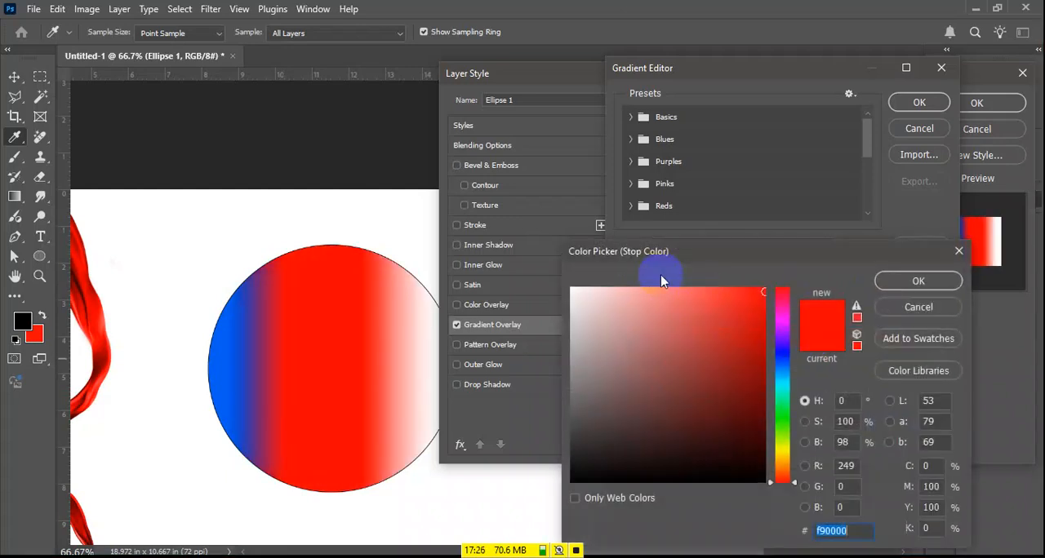
left_click(771, 422)
left_click(693, 338)
left_click(910, 281)
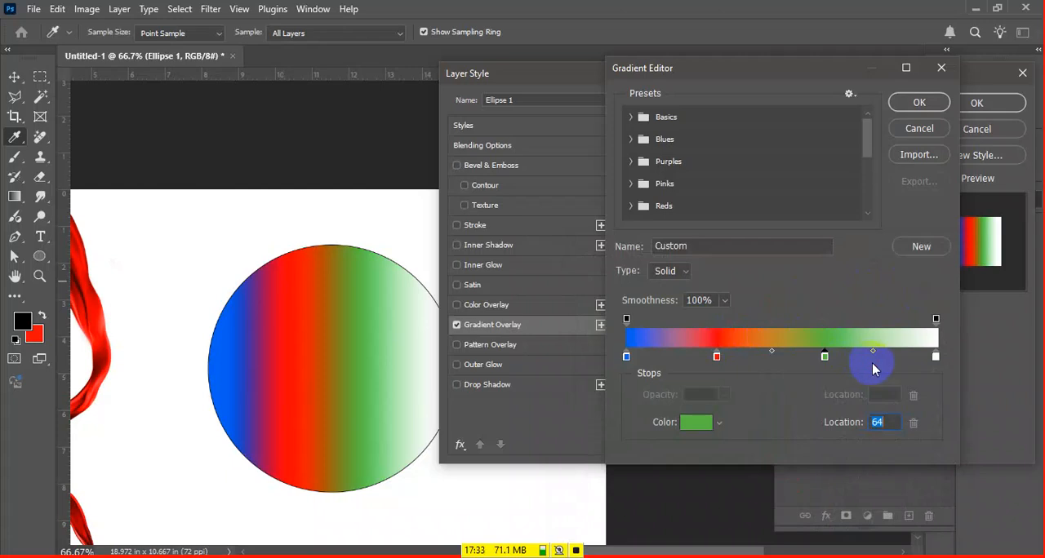
Add an orange-yellow color stop at location 82 between the green and white stops
left_click(881, 361)
double_click(878, 356)
left_click(776, 460)
left_click(732, 290)
left_click(898, 281)
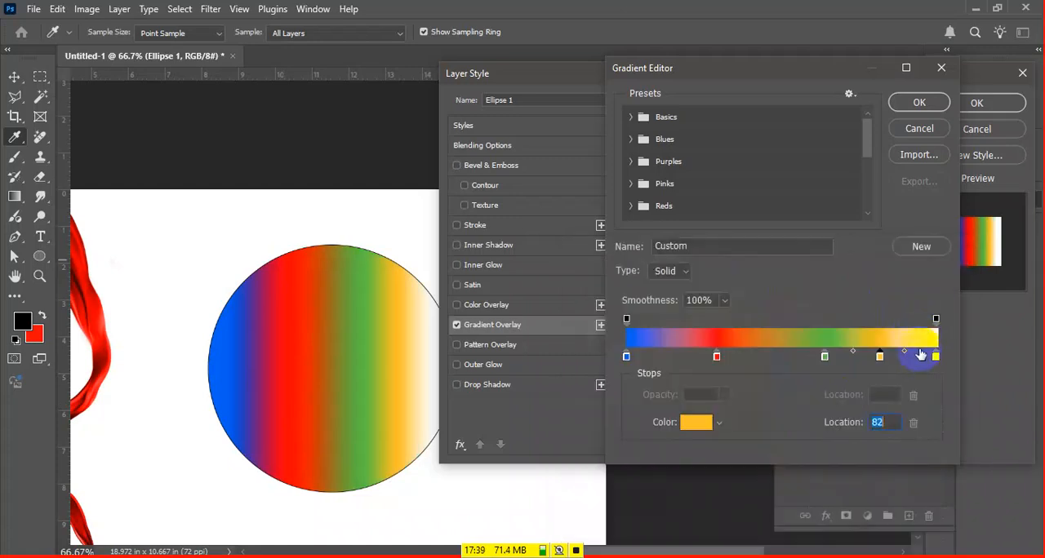
Recolor the gradient's ending stop at location 100 red (ff0a0a)
double_click(937, 359)
left_click(757, 288)
left_click(919, 282)
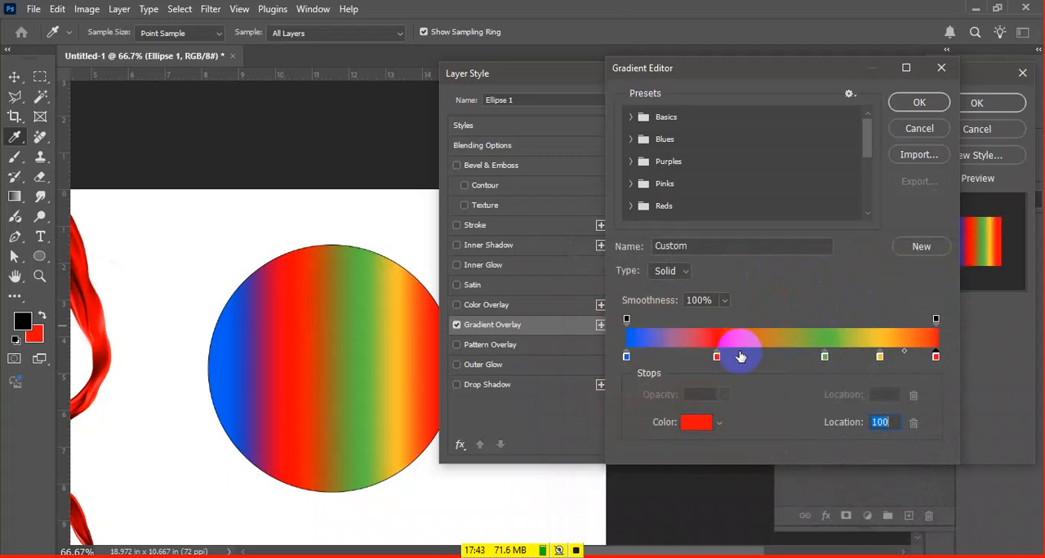
Add a color stop midway between the first red stop and the green stop, and color it white (ffffff)
left_click(746, 356)
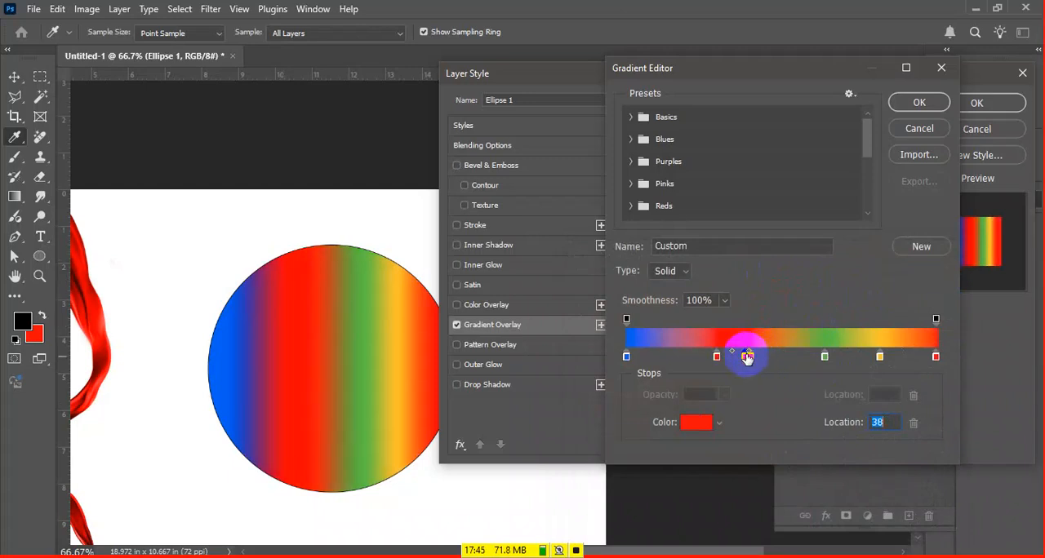
mouse_move(751, 359)
left_mouse_down()
mouse_move(771, 360)
mouse_move(764, 367)
left_mouse_up()
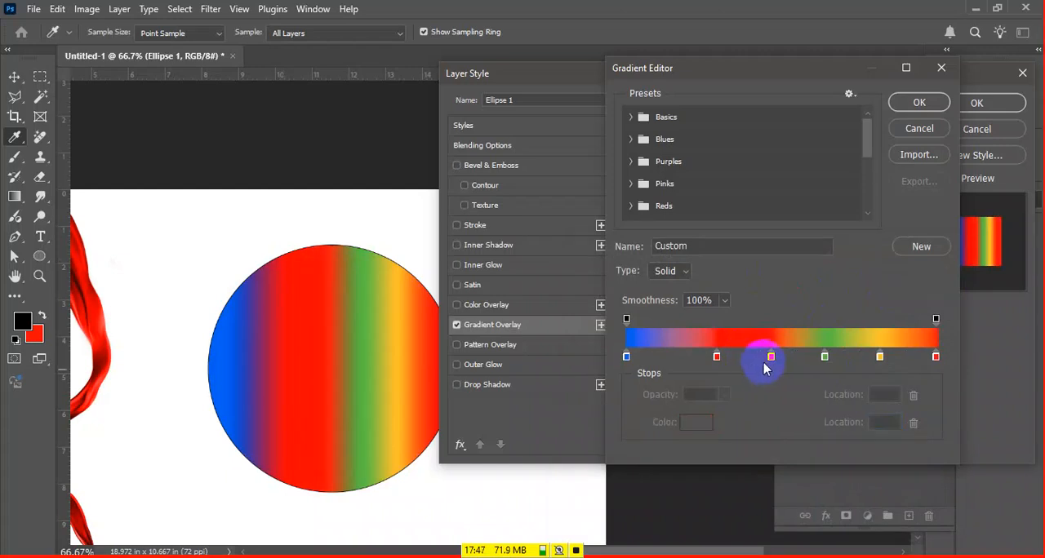
double_click(771, 357)
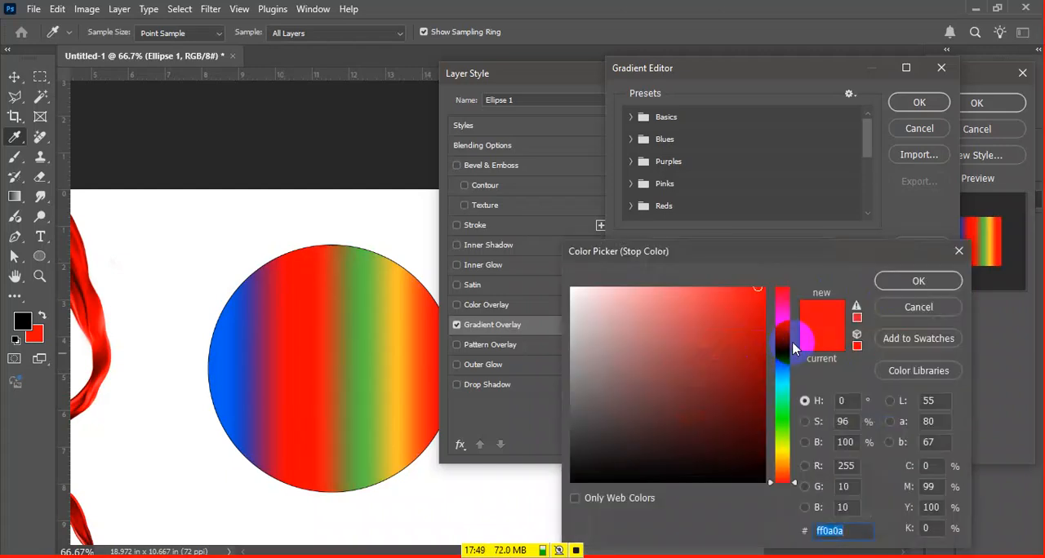
left_click(782, 339)
left_click_drag(718, 349, 539, 425)
left_click_drag(608, 327, 571, 289)
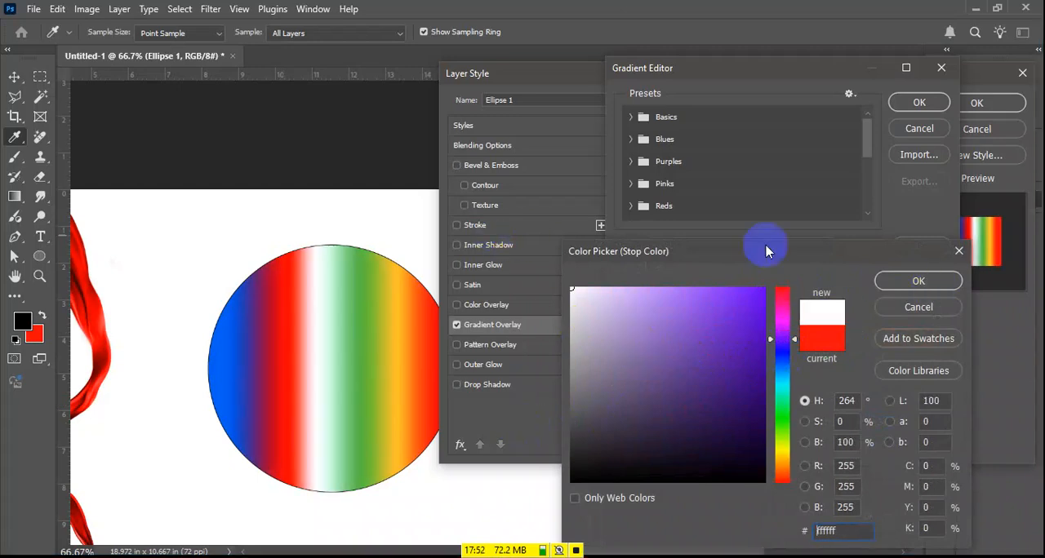
left_click(918, 281)
Remove the blue, green, orange and intermediate red stops, leaving white at the gradient's start and red at its end
left_click_drag(716, 361, 683, 353)
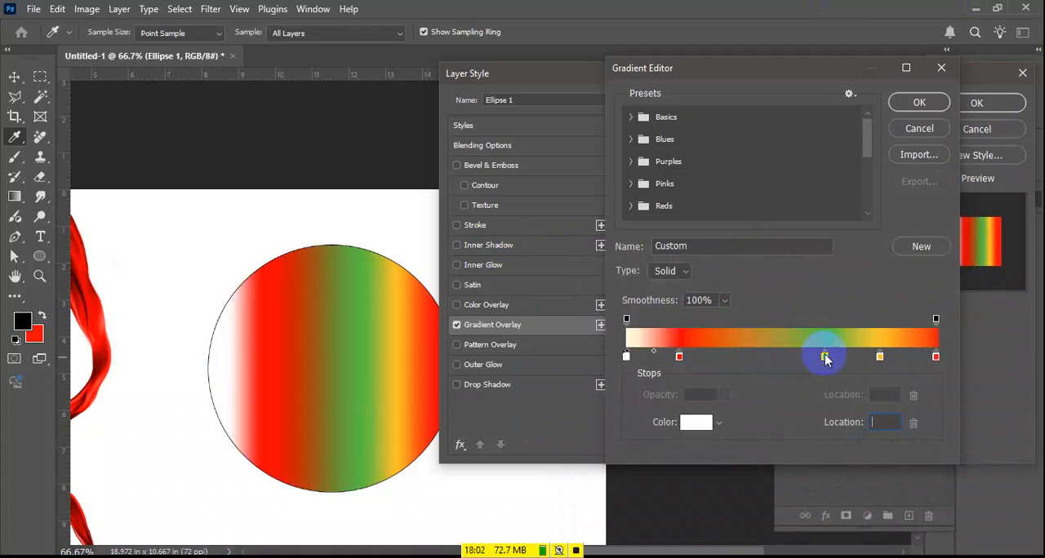
left_click_drag(825, 357, 832, 387)
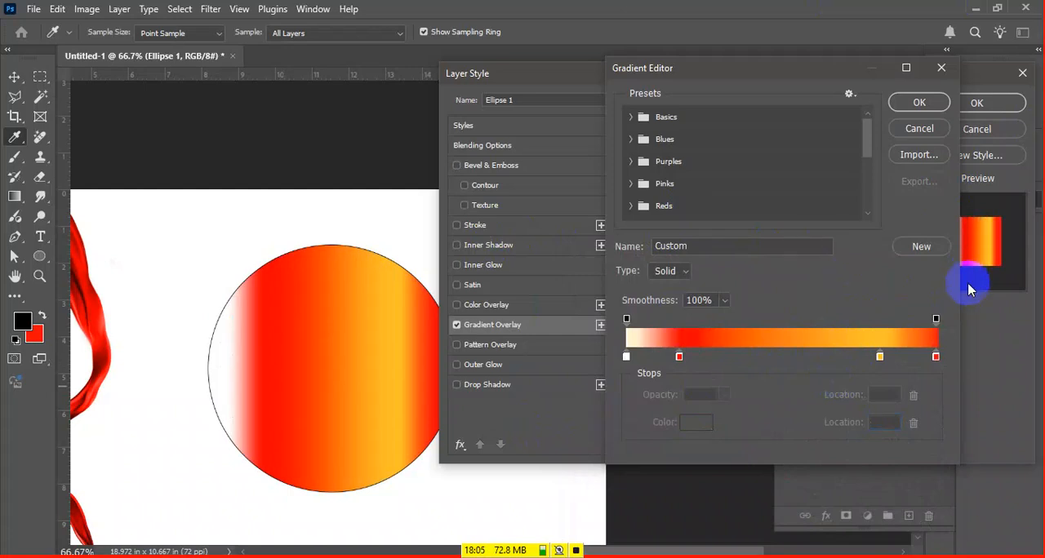
left_click(879, 357)
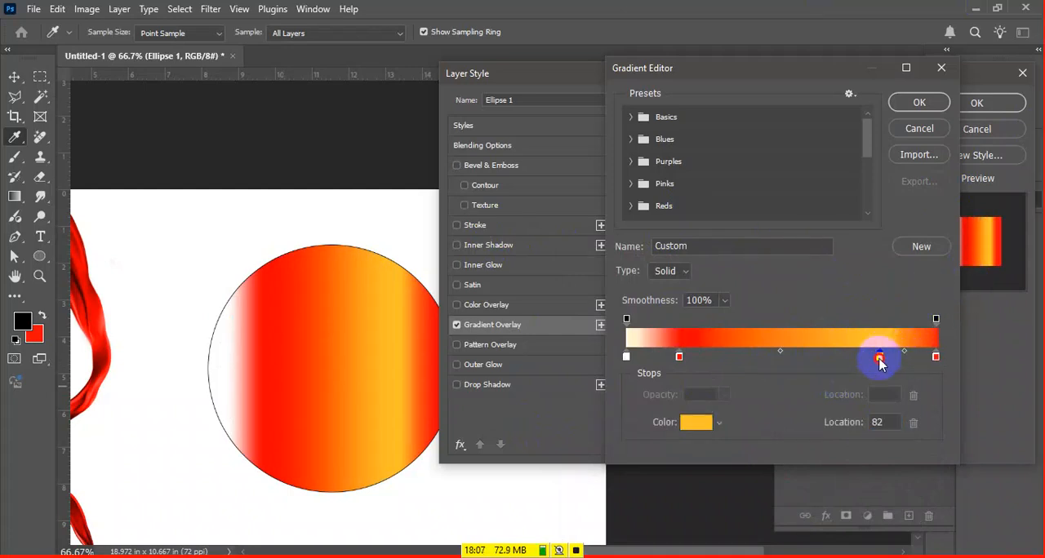
left_click_drag(875, 357, 878, 374)
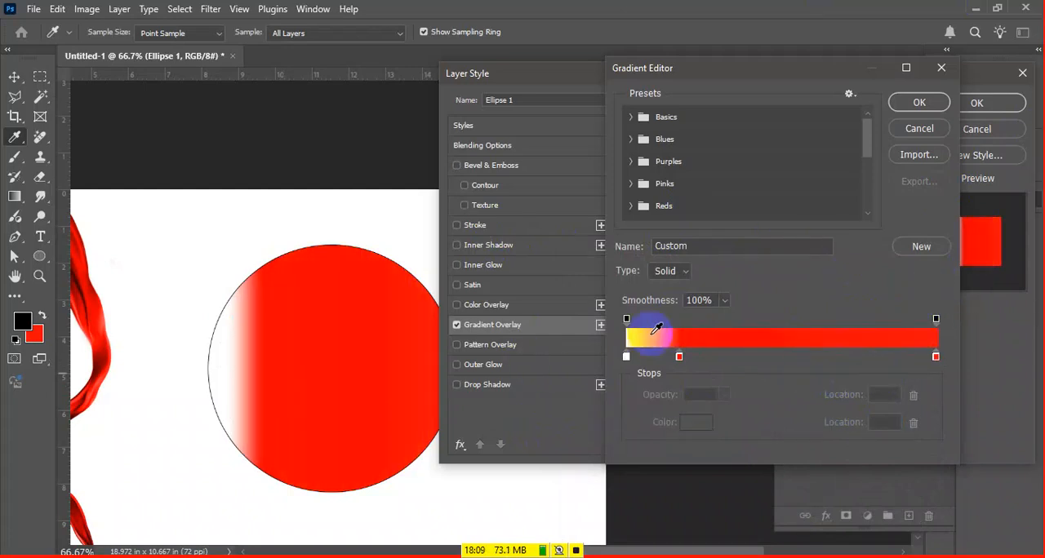
mouse_move(679, 360)
left_mouse_down()
mouse_move(693, 392)
mouse_move(620, 345)
left_mouse_up()
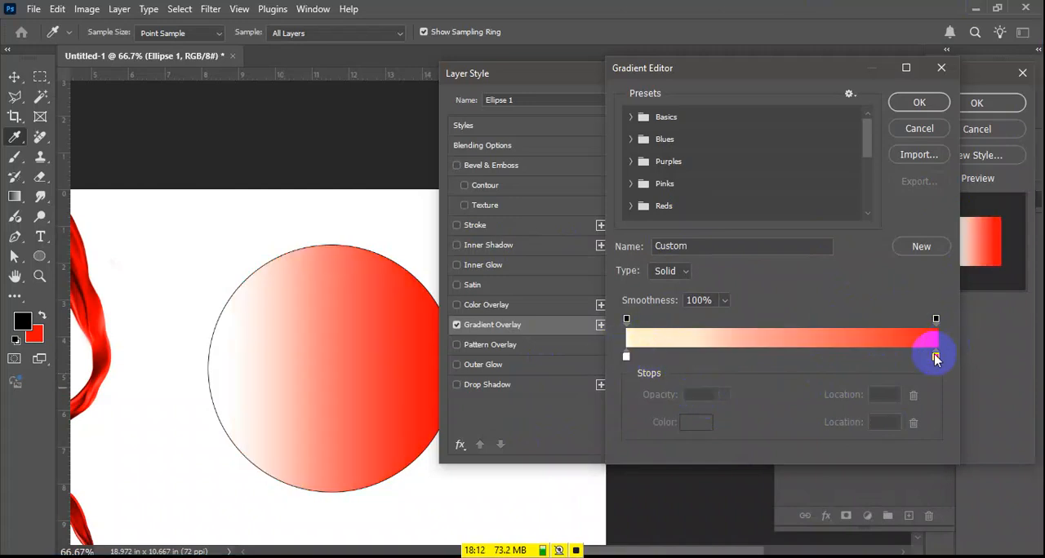
Set the midpoint between the white and red stops to 49 and add another red stop at location 50
left_click(935, 357)
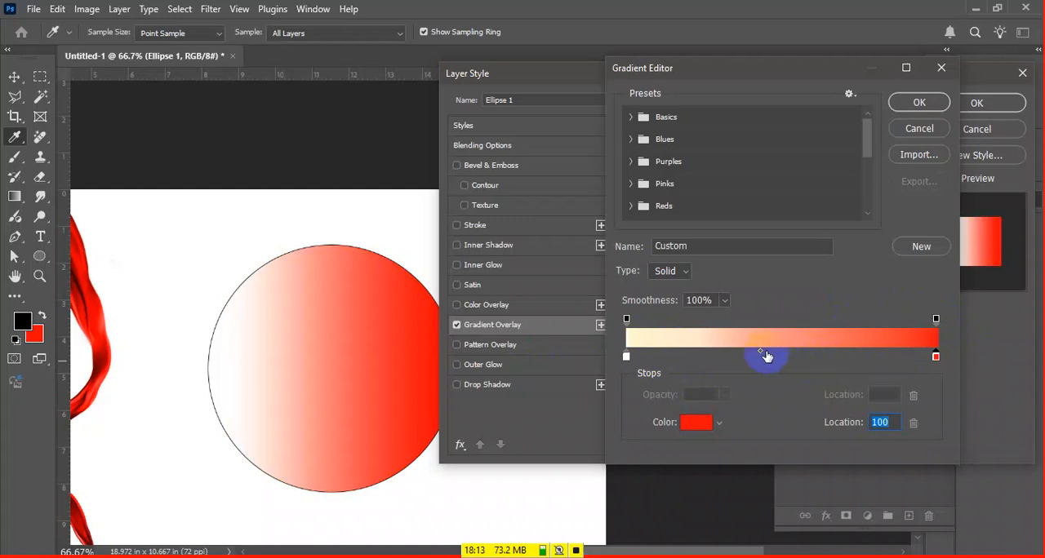
left_click_drag(764, 357, 778, 352)
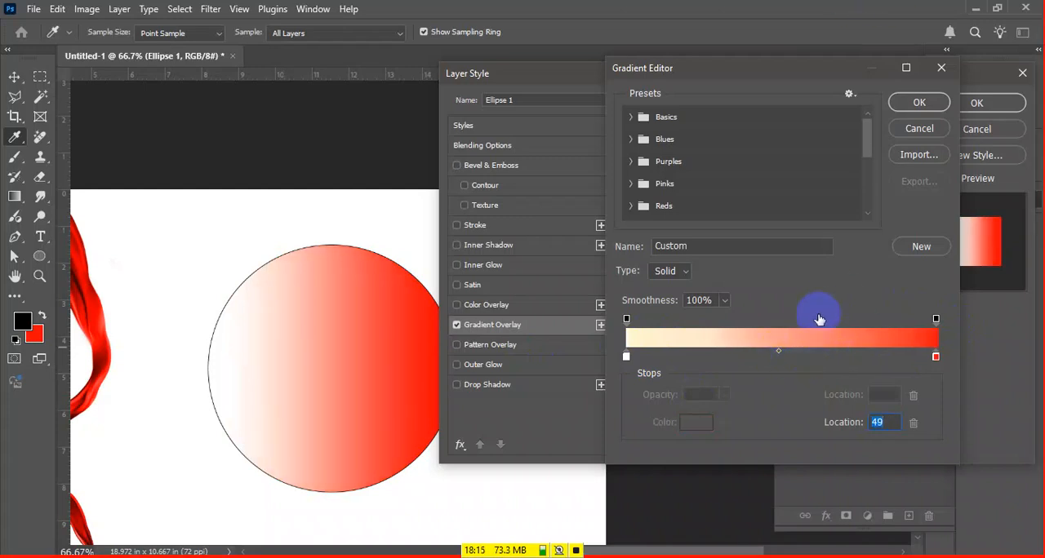
left_click(834, 357)
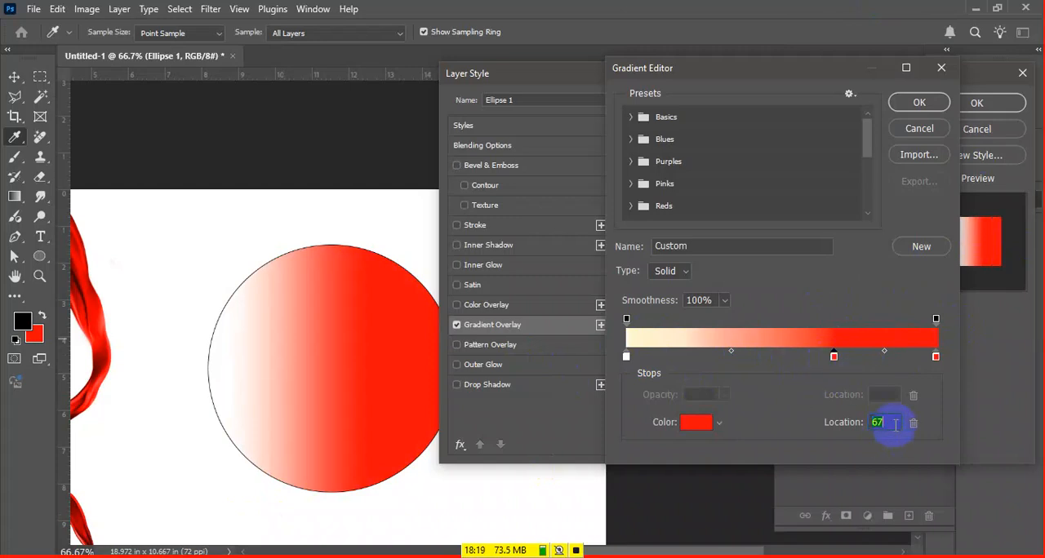
scroll(876, 395, "up", 3)
scroll(892, 416, "down", 20)
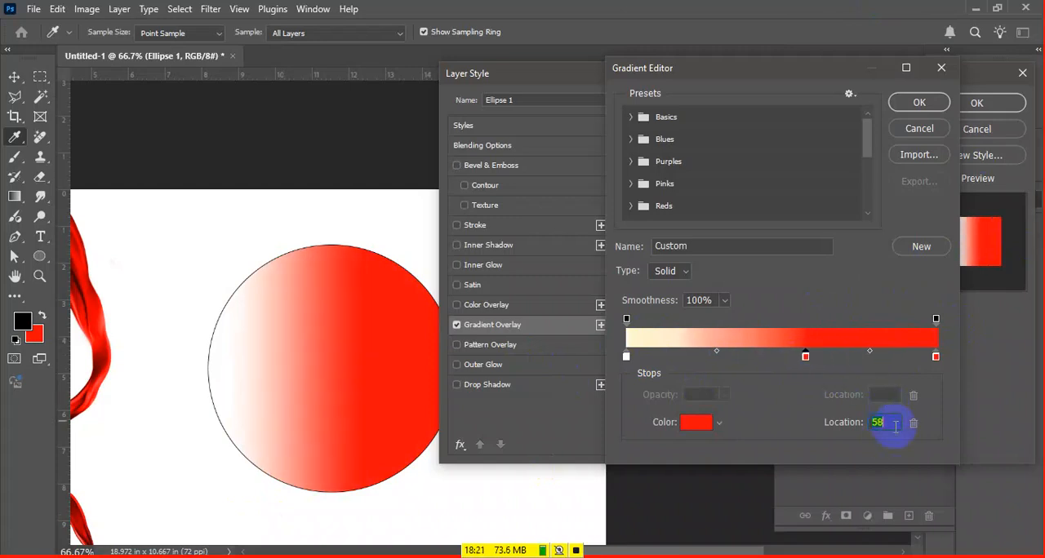
scroll(895, 427, "up", 1)
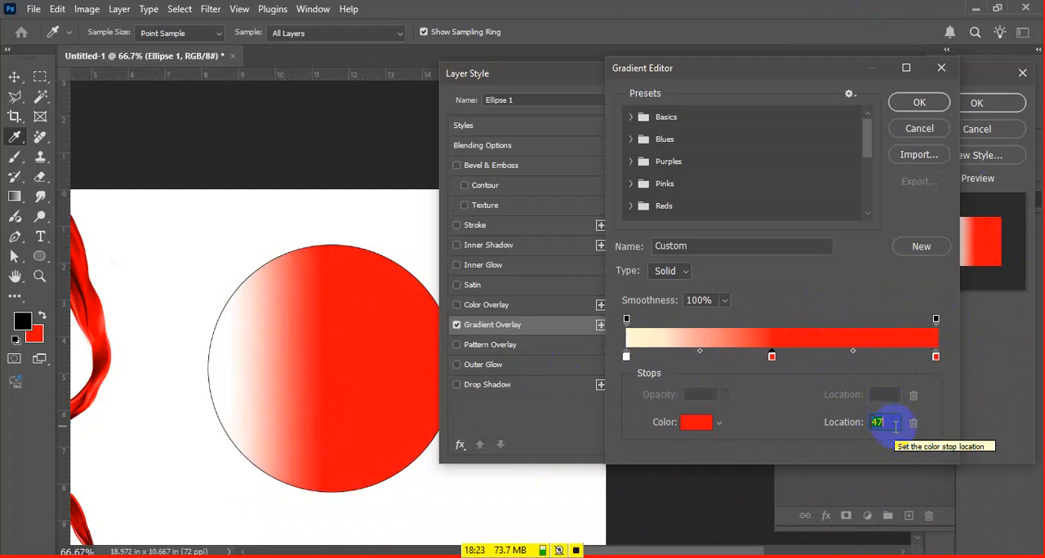
scroll(895, 426, "up", 1)
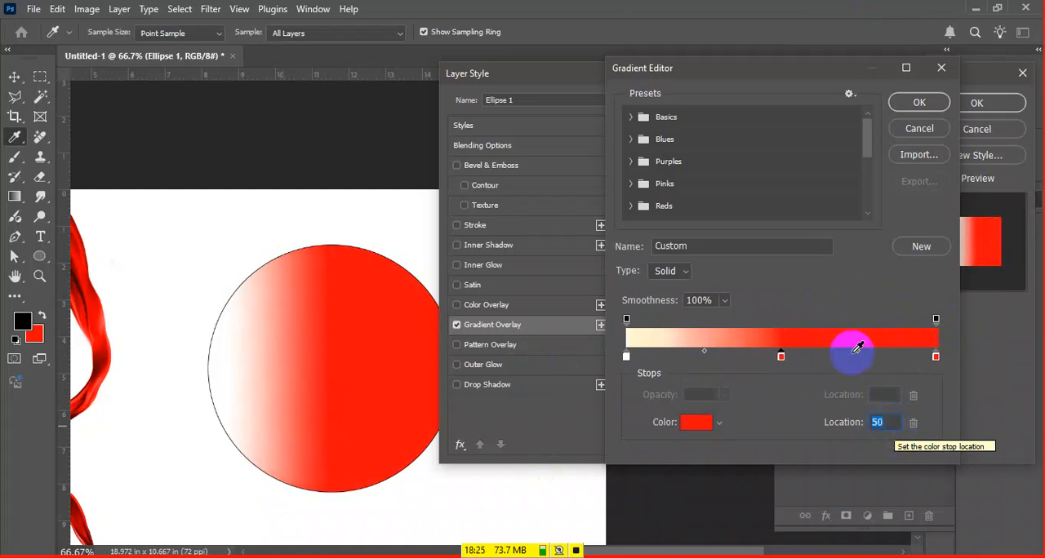
Recolor the gradient's color stop at location 50 blue (160aff)
left_click(781, 359)
double_click(781, 359)
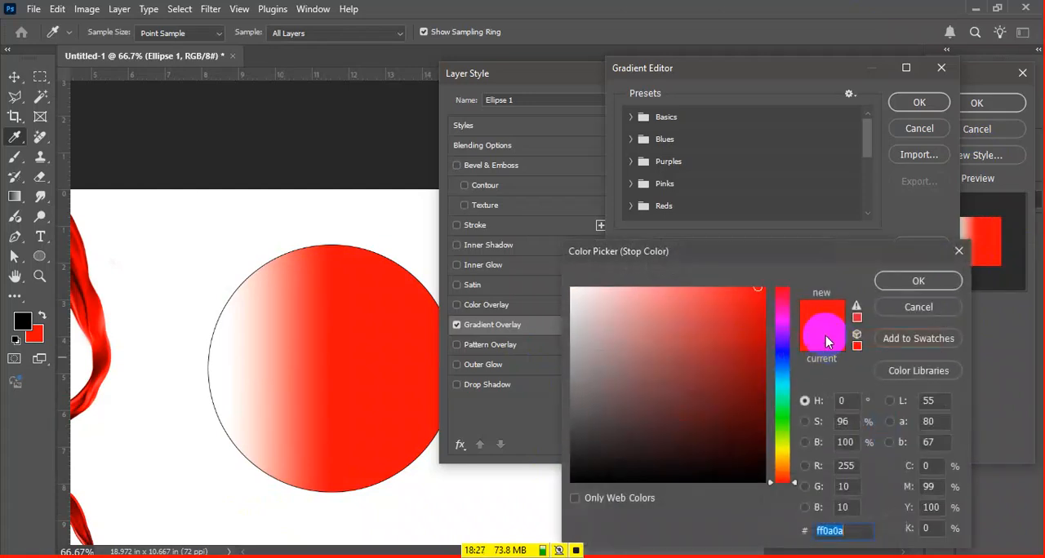
left_click_drag(782, 303, 782, 351)
key("Return")
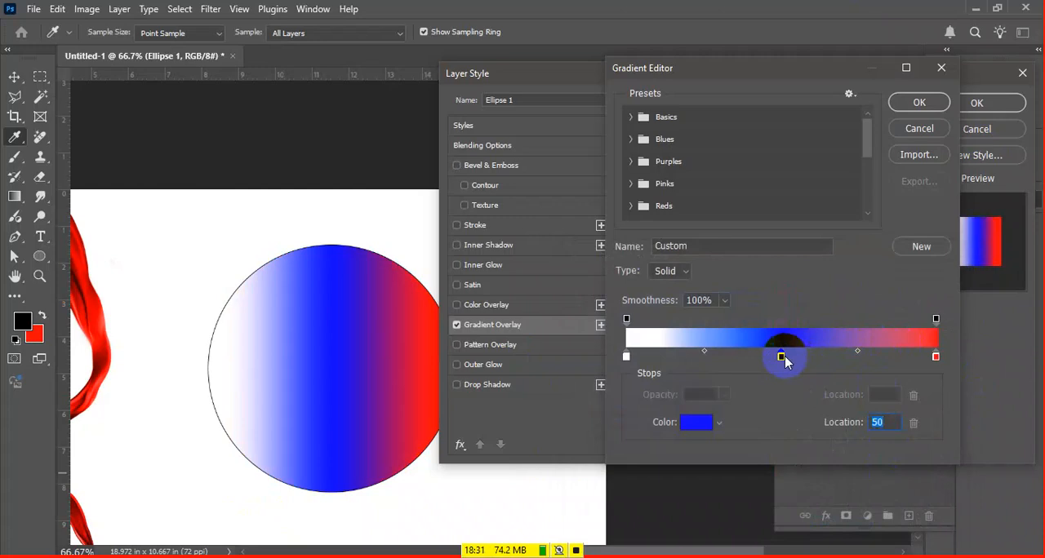
left_click(698, 426)
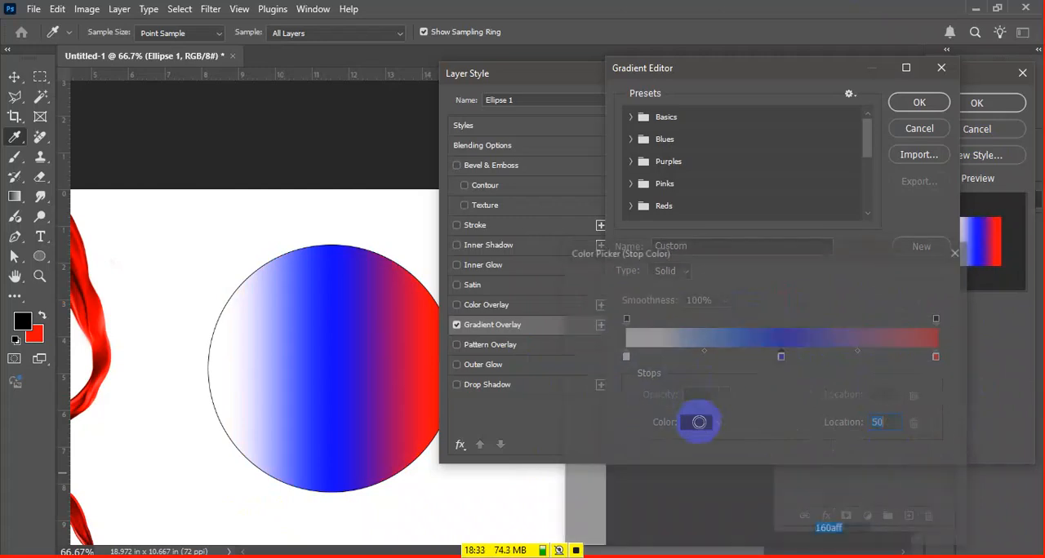
left_click(934, 282)
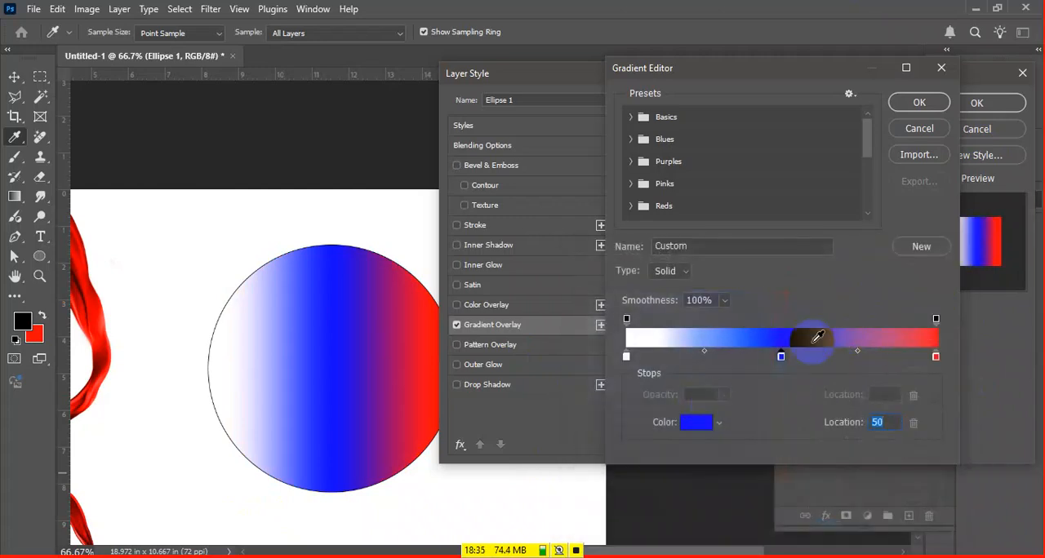
double_click(781, 356)
left_click_drag(789, 368, 812, 491)
left_click(933, 285)
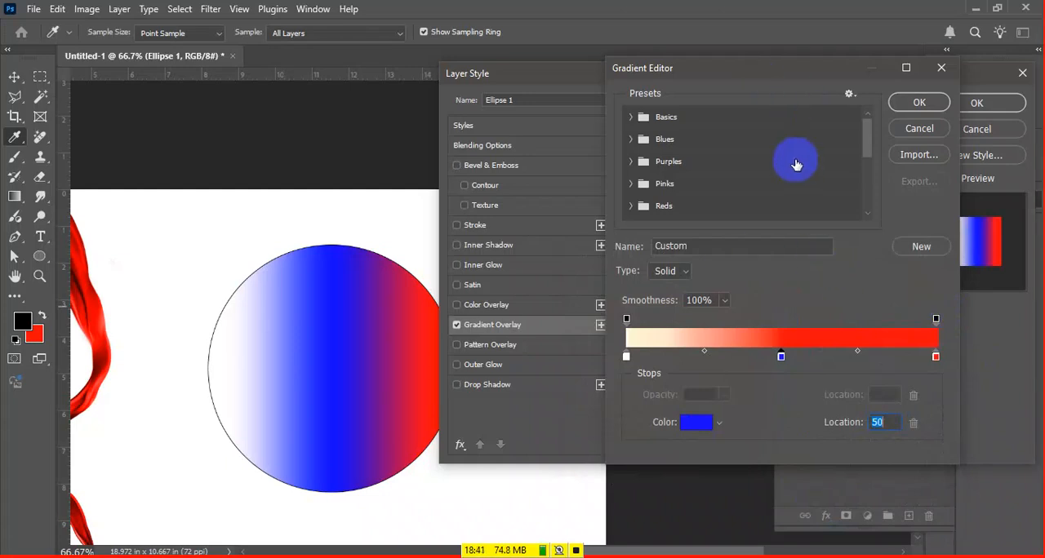
Remove the blue middle stop to leave a white-to-red gradient, and cancel the circle's layer style changes
scroll(781, 157, "down", 2)
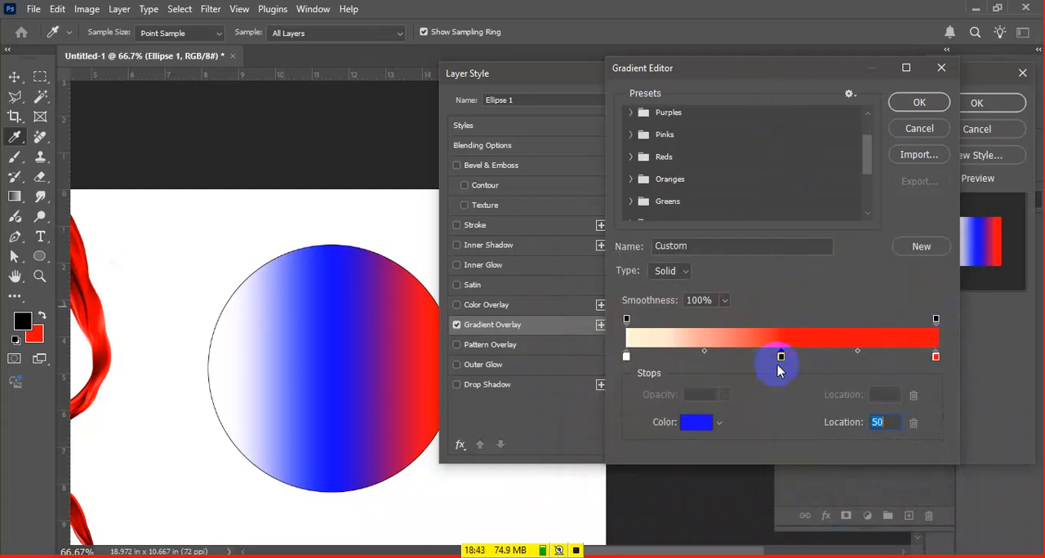
left_click_drag(780, 359, 735, 427)
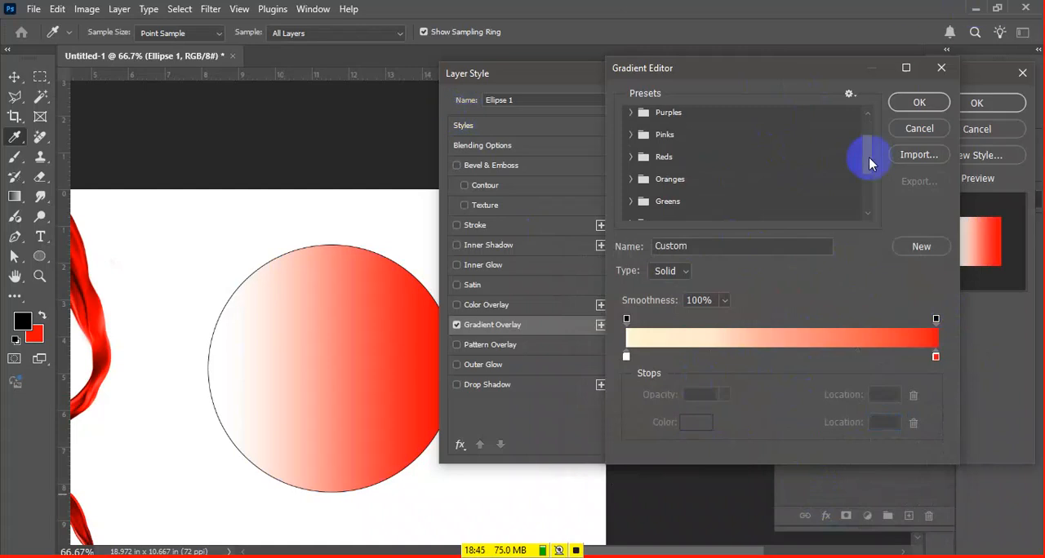
left_click(919, 103)
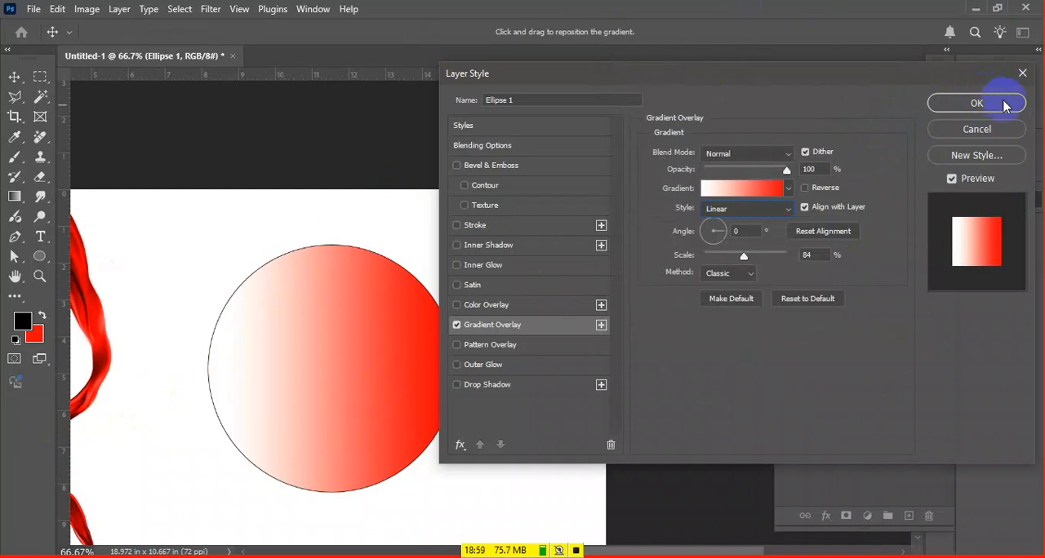
left_click(1006, 132)
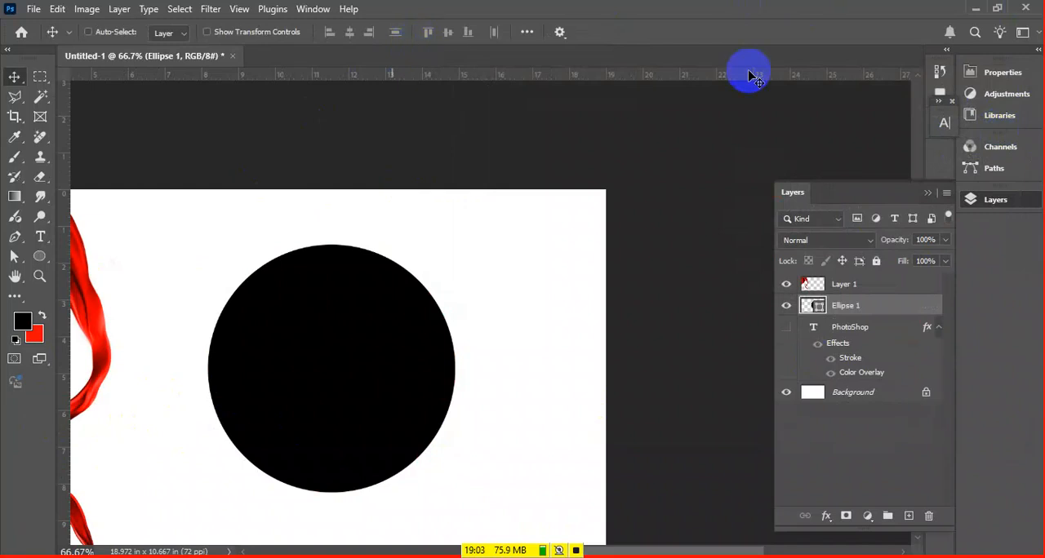
Reopen the layer style of Ellipse 1 and enable Gradient Overlay with Color Overlay switched off
double_click(901, 306)
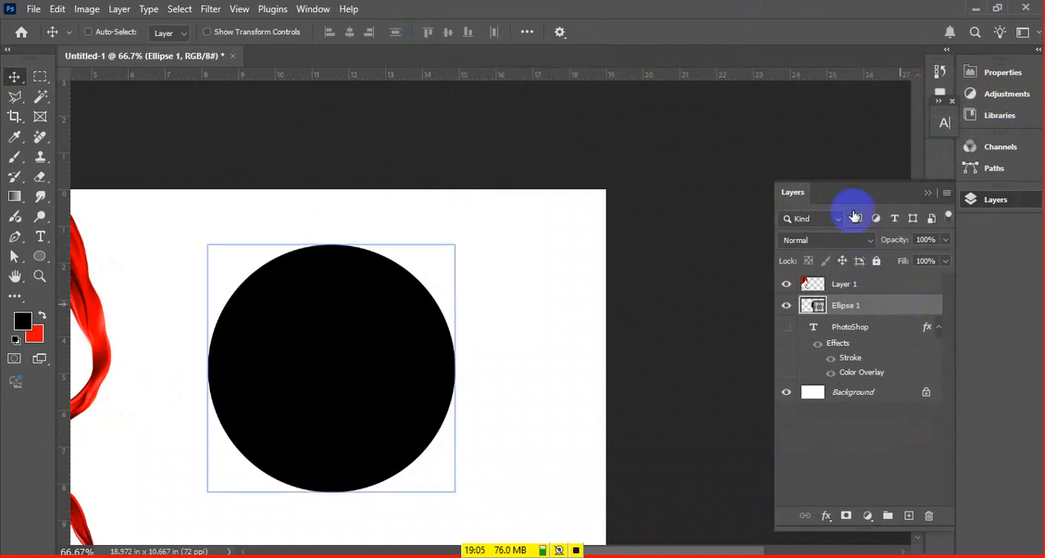
left_click(535, 304)
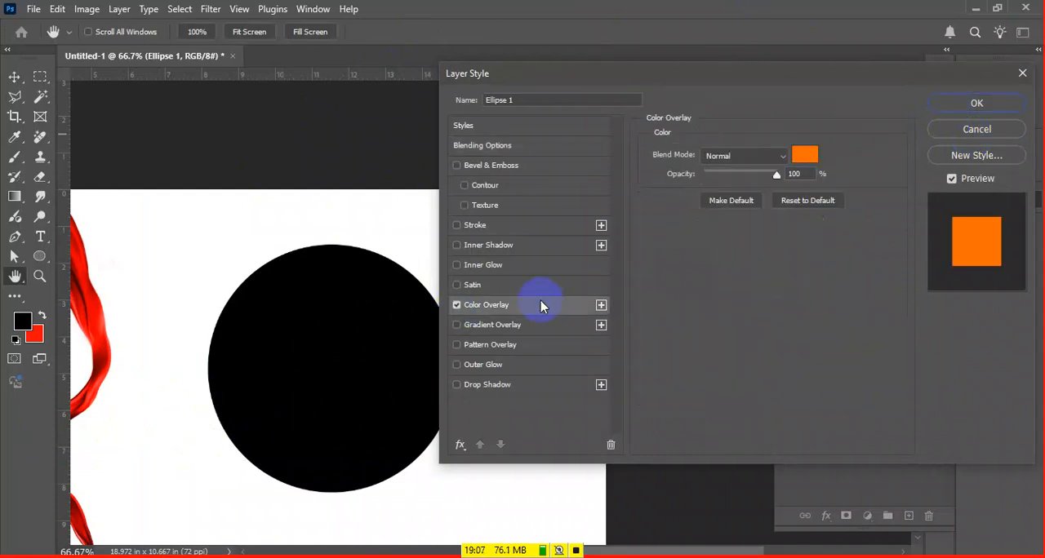
left_click(464, 324)
left_click(458, 313)
left_click(457, 314)
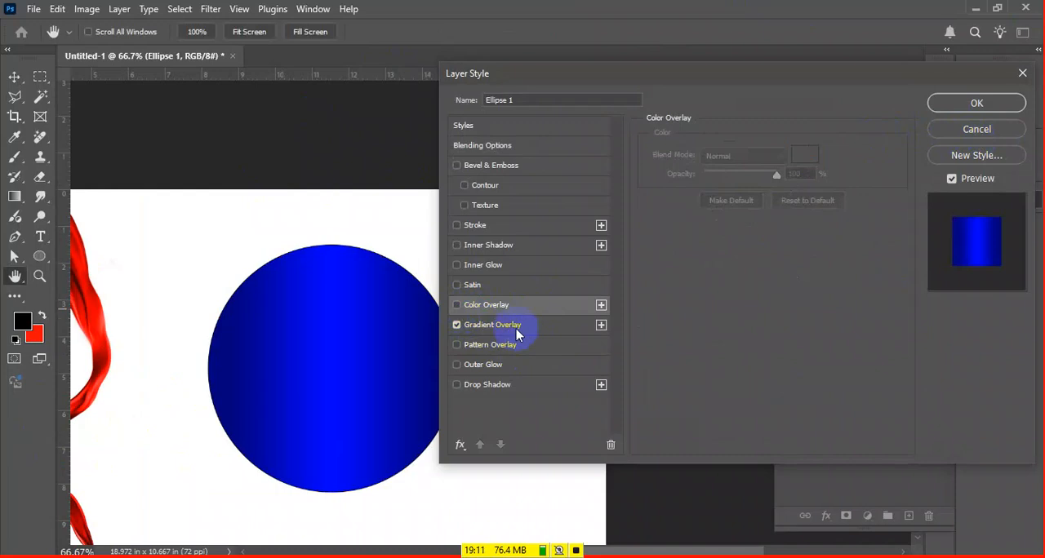
left_click(502, 325)
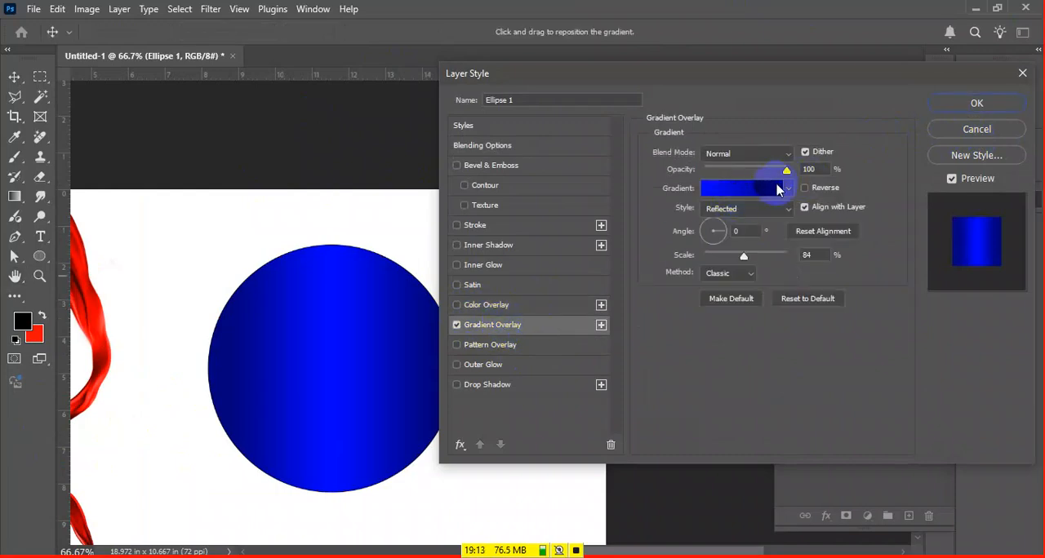
Recolor the gradient's starting stop at location 0 a lighter blue and accept the edited gradient
left_click(782, 189)
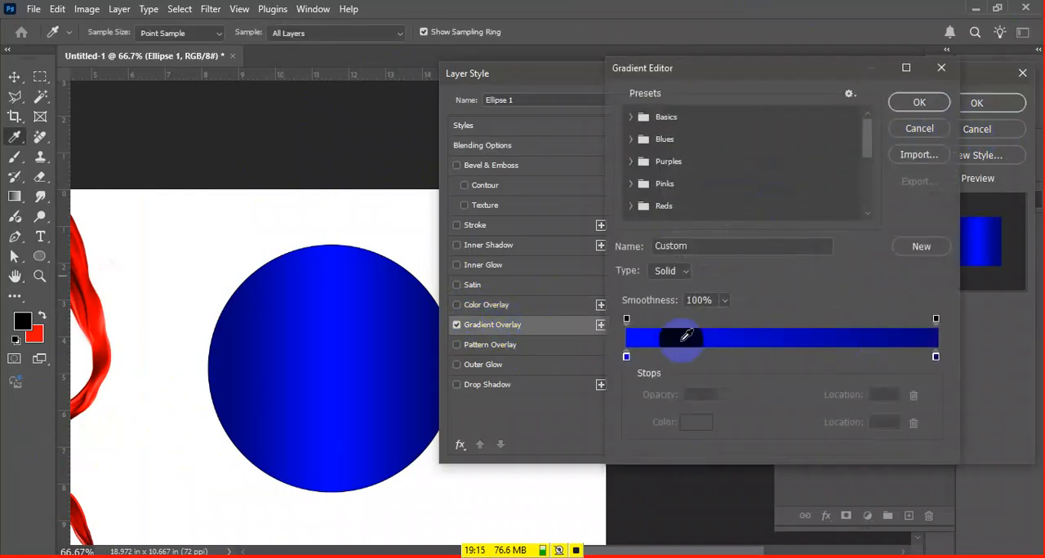
left_click(627, 357)
double_click(626, 357)
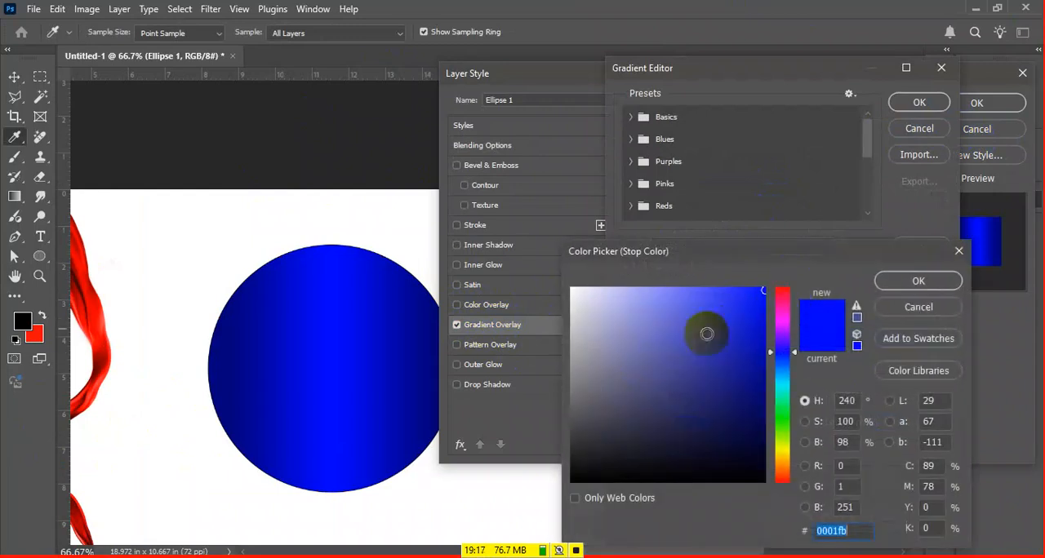
left_click(691, 287)
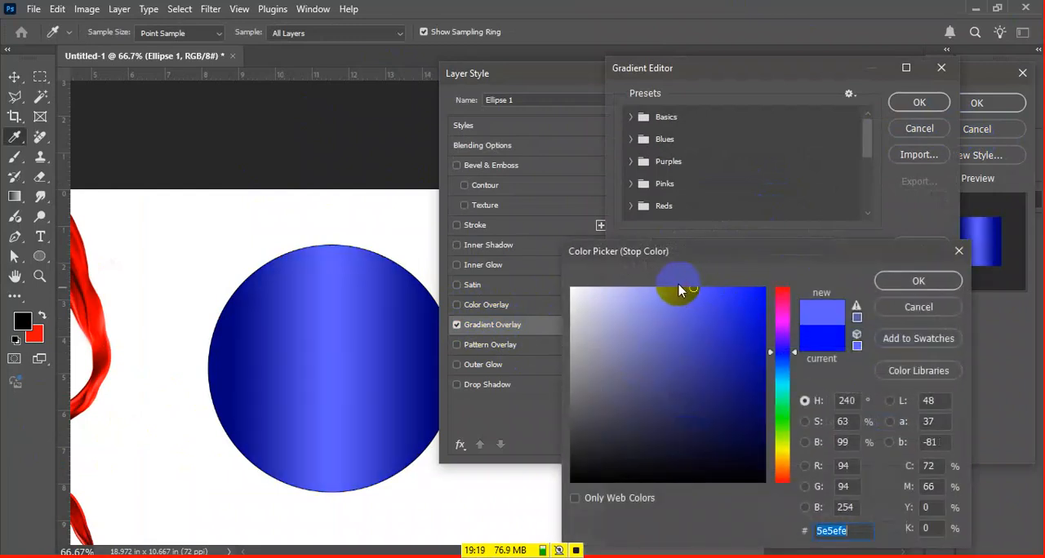
left_click(676, 289)
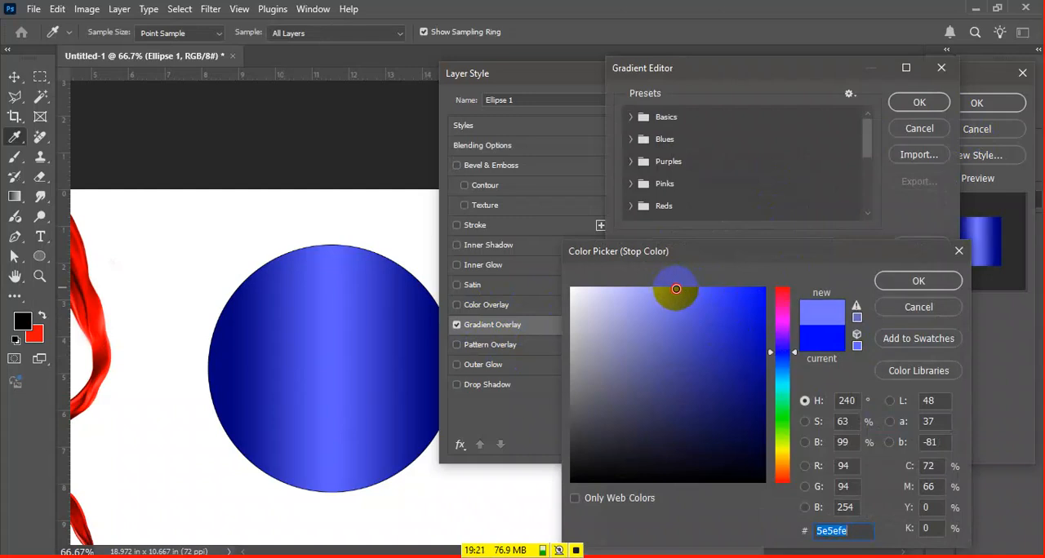
left_click(906, 281)
left_click(917, 101)
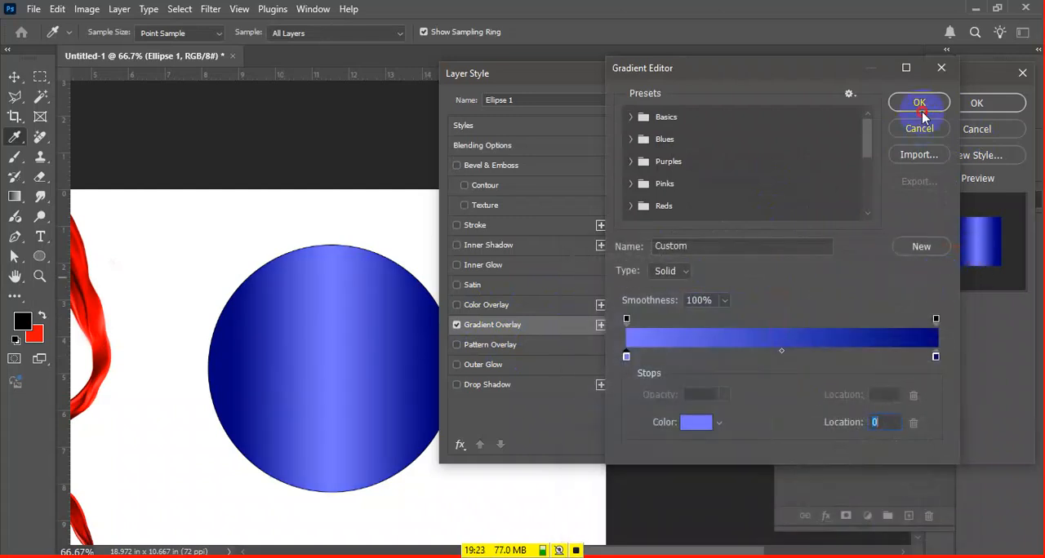
Set the Gradient Overlay style to Linear and its scale to 55%, keeping the whole circle in view
left_click(732, 211)
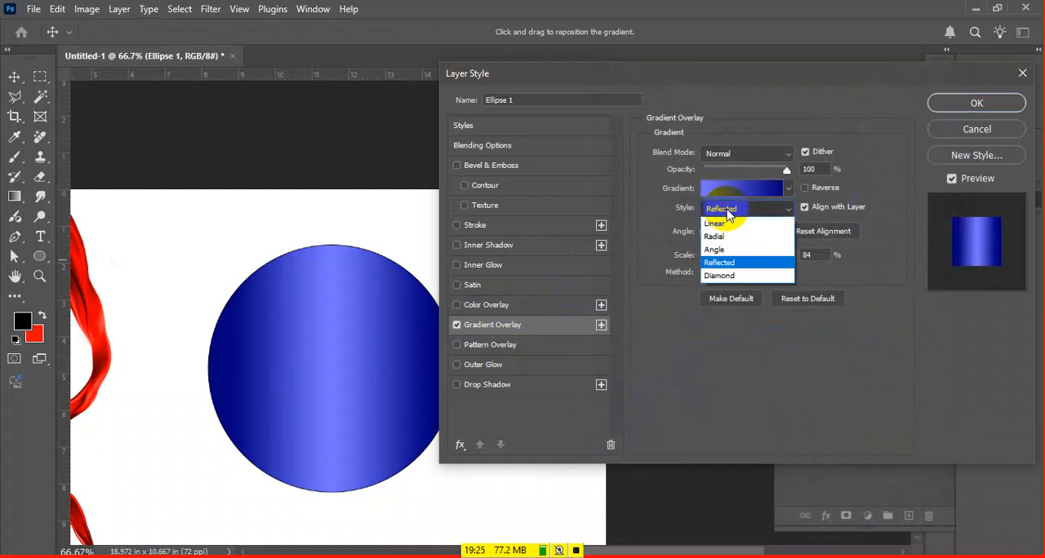
left_click(719, 221)
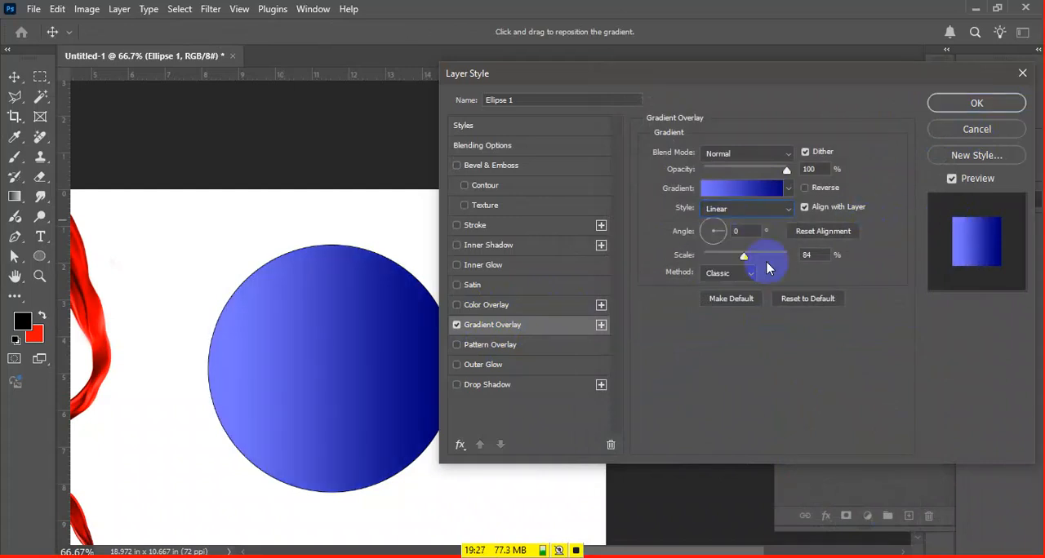
left_click_drag(747, 255, 725, 263)
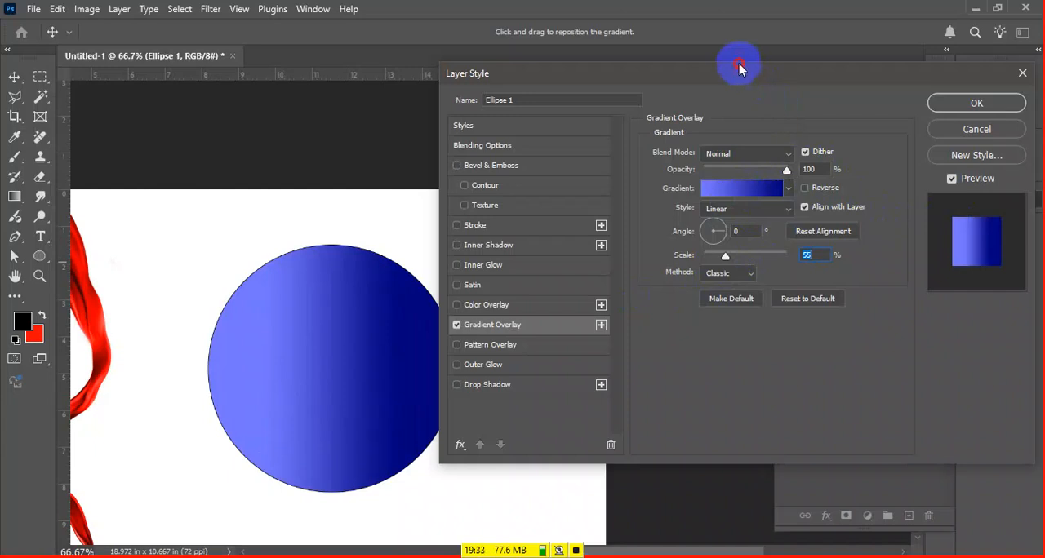
left_click_drag(737, 64, 791, 72)
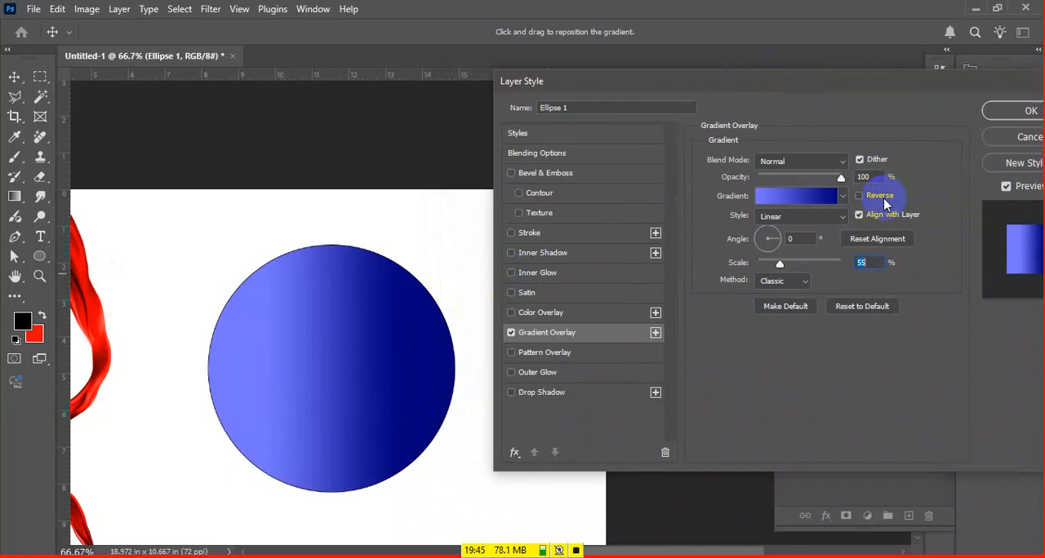
Toggle Reverse on the Gradient Overlay repeatedly to compare both directions, leaving it enabled
left_click(885, 204)
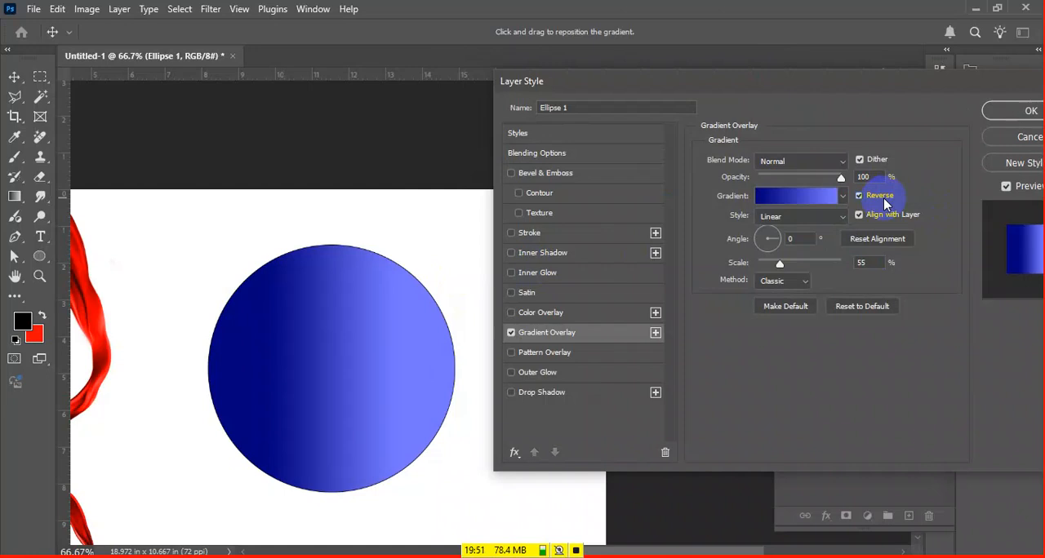
left_click(884, 201)
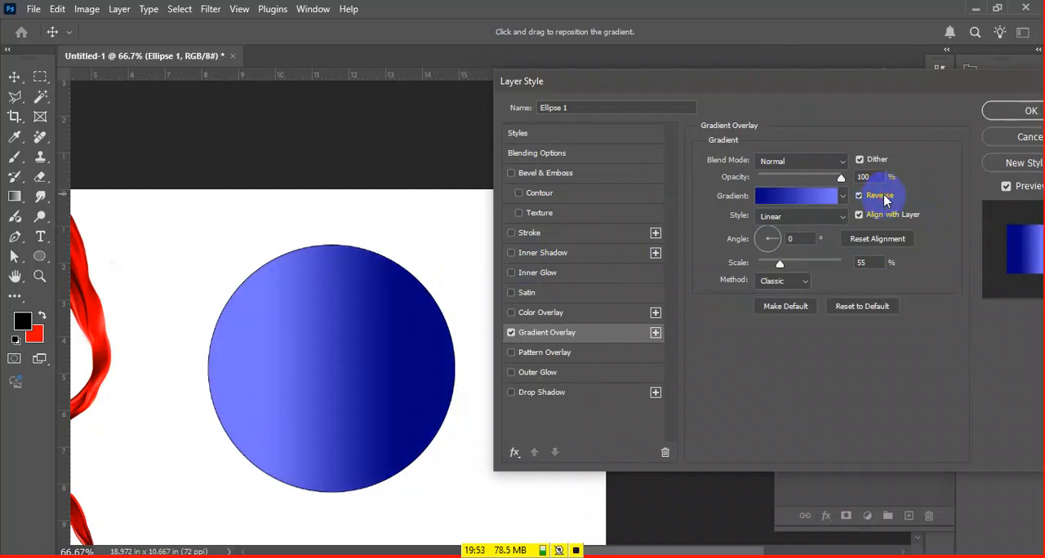
left_click(885, 201)
left_click(885, 201)
left_click(884, 201)
left_click(885, 201)
left_click(884, 201)
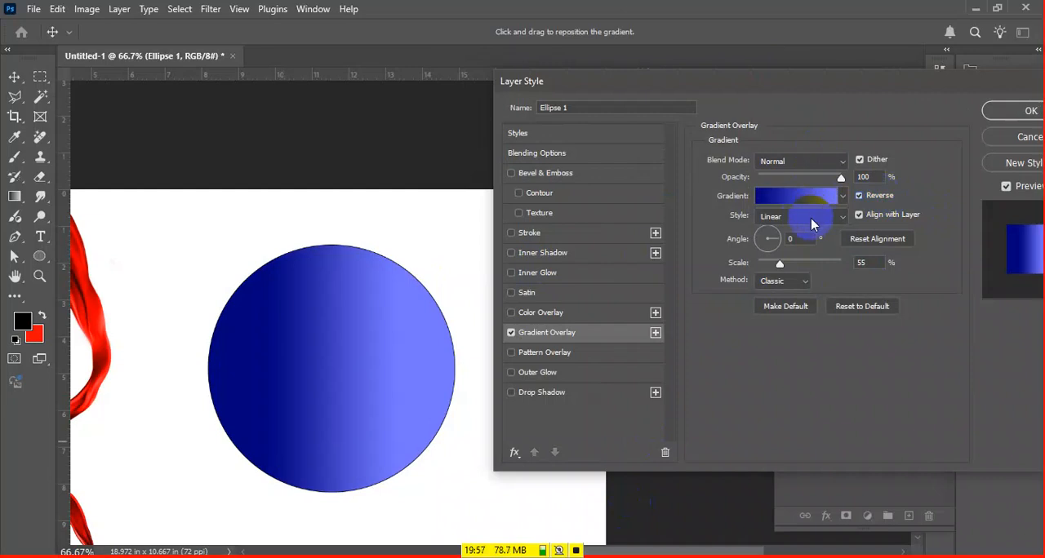
Set the Gradient Overlay scale to 41% and keep the Linear style
mouse_move(778, 266)
left_mouse_down()
mouse_move(762, 264)
mouse_move(772, 261)
left_mouse_up()
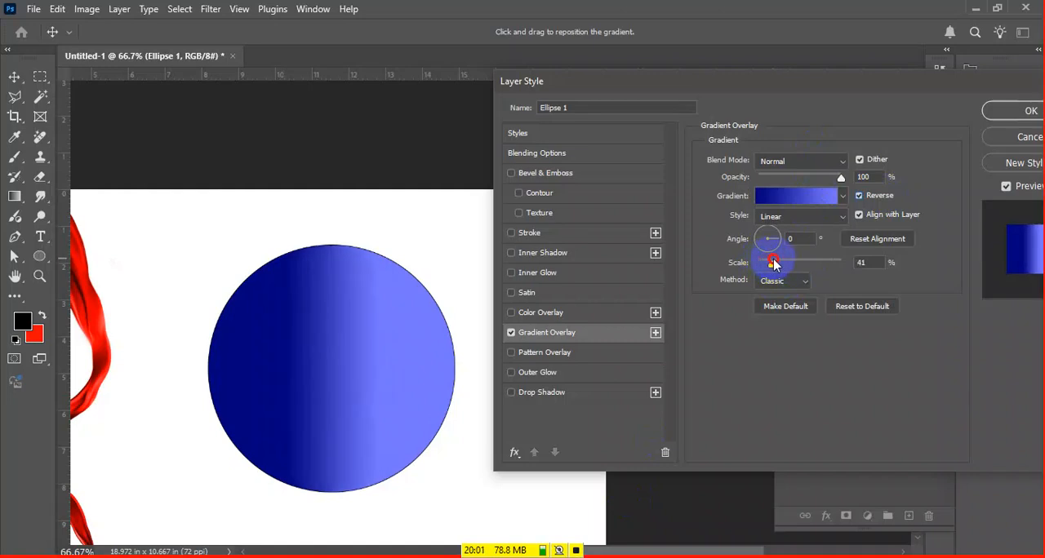
left_click(841, 217)
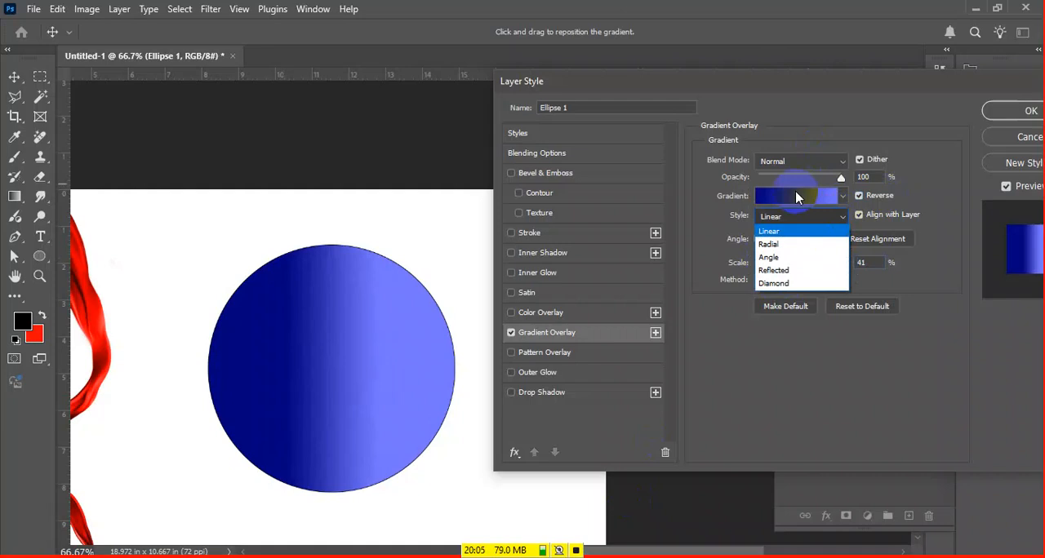
left_click(795, 114)
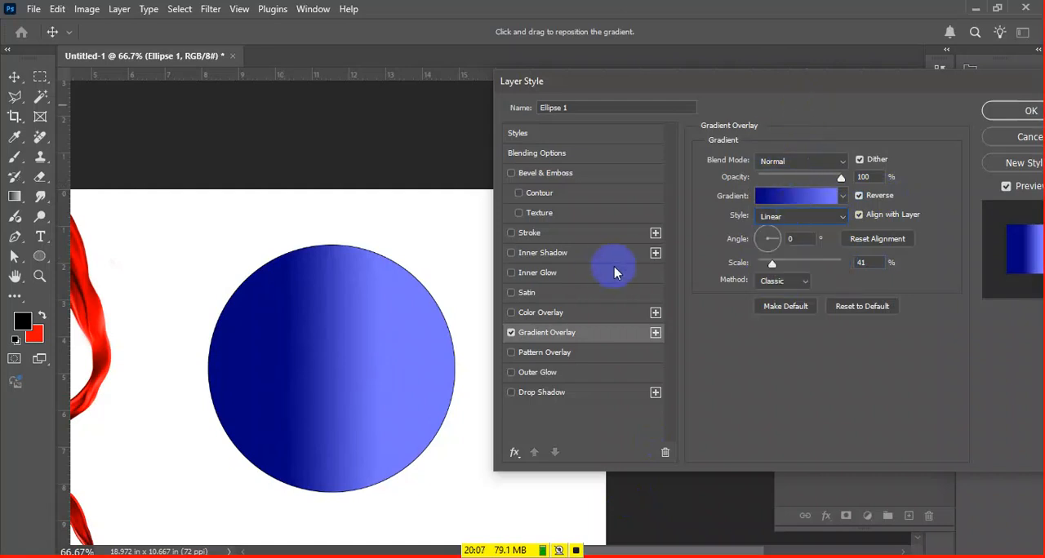
Try Gradient Overlay angles of -26°, -155° and 112° on the circle
left_click(779, 243)
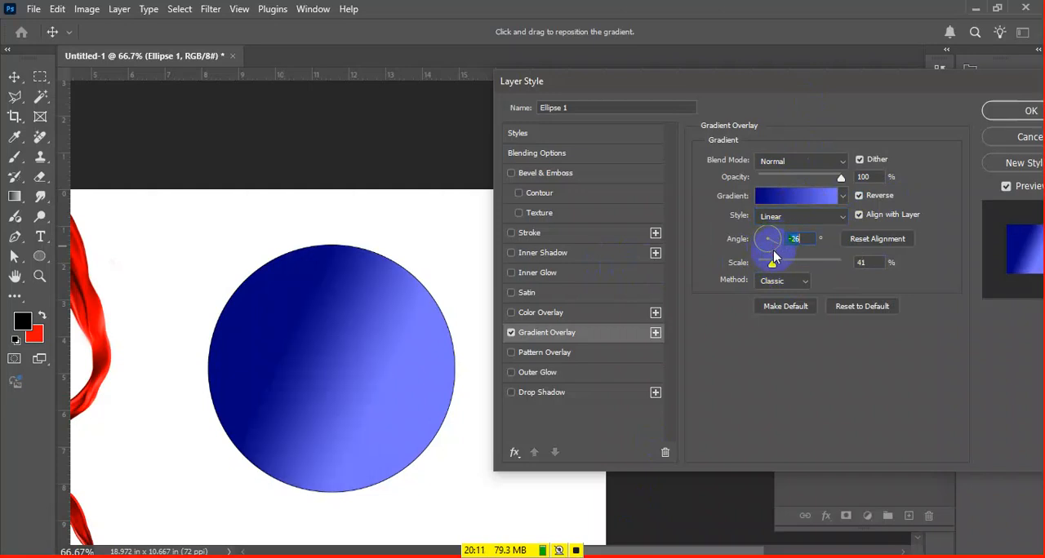
left_click(771, 258)
left_click_drag(766, 257, 756, 245)
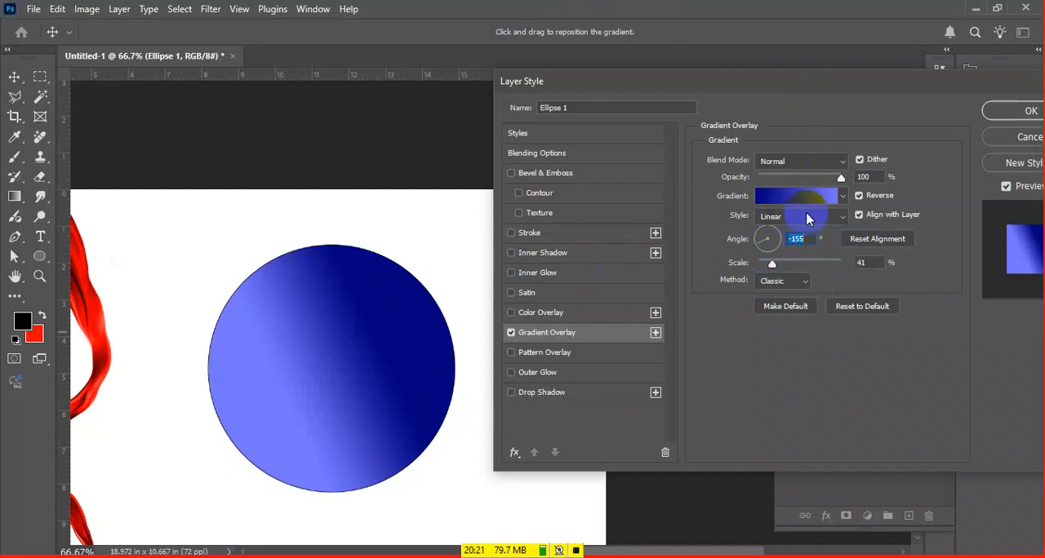
left_click_drag(759, 242, 764, 232)
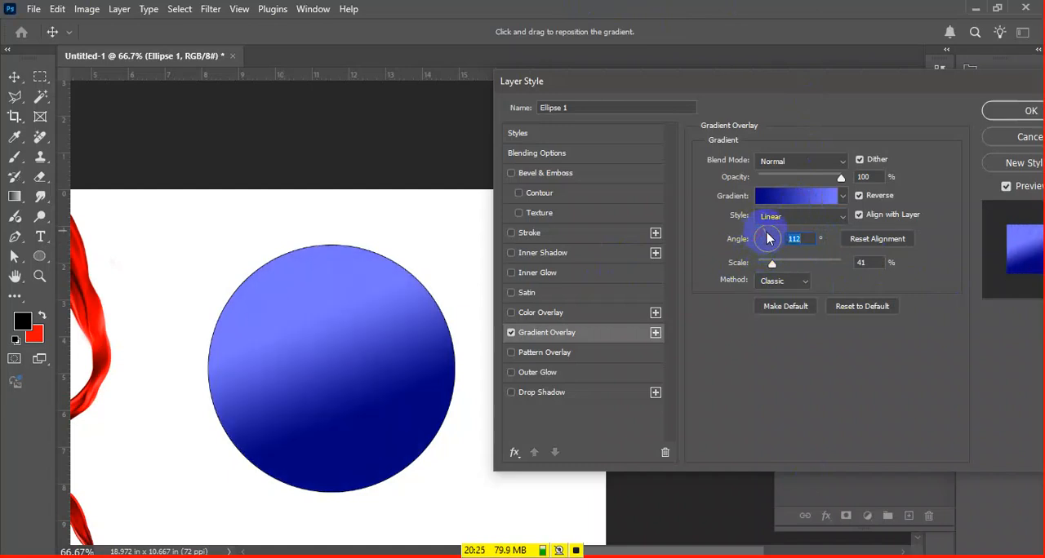
Set the Gradient Overlay scale to 60% and its angle to 0°, keeping the Linear style
mouse_move(771, 266)
left_mouse_down()
mouse_move(760, 266)
mouse_move(791, 269)
mouse_move(771, 266)
mouse_move(782, 267)
left_mouse_up()
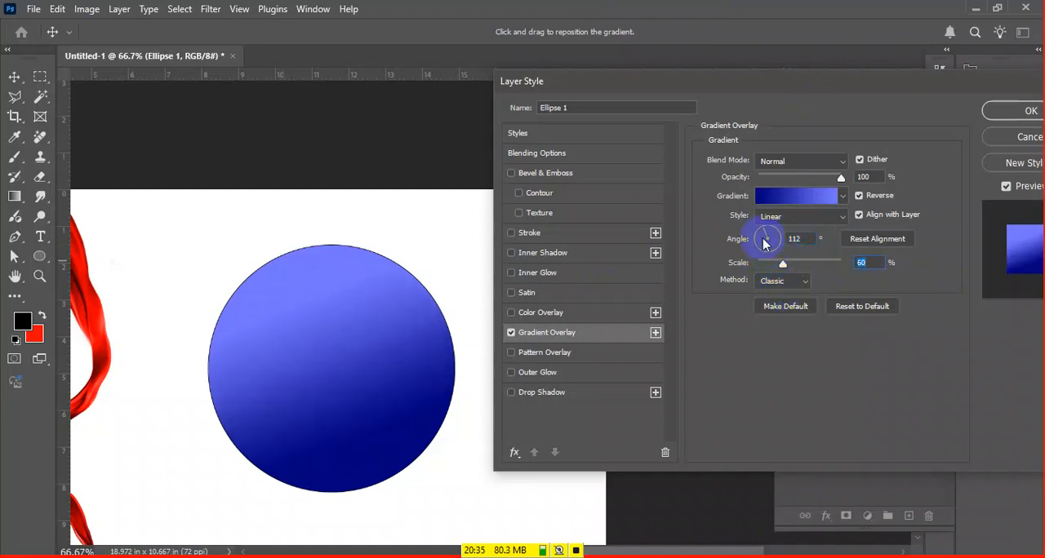
left_click(793, 219)
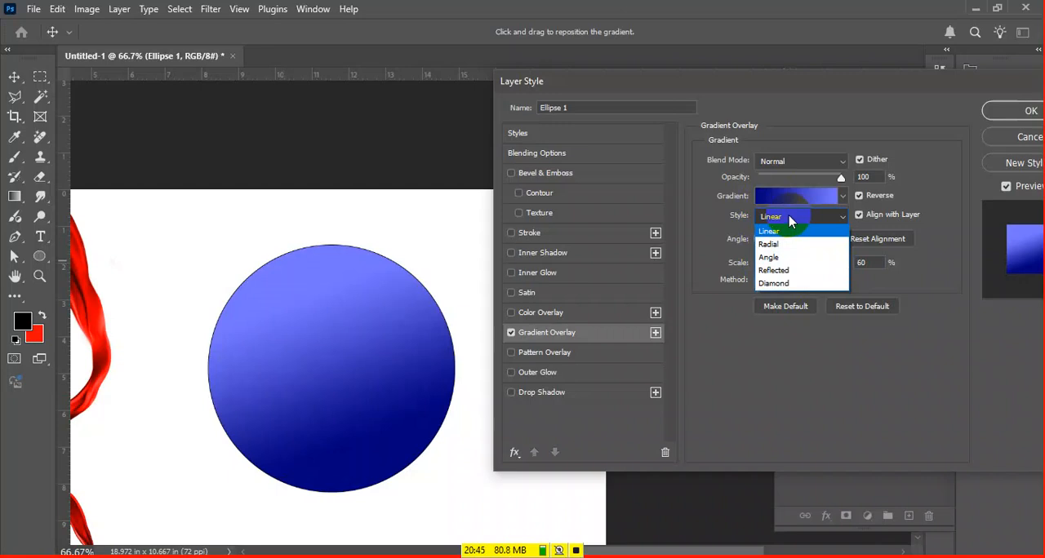
left_click(720, 211)
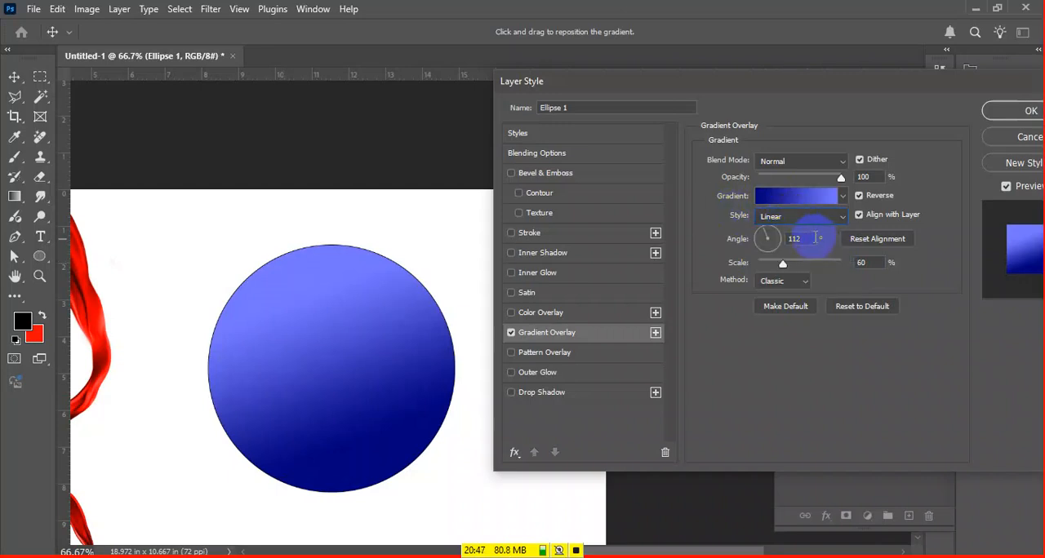
left_click(811, 237)
left_click(774, 238)
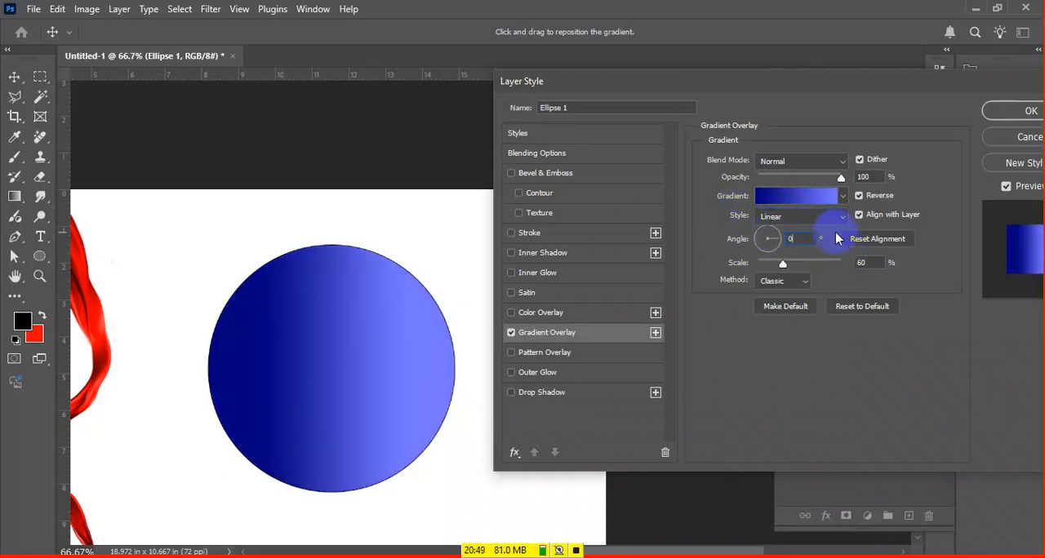
Set the circle's Gradient Overlay style to Radial and turn off Reverse so the light blue sits in the center
left_click(826, 217)
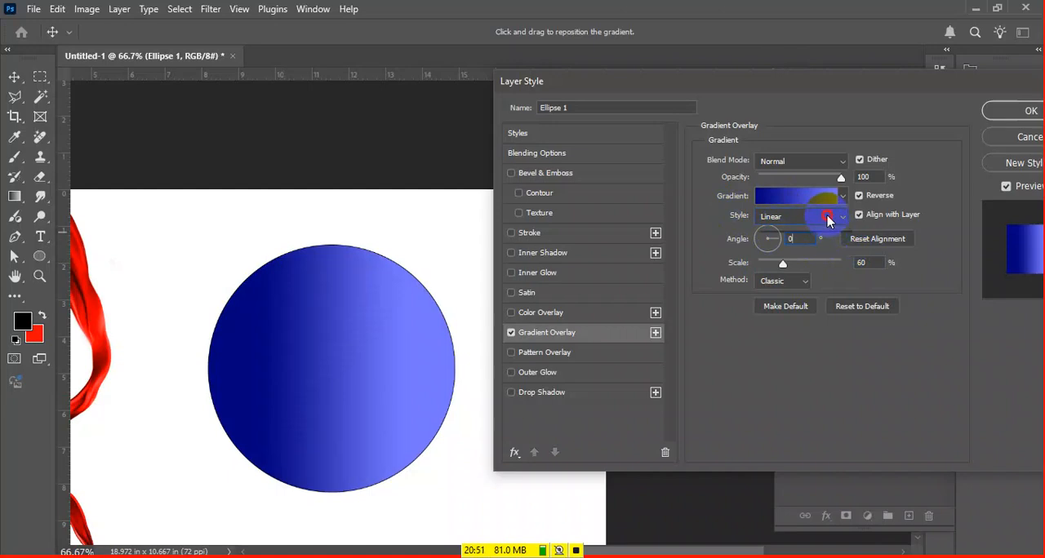
left_click(822, 244)
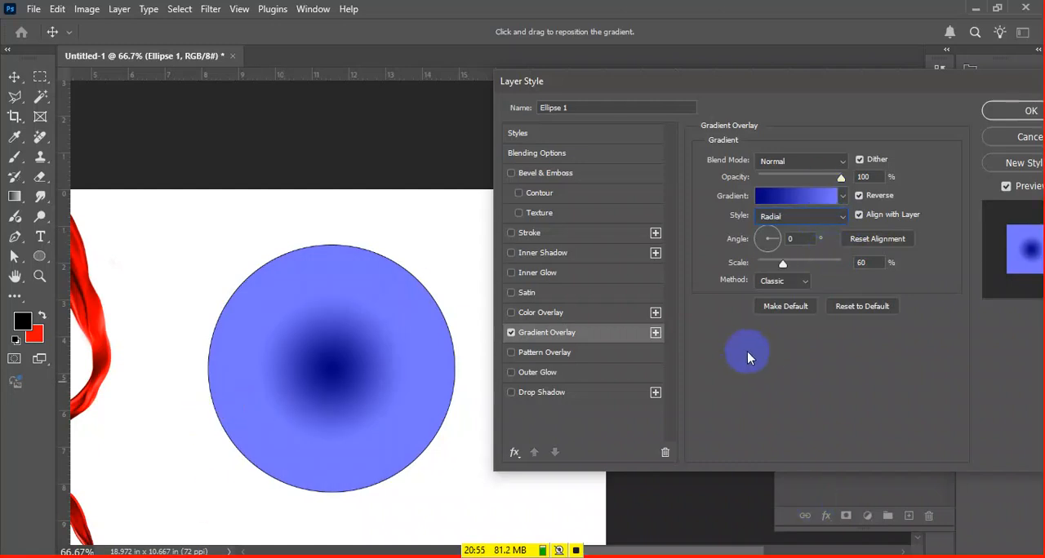
left_click(893, 196)
mouse_move(306, 364)
left_mouse_down()
mouse_move(351, 350)
mouse_move(291, 384)
mouse_move(318, 365)
left_mouse_up()
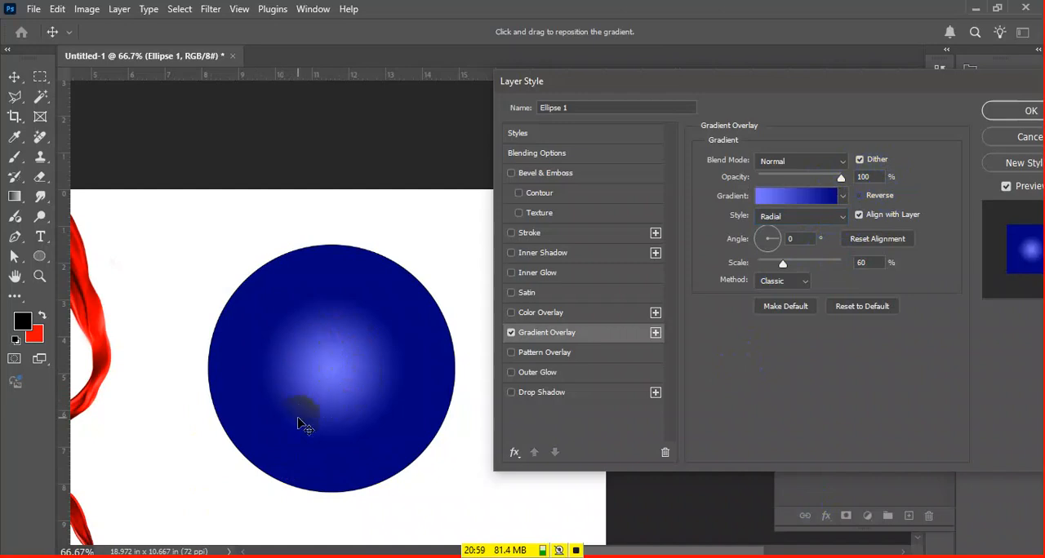
Try adding a black color stop at 49% to the gradient, remove it, and accept the two-color gradient
left_click(763, 197)
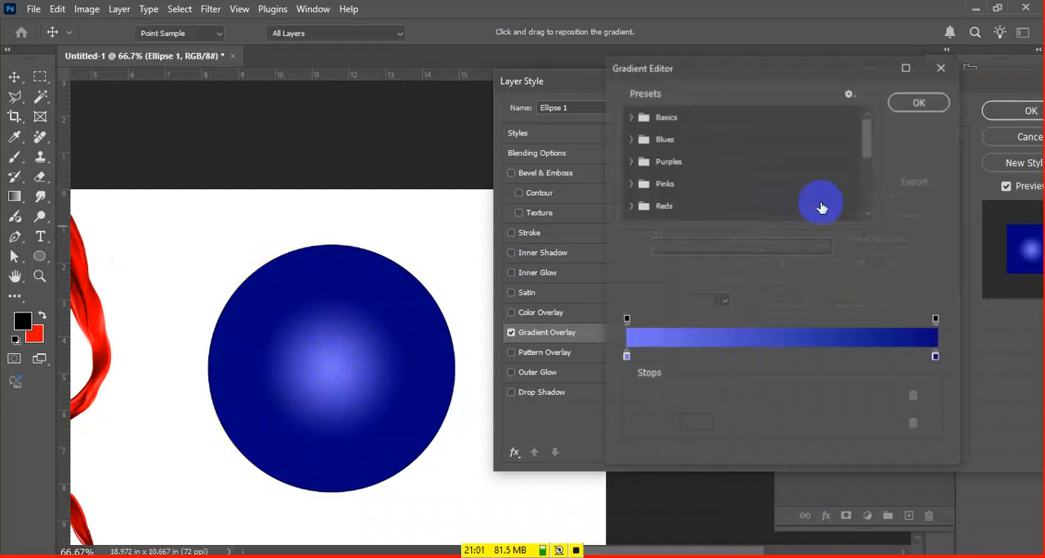
left_click(779, 357)
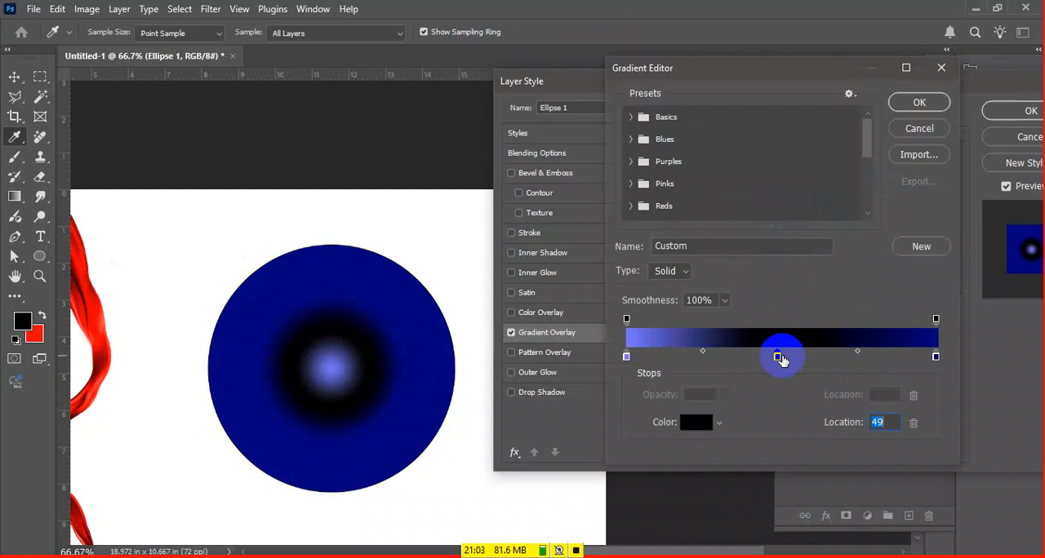
left_click_drag(777, 356, 806, 482)
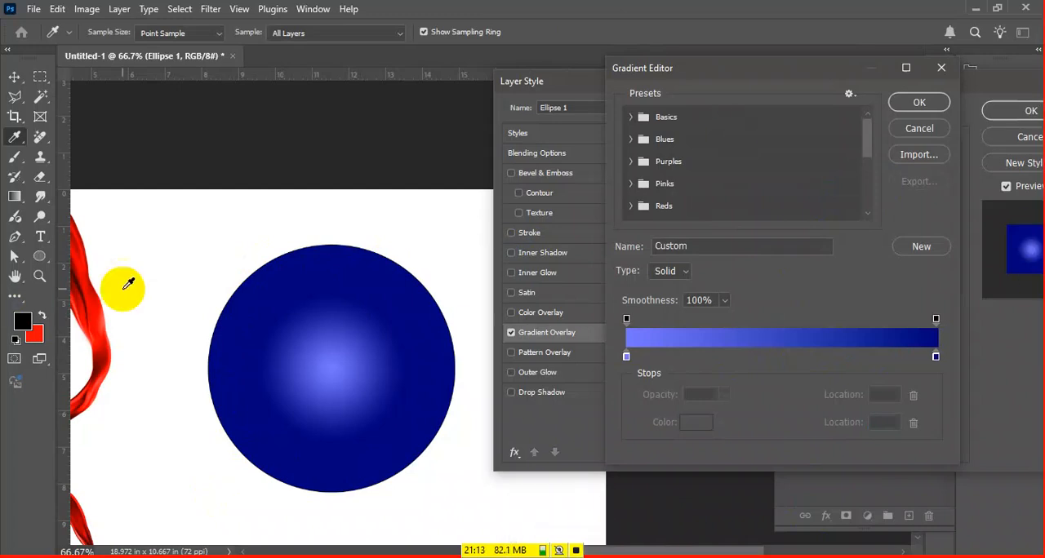
left_click(933, 102)
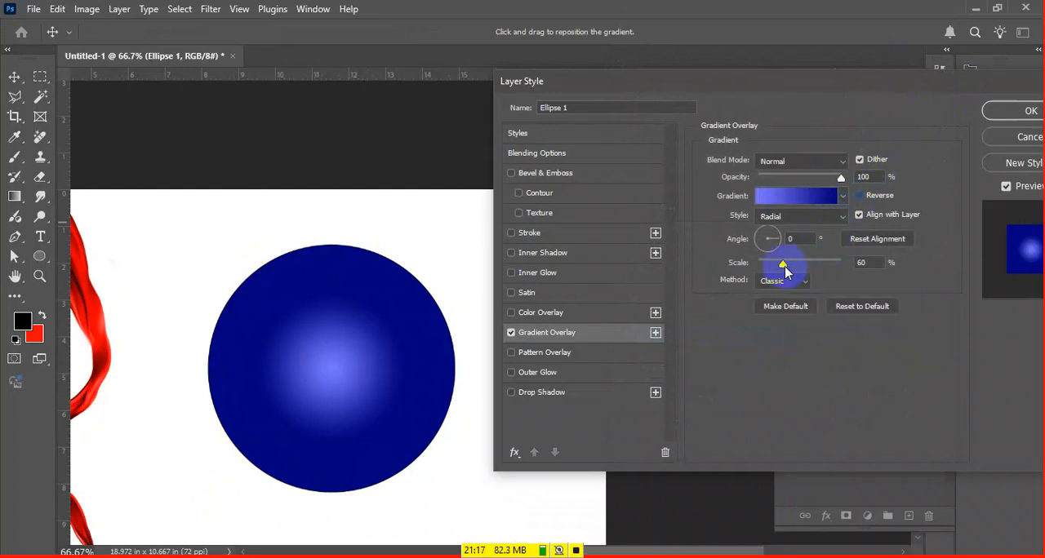
Reposition the radial highlight in the circle's upper-left area and set the gradient scale to 67% after trying 92%
left_click_drag(781, 270, 805, 261)
left_click_drag(328, 356, 373, 293)
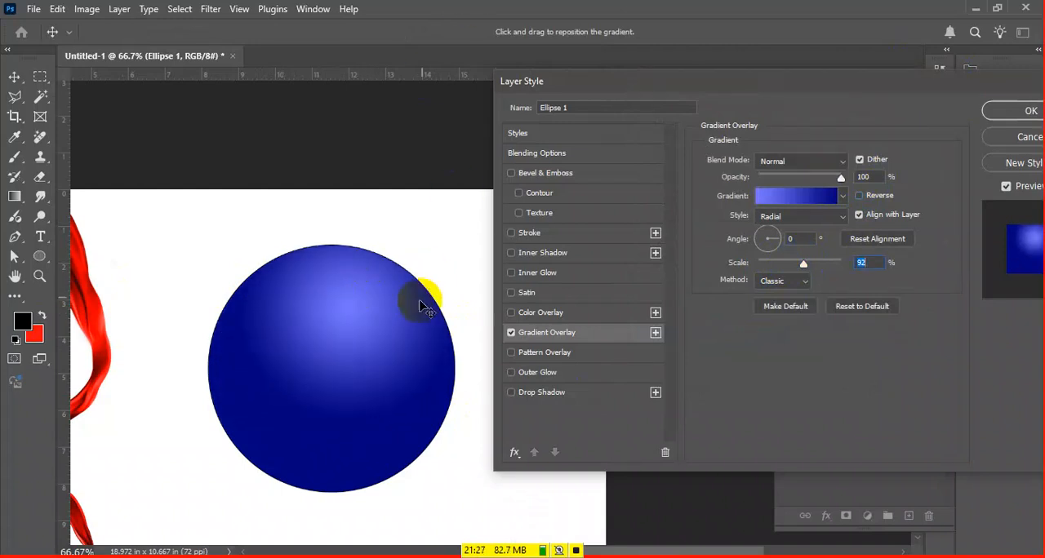
mouse_move(392, 335)
left_mouse_down()
mouse_move(333, 344)
mouse_move(366, 341)
mouse_move(363, 361)
mouse_move(392, 355)
left_mouse_up()
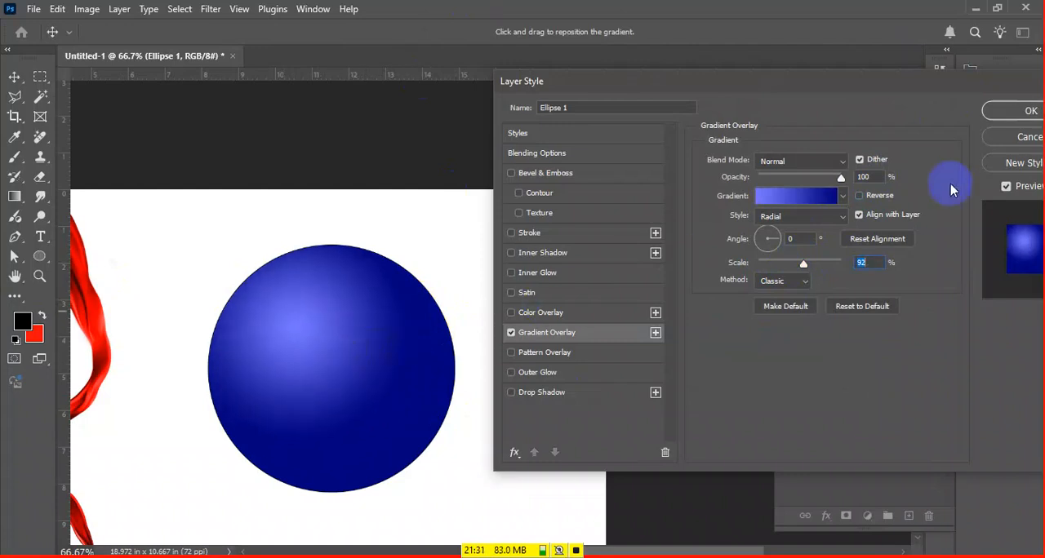
left_click_drag(803, 263, 786, 263)
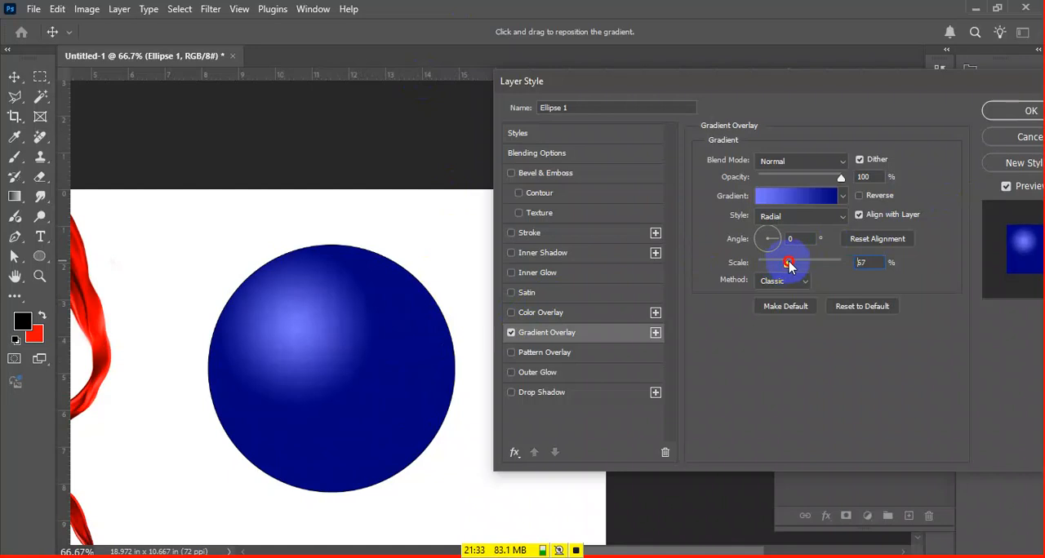
left_click_drag(253, 339, 292, 321)
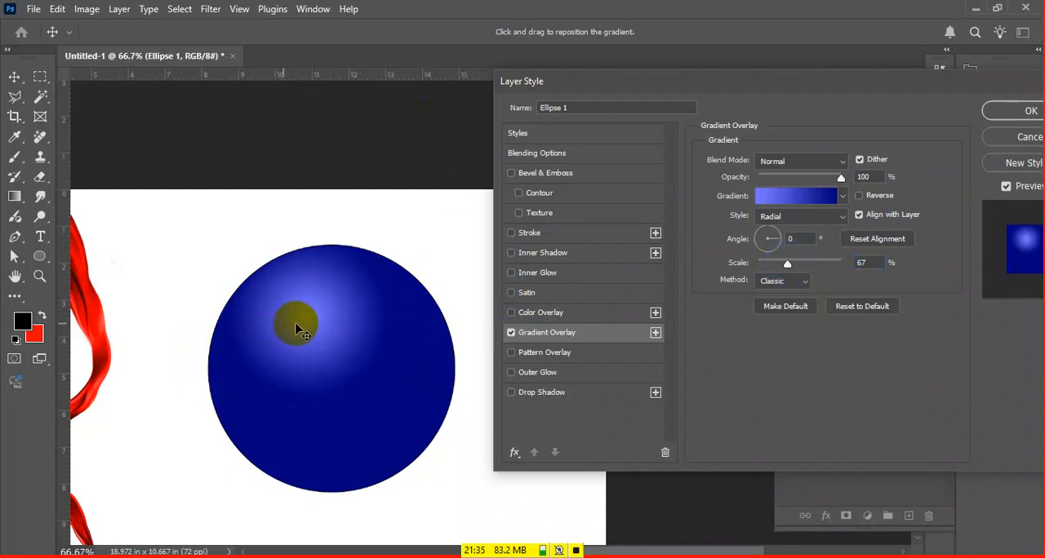
Change the Gradient Overlay style to Angle and move the gradient's center near the middle of the circle
left_click(804, 217)
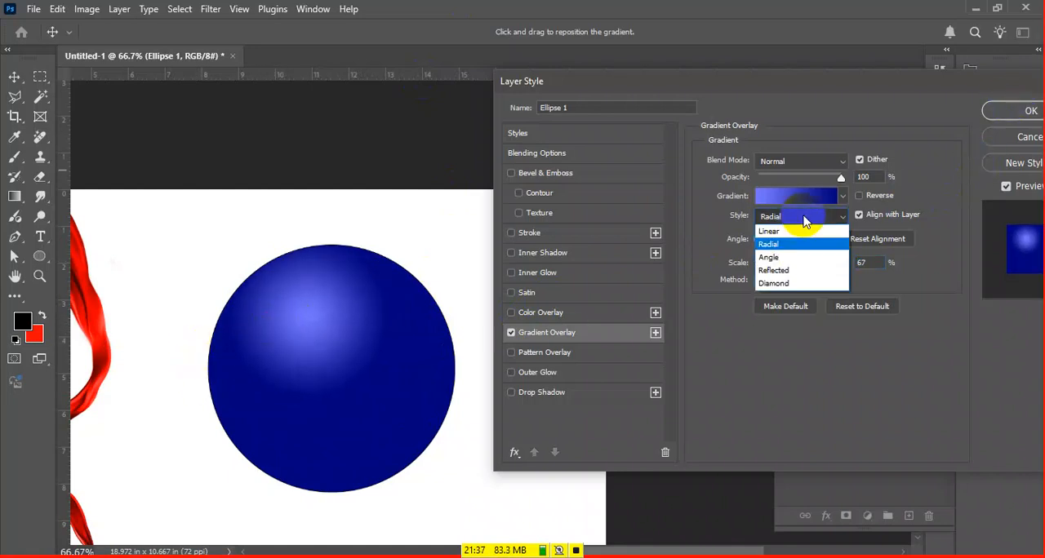
left_click(807, 259)
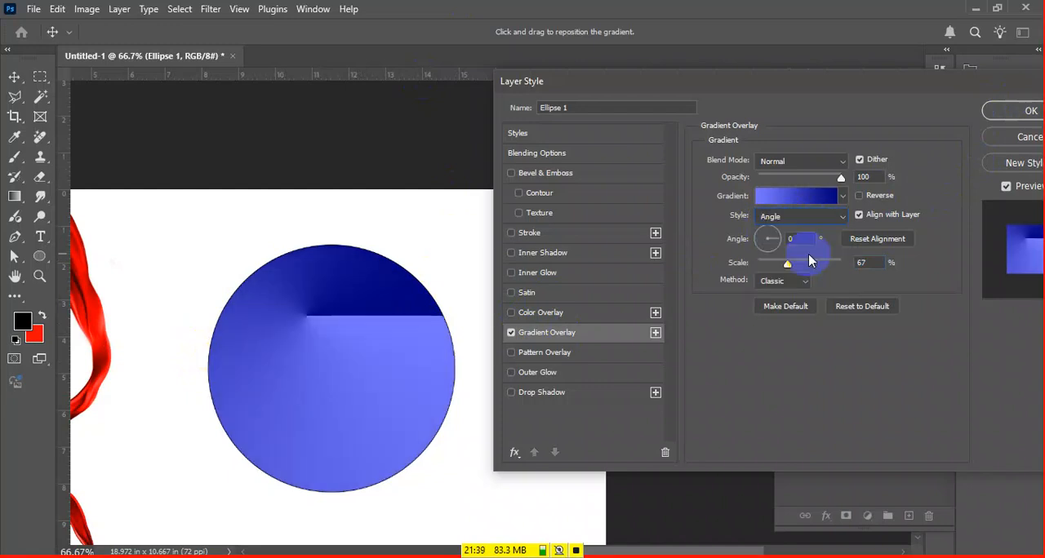
left_click_drag(378, 364, 384, 384)
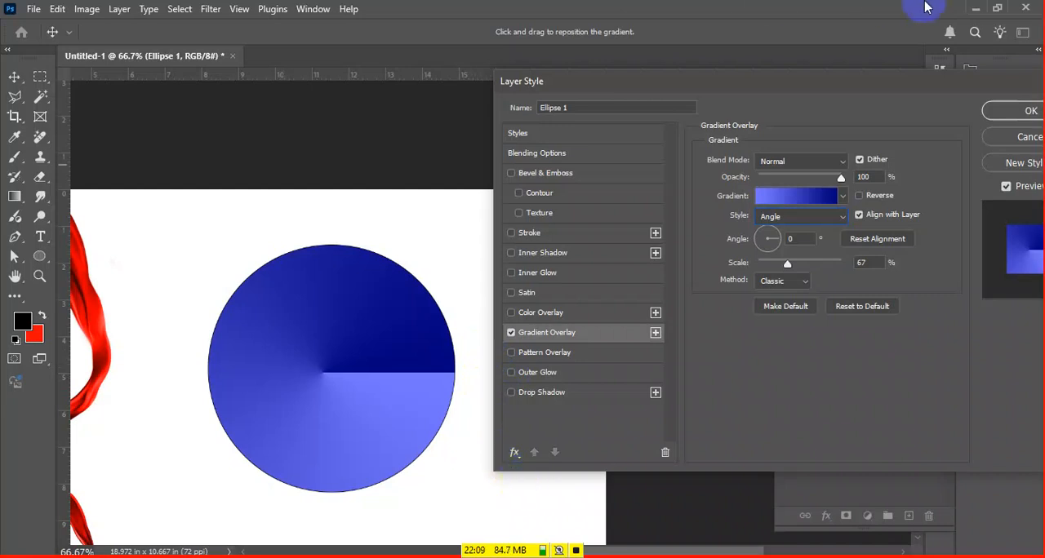
Switch the circle's Gradient Overlay style to Reflected
left_click(844, 216)
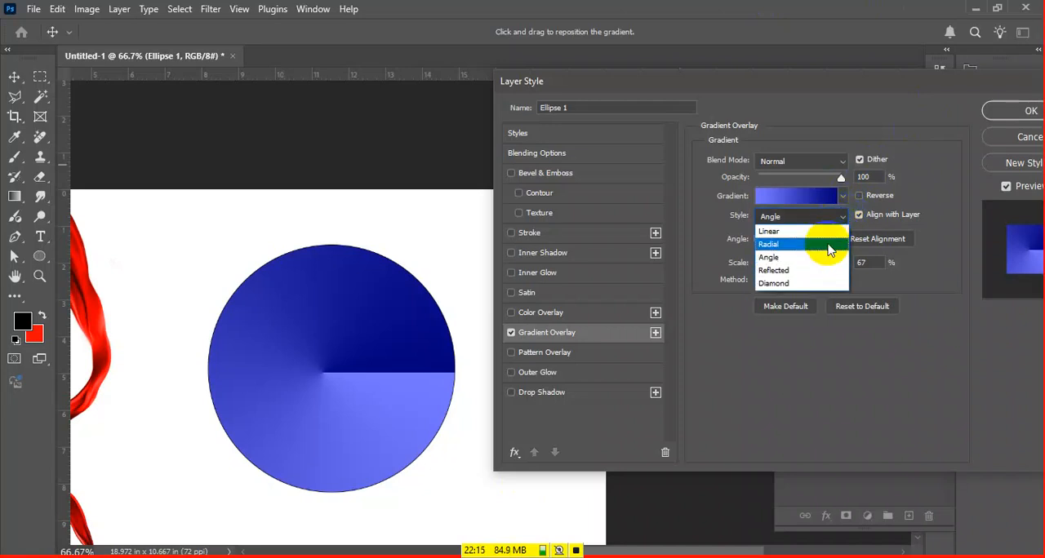
left_click(827, 278)
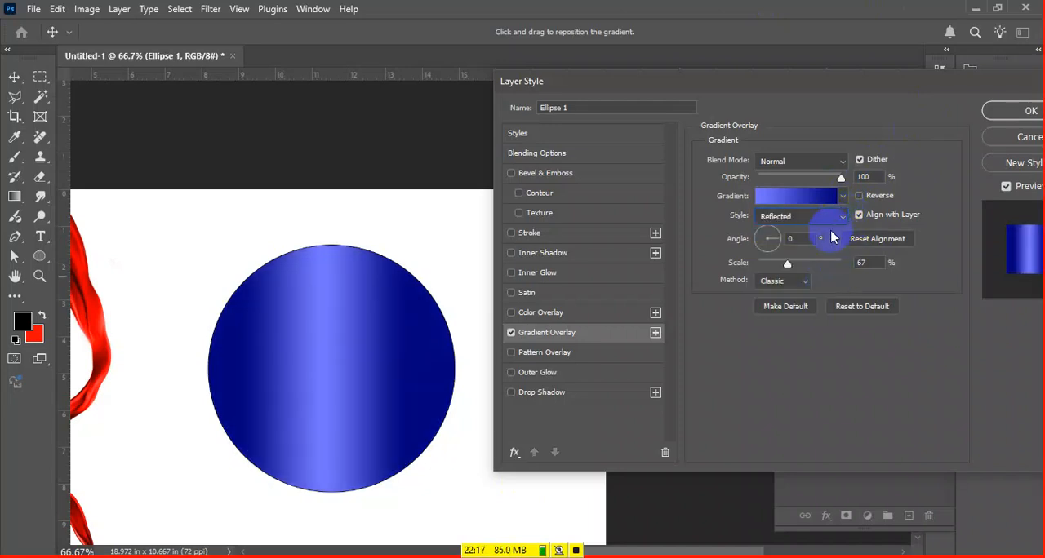
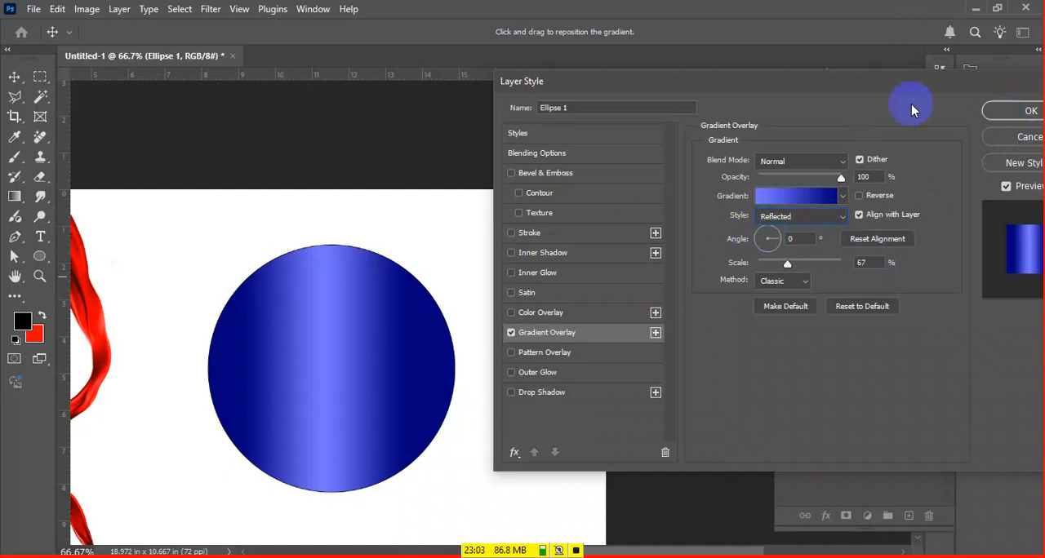
Set the circle's Gradient Overlay to Diamond style at 113% scale and move its center slightly up and right within the circle
left_click(839, 215)
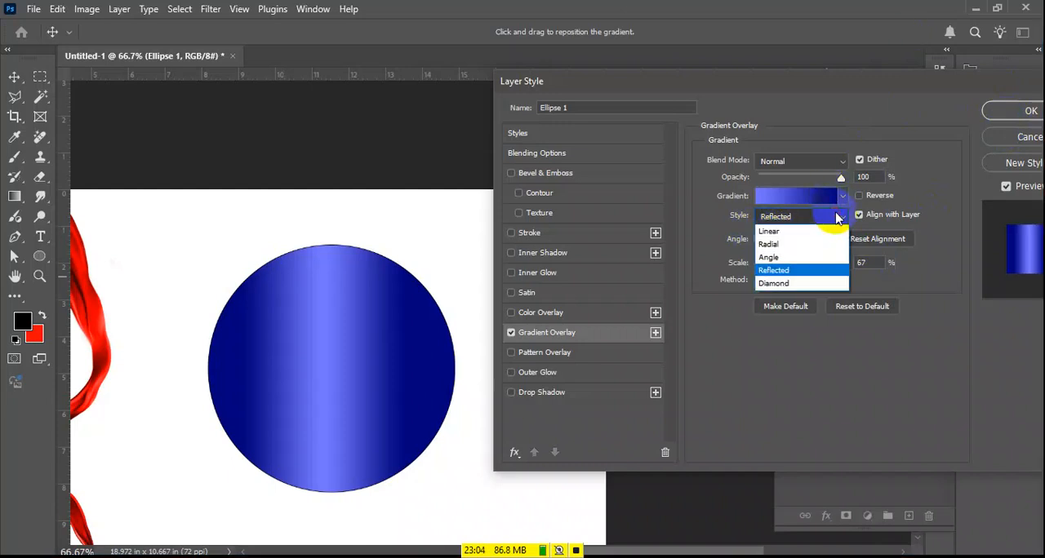
left_click(825, 284)
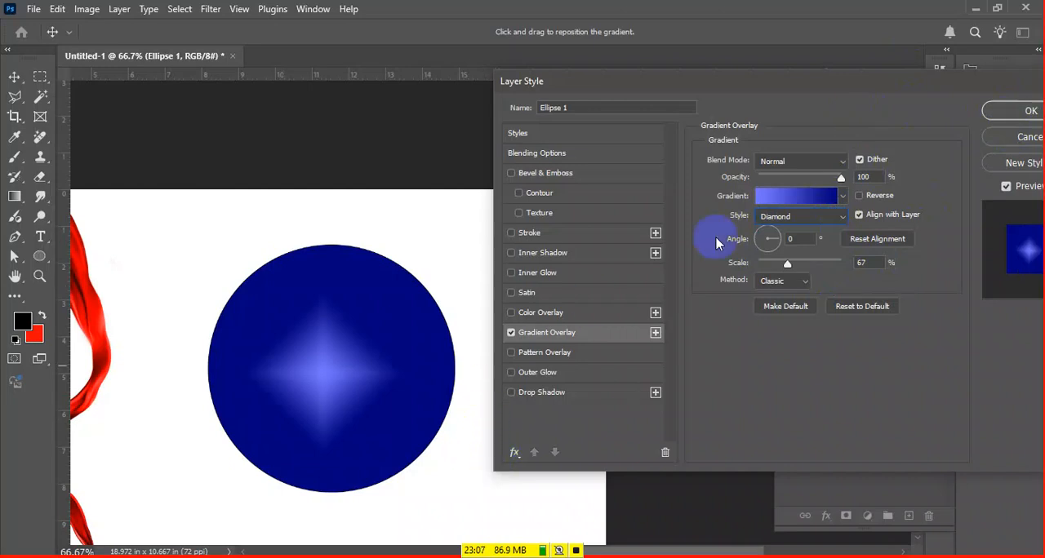
left_click_drag(788, 263, 816, 269)
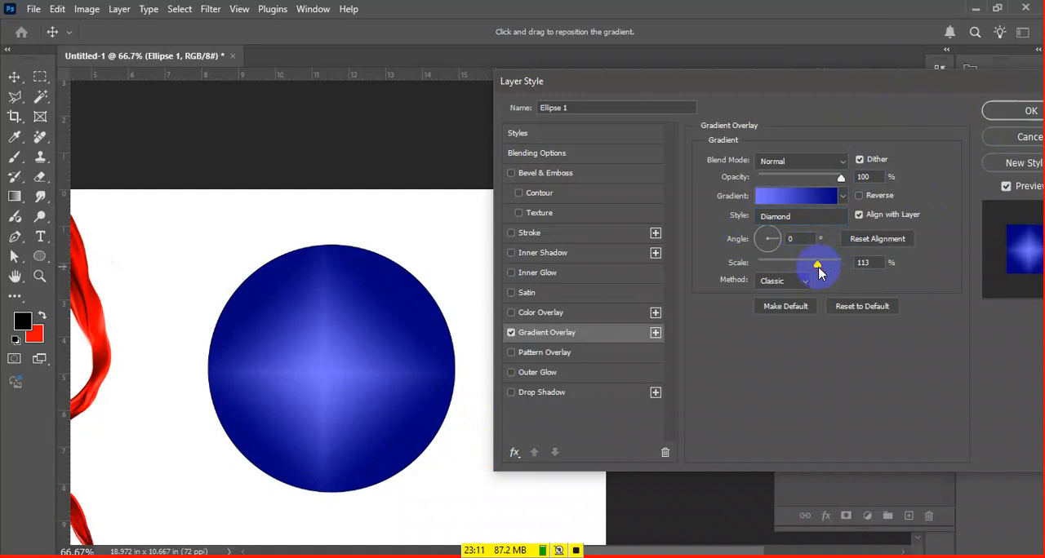
left_click_drag(329, 408, 361, 396)
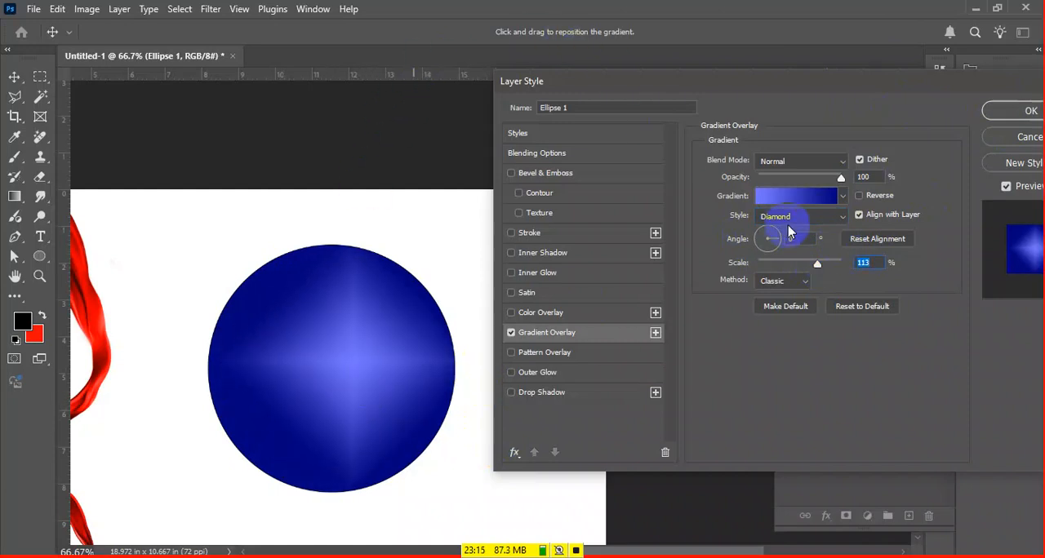
Switch the circle's Gradient Overlay style to Radial and increase its scale to 141%
left_click(790, 226)
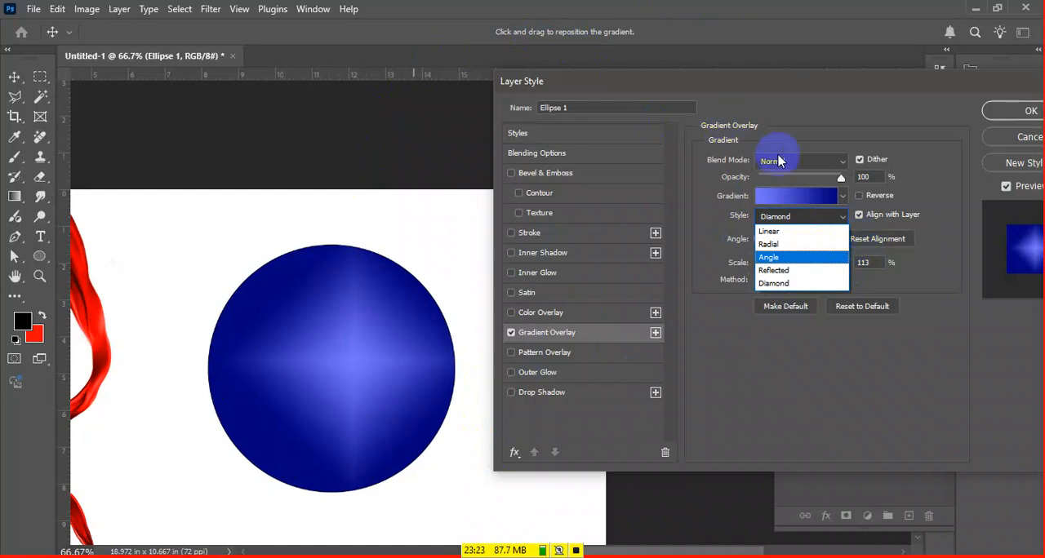
left_click(796, 244)
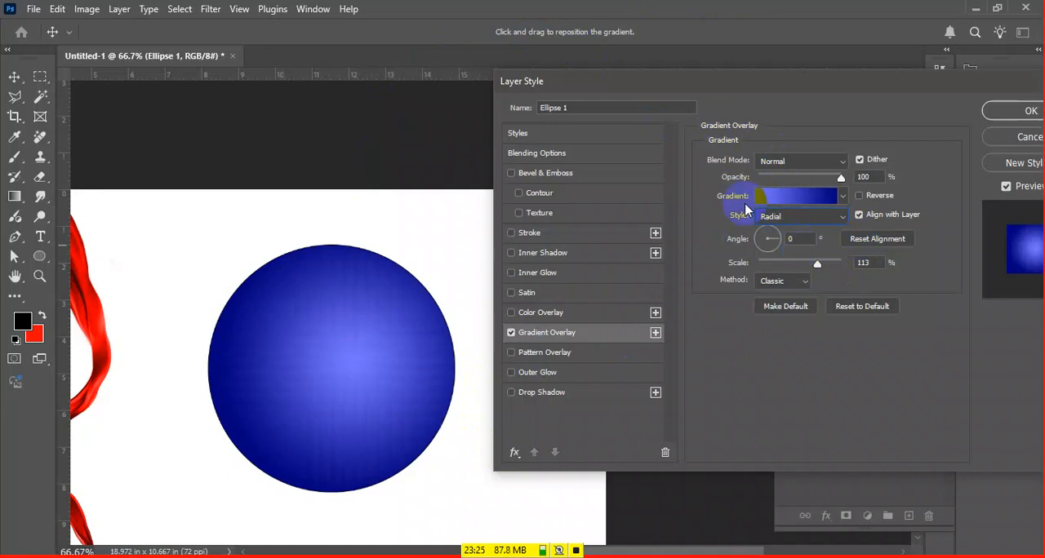
left_click_drag(820, 270, 834, 263)
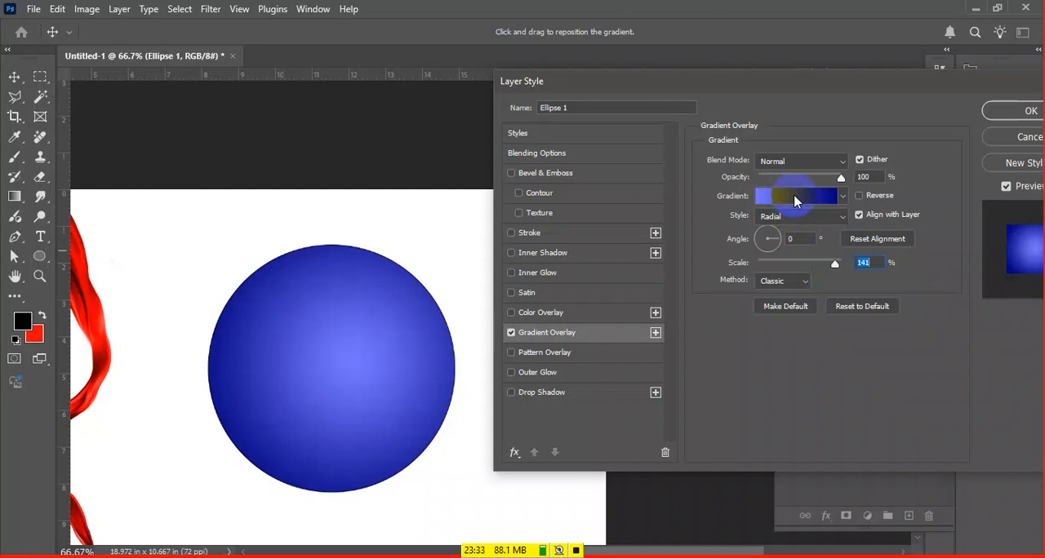
Try a Noise-type gradient on the circle and randomize its colors several times
left_click(796, 197)
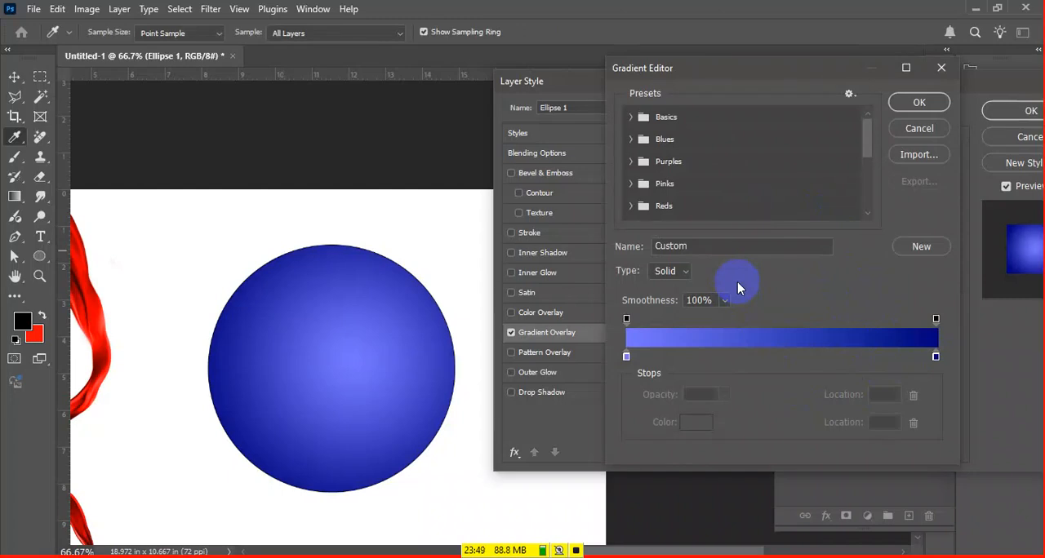
left_click(685, 272)
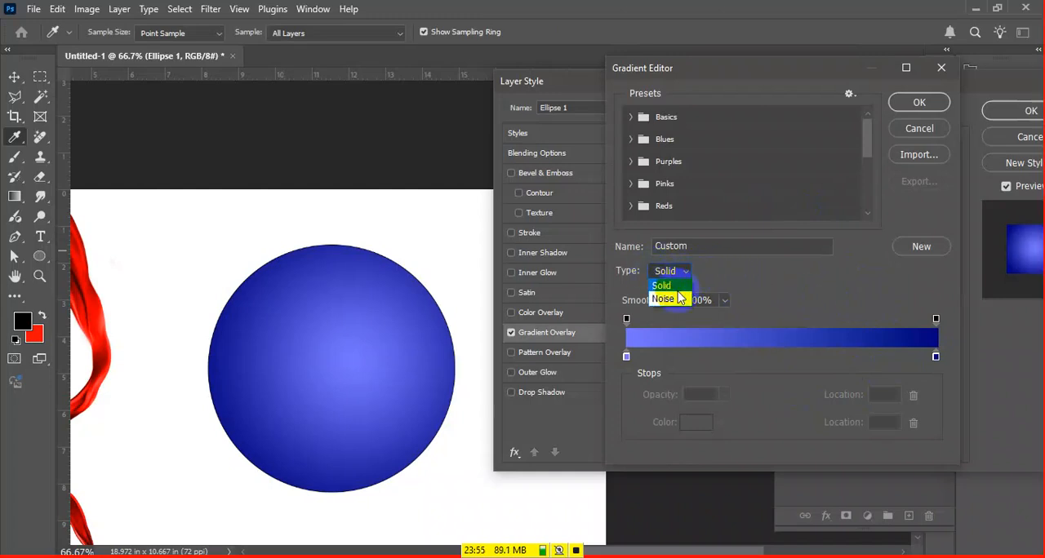
left_click(671, 300)
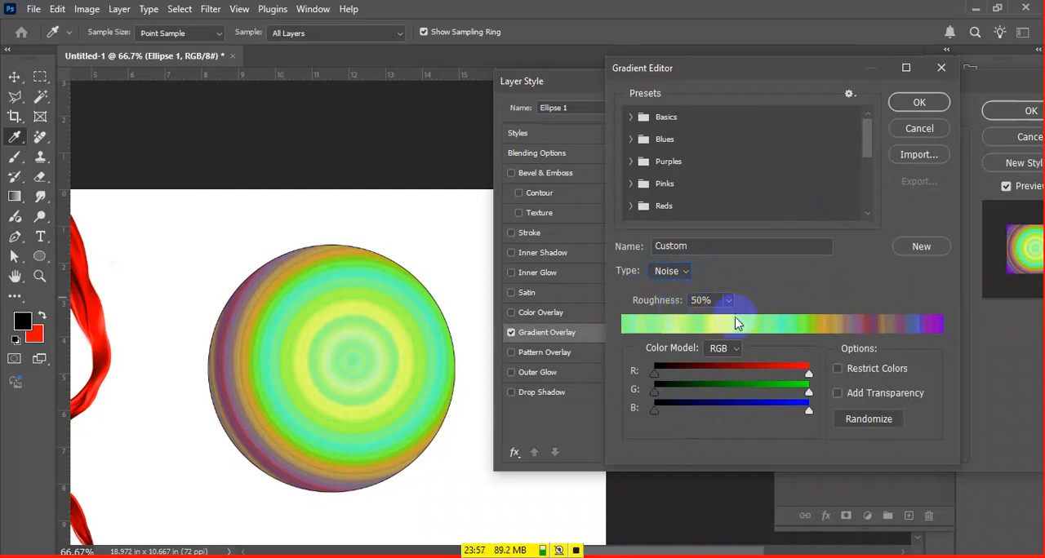
left_click(887, 419)
left_click(886, 418)
left_click(885, 419)
left_click(878, 417)
left_click(871, 416)
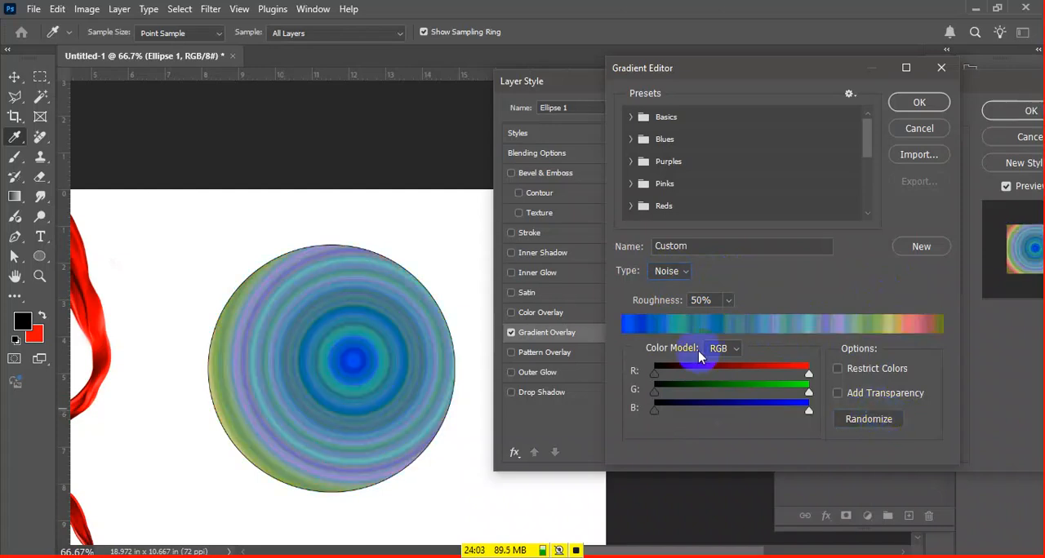
Try raising and restoring the noise gradient's red minimum, randomize it once more, and discard the gradient edits
mouse_move(654, 374)
left_mouse_down()
mouse_move(741, 369)
mouse_move(719, 372)
left_mouse_up()
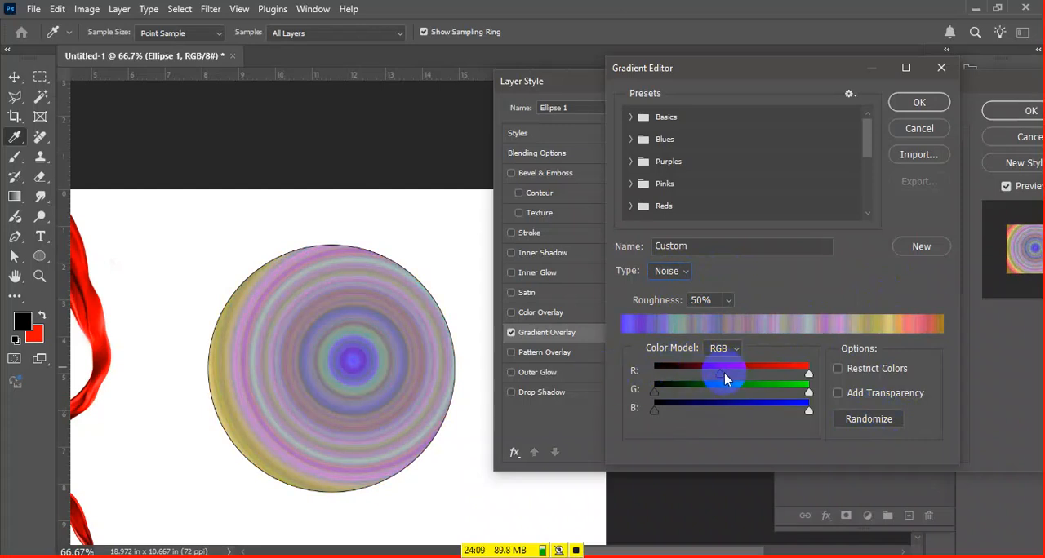
left_click_drag(693, 375, 642, 371)
left_click(869, 419)
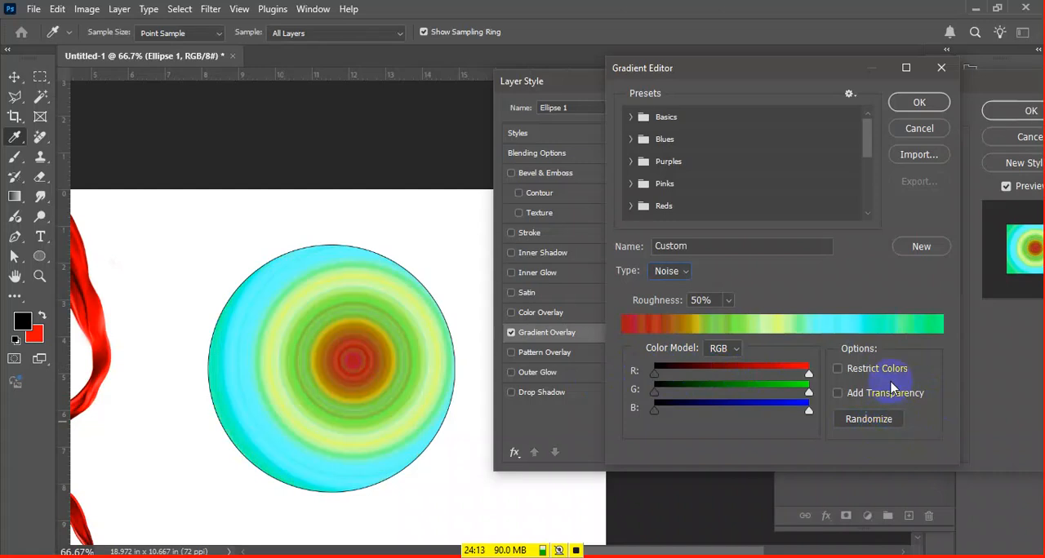
left_click(917, 129)
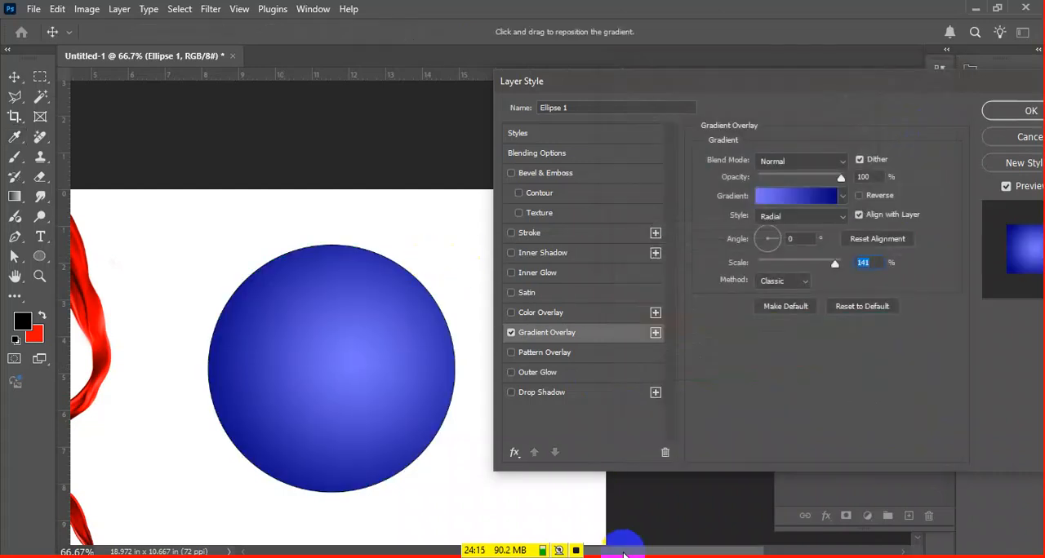
Switch to Notepad and add entry 4, "Drop Shadow", below the gradient overlay line, correcting its number from 5
key("alt+Tab")
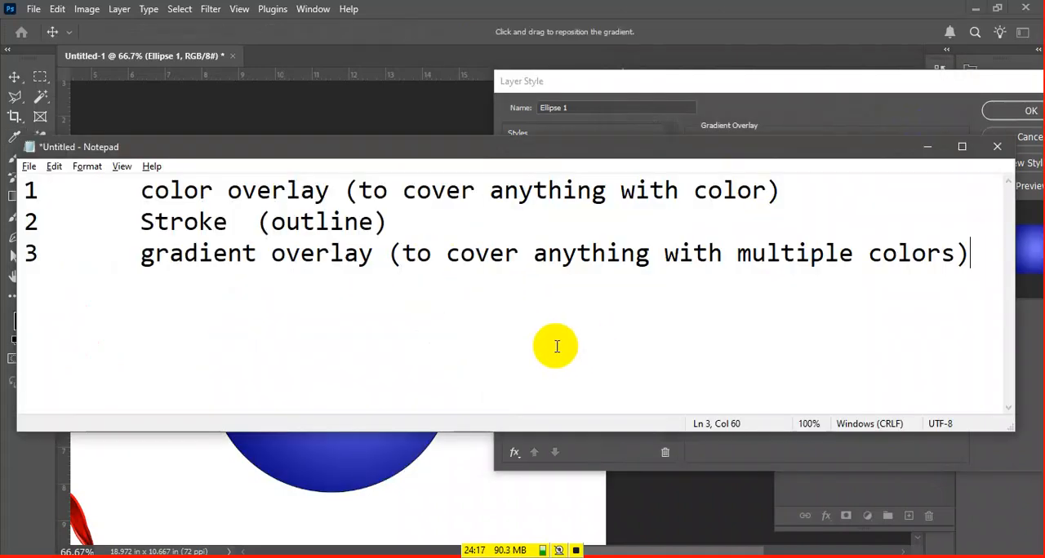
key("Return")
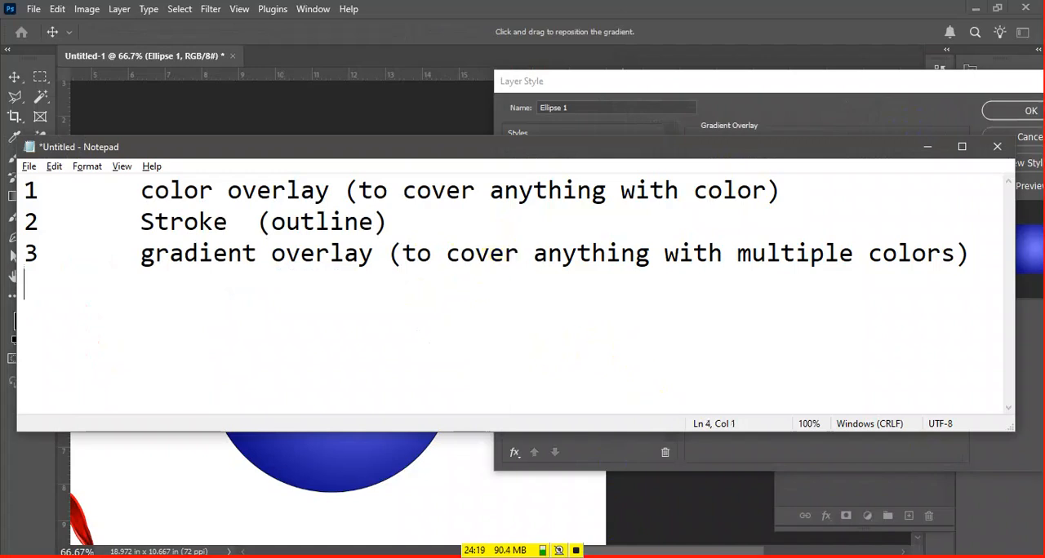
type("5")
key("Tab")
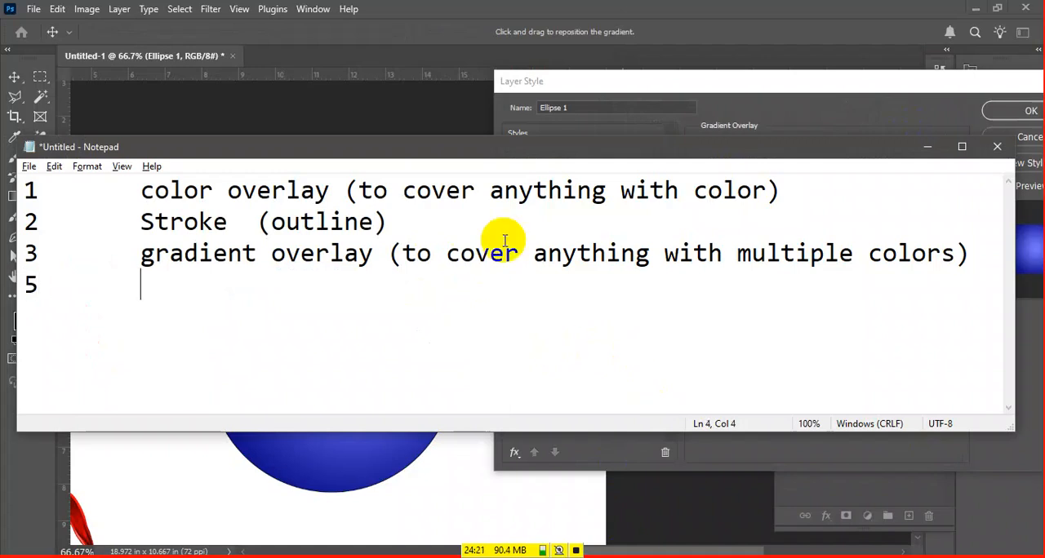
type("Drop Shadow")
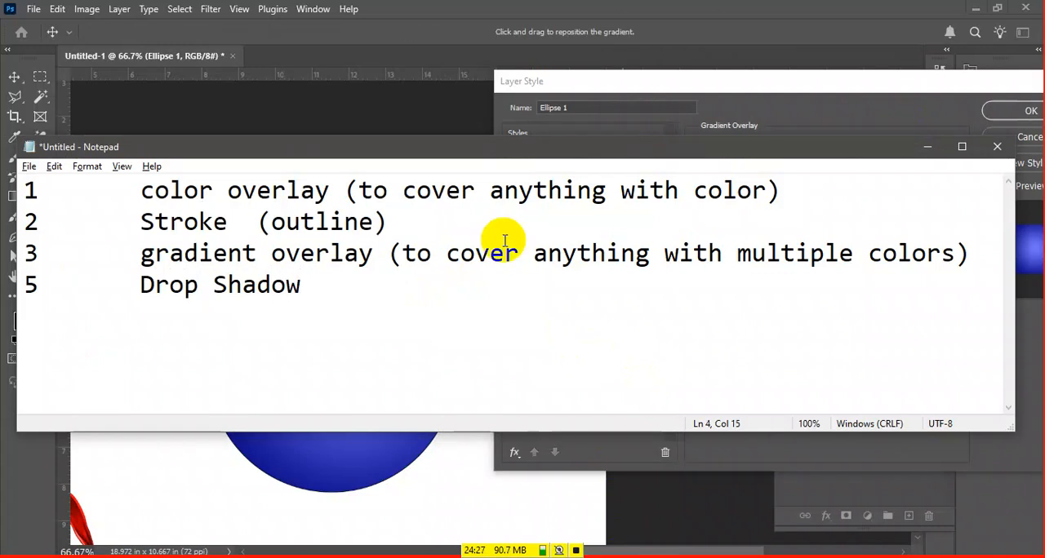
key("ctrl+Left")
key("Left")
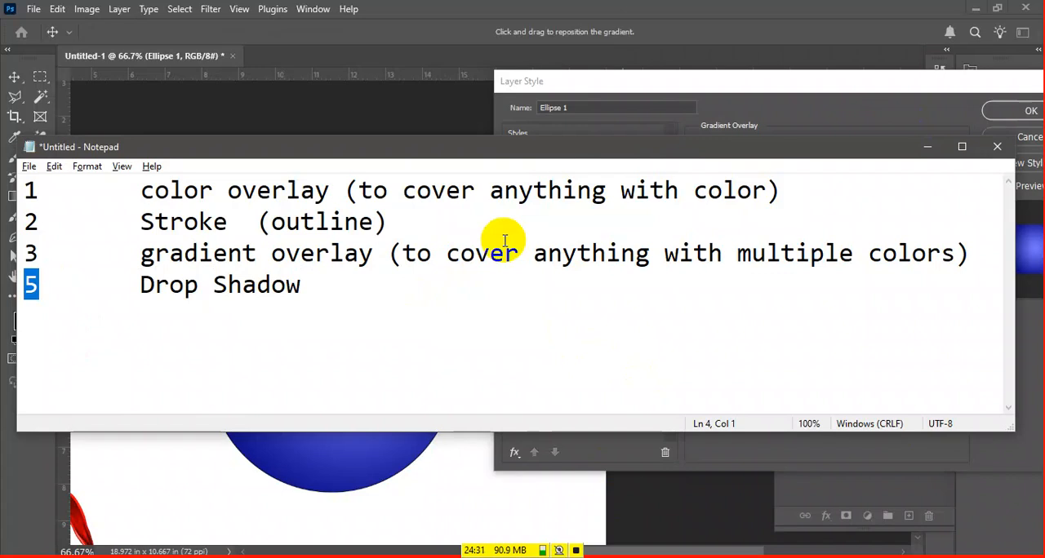
type("4")
key("End")
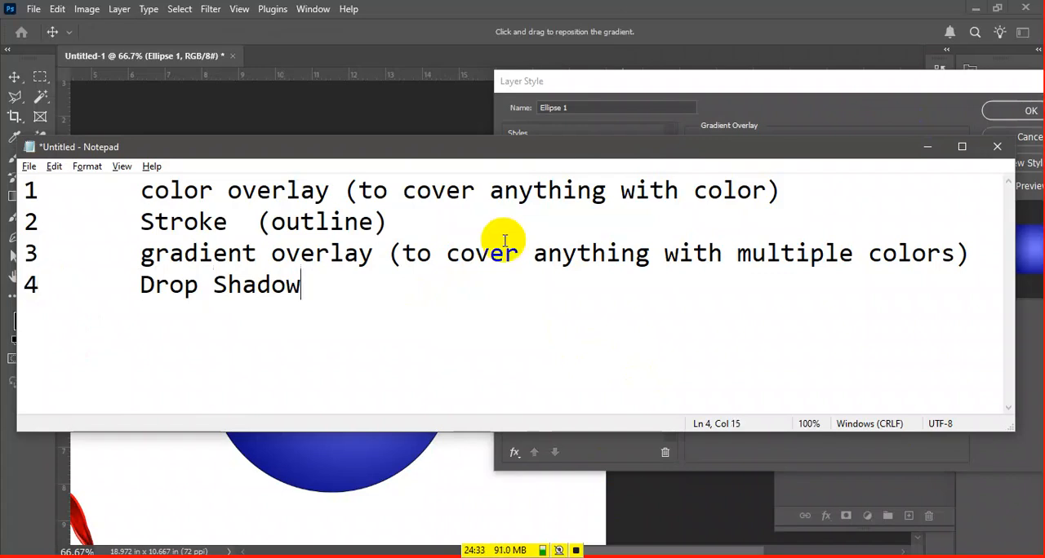
Add the description "(Shadow Behind the object)" to the Drop Shadow entry, removing the extra space after the opening parenthesis
type("( Sh")
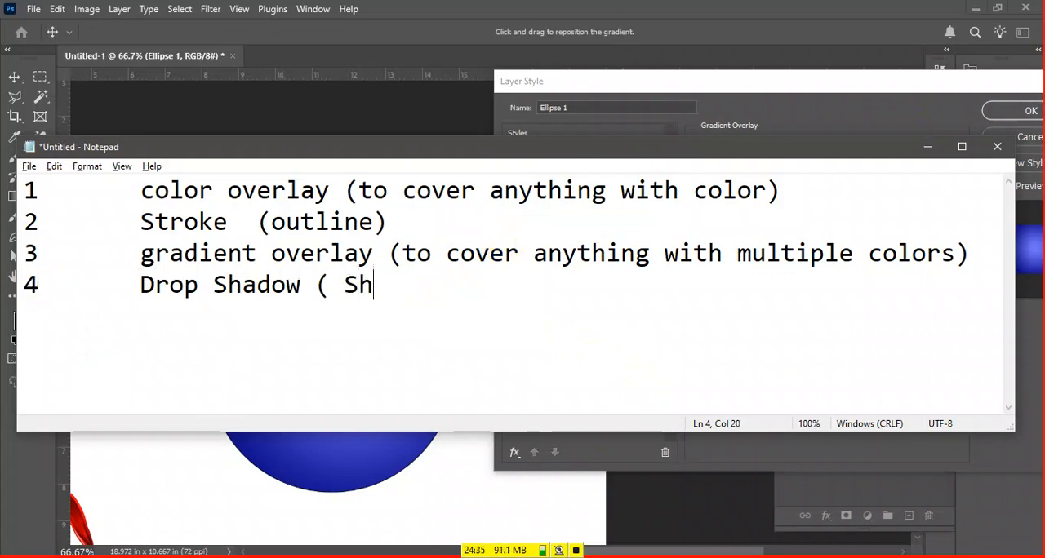
type("adow Behind the object)")
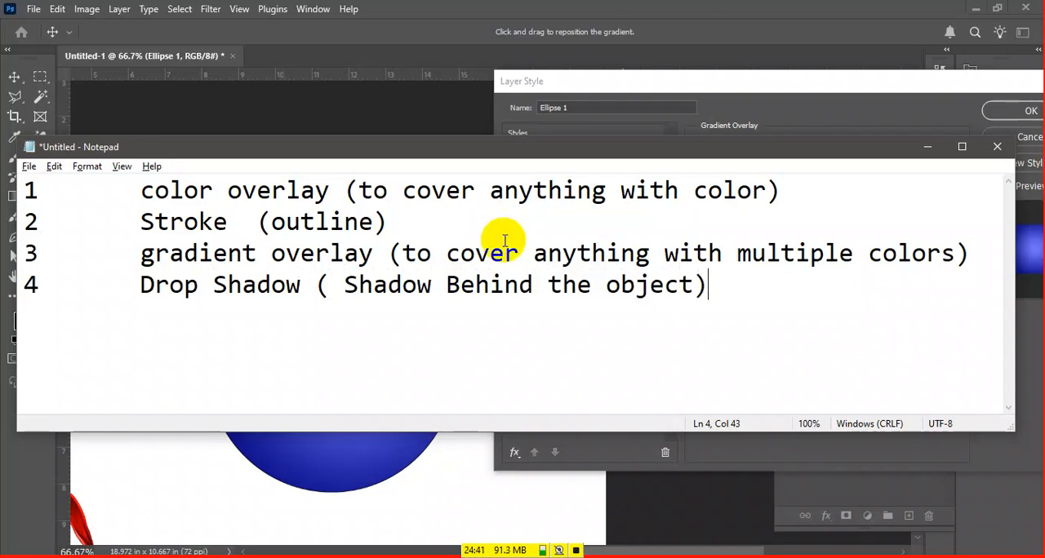
key("Left")
key("Left")
key("Left")
key("Left")
key("Left")
key("Left")
key("Left")
key("shift+Left")
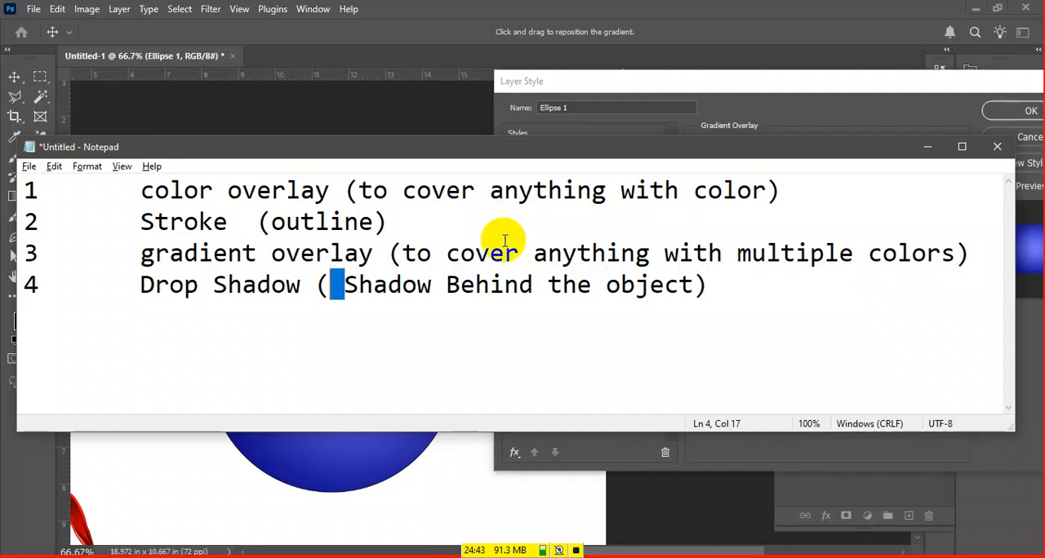
key("BackSpace")
key("ctrl+Right")
key("ctrl+Right")
Add entry 5 on a new line of the notes, reading "Inner Shadow (Shadow On The object)"
key("Return")
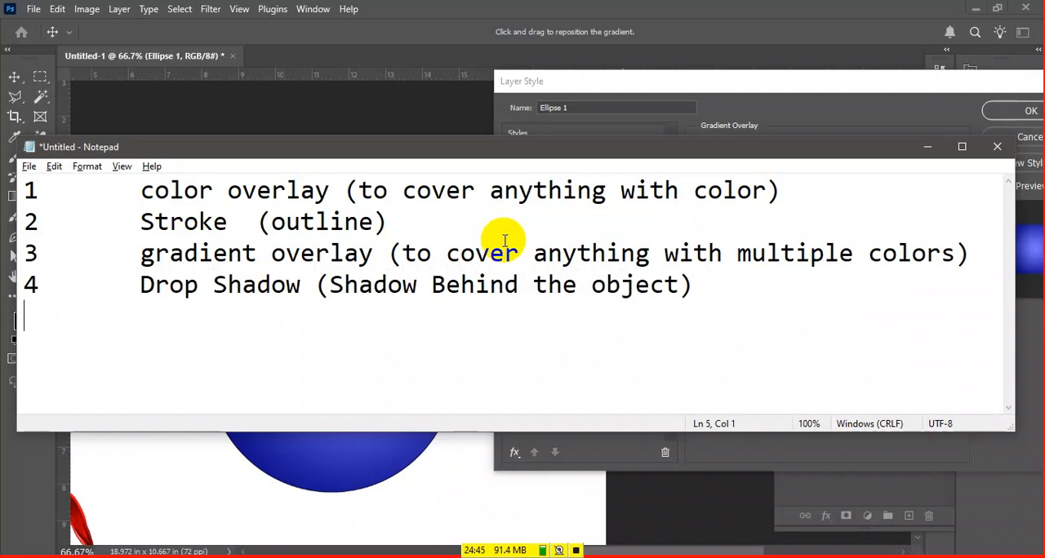
type("5")
key("Tab")
type("In")
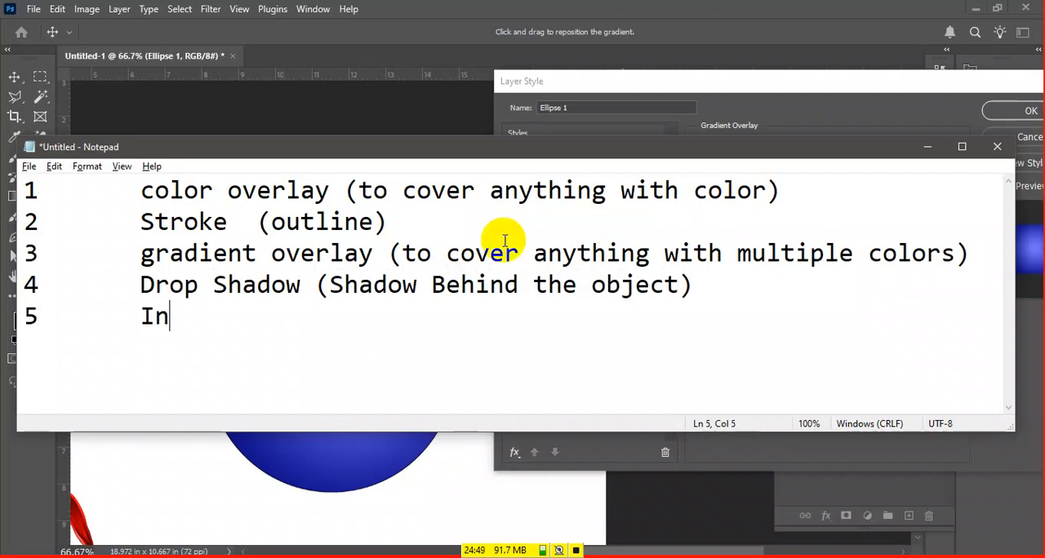
type("ner Shad")
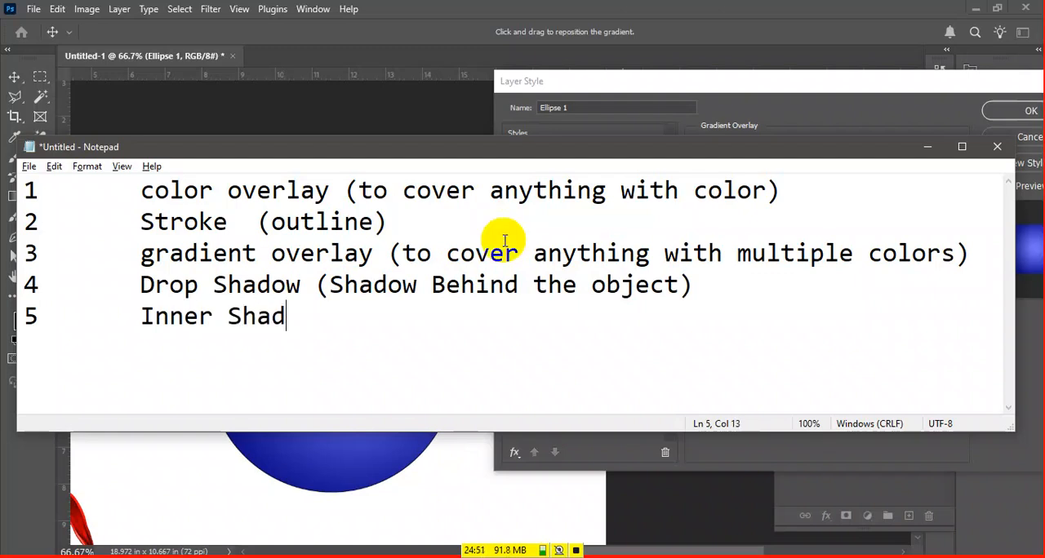
type("ow (Shadow")
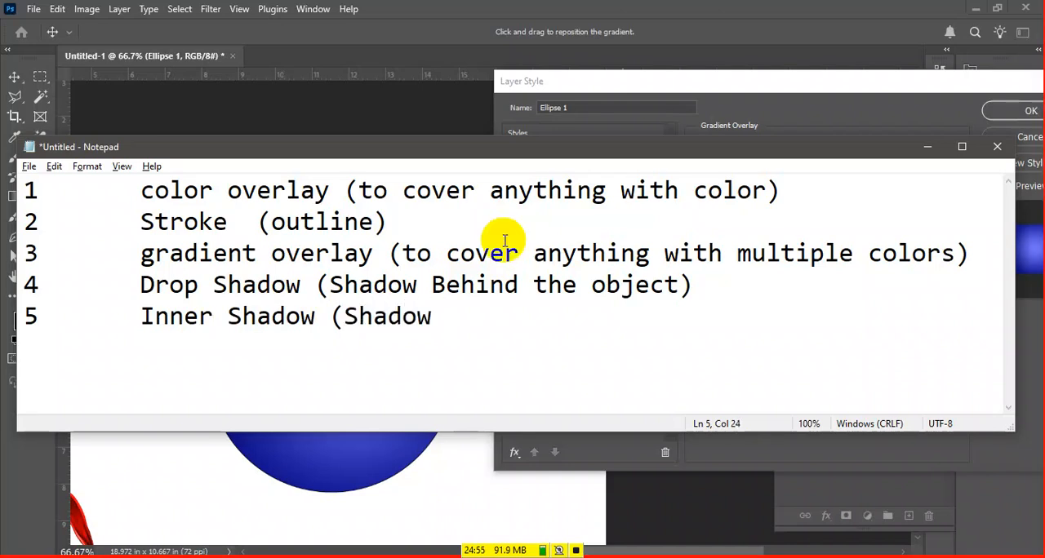
type(" On The object")
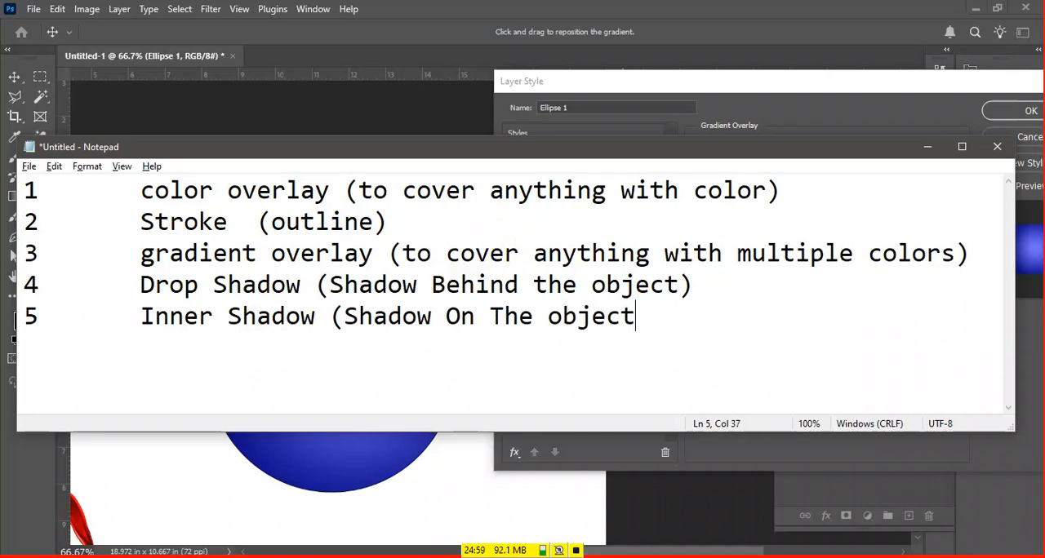
type(")")
key("ctrl+Left")
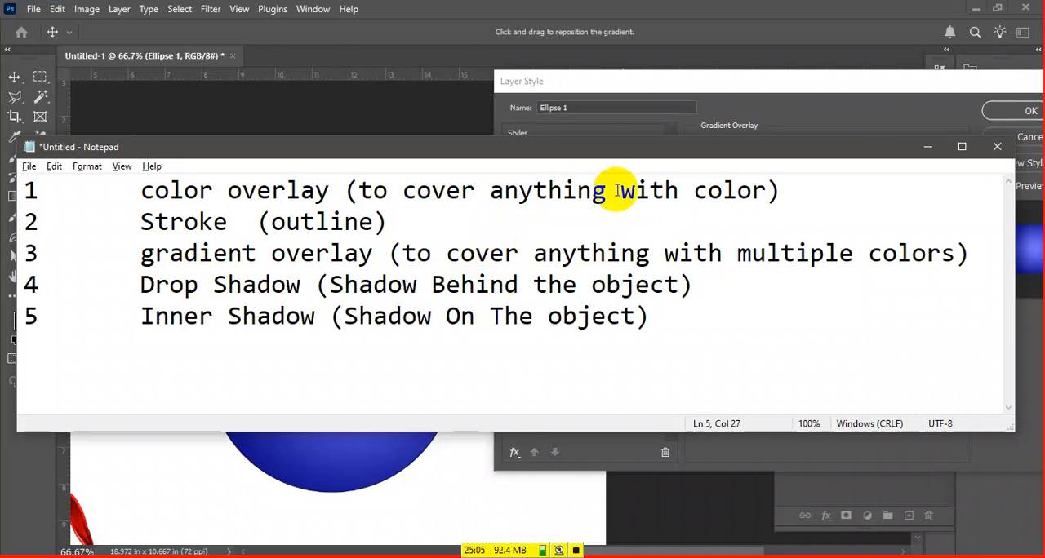
Switch back to Photoshop and accept the circle's Gradient Overlay settings
left_click(941, 95)
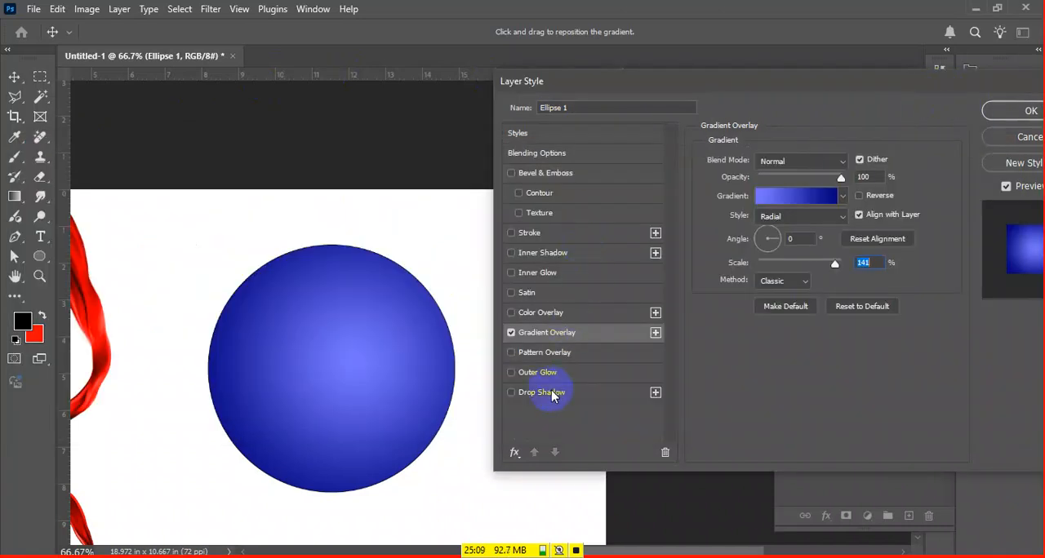
left_click(1027, 109)
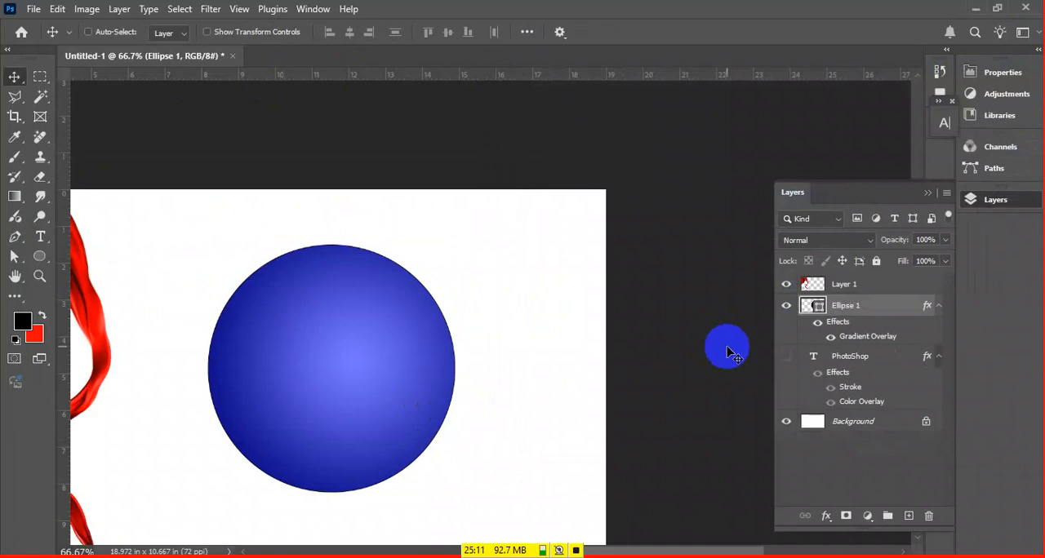
Apply a Drop Shadow effect to Layer 1, the red fabric image, and accept the layer style
left_click(902, 286)
left_click_drag(377, 359, 494, 319)
left_click(896, 291)
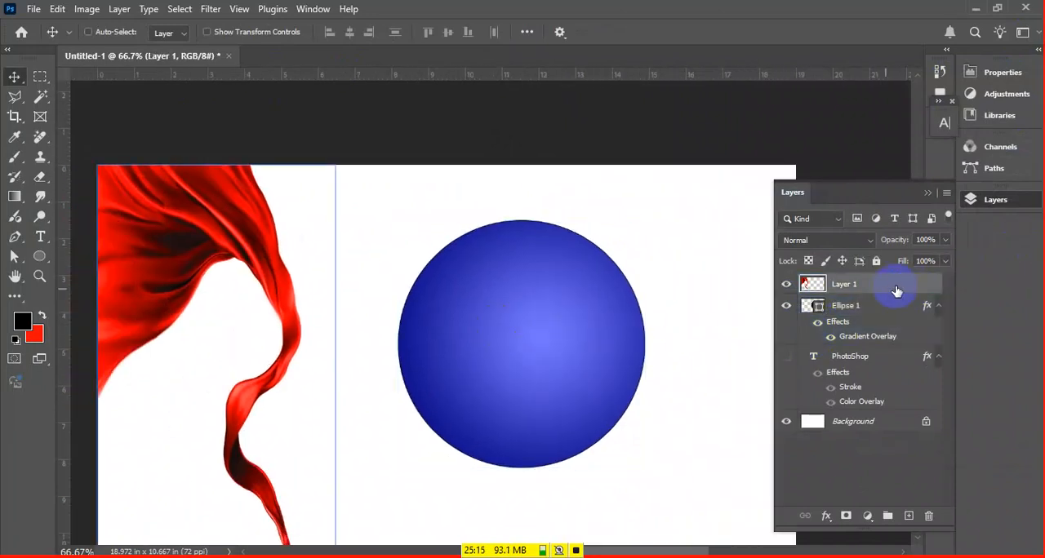
double_click(897, 291)
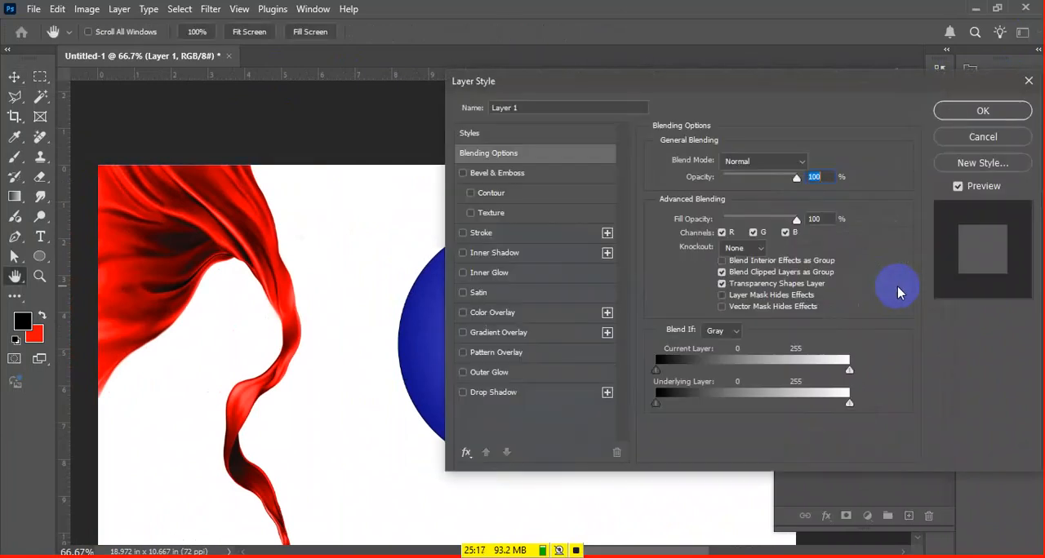
left_click(493, 393)
left_click_drag(359, 285, 299, 264)
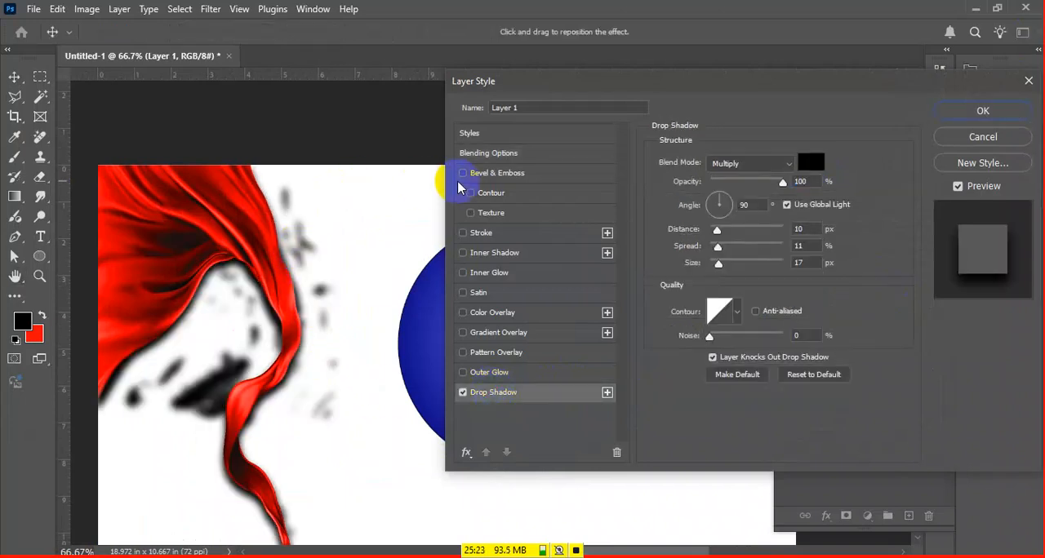
left_click(1025, 113)
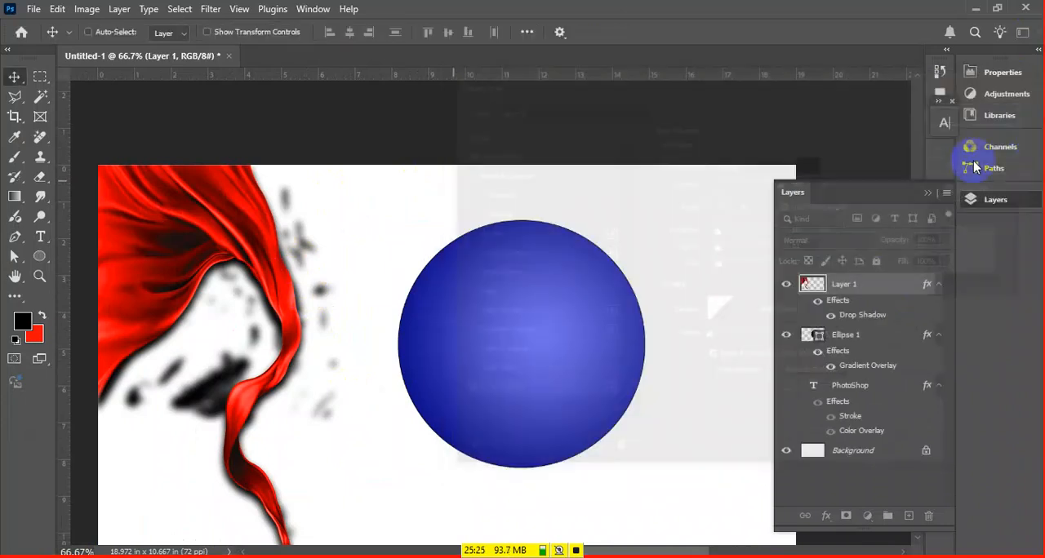
Show the PhotoShop text layer, hide the Ellipse 1 circle and make the text layer active
right_click(546, 327)
left_click(572, 336)
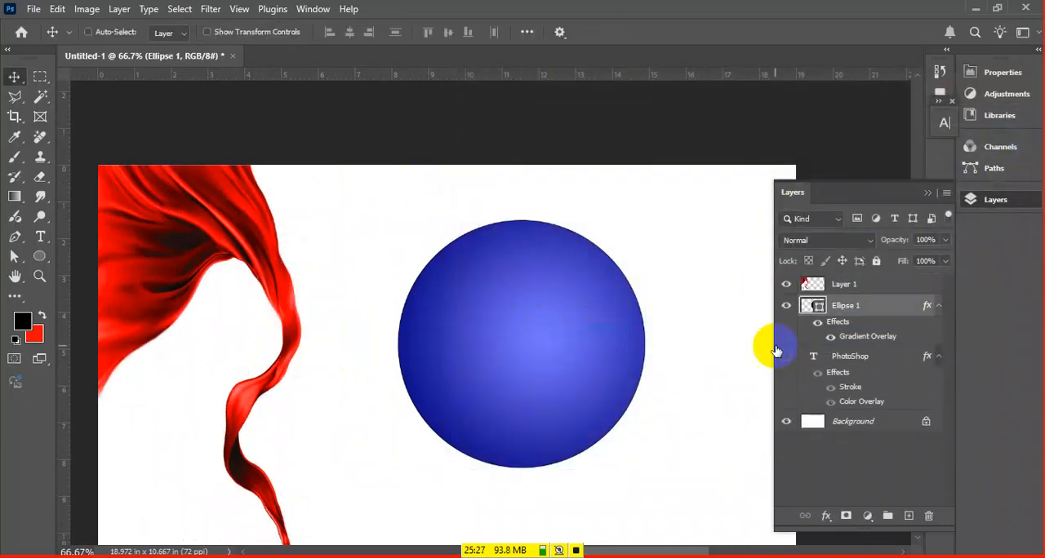
left_click(787, 356)
left_click(787, 306)
left_click(866, 359)
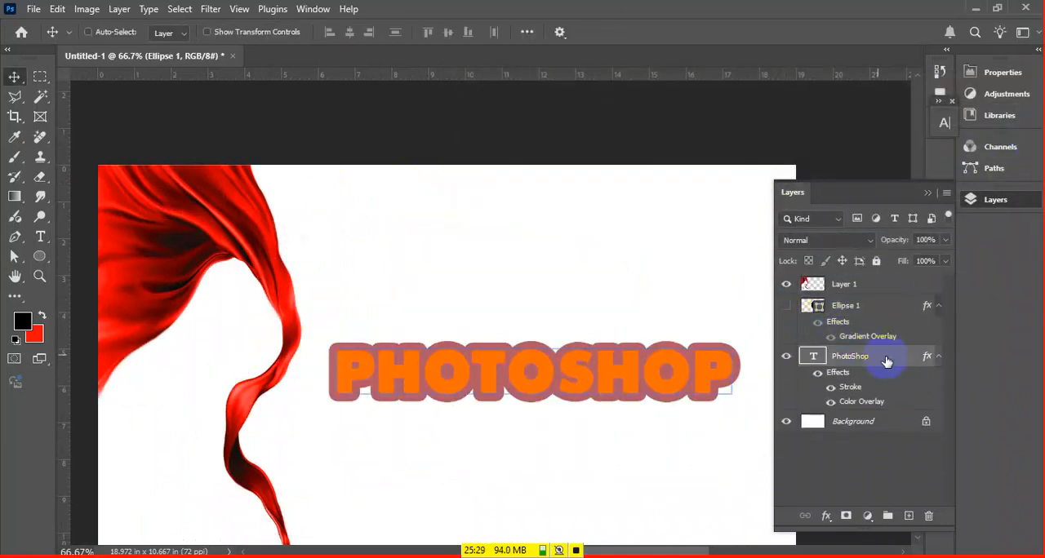
Turn off the Color Overlay and Stroke effects in the PhotoShop text's layer style
right_click(866, 359)
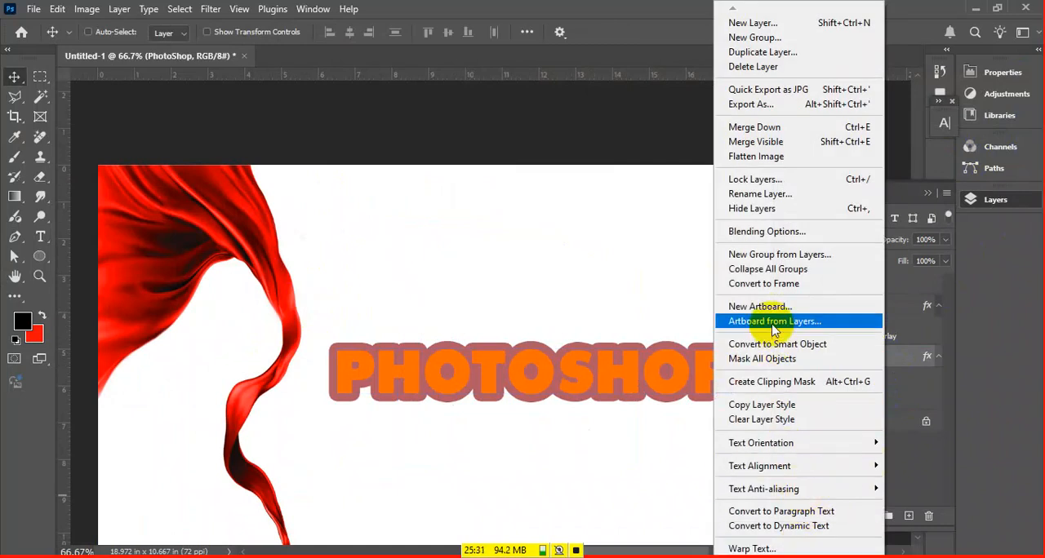
left_click(917, 359)
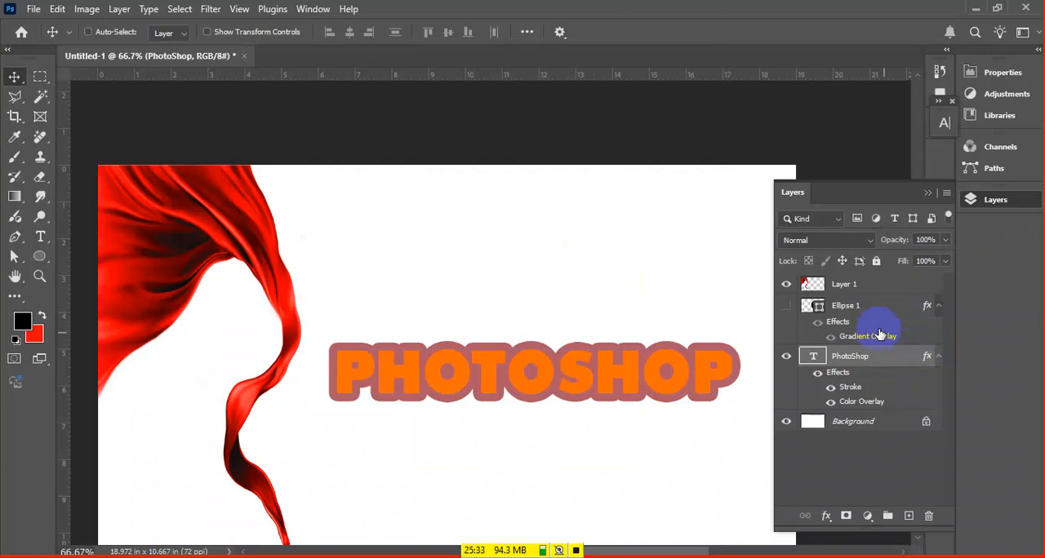
double_click(910, 366)
left_click_drag(319, 356, 250, 356)
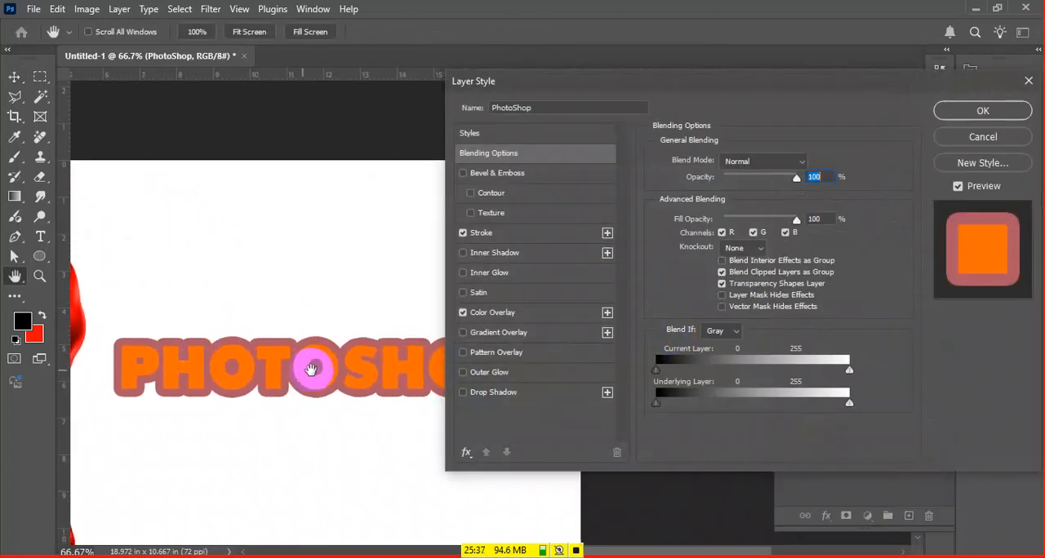
left_click(481, 314)
left_click(463, 313)
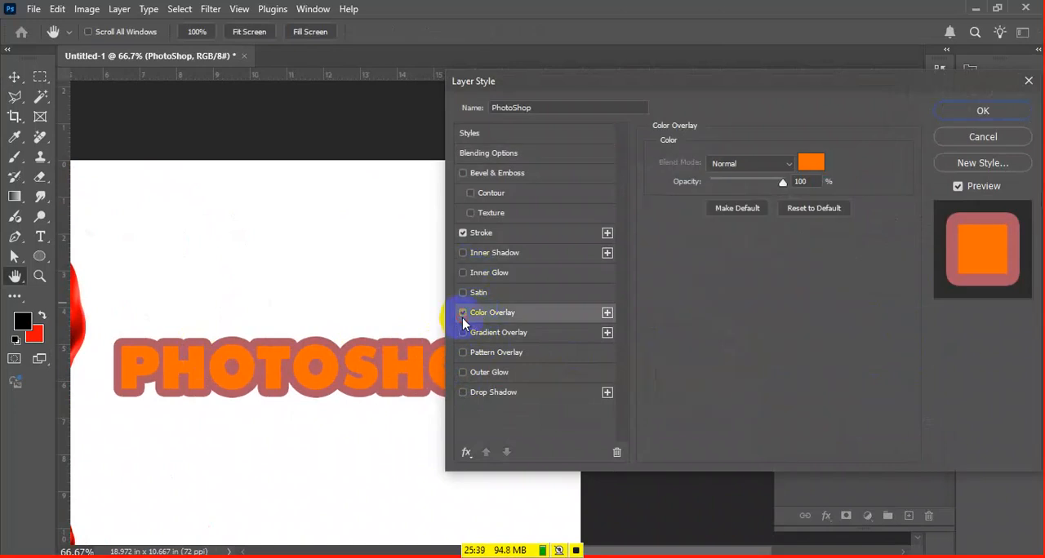
left_click(514, 232)
left_click(463, 233)
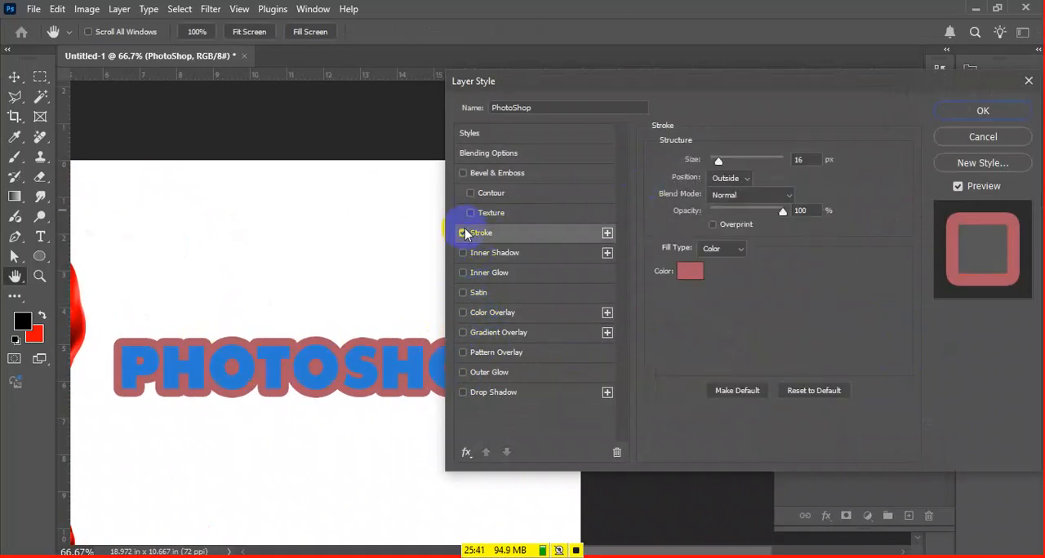
left_click(463, 233)
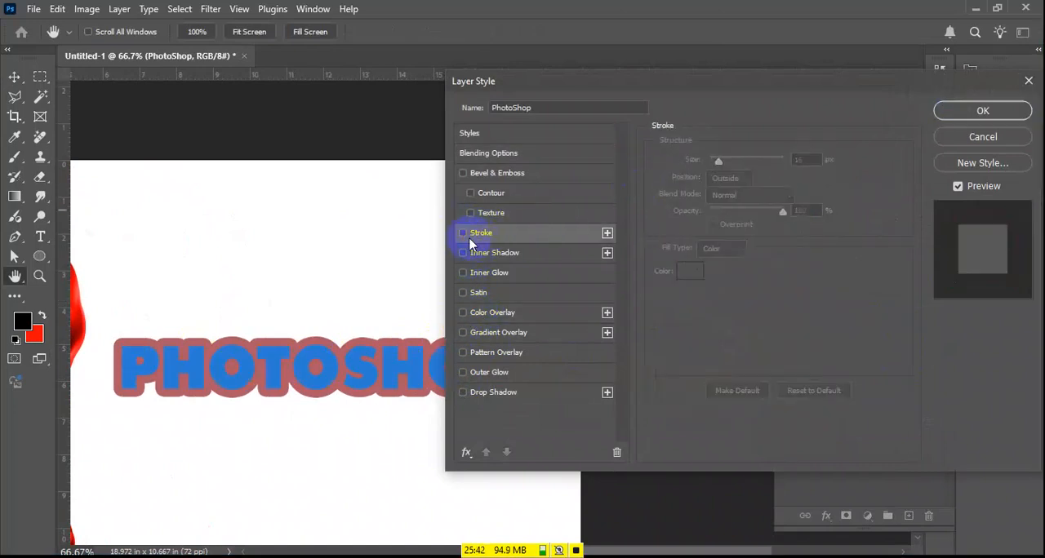
Enable the Drop Shadow effect on the PhotoShop text and inspect it on the letters
left_click(534, 397)
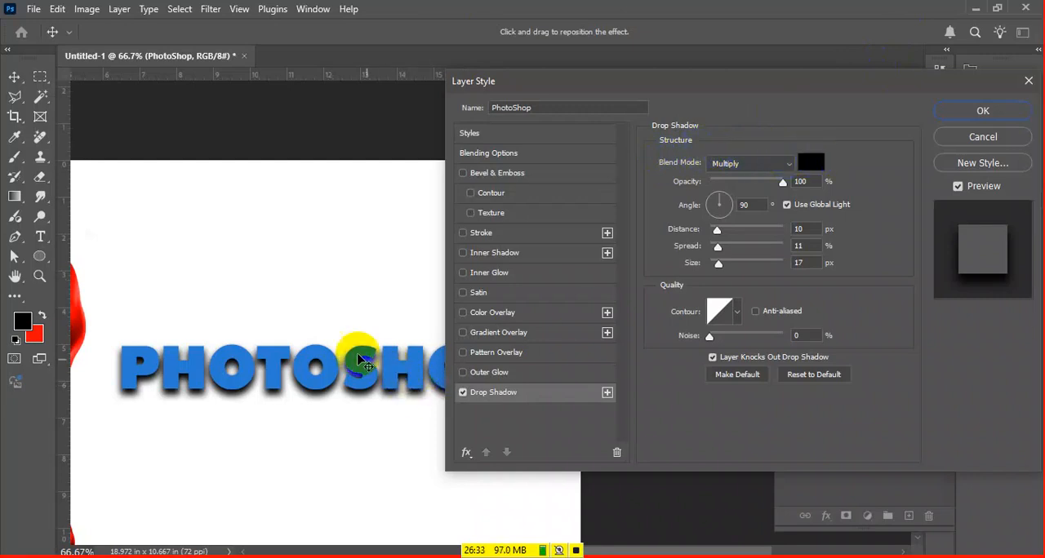
key("ctrl+plus")
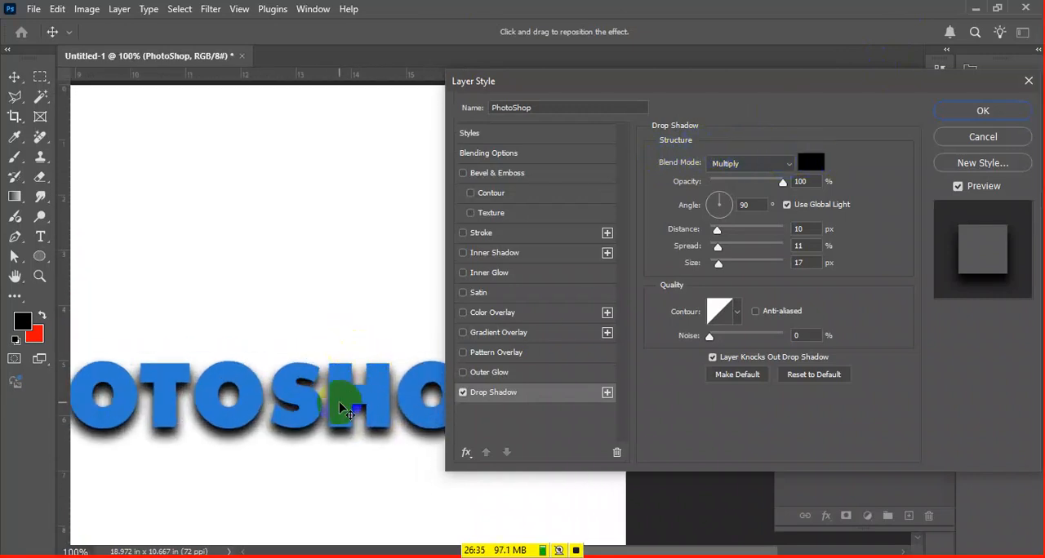
key("ctrl+minus")
Try a dark blue shadow colour, #09005c, for the PhotoShop text's Drop Shadow
left_click(813, 161)
left_click_drag(741, 390, 764, 414)
left_click(782, 349)
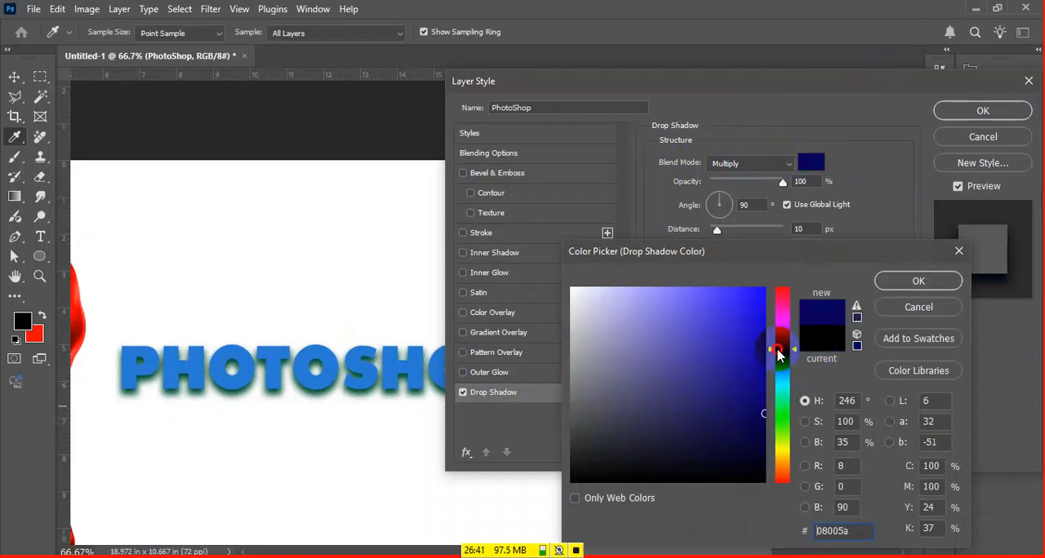
left_click(756, 392)
left_click(763, 413)
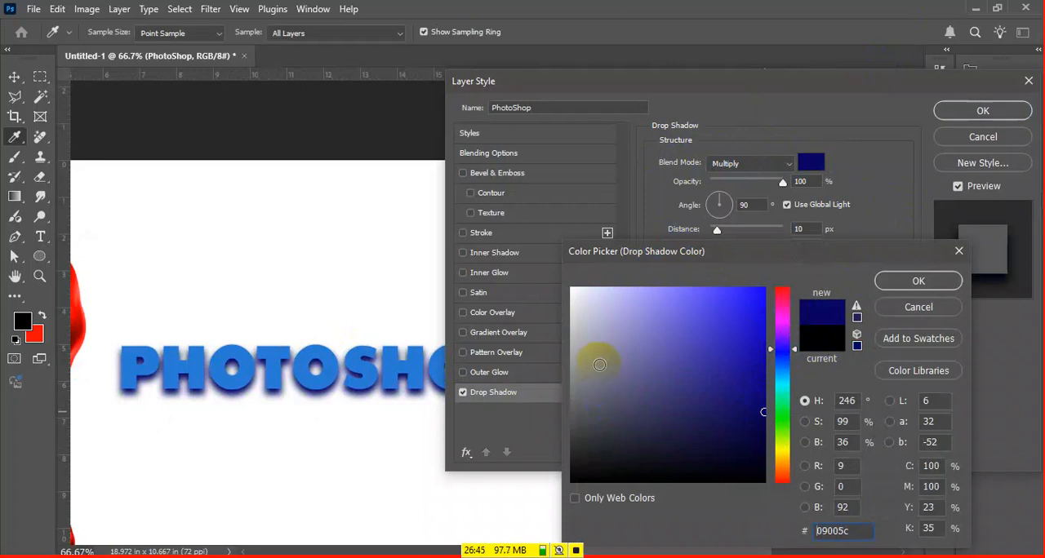
Try lighter Drop Shadow colours: grey #a0a0a0, pale pink #fcd2f0 and greyish pink #ccbfc7
left_click_drag(595, 356, 553, 367)
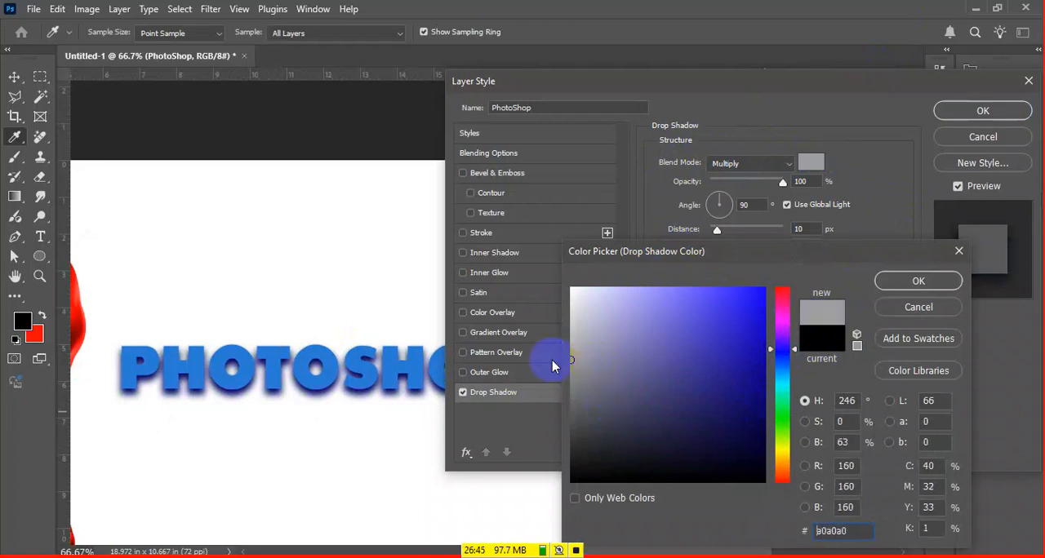
left_click(603, 289)
left_click(782, 306)
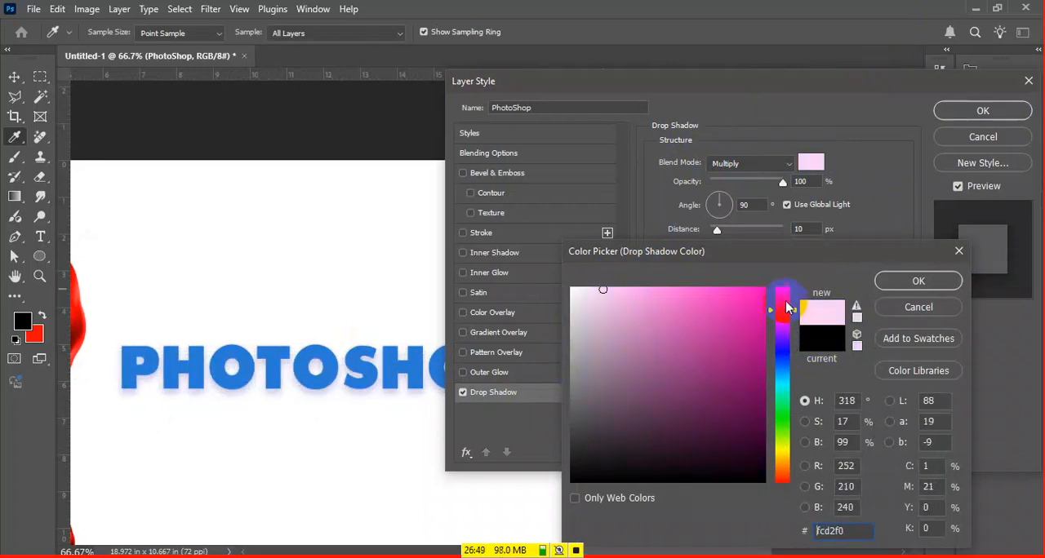
mouse_move(593, 299)
left_mouse_down()
mouse_move(558, 288)
mouse_move(610, 334)
mouse_move(569, 325)
left_mouse_up()
left_click_drag(582, 326, 586, 327)
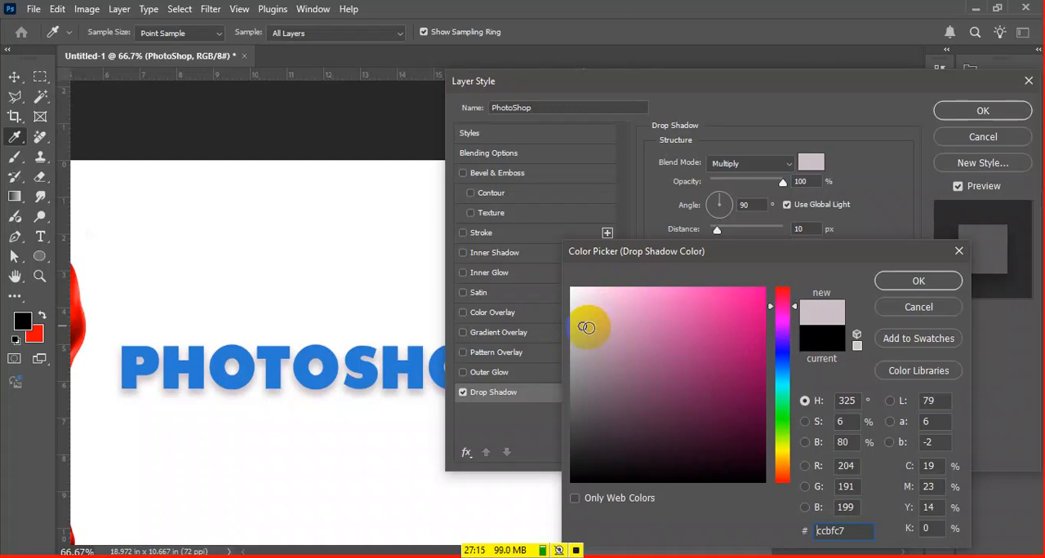
Try white and pale pink #fddcf0 as the Drop Shadow colour, discard the colour change and close the layer style
left_click_drag(679, 322, 576, 289)
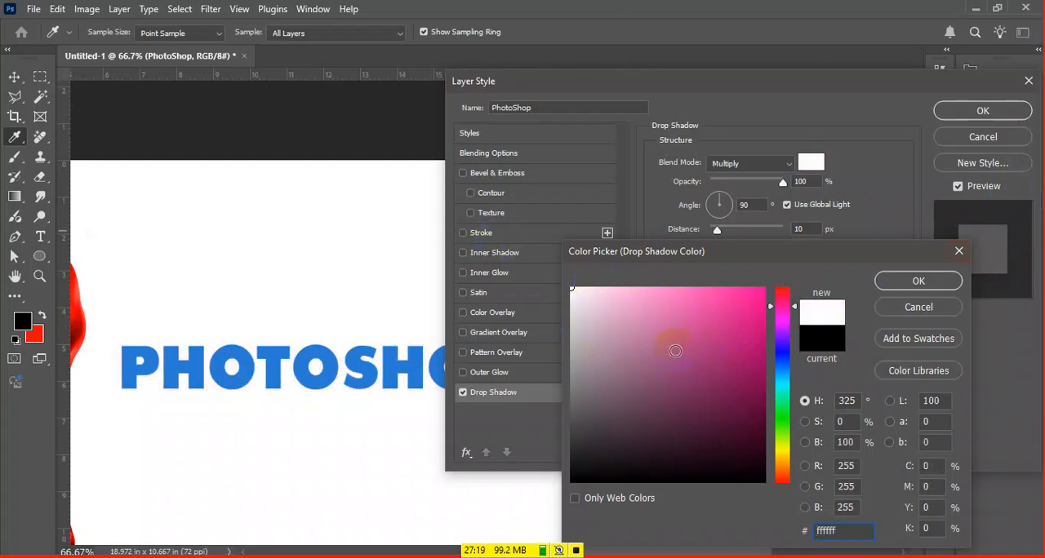
left_click(749, 406)
left_click(581, 311)
mouse_move(581, 311)
left_mouse_down()
mouse_move(611, 289)
mouse_move(595, 286)
left_mouse_up()
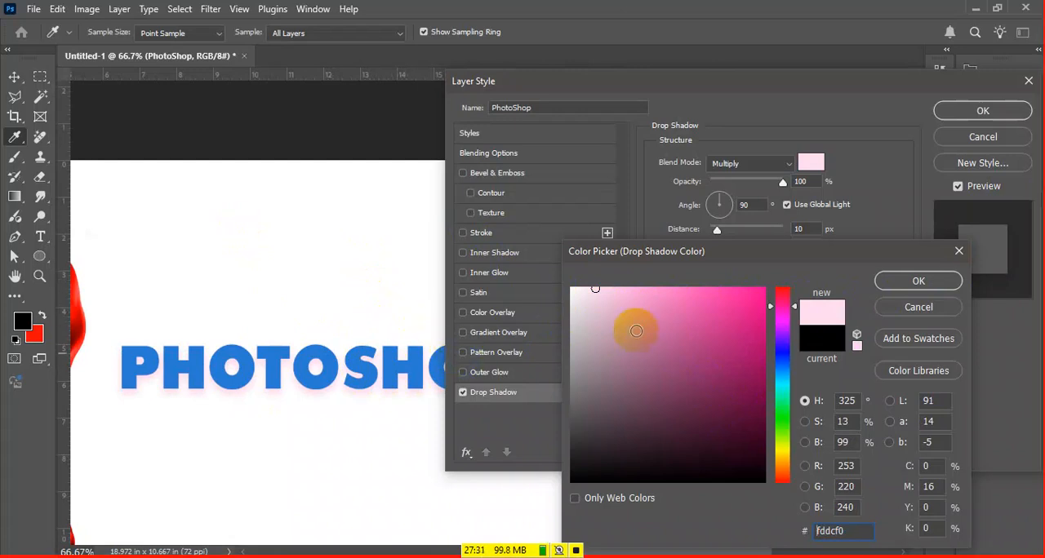
left_click(894, 309)
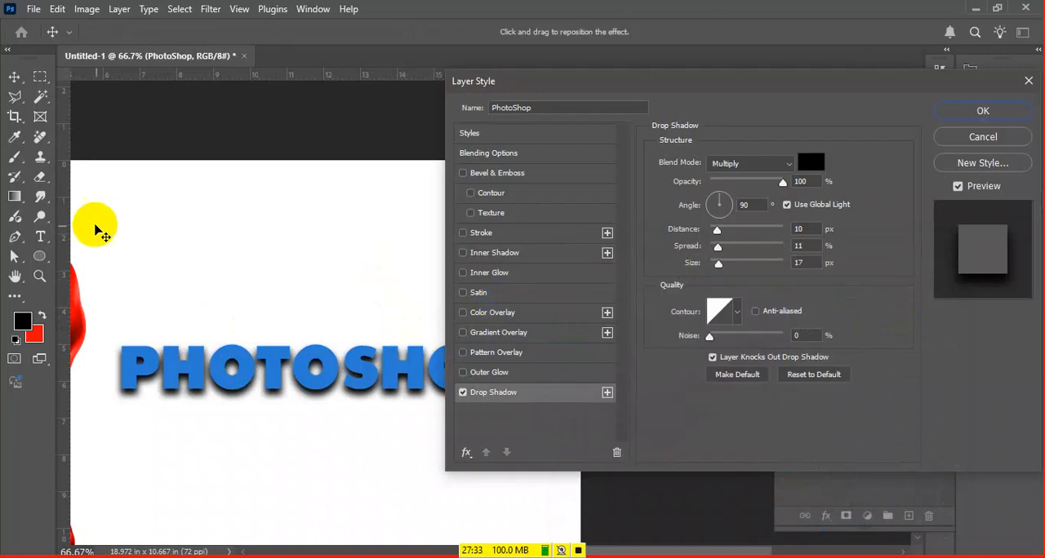
key("Escape")
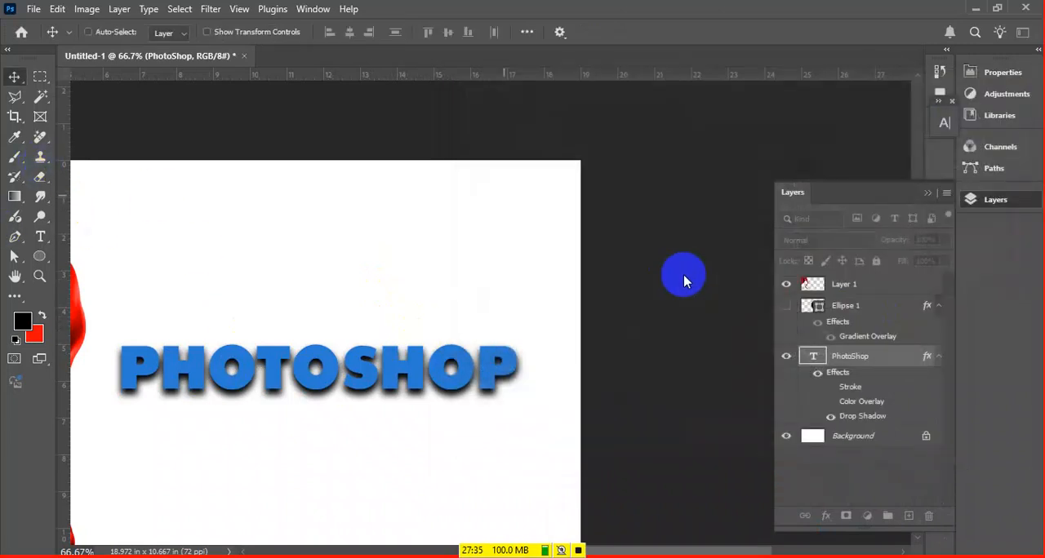
Move the red fabric image onto the PhotoShop text and place its layer below the text layer
left_click_drag(330, 307, 580, 319)
left_click_drag(232, 206, 601, 319)
key("ctrl+bracketleft")
key("ctrl+bracketleft")
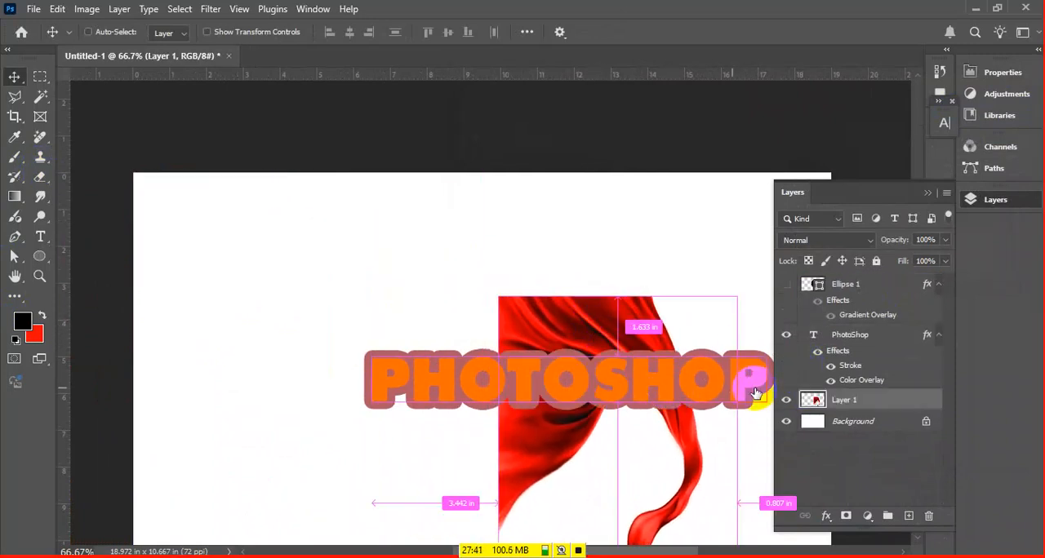
Give the PhotoShop text over the fabric a Drop Shadow with its Color Overlay and Stroke switched off
left_click(896, 354)
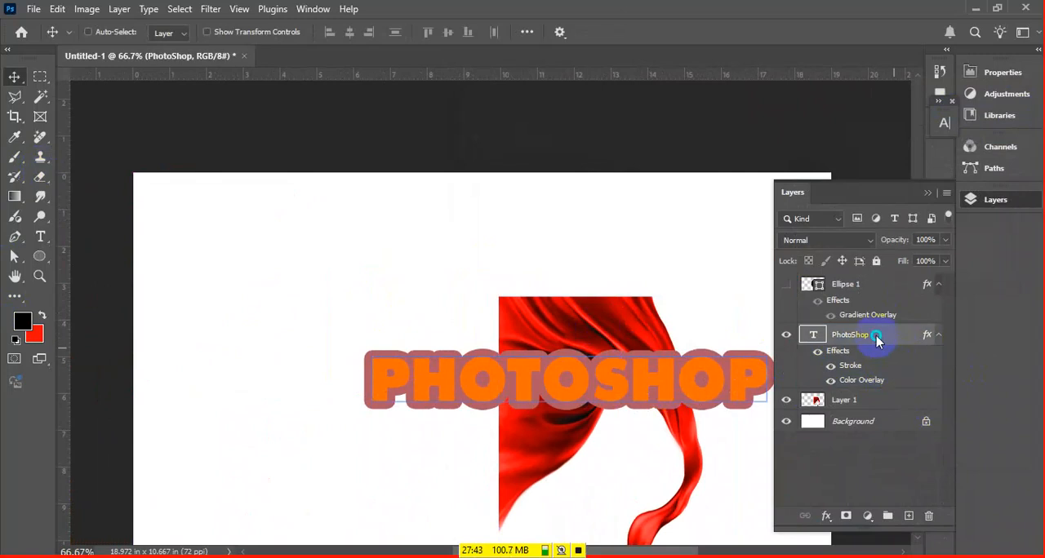
right_click(875, 341)
left_click(912, 338)
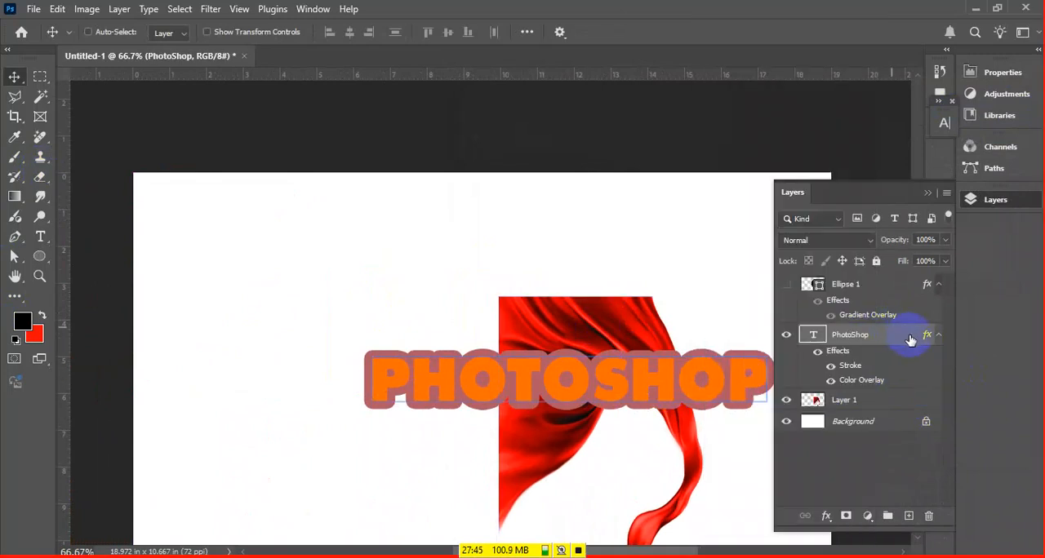
double_click(889, 337)
left_click_drag(370, 433, 128, 385)
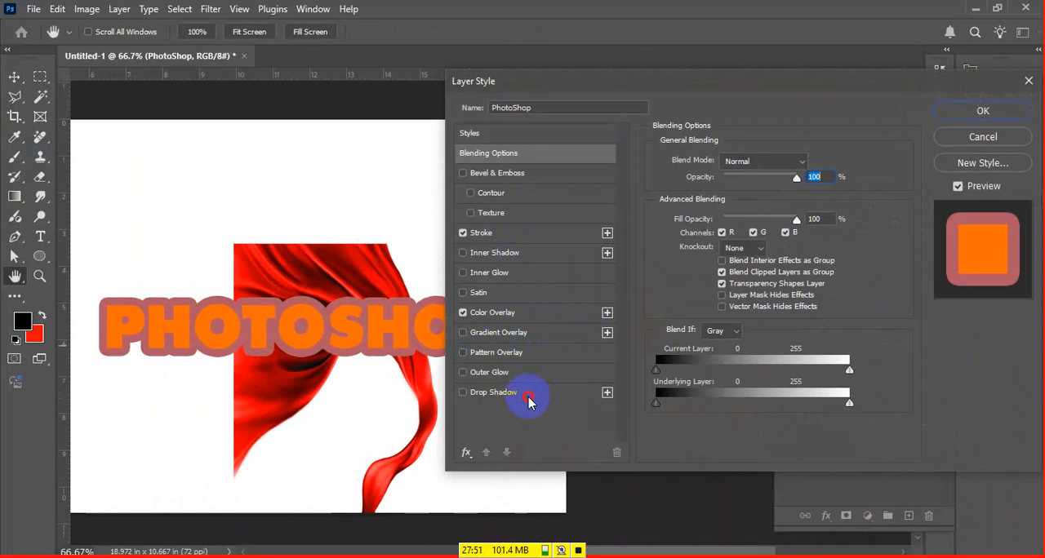
left_click(506, 392)
left_click(462, 313)
left_click(460, 235)
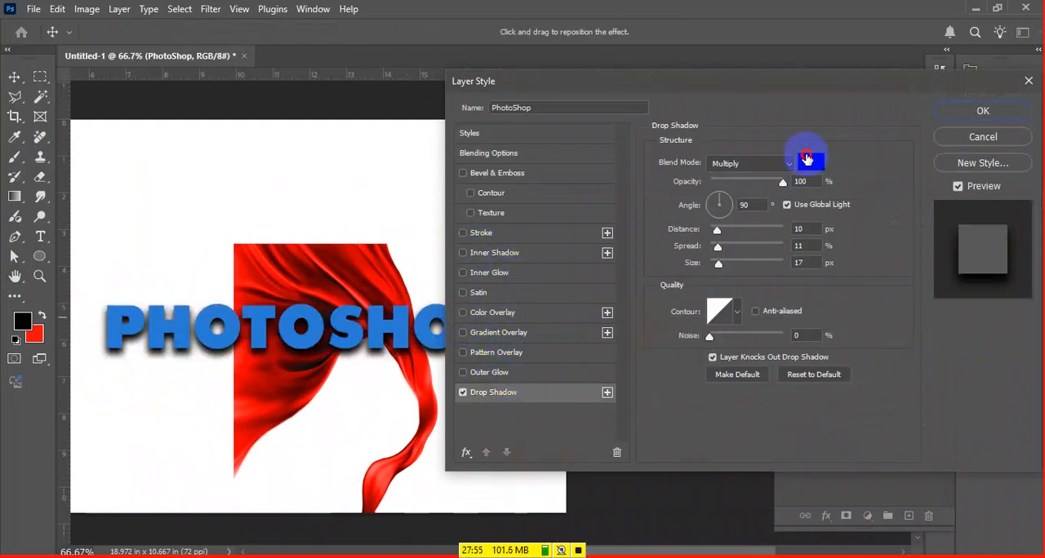
Set the text's Drop Shadow colour to dark green #046239, after trying pale mint #cfffea
left_click(811, 162)
left_click(606, 290)
left_click_drag(606, 291, 609, 287)
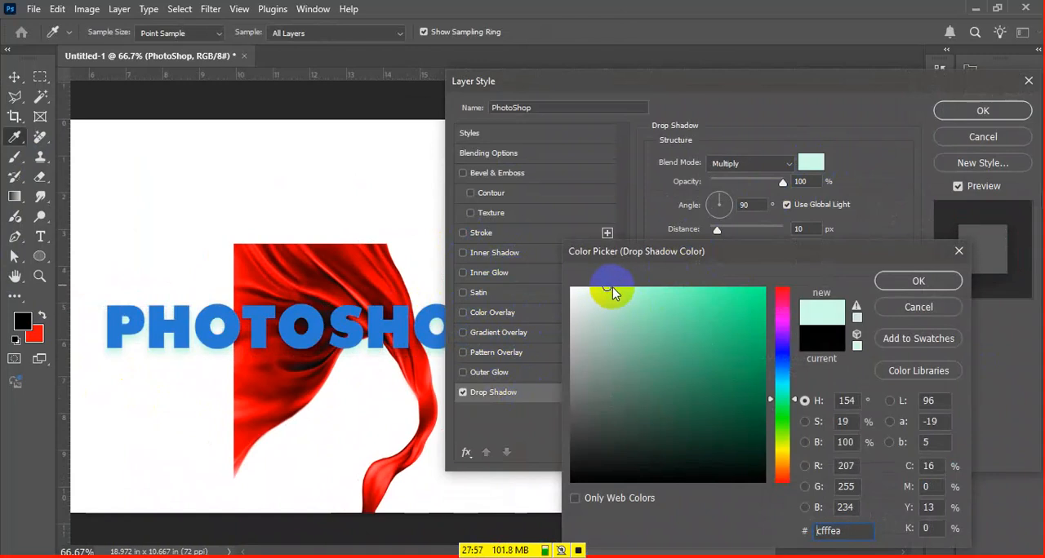
key("ctrl+plus")
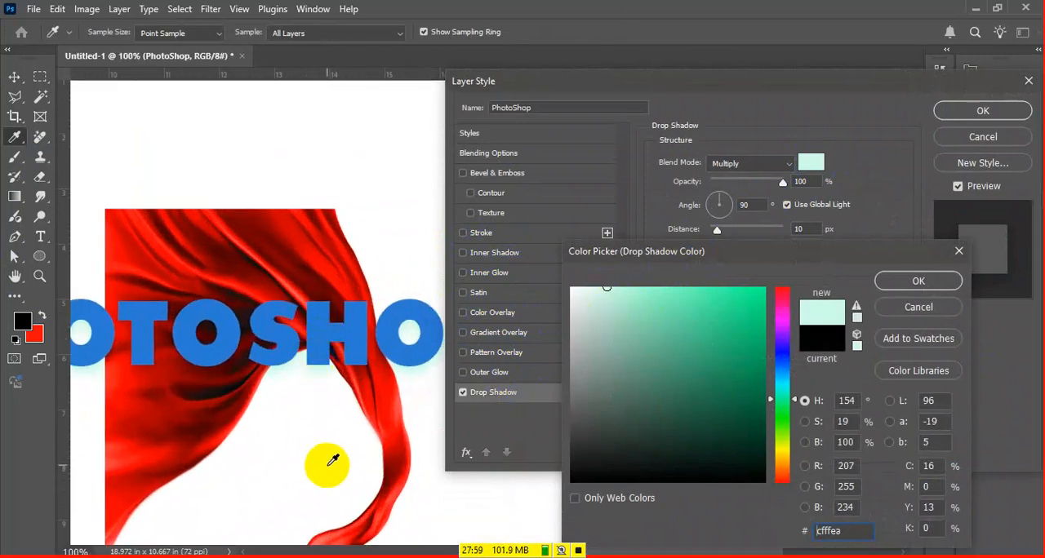
left_click_drag(400, 337, 696, 389)
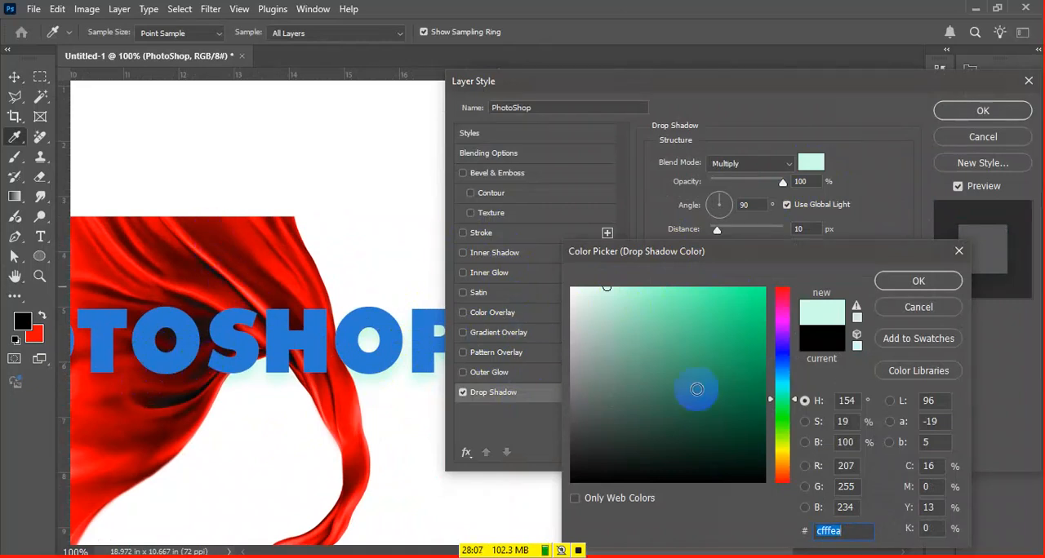
mouse_move(760, 400)
left_mouse_down()
mouse_move(750, 432)
mouse_move(747, 374)
mouse_move(758, 407)
left_mouse_up()
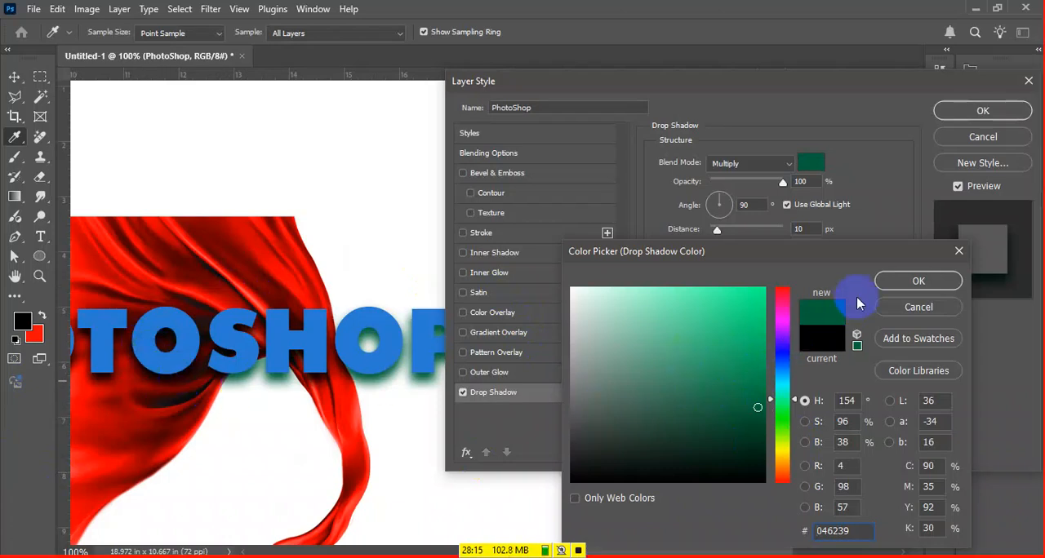
key("Return")
Try the Normal blend mode for the green Drop Shadow and switch it back to Multiply
left_click(738, 164)
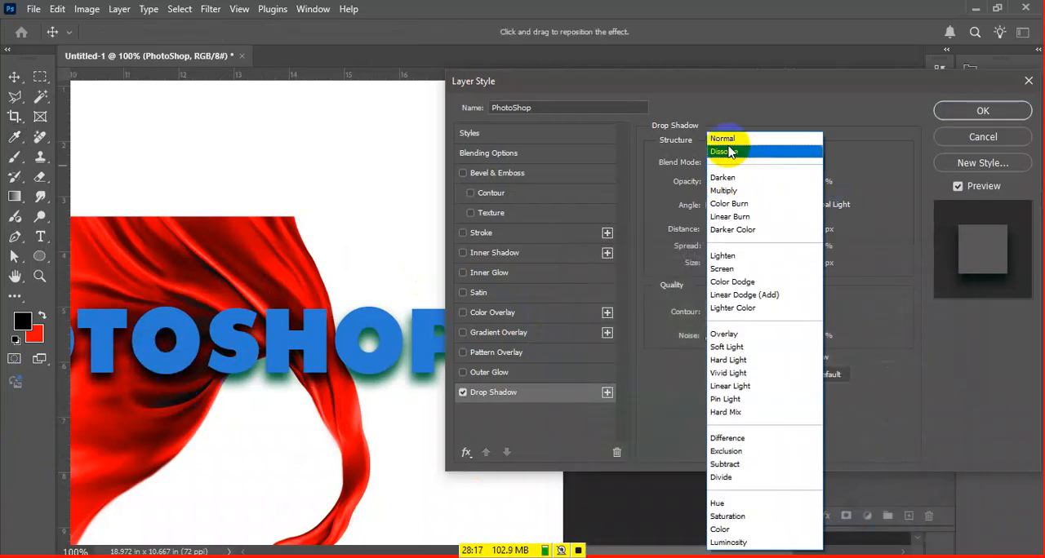
left_click(730, 139)
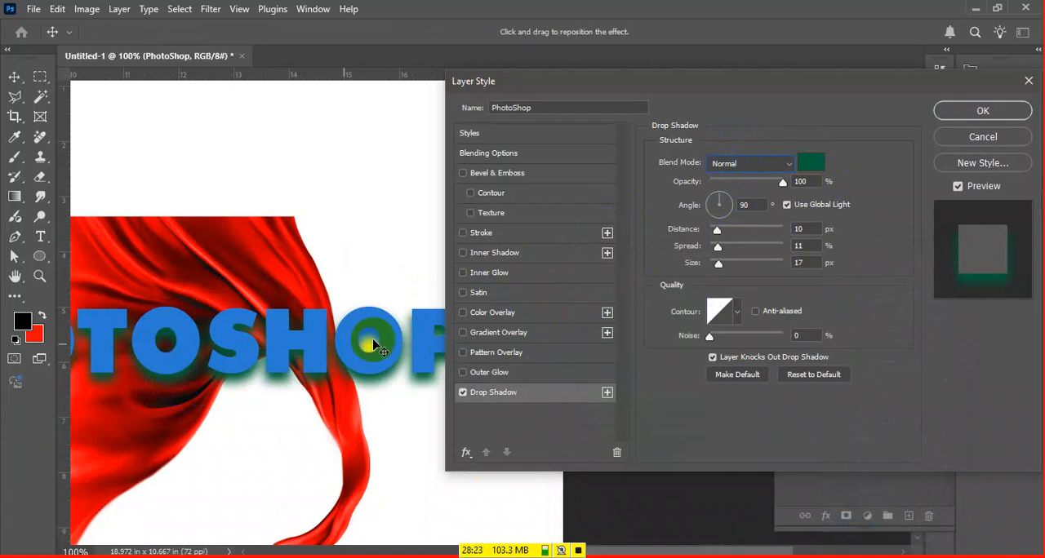
left_click(785, 163)
left_click(757, 193)
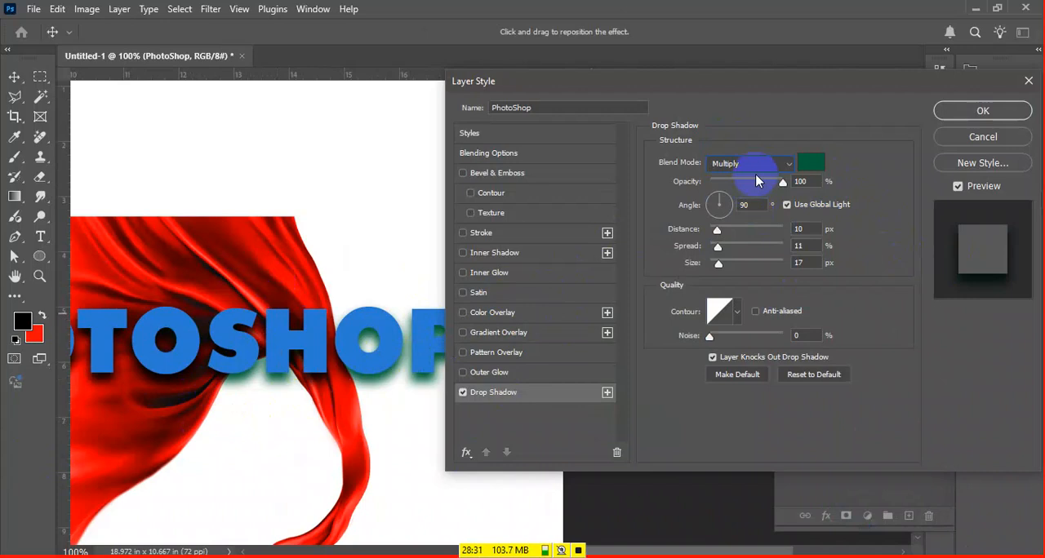
Lower the Drop Shadow's opacity to 76% and set its angle to 45°
left_click_drag(784, 182, 766, 190)
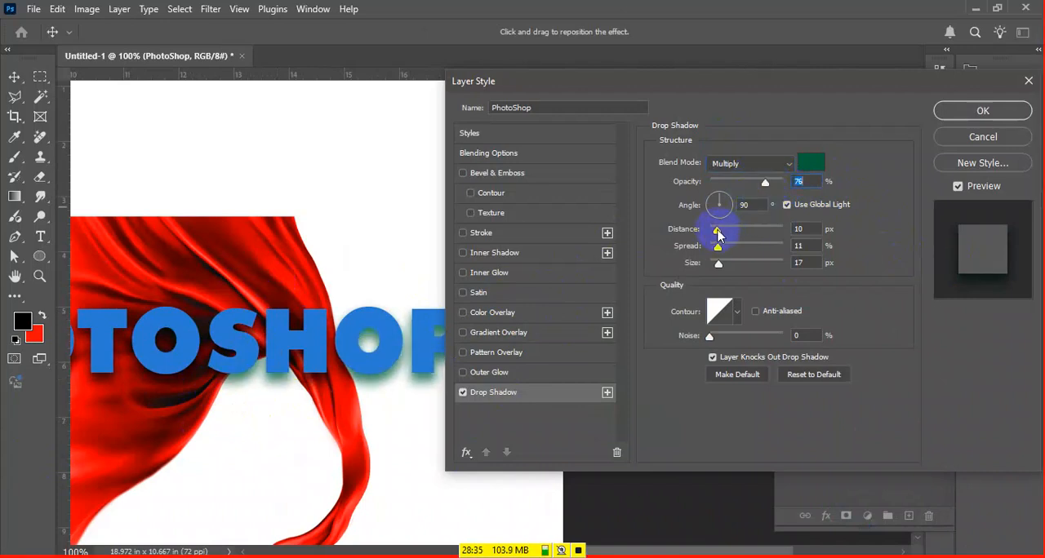
mouse_move(749, 207)
left_mouse_down()
mouse_move(770, 201)
mouse_move(729, 208)
left_mouse_up()
left_click(726, 206)
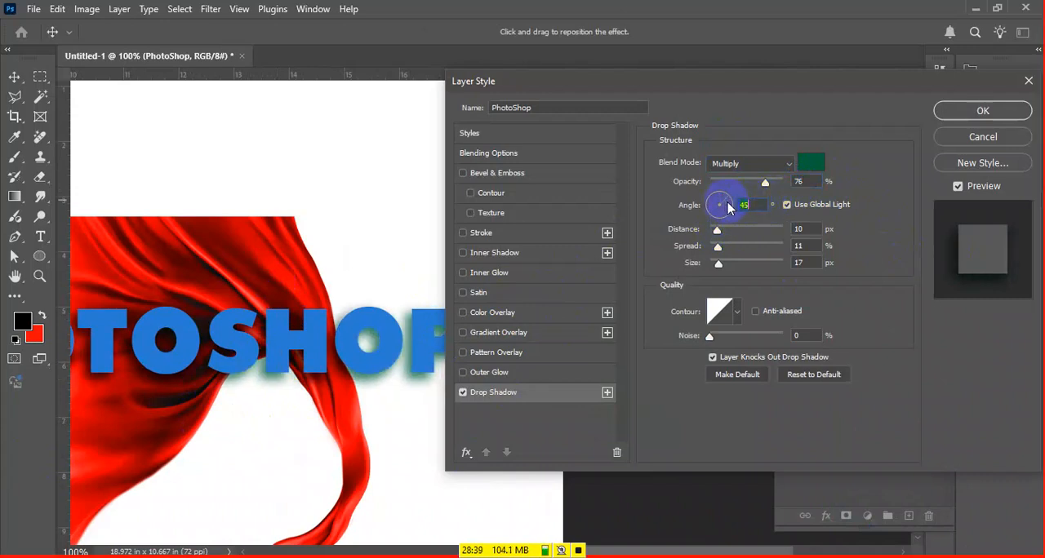
left_click(744, 203)
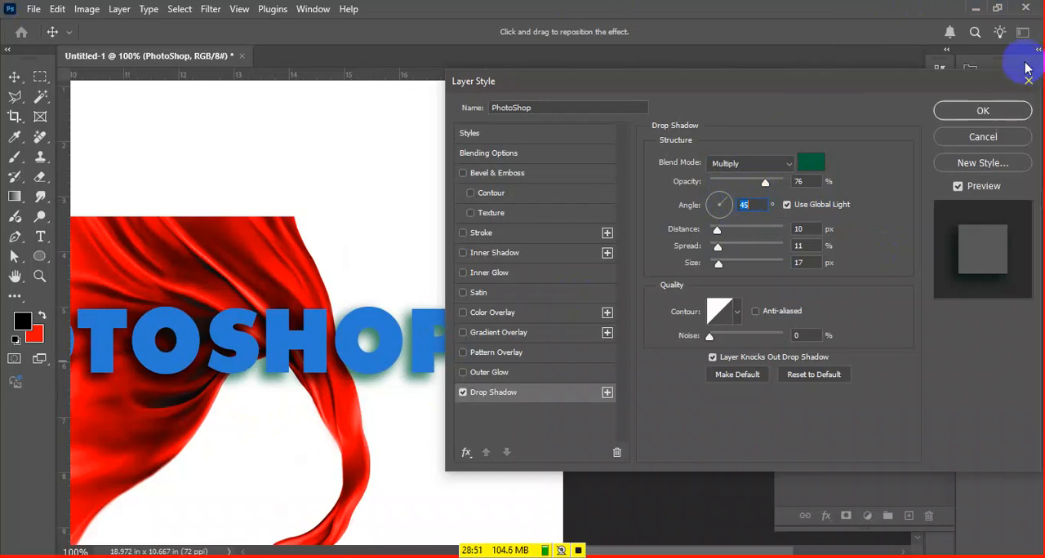
Set the PhotoShop text's Drop Shadow colour to black
left_click(810, 162)
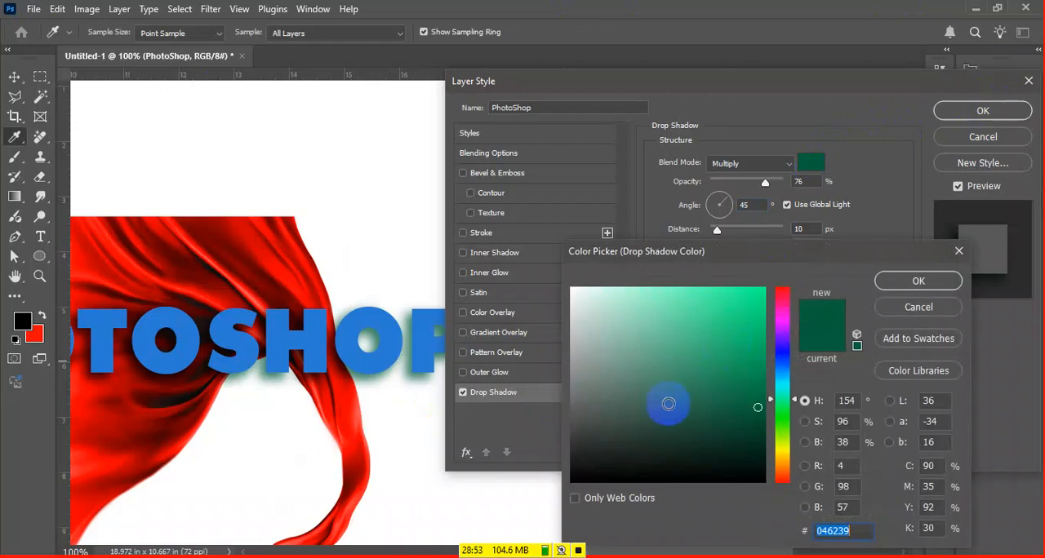
left_click_drag(669, 401, 571, 482)
key("Return")
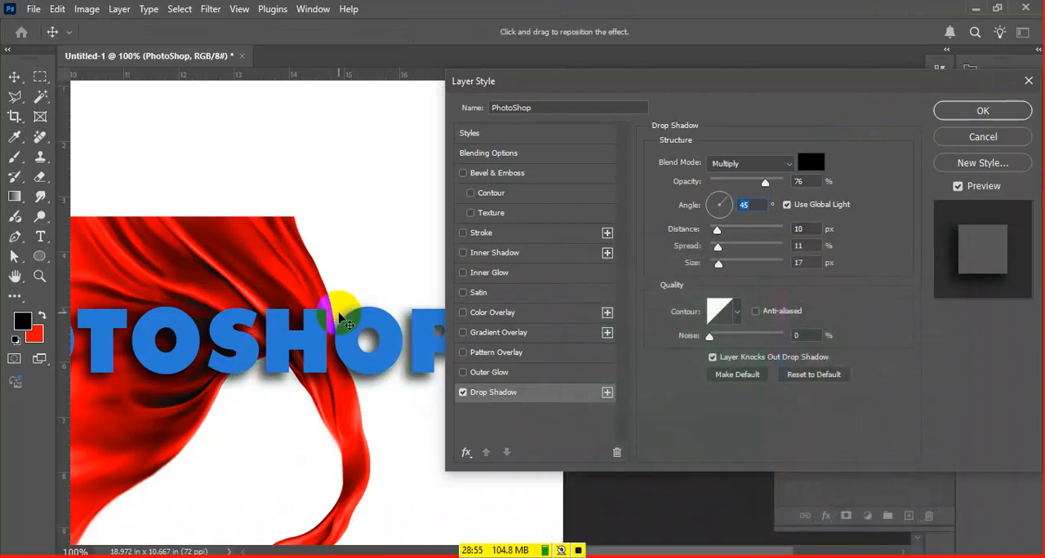
left_click_drag(753, 82, 937, 78)
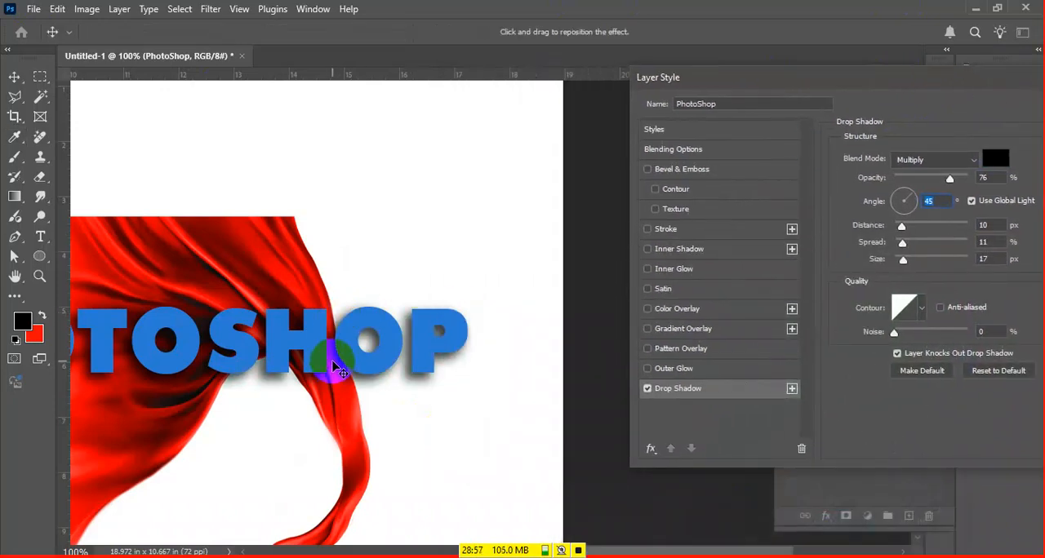
left_click_drag(274, 342, 534, 352)
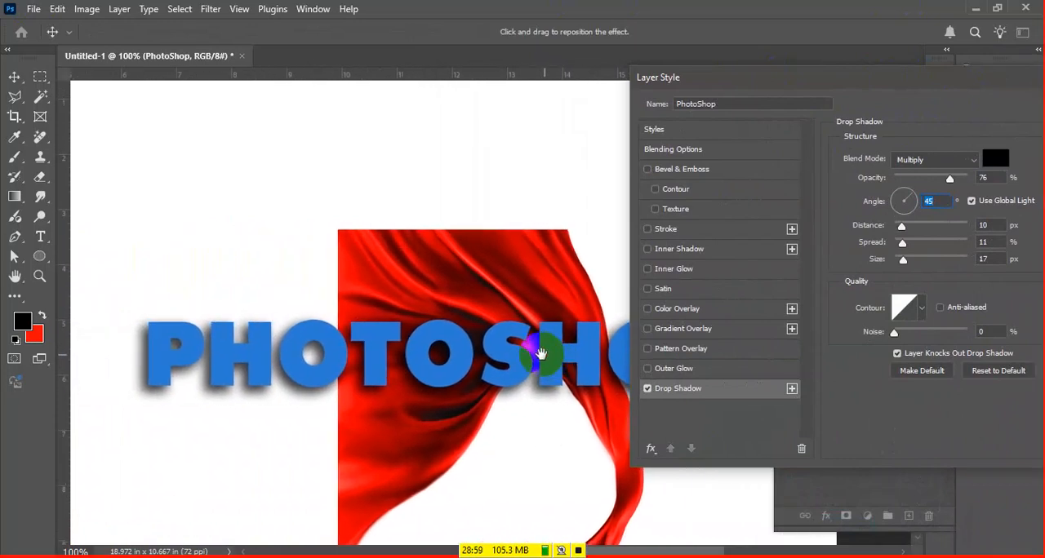
Try several Drop Shadow directions and offsets on the text, ending at an angle of 3° and a distance of 16 px
left_click_drag(917, 198, 849, 216)
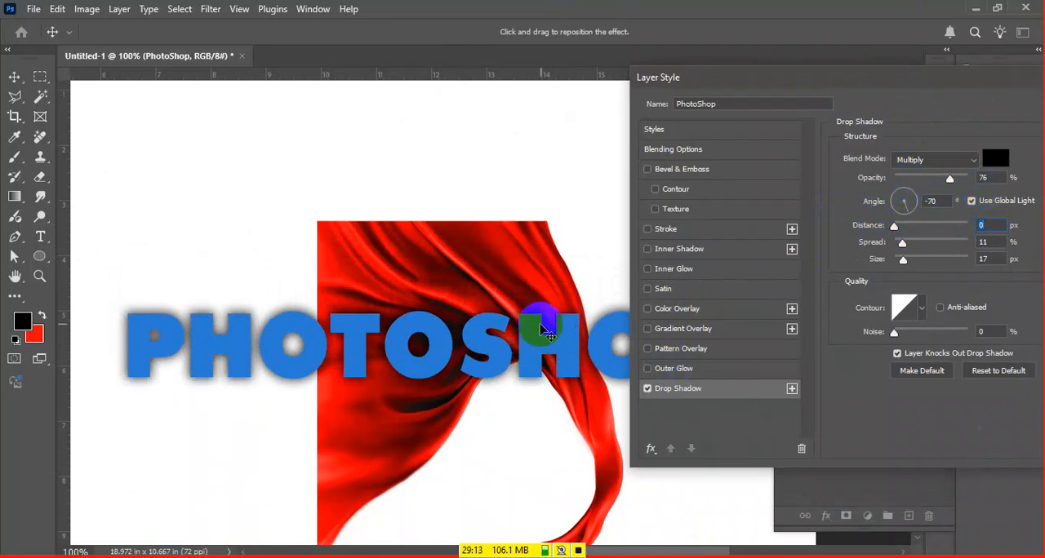
left_click_drag(497, 334, 306, 342)
key("ctrl+plus")
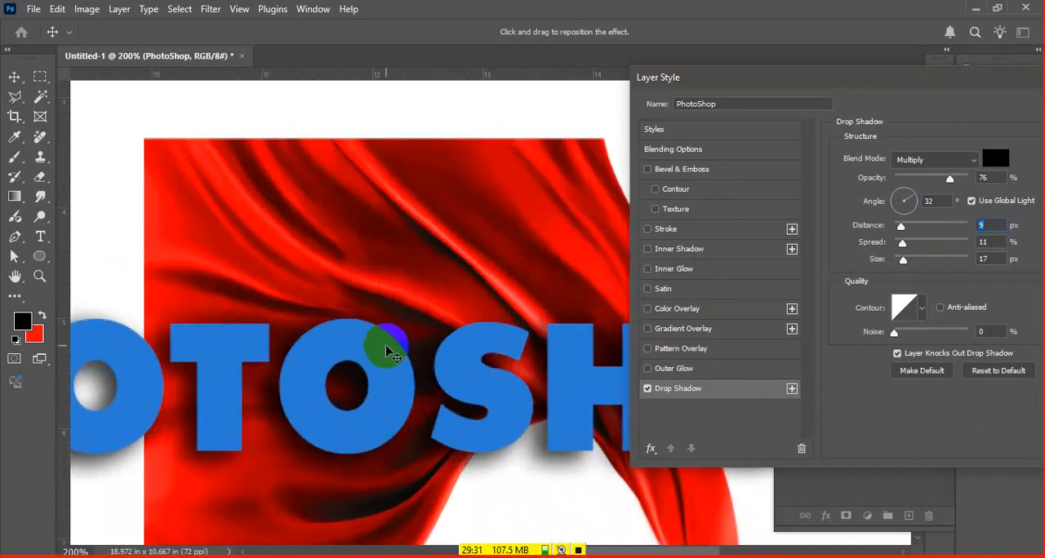
left_click(718, 230)
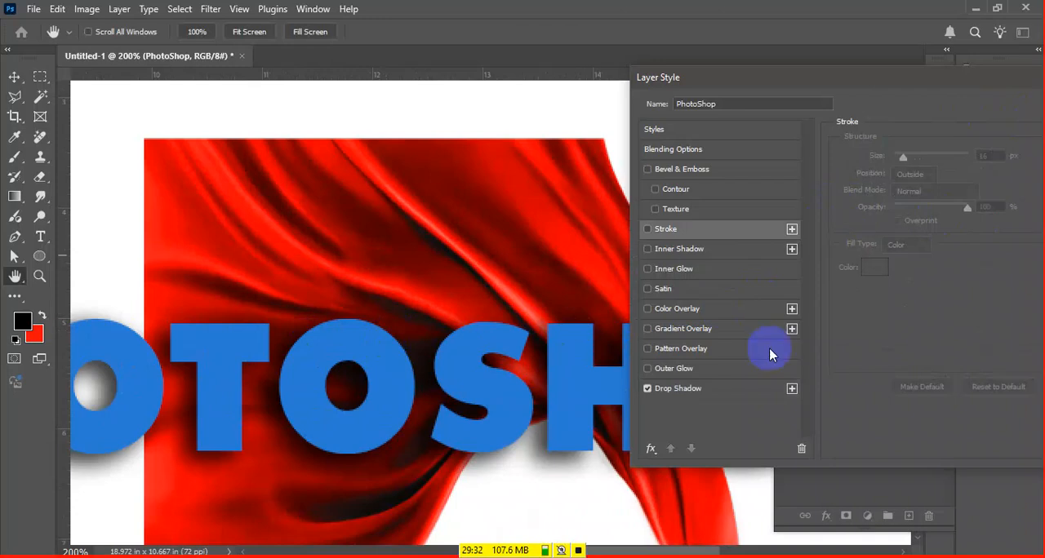
left_click(741, 392)
key("ctrl+minus")
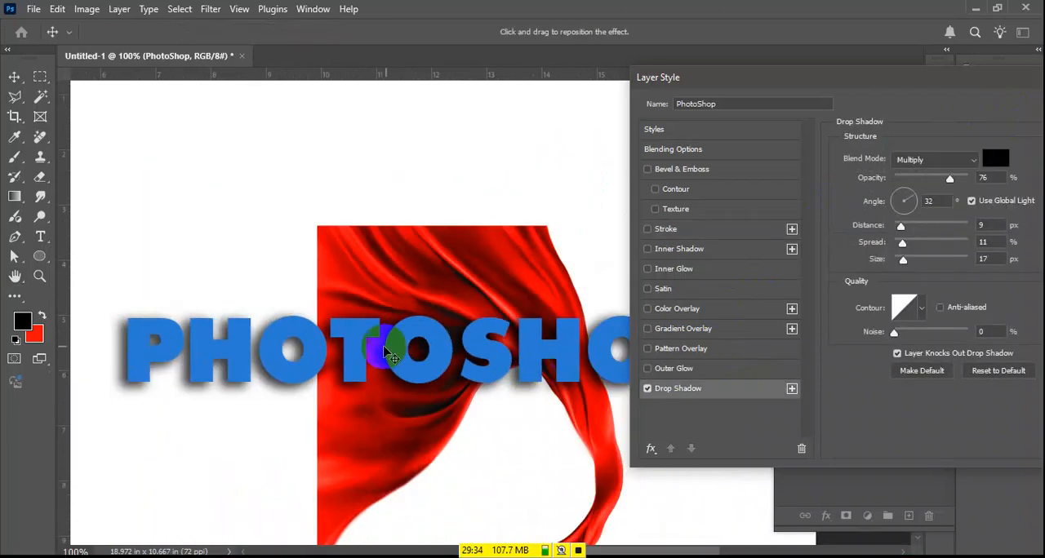
left_click_drag(373, 385, 320, 365)
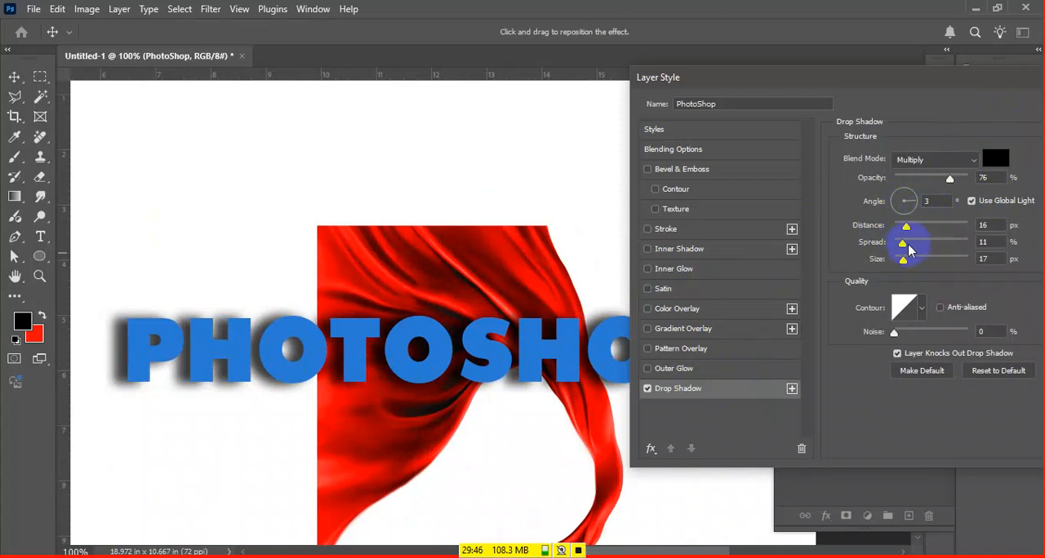
Try the Drop Shadow spread at 100%, then lower it to 25%
left_click_drag(903, 243, 1022, 247)
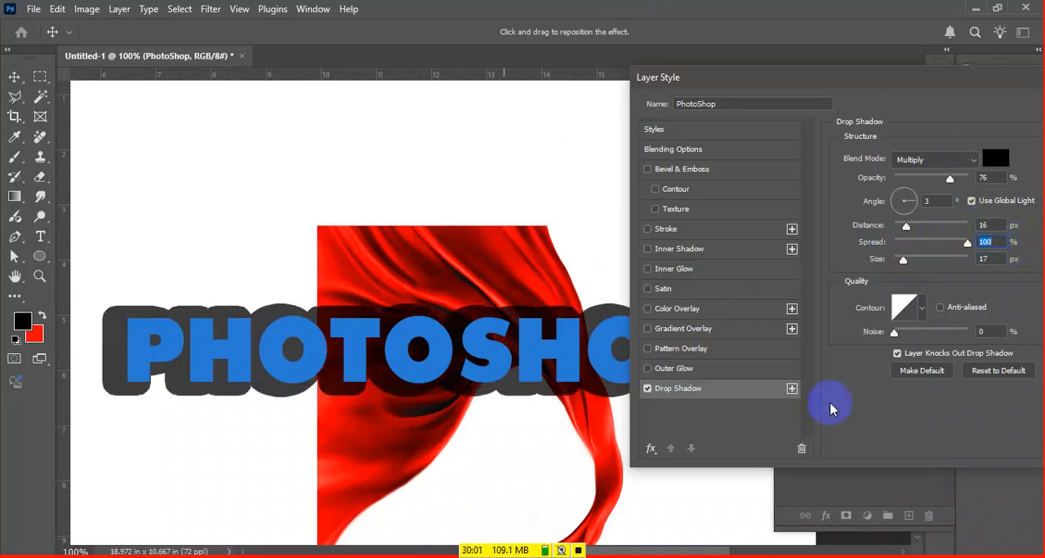
key("ctrl+plus")
left_click_drag(144, 369, 610, 417)
left_click_drag(967, 247, 913, 245)
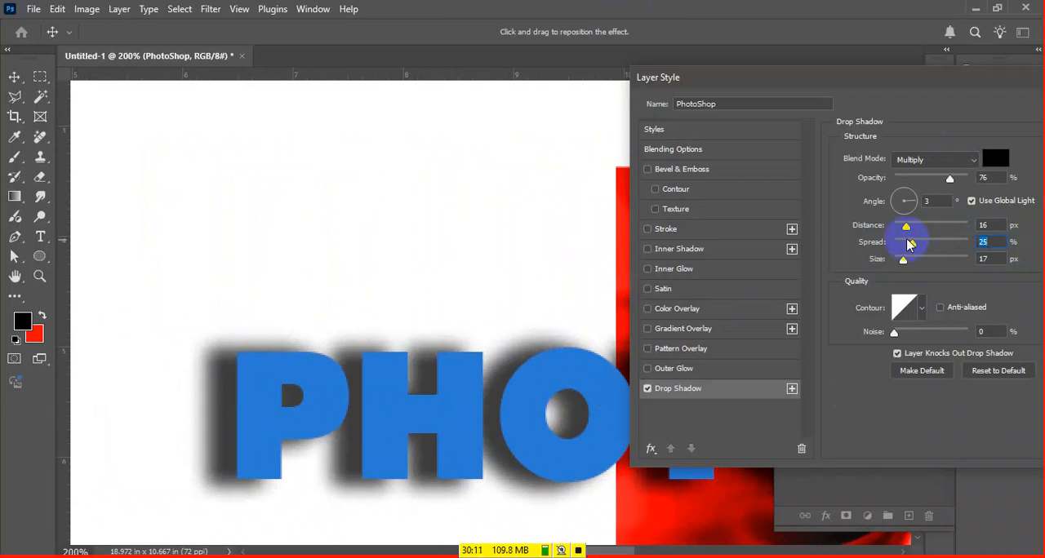
Compare the Drop Shadow at 100% and 0% spread, ending at 67%
left_click(983, 242)
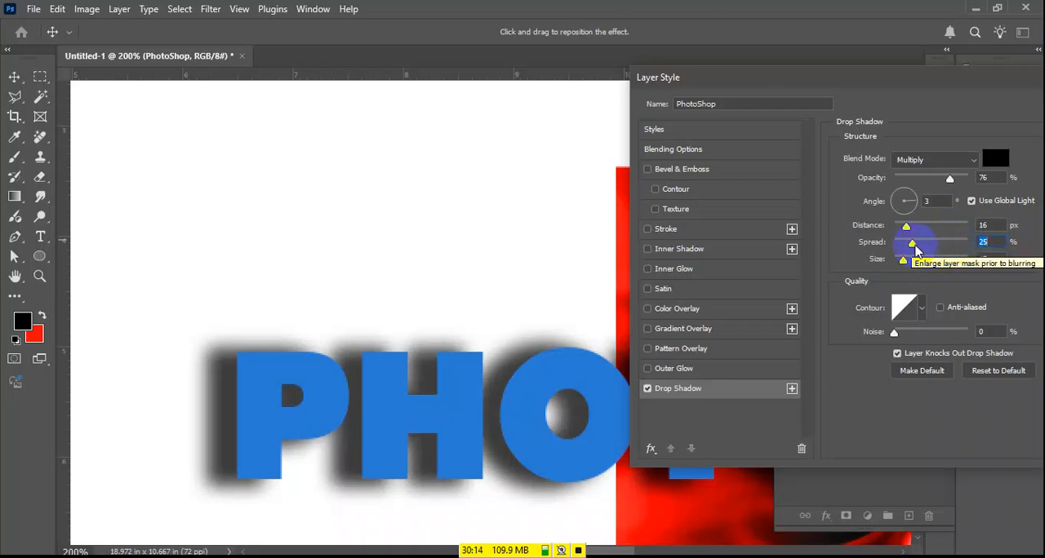
left_click_drag(913, 244, 968, 243)
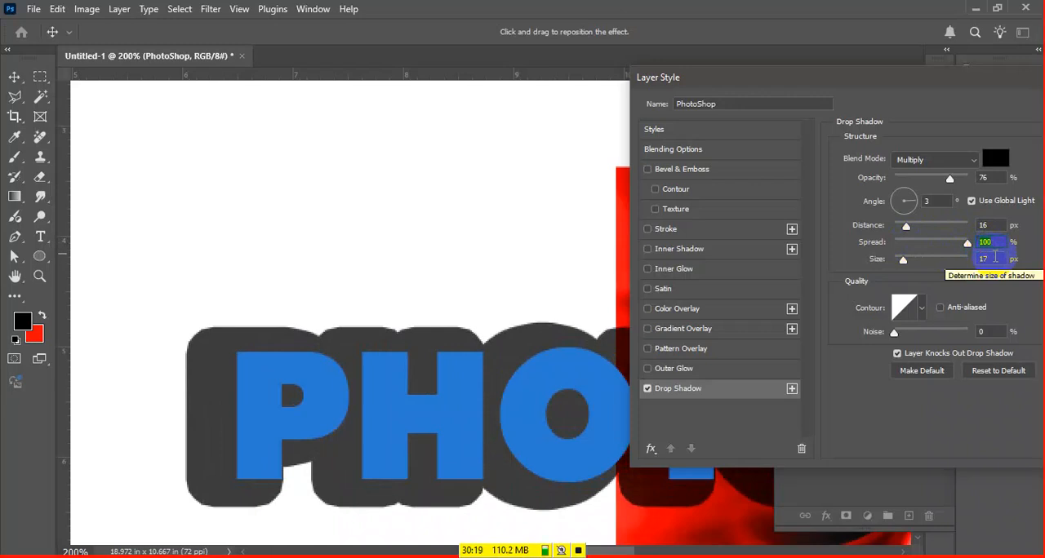
left_click(988, 241)
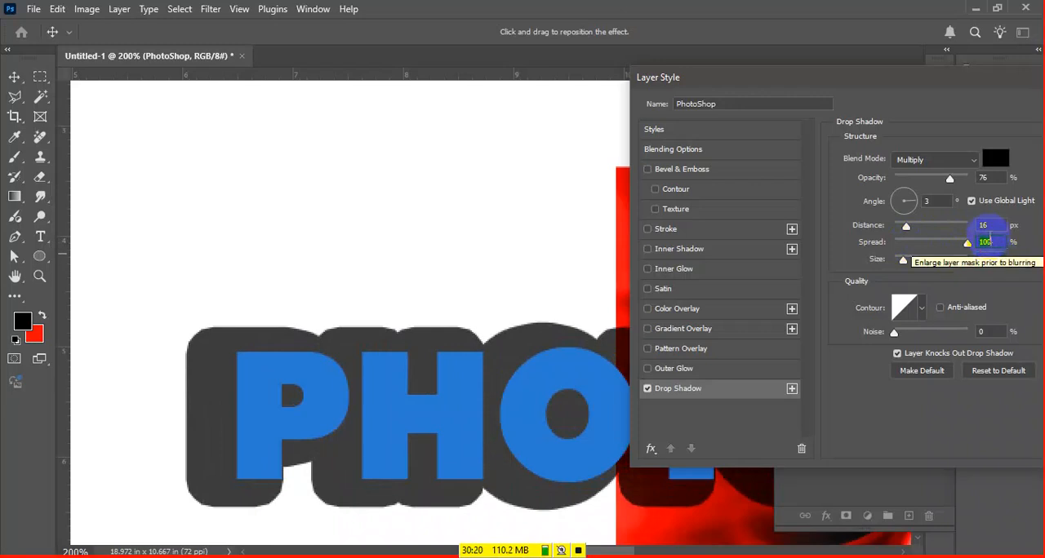
left_click_drag(968, 247, 827, 249)
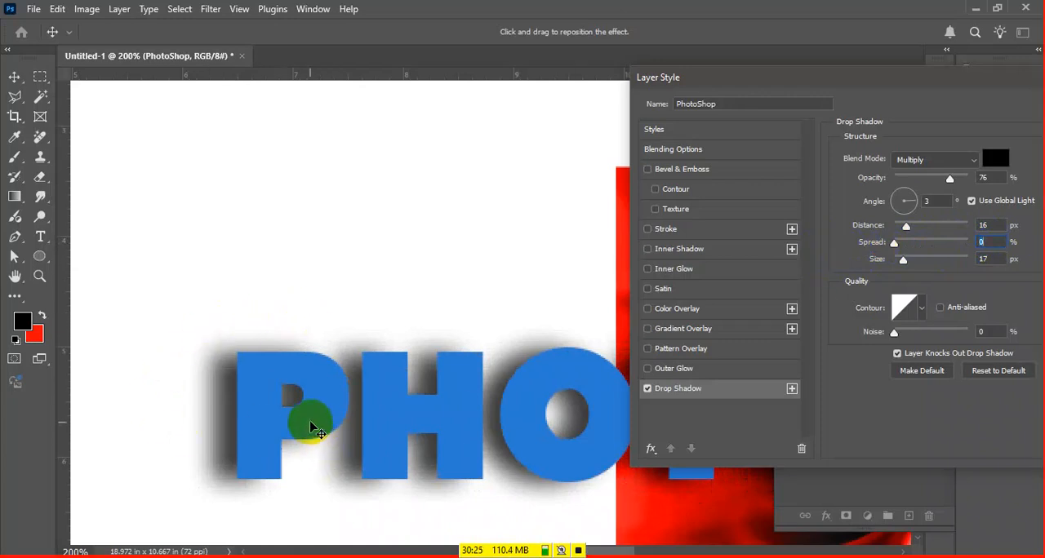
left_click_drag(902, 244, 970, 256)
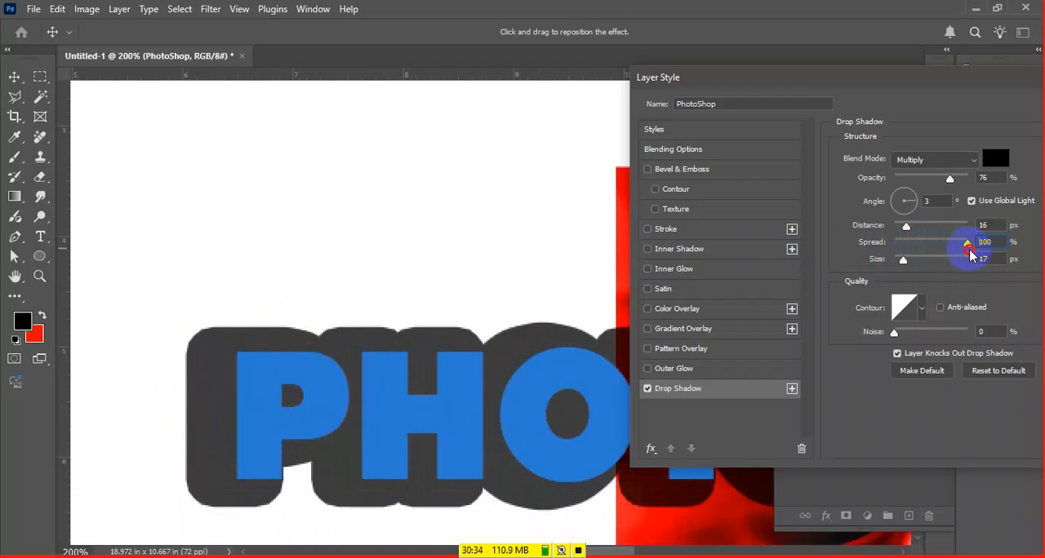
mouse_move(969, 256)
left_mouse_down()
mouse_move(894, 255)
mouse_move(917, 240)
mouse_move(943, 245)
left_mouse_up()
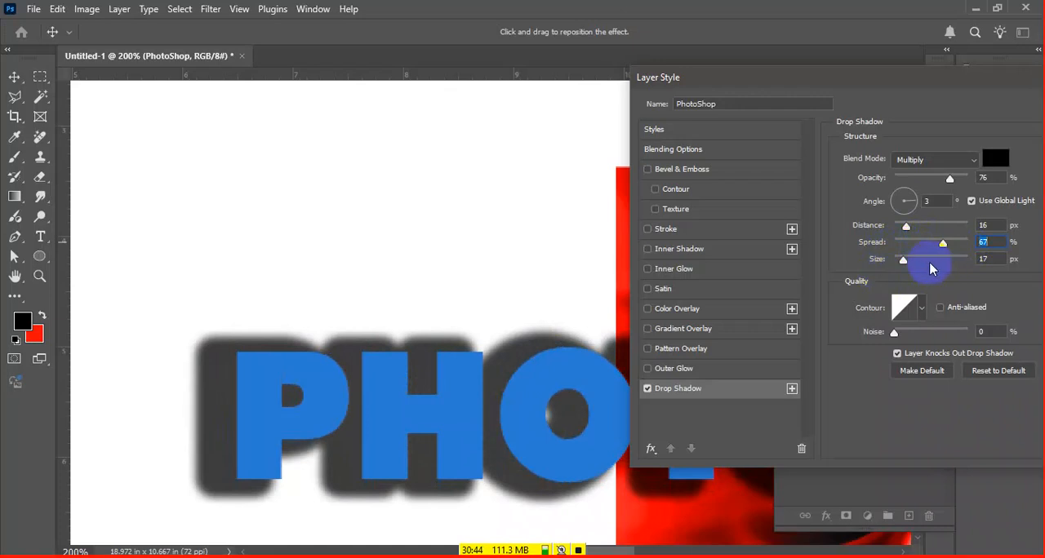
Set the Drop Shadow's spread to 29% and its size to 29 px
mouse_move(915, 262)
left_mouse_down()
mouse_move(931, 262)
mouse_move(900, 257)
mouse_move(910, 259)
mouse_move(905, 242)
mouse_move(943, 261)
mouse_move(999, 268)
mouse_move(900, 263)
mouse_move(933, 240)
mouse_move(904, 251)
mouse_move(914, 250)
left_mouse_up()
key("ctrl+minus")
left_click(908, 262)
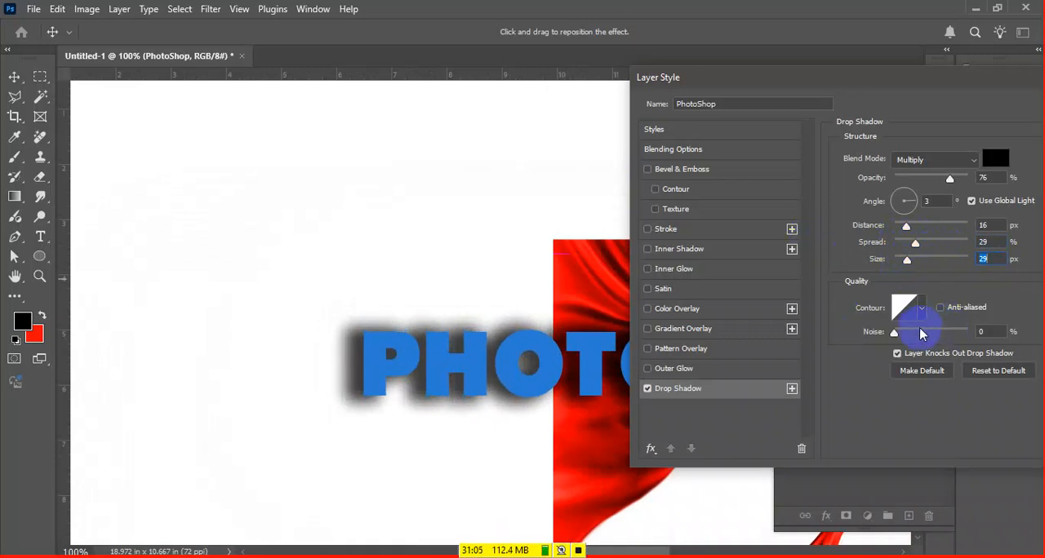
Try 100% noise on the Drop Shadow and return the noise to 0%
left_click_drag(916, 333, 972, 343)
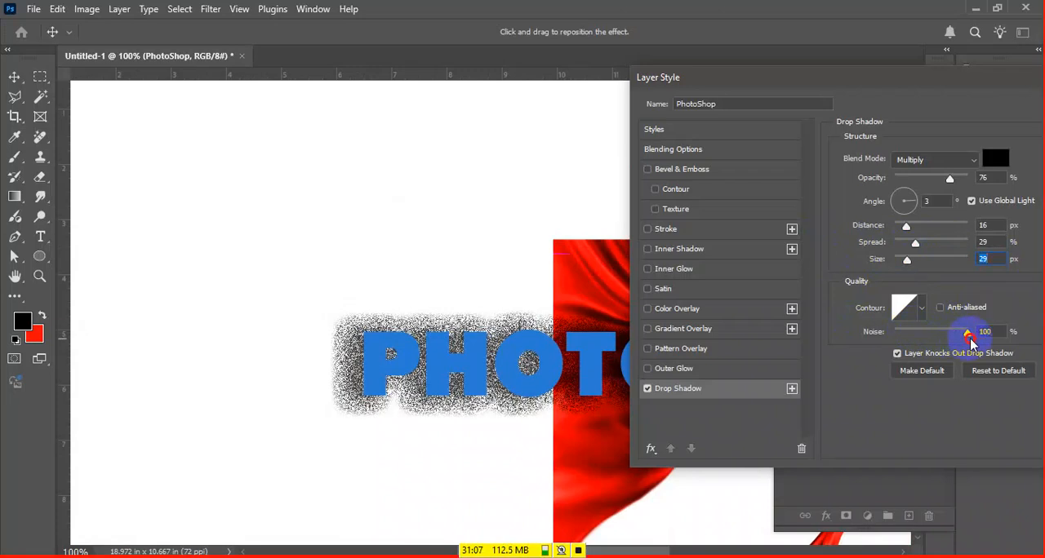
key("ctrl+plus")
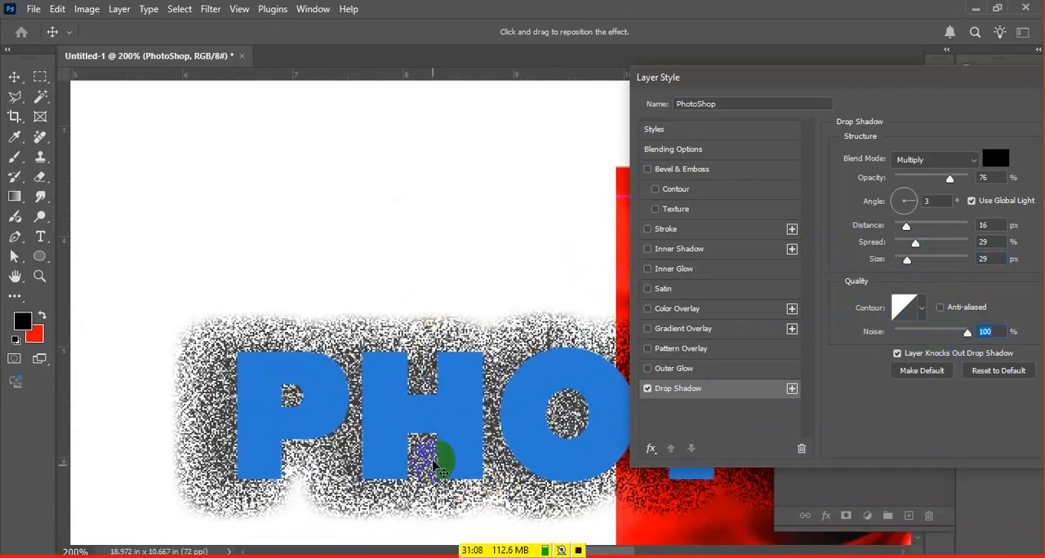
left_click_drag(965, 339, 821, 349)
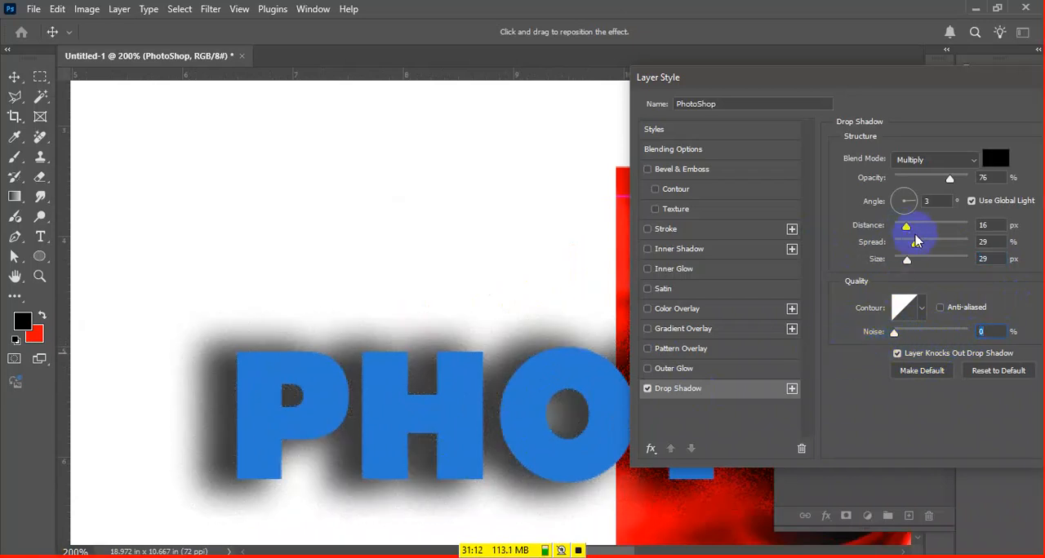
Tighten the Drop Shadow to size 3 px and spread 0%, and reposition it at 108° with a distance of 6 px
mouse_move(909, 261)
left_mouse_down()
mouse_move(902, 272)
mouse_move(937, 245)
mouse_move(953, 249)
mouse_move(893, 263)
left_mouse_up()
left_click_drag(264, 411, 371, 392)
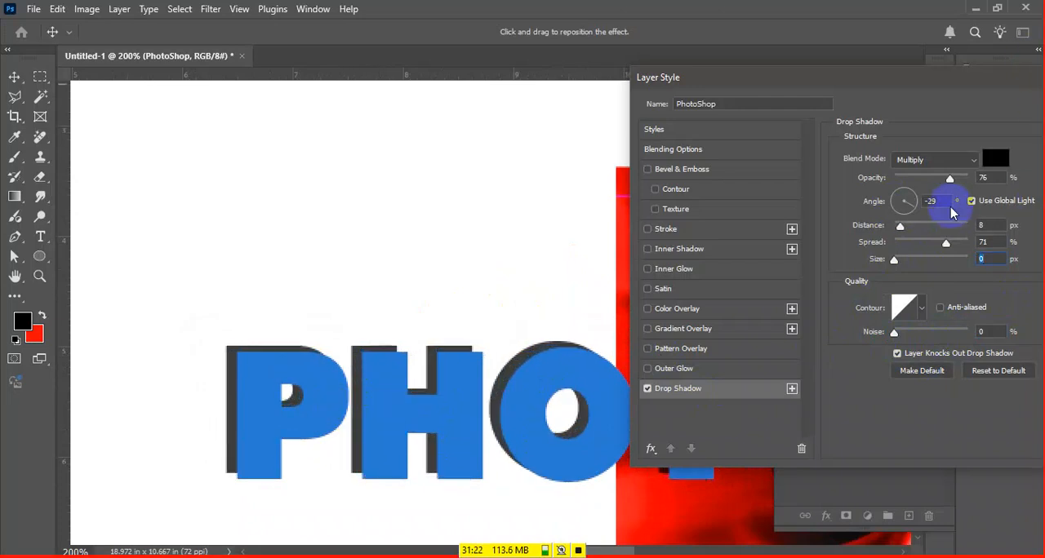
left_click_drag(895, 261, 899, 264)
left_click_drag(949, 237, 883, 249)
left_click_drag(410, 465, 468, 401)
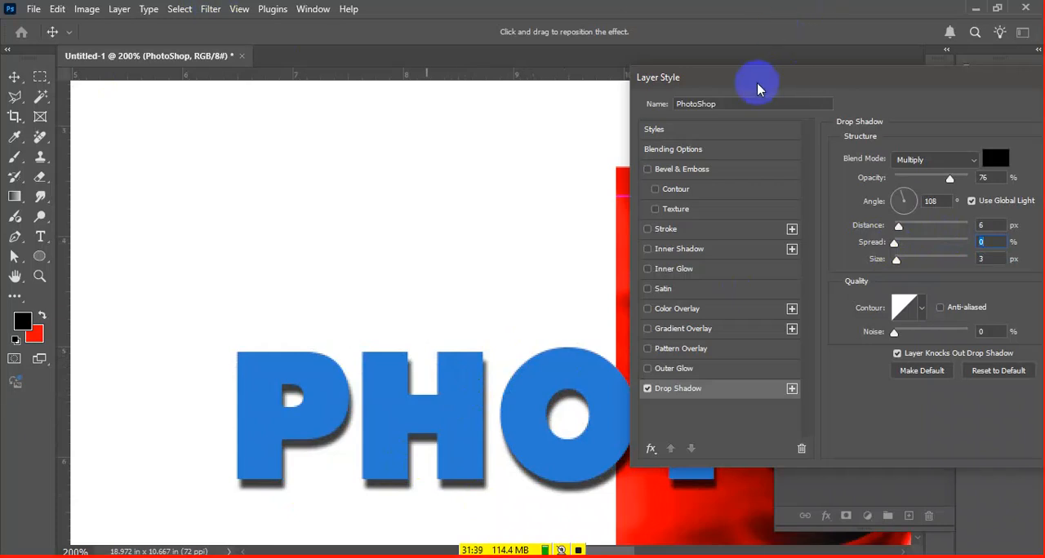
Add an Inner Shadow to the text and reset its settings to the defaults
left_click_drag(742, 84, 806, 74)
left_click_drag(591, 507, 392, 255)
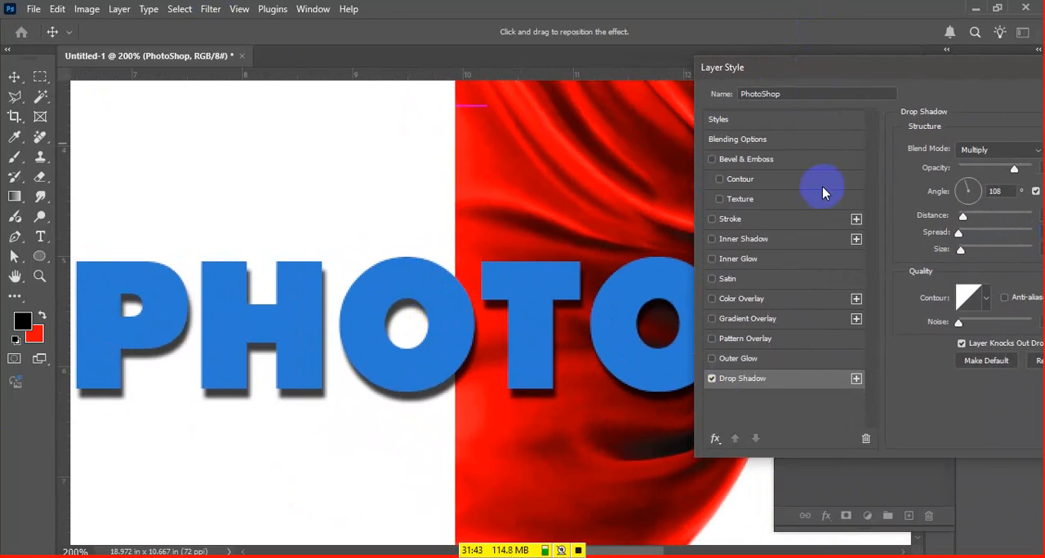
left_click_drag(868, 68, 625, 68)
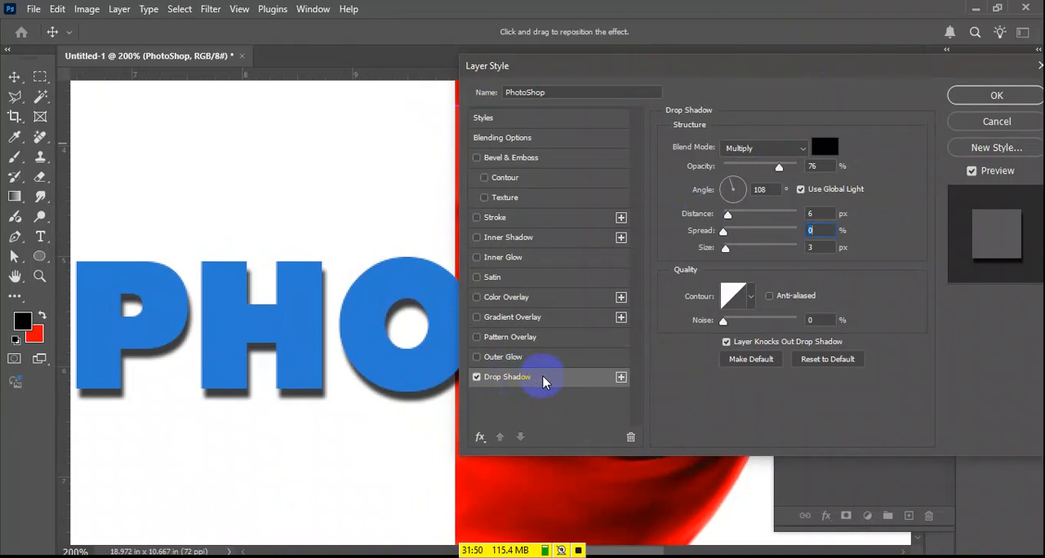
left_click(529, 243)
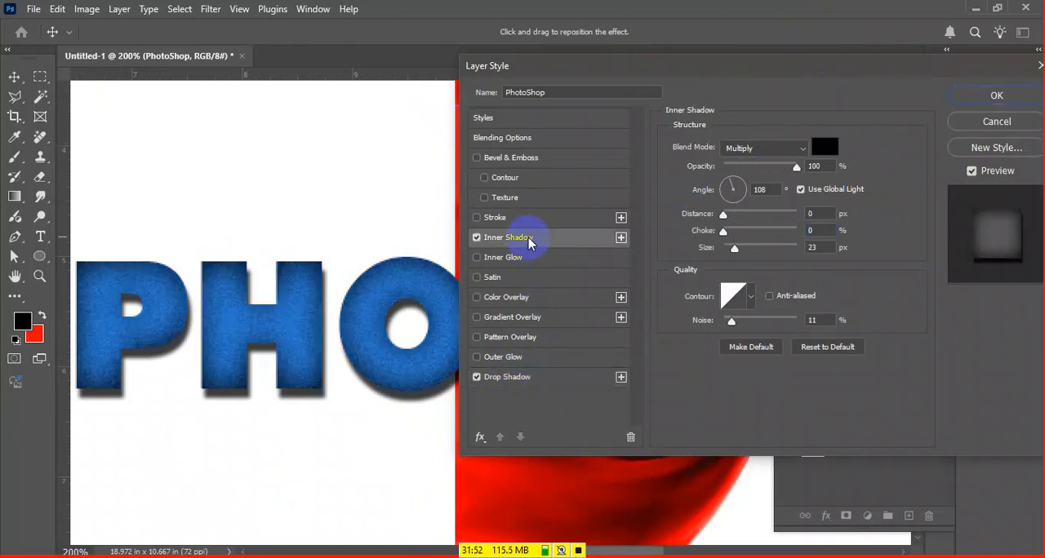
left_click(825, 349)
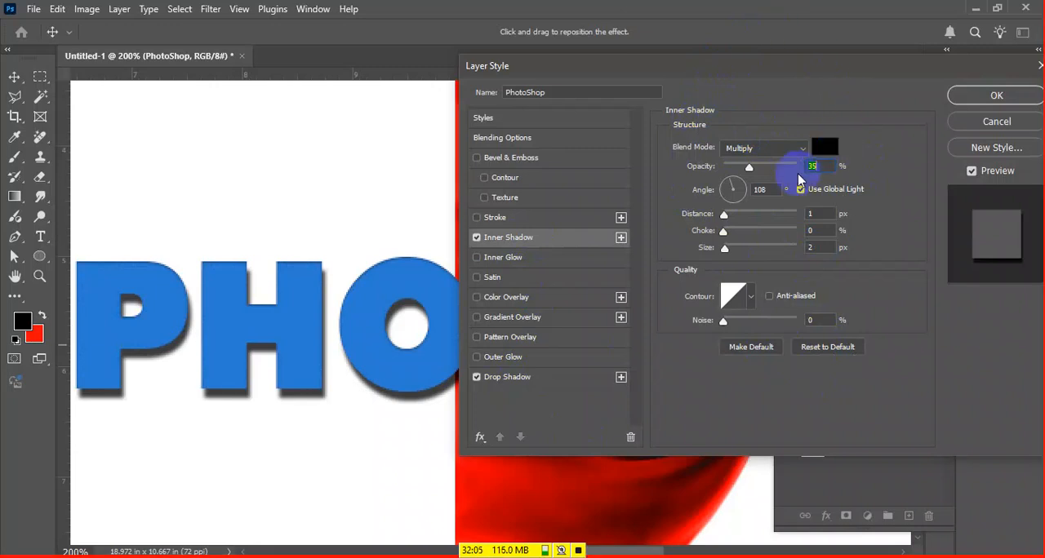
Raise the Inner Shadow's opacity to 68% and unlink its angle from Global Light, repositioning it to 0° with a distance of 1 px
left_click_drag(752, 170, 778, 172)
left_click_drag(402, 276, 423, 280)
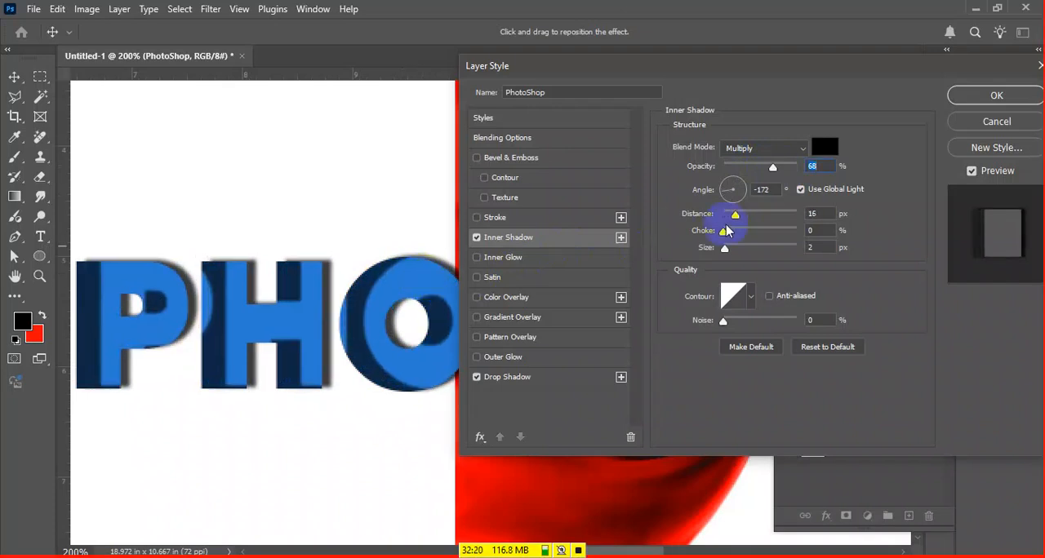
left_click(804, 190)
mouse_move(370, 312)
left_mouse_down()
mouse_move(387, 275)
mouse_move(360, 292)
mouse_move(369, 297)
left_mouse_up()
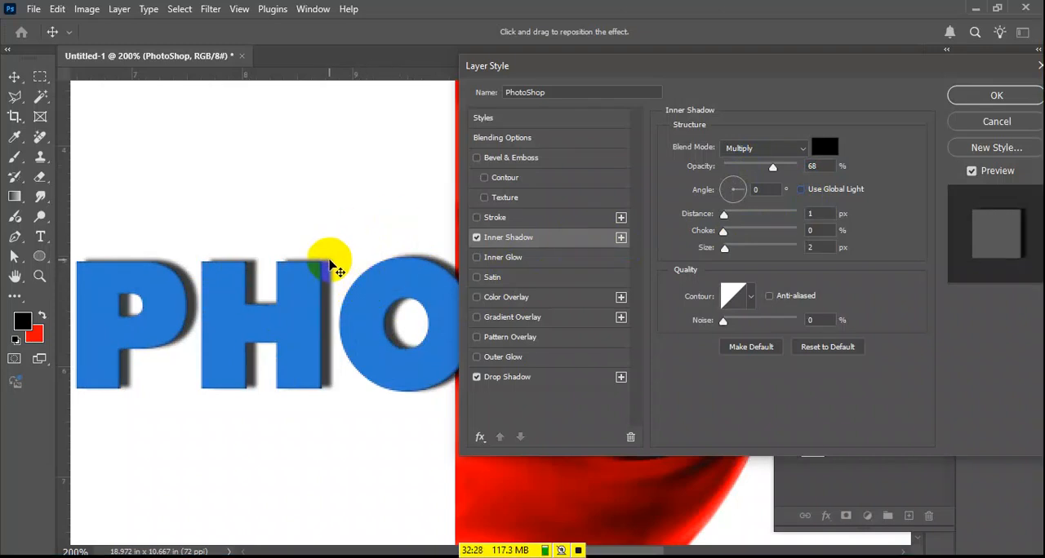
Move the Drop Shadow above the letters at -90° with a distance of 14 px and colour it dark red #910505
left_click(564, 377)
left_click_drag(425, 338, 380, 287)
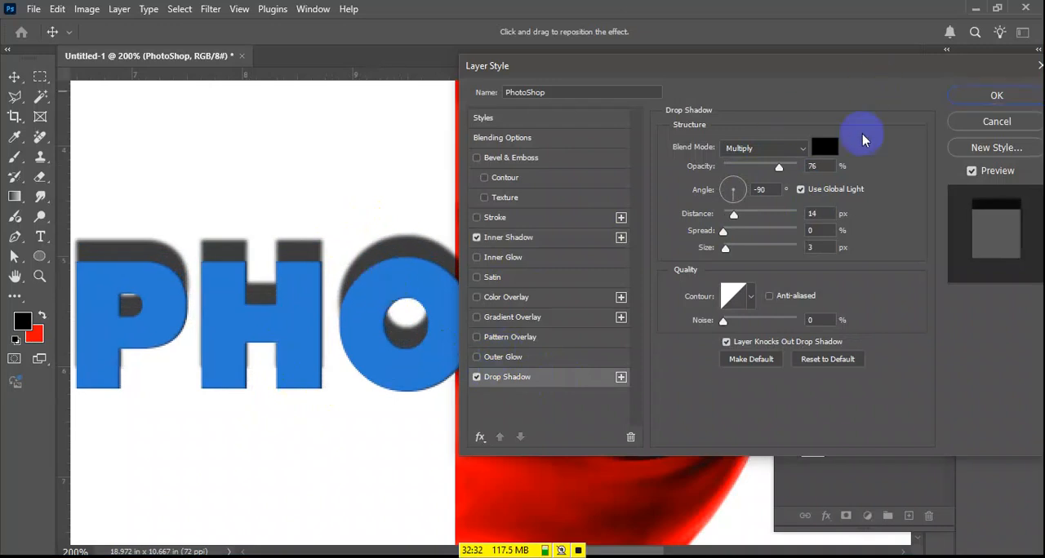
left_click(824, 145)
left_click(759, 372)
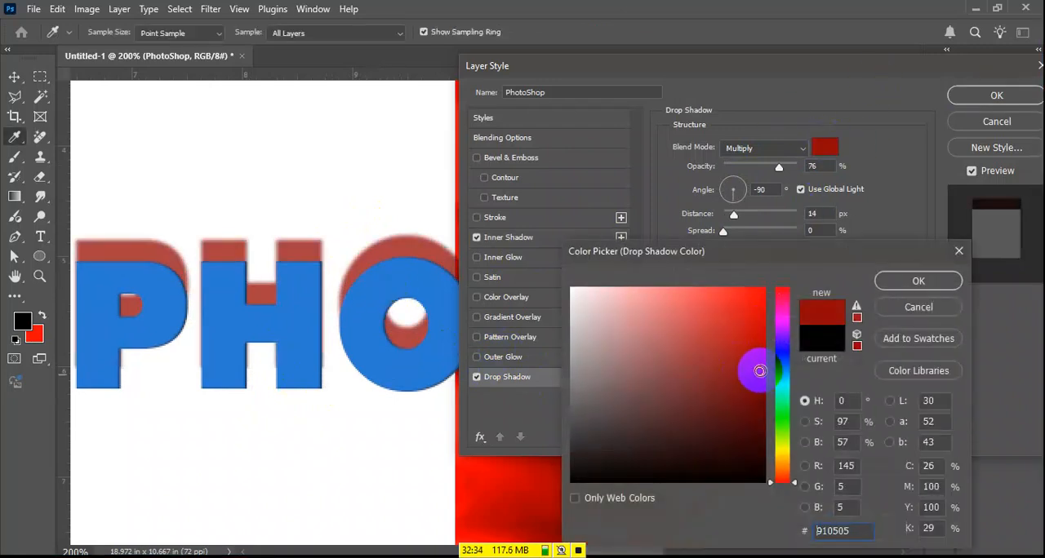
left_click(918, 286)
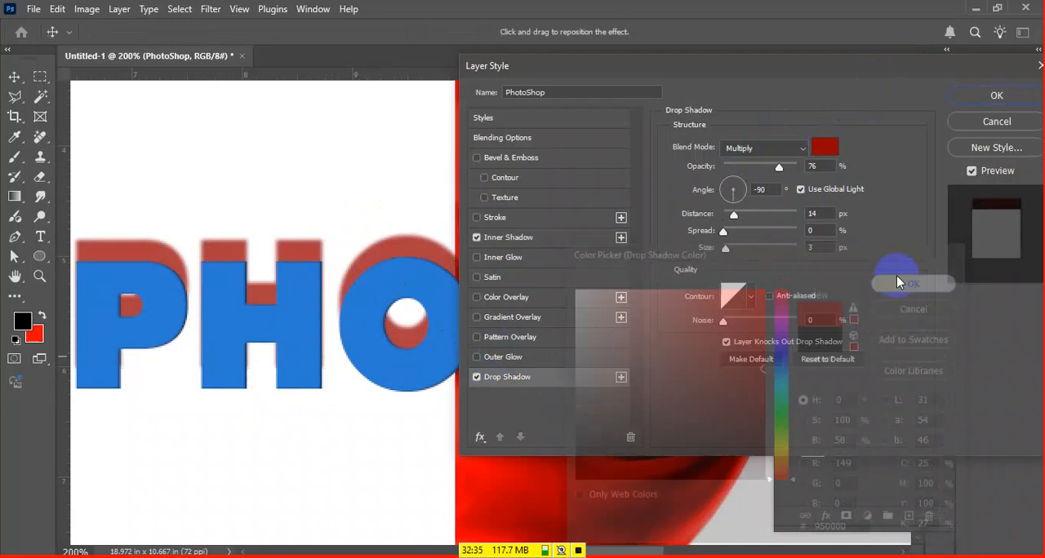
Set the Inner Shadow's choke to 5% and size to 8 px, and reposition it at 45° with a distance of 2 px
left_click(522, 238)
mouse_move(366, 284)
left_mouse_down()
mouse_move(373, 295)
mouse_move(312, 276)
mouse_move(294, 343)
mouse_move(373, 291)
mouse_move(425, 290)
mouse_move(332, 285)
mouse_move(373, 288)
left_mouse_up()
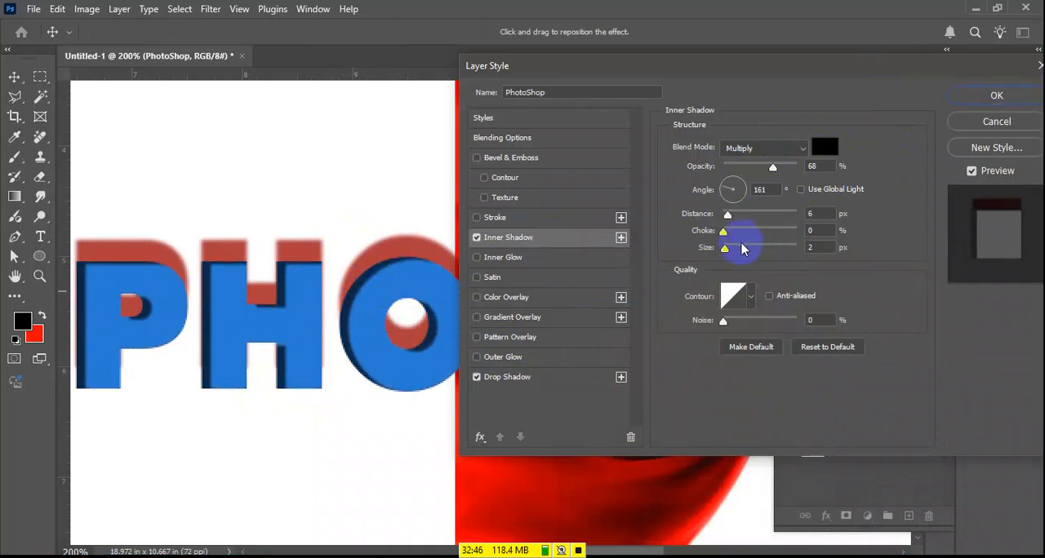
mouse_move(736, 238)
left_mouse_down()
mouse_move(746, 243)
mouse_move(726, 247)
mouse_move(736, 249)
mouse_move(726, 233)
left_mouse_up()
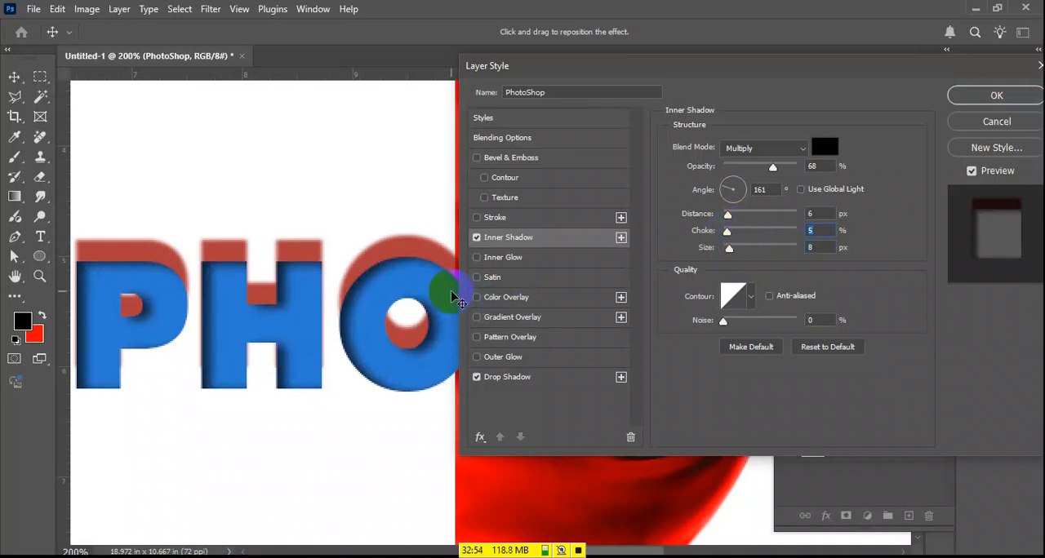
left_click_drag(452, 292, 433, 290)
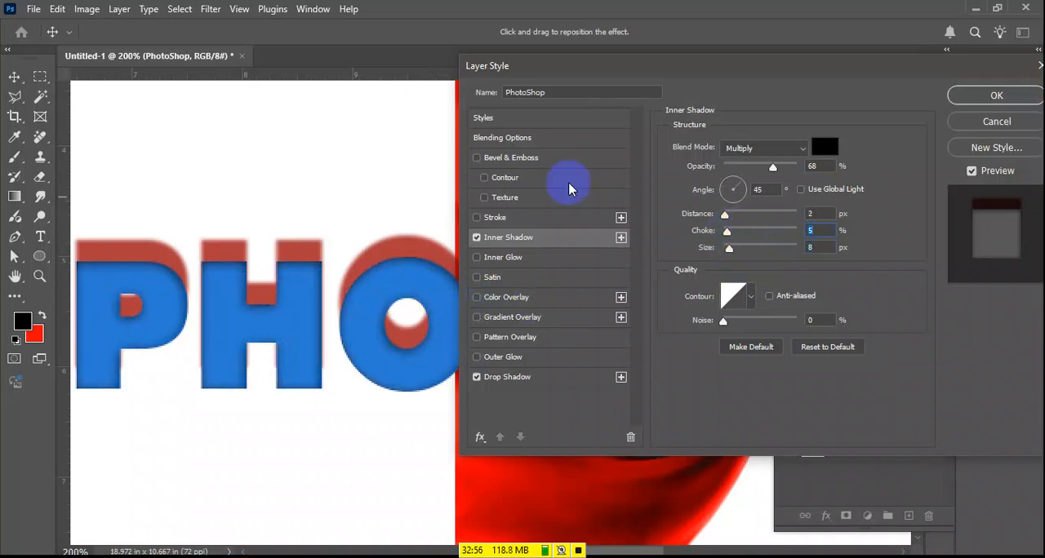
Try out noise on the text's Inner Shadow, return it to 0% and apply the layer style
mouse_move(737, 326)
left_mouse_down()
mouse_move(748, 323)
mouse_move(720, 326)
left_mouse_up()
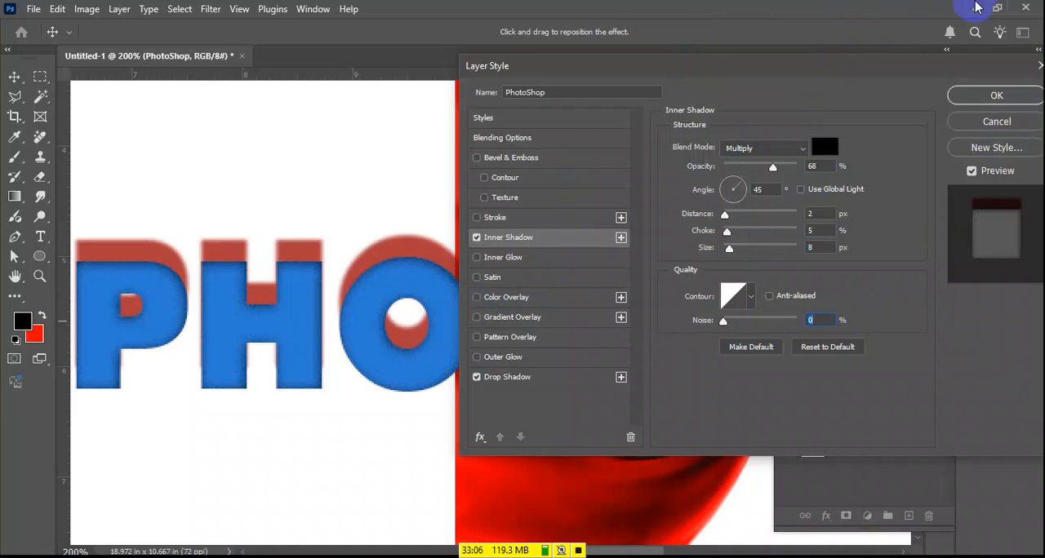
left_click(1003, 100)
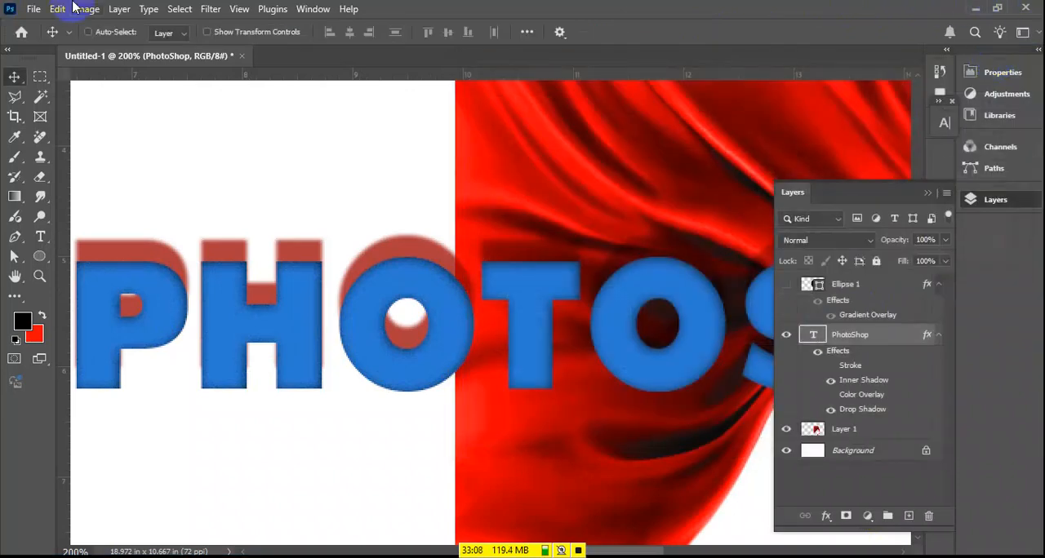
Move the PHOTOSHOP text up onto the white area above the red fabric
key("ctrl+minus")
key("ctrl+minus")
left_click_drag(550, 308, 422, 187)
right_click(538, 308)
left_click(574, 328)
left_click_drag(565, 306, 358, 327)
key("Return")
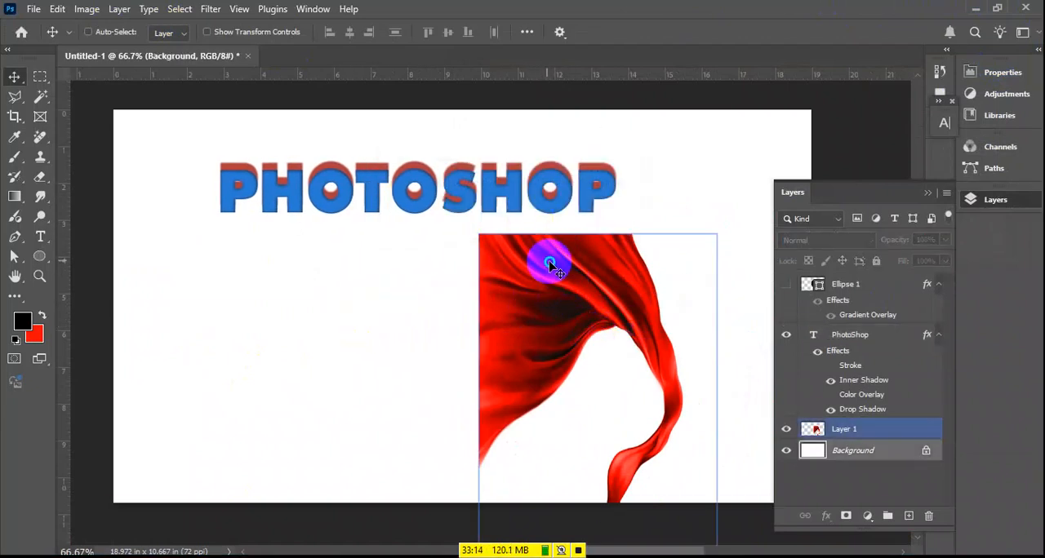
Select Layer 1 with the red fabric and move it left so it sits beneath the text
right_click(548, 260)
left_click(588, 272)
left_click_drag(590, 279, 416, 280)
Add a Drop Shadow to the red fabric layer and change the shadow colour to bright blue
double_click(933, 427)
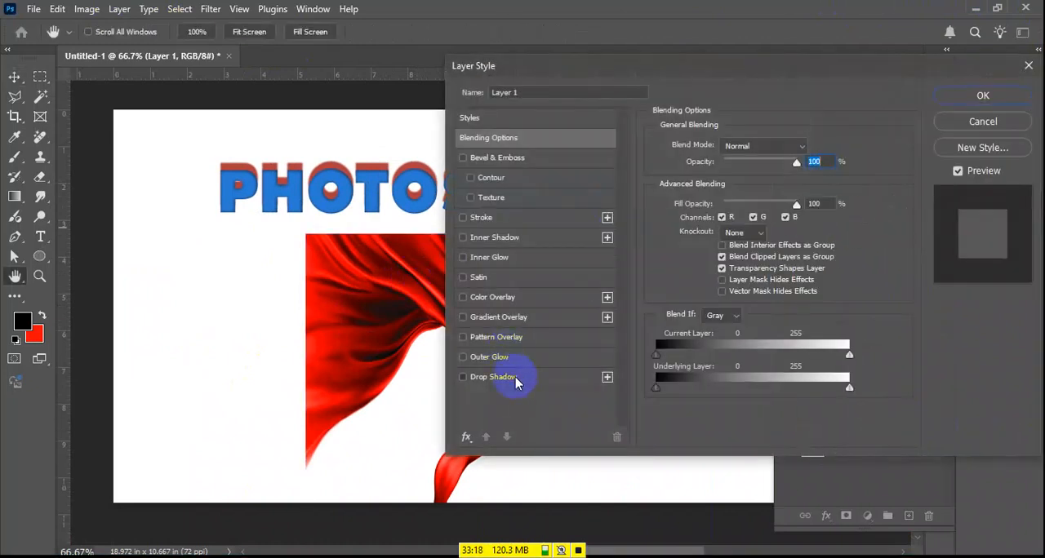
left_click(515, 377)
left_click_drag(588, 70, 711, 93)
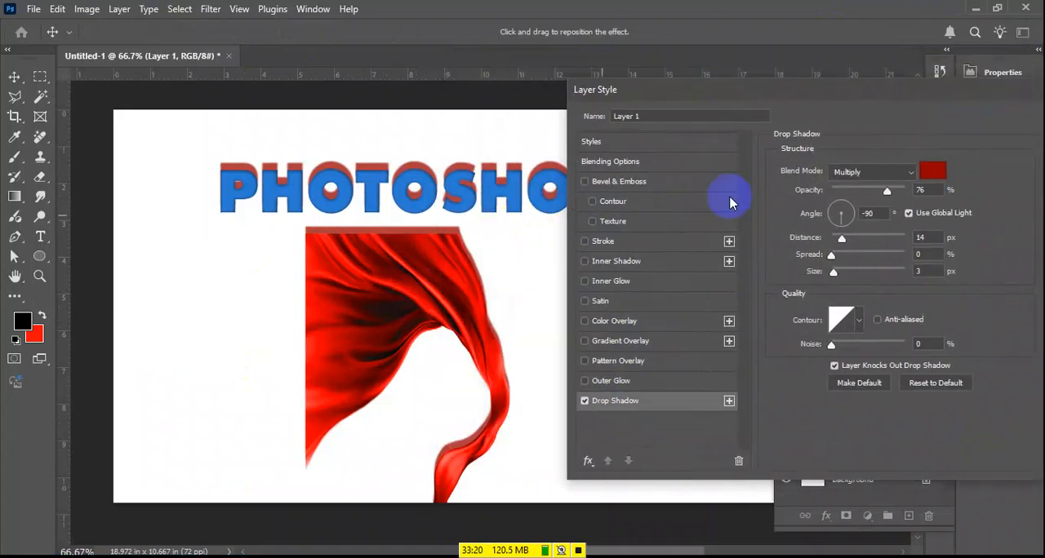
left_click(932, 171)
left_click(786, 351)
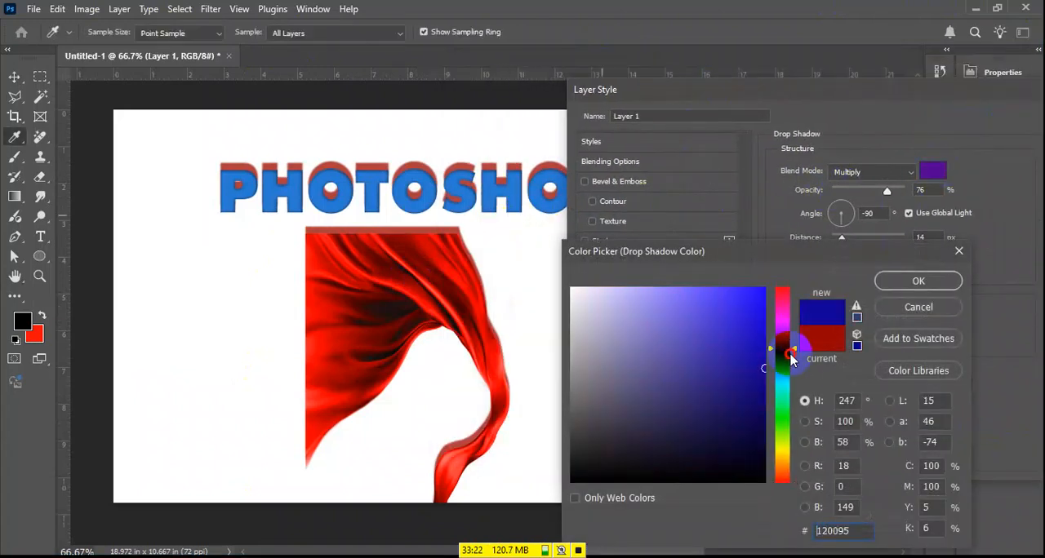
left_click_drag(764, 367, 755, 307)
left_click(924, 278)
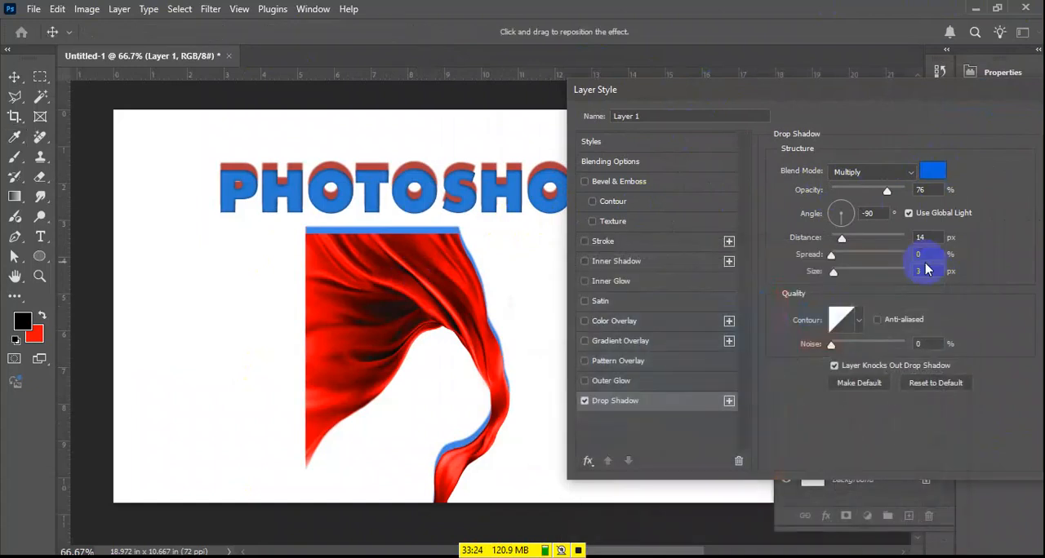
Set the fabric's Drop Shadow to 24 px size and 11% spread, and reposition it at -25° with a distance of 170 px
left_click_drag(846, 274, 839, 255)
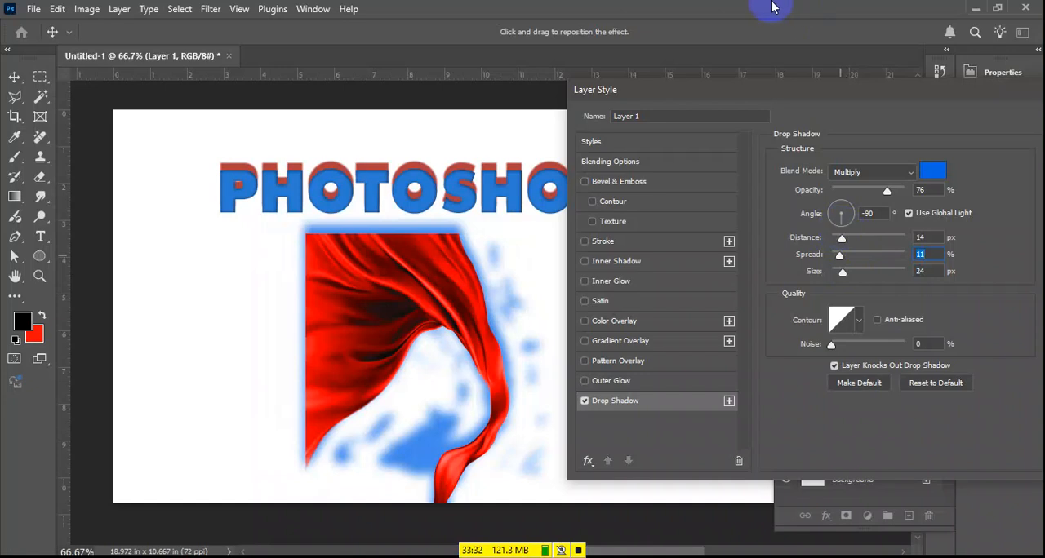
left_click_drag(460, 291, 386, 271)
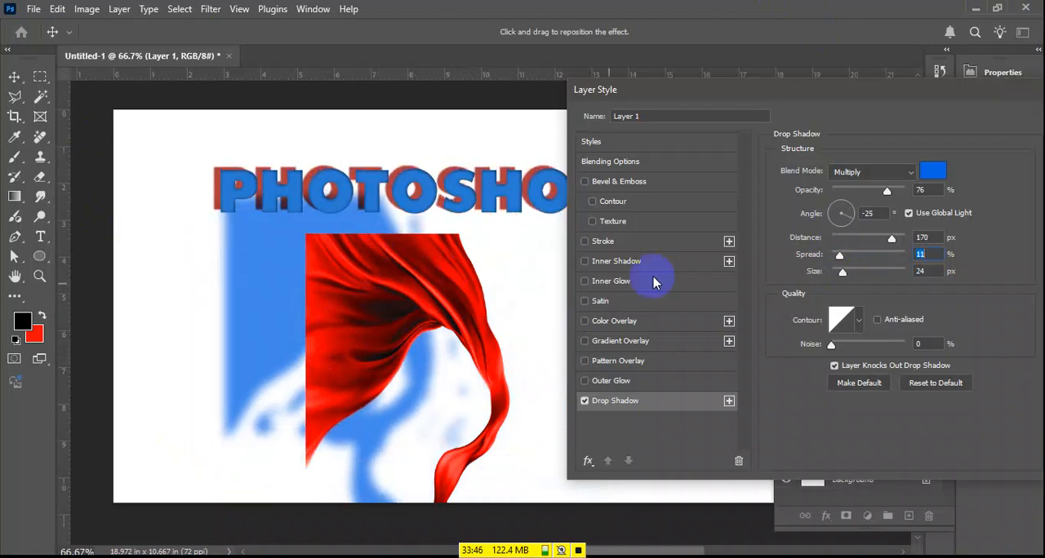
Add an Inner Shadow to the fabric layer and reposition it on the canvas, trying the angle with and without Global Light
left_click(610, 265)
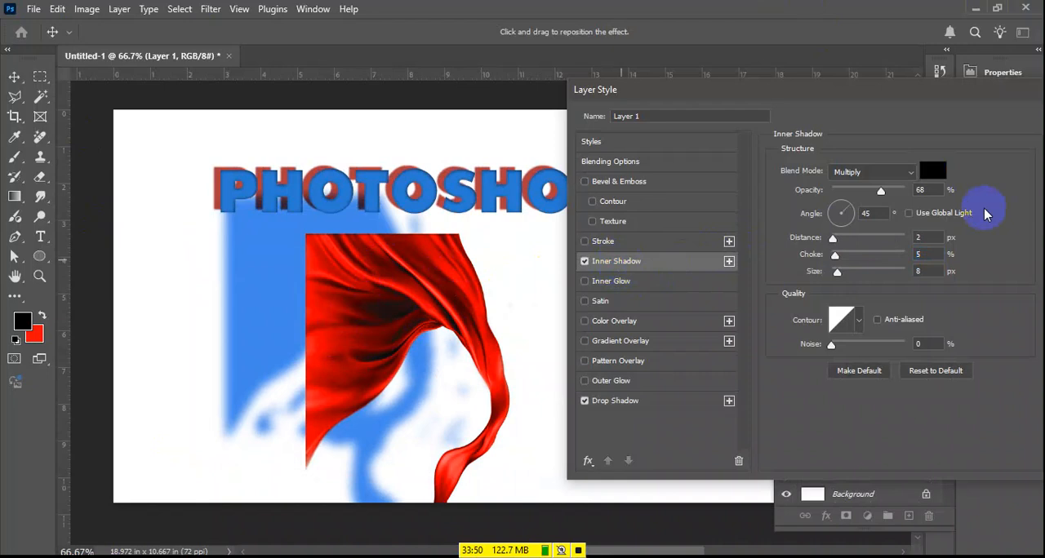
left_click_drag(421, 277, 392, 257)
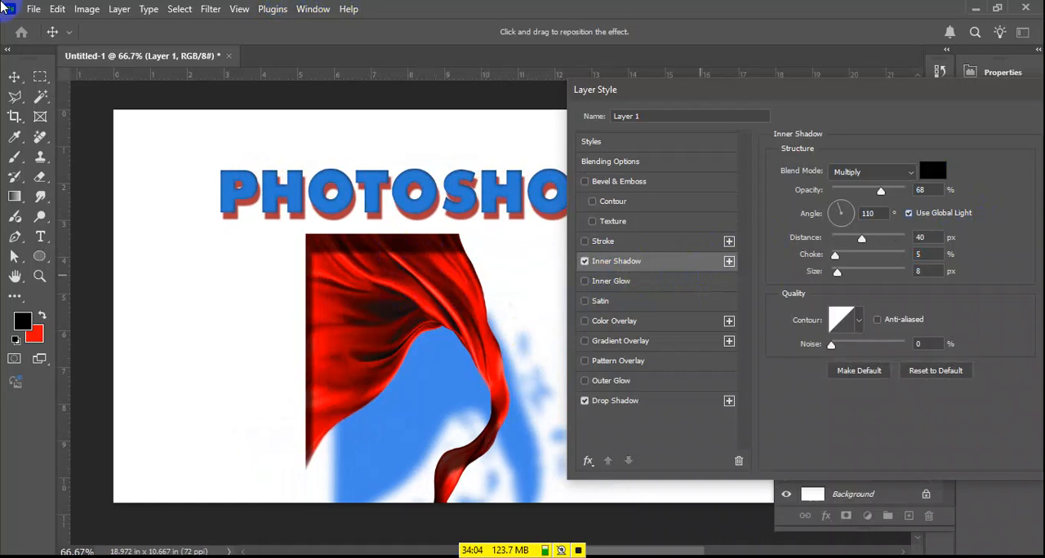
left_click(968, 211)
left_click_drag(502, 285, 396, 287)
Reposition the fabric's Drop Shadow at -48° with a distance of 22 px, using Global Light
left_click(615, 400)
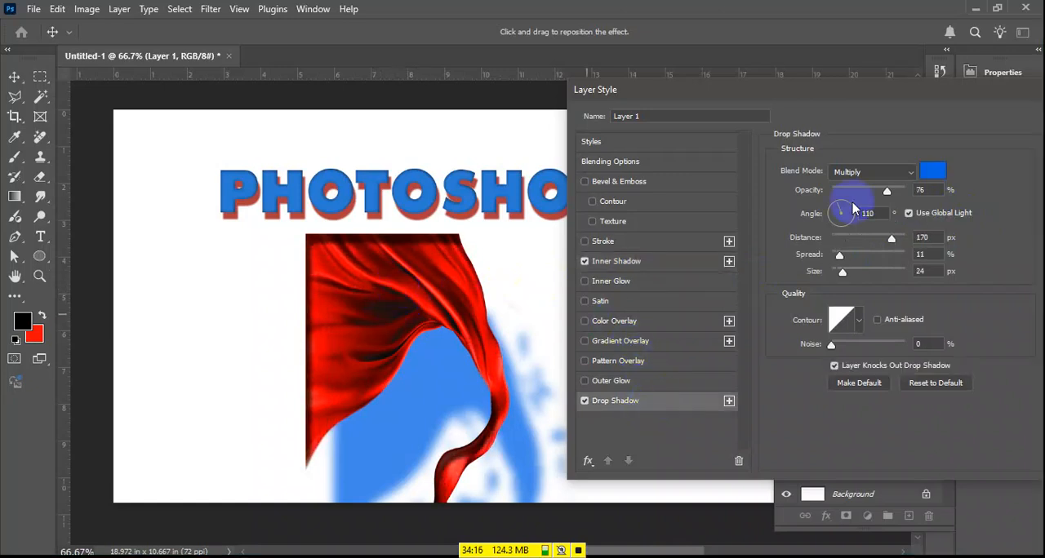
left_click_drag(504, 381, 466, 292)
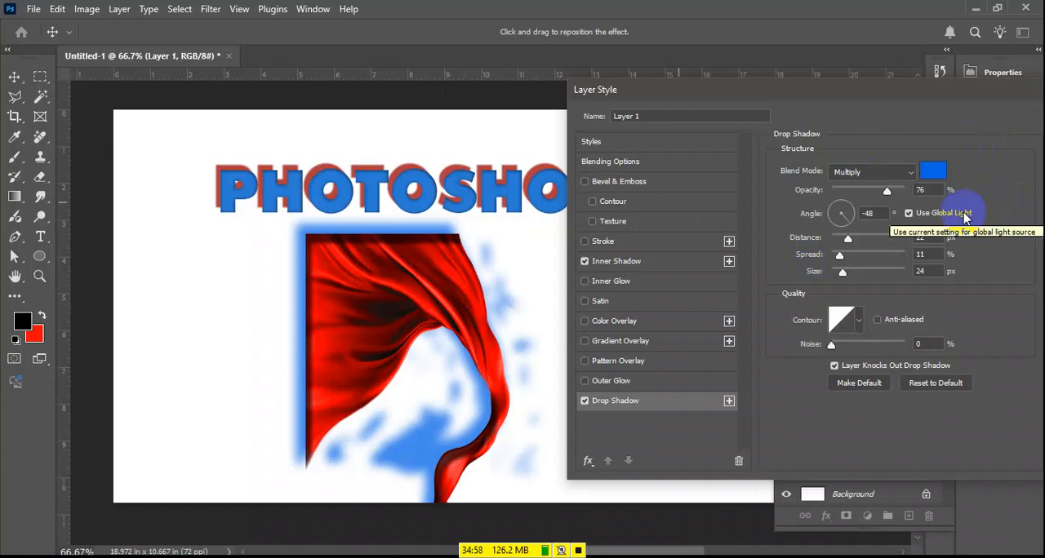
Unlink the fabric's Drop Shadow from Global Light, reposition it at 23° with a distance of 29 px and apply the layer style
left_click(965, 217)
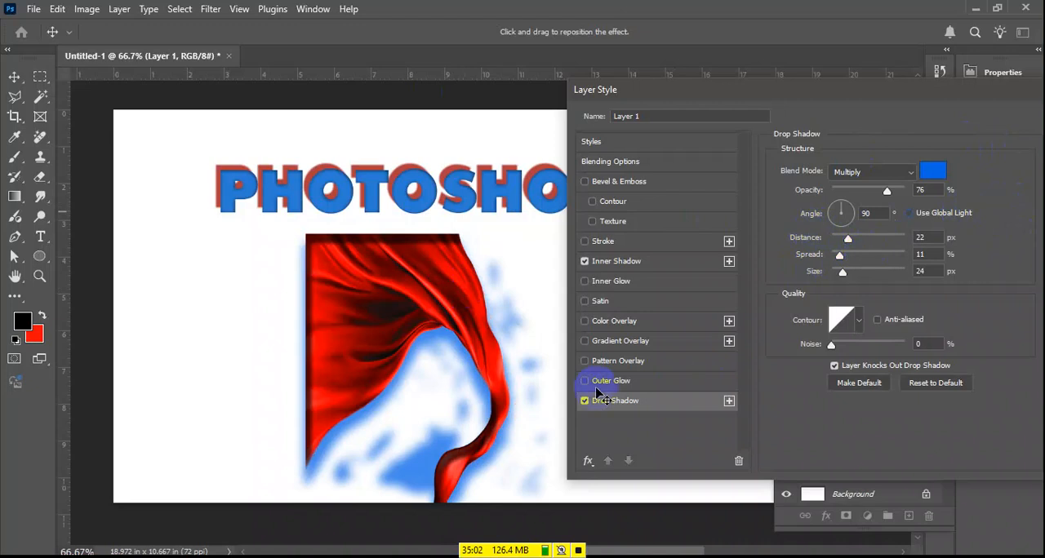
mouse_move(432, 393)
left_mouse_down()
mouse_move(443, 373)
mouse_move(457, 380)
mouse_move(443, 381)
mouse_move(446, 399)
left_mouse_up()
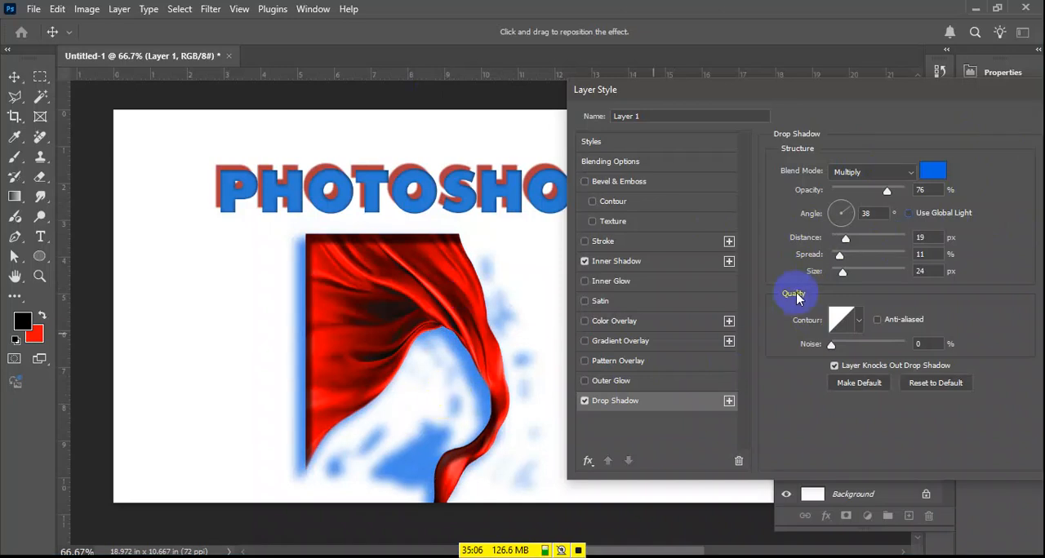
left_click(931, 233)
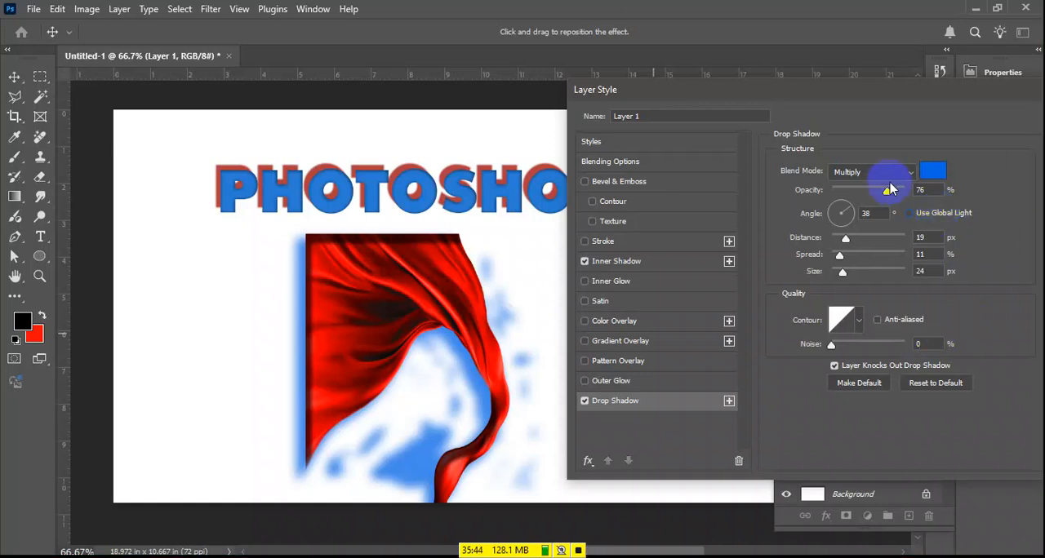
left_click_drag(439, 350, 317, 263)
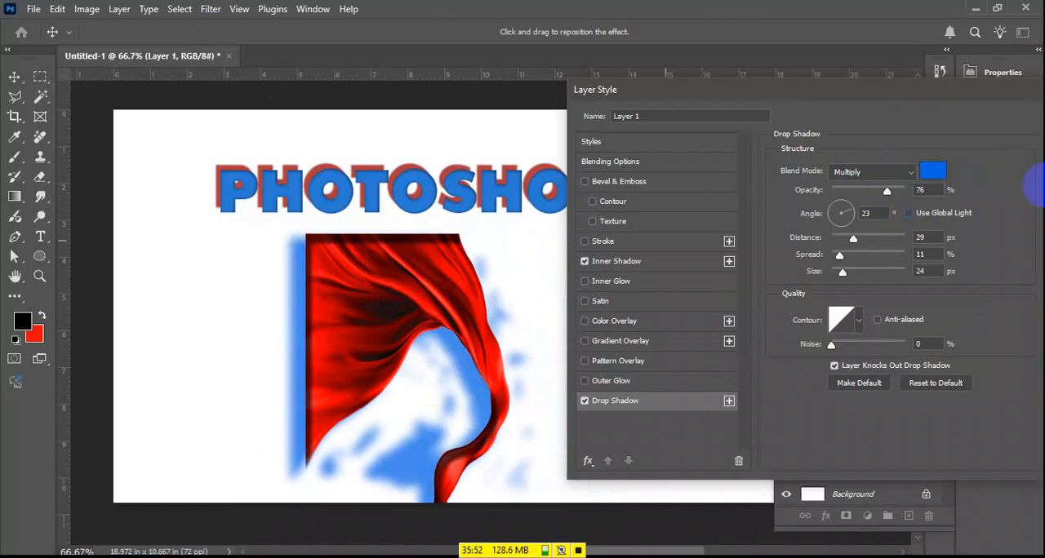
left_click_drag(964, 94, 620, 116)
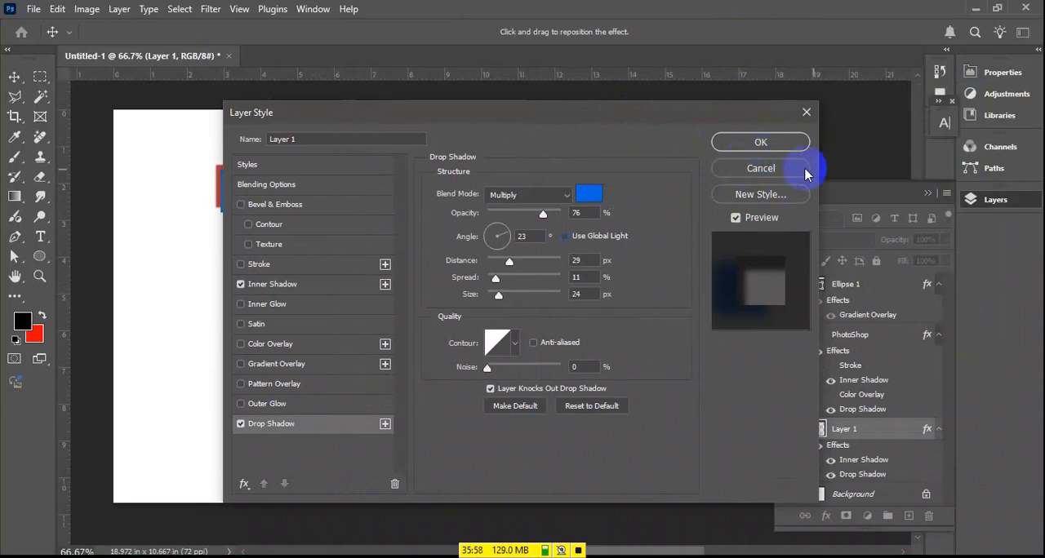
left_click(775, 144)
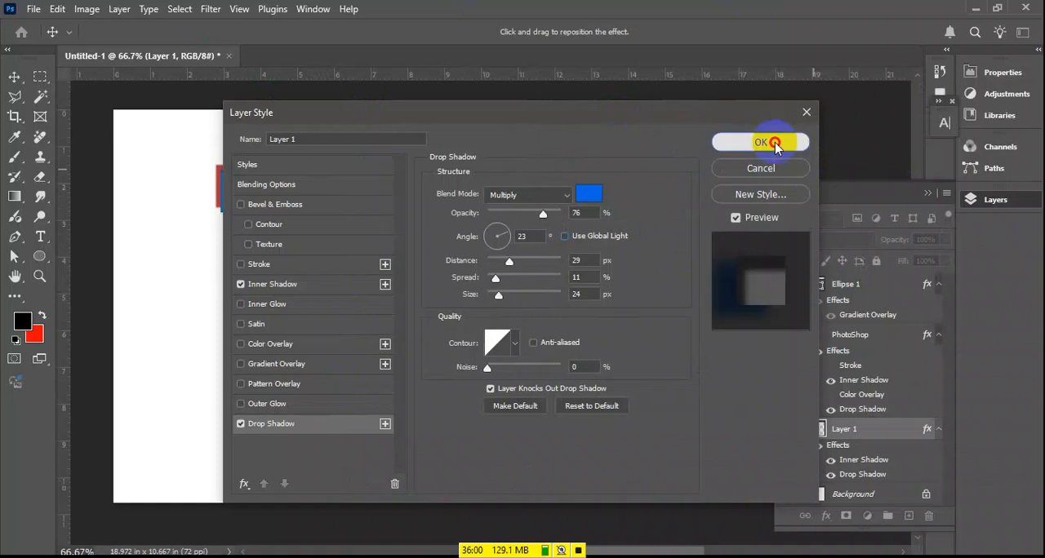